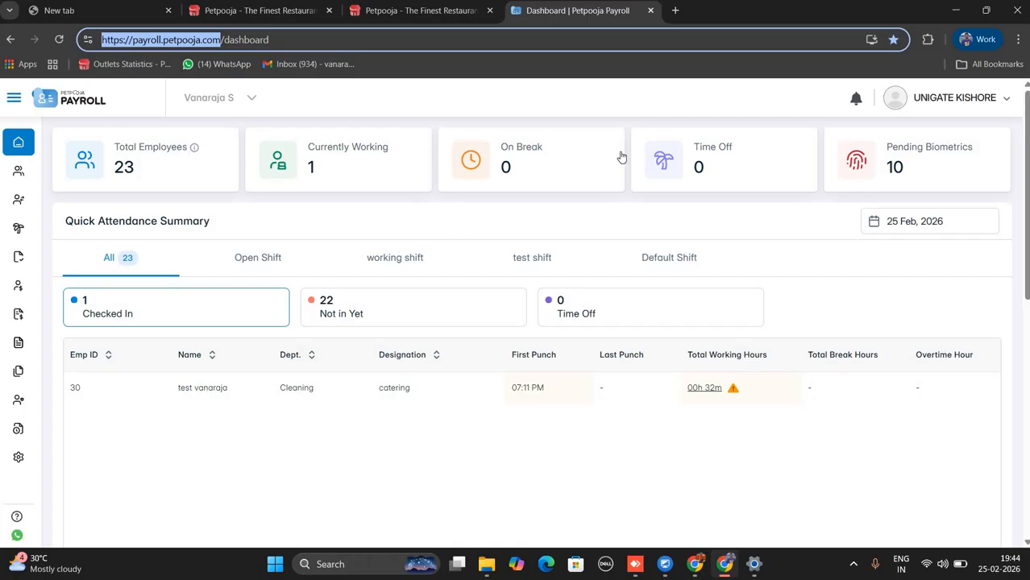
# Log out of Petpooja Payroll and sign back in with the work Google account.
pyautogui.click(1001, 96)
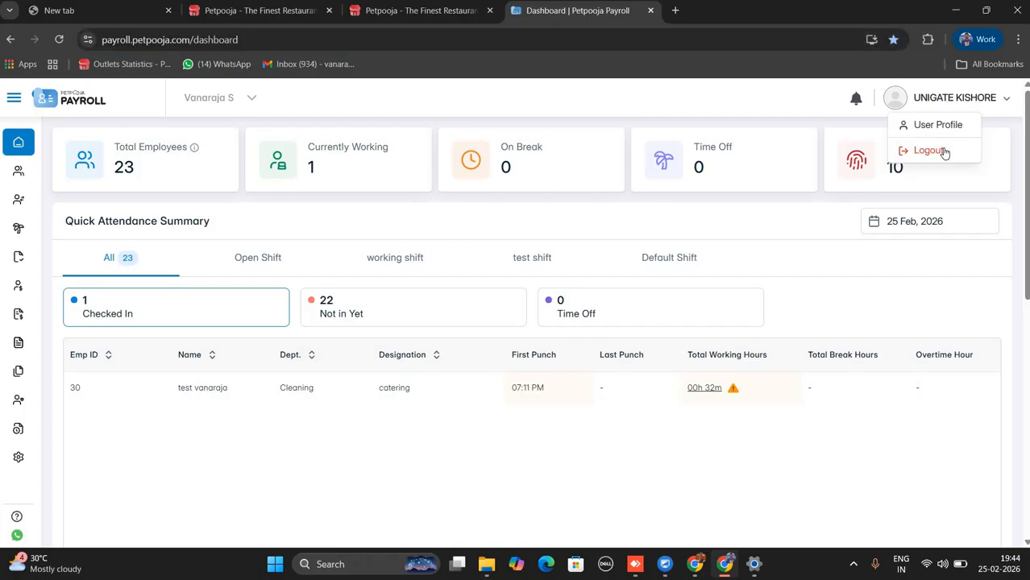
pyautogui.click(928, 151)
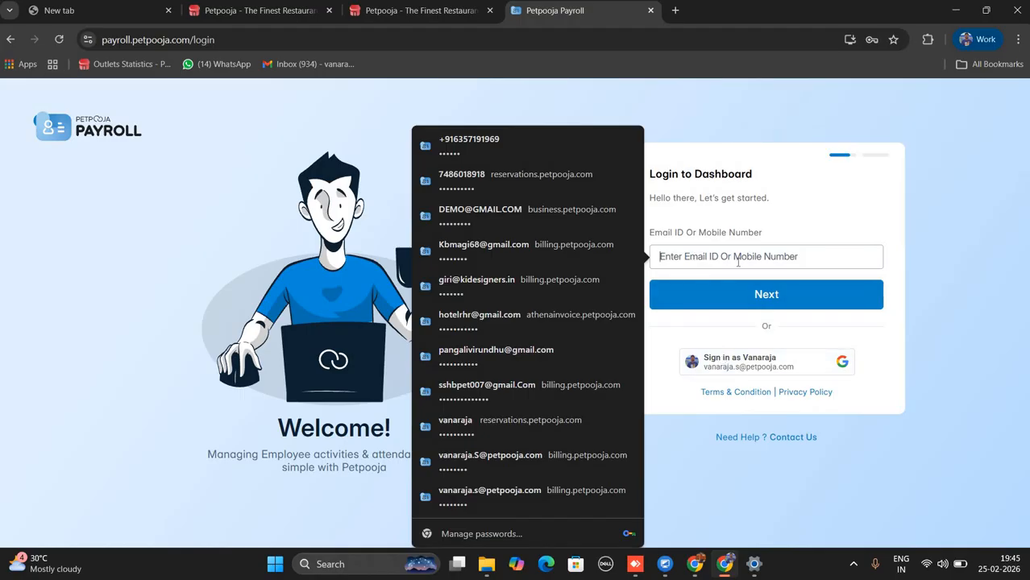
pyautogui.click(754, 363)
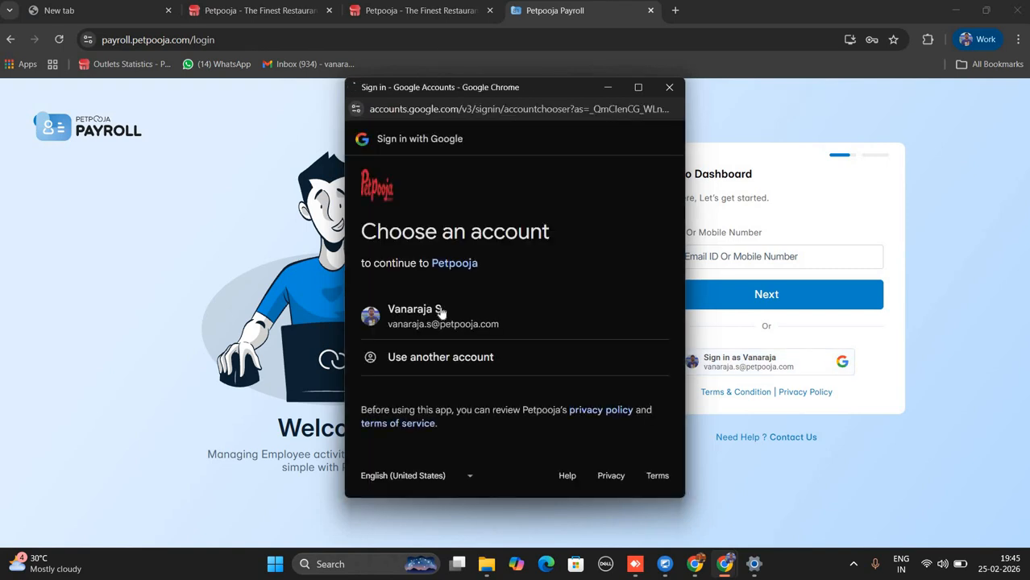
pyautogui.click(438, 314)
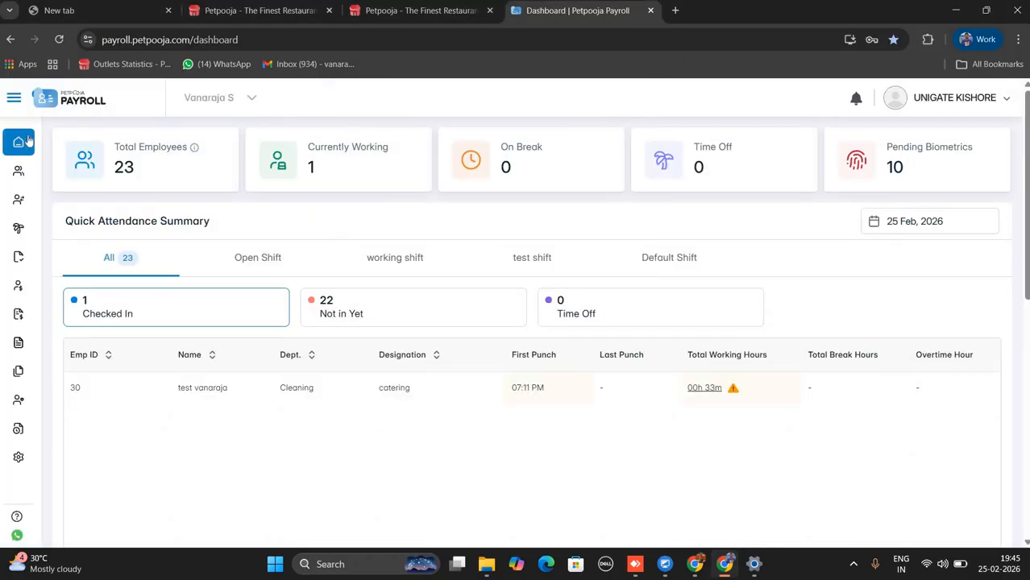
# Look through the Checked In, Not in Yet and Time Off attendance cards.
pyautogui.moveTo(55, 143)
pyautogui.moveTo(133, 313); pyautogui.dragTo(80, 303)
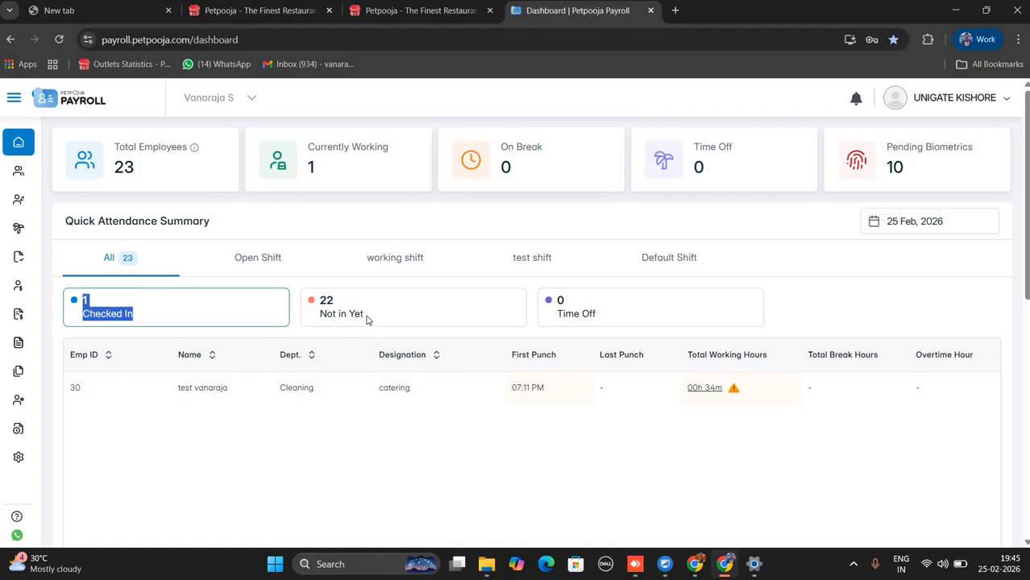
pyautogui.click(325, 317)
pyautogui.moveTo(325, 317); pyautogui.dragTo(522, 320)
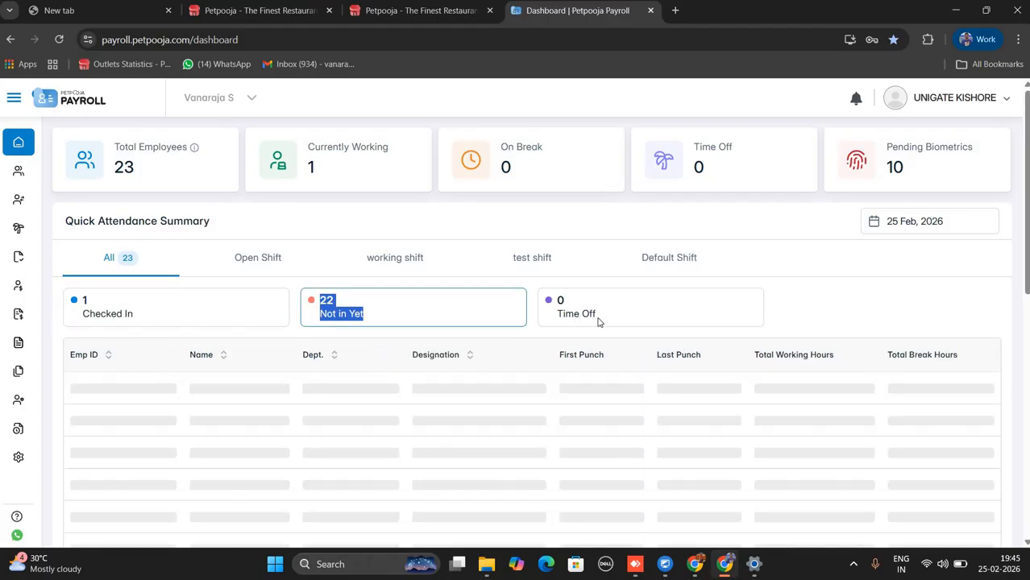
pyautogui.moveTo(599, 320); pyautogui.dragTo(553, 305)
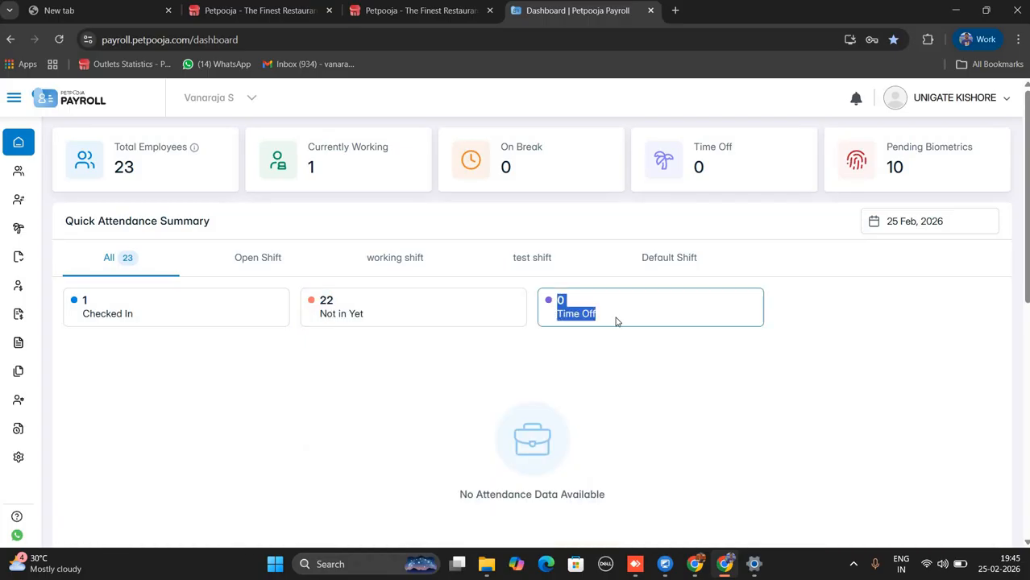
pyautogui.click(601, 321)
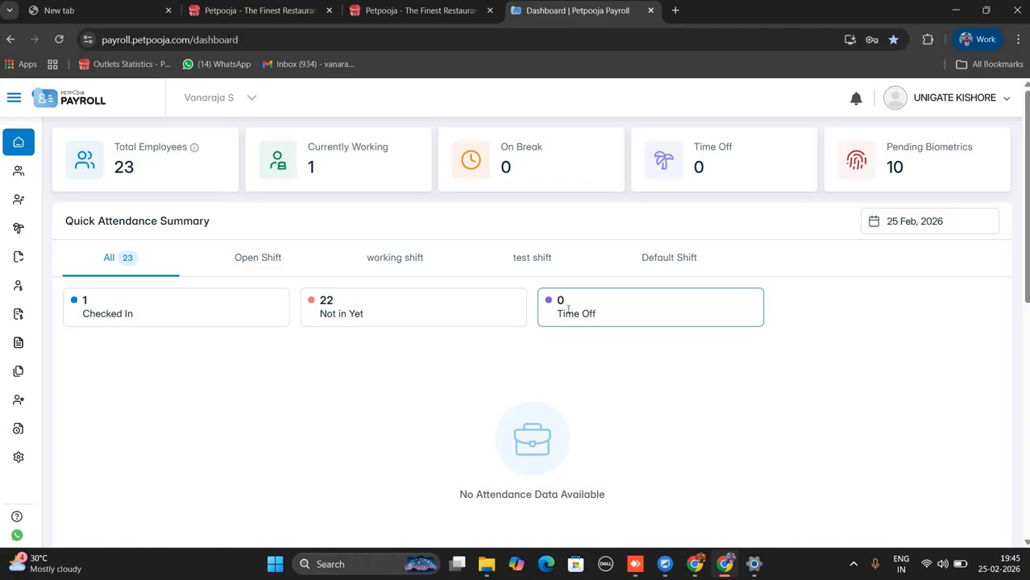
# Return to Checked In and review the employee's 07:11 PM first punch, break and overtime columns.
pyautogui.click(104, 312)
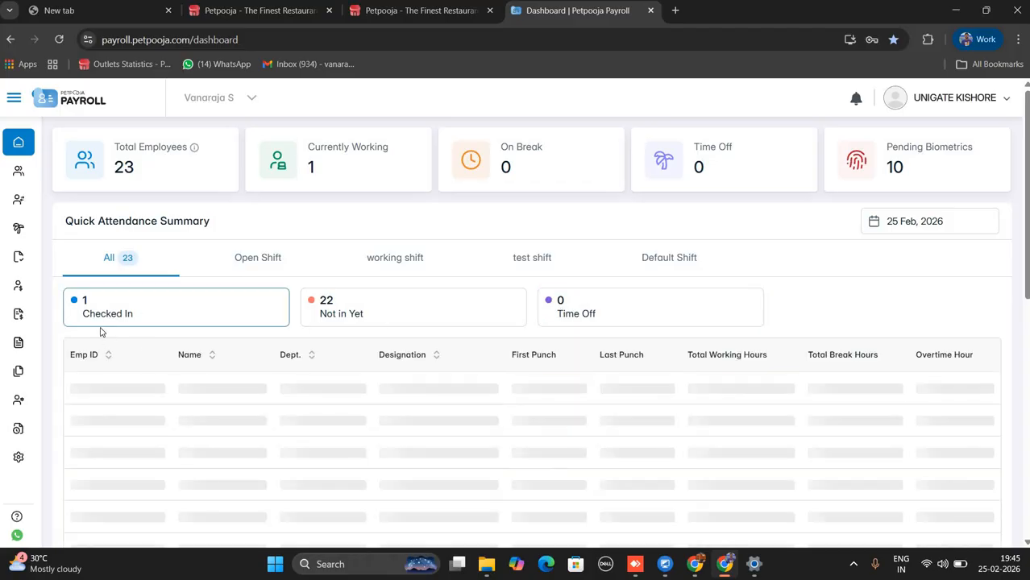
pyautogui.tripleClick(211, 391)
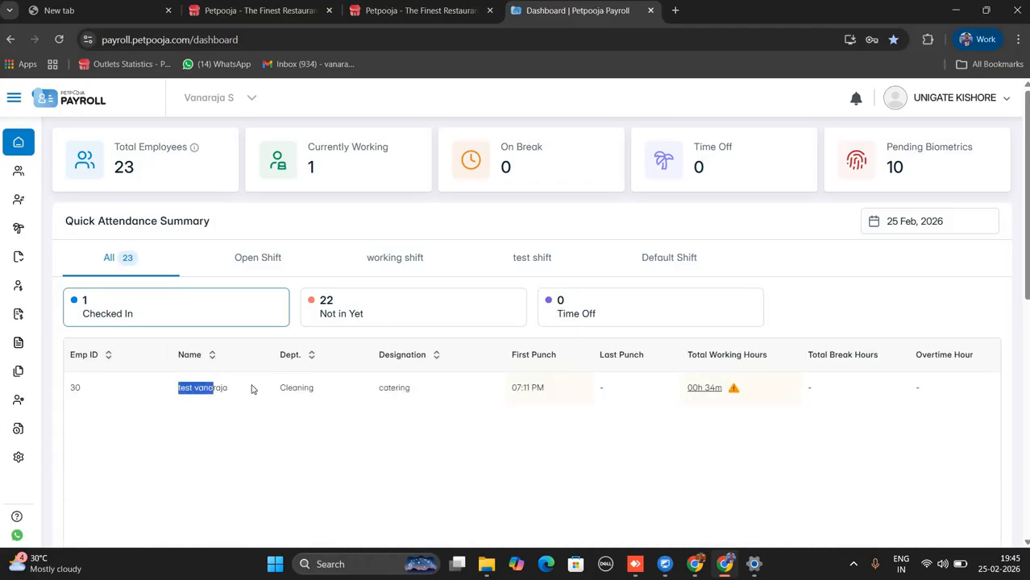
pyautogui.tripleClick(527, 388)
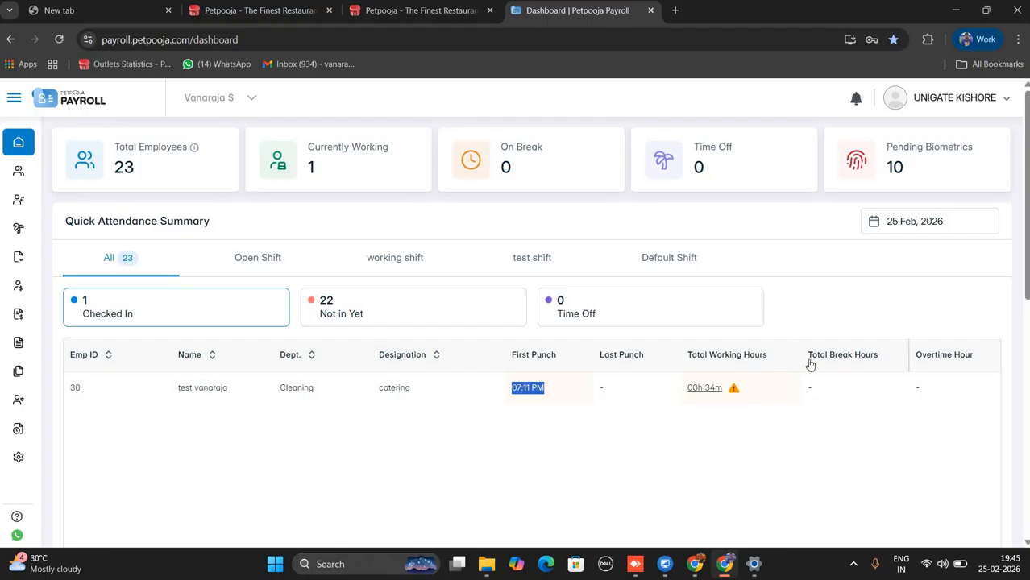
pyautogui.moveTo(810, 364); pyautogui.dragTo(880, 371)
pyautogui.click(843, 396)
pyautogui.moveTo(925, 361); pyautogui.dragTo(955, 383)
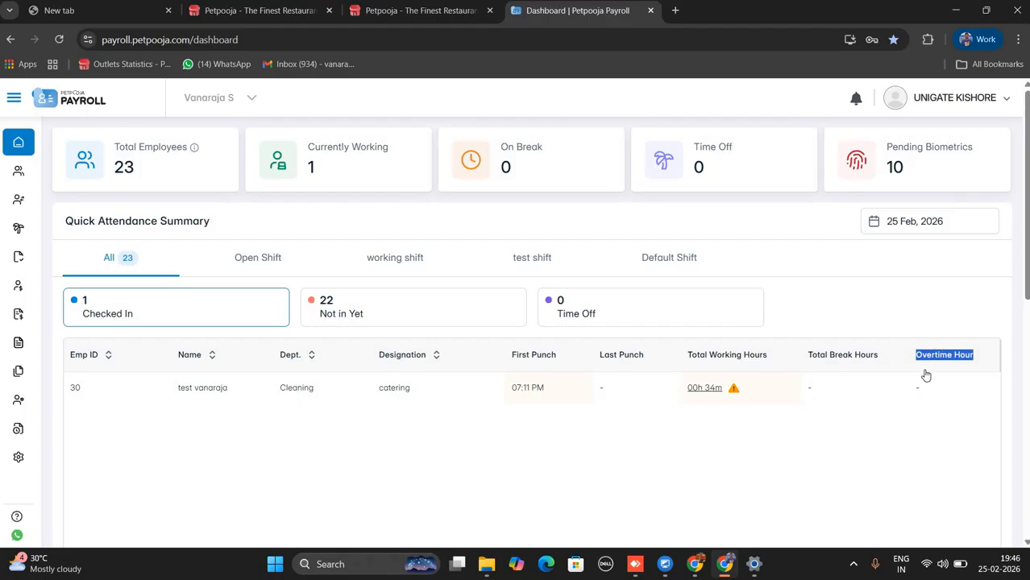
# Leave the date unchanged and compare Open Shift, test shift and Default Shift attendance summaries.
pyautogui.click(931, 233)
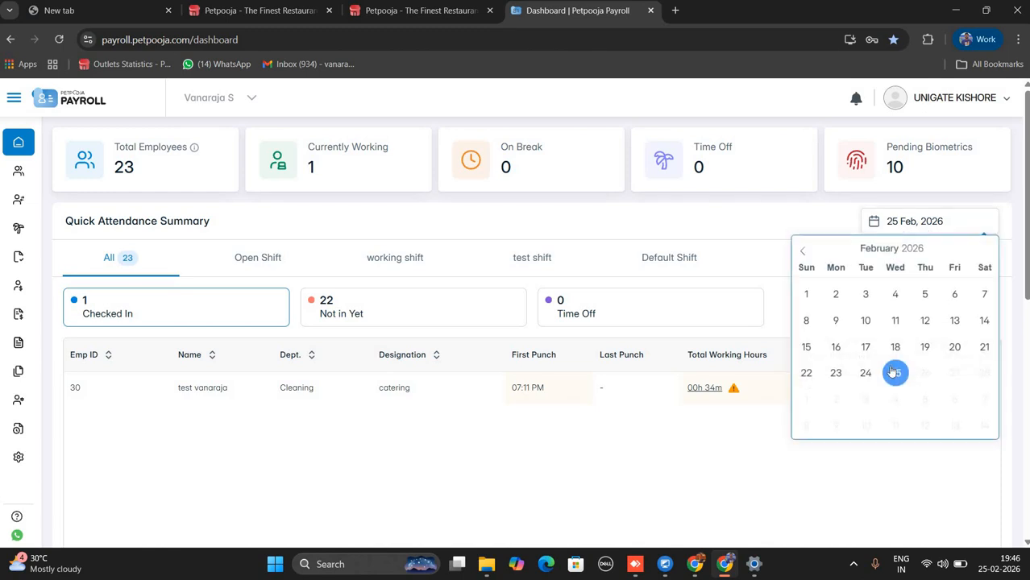
pyautogui.click(779, 336)
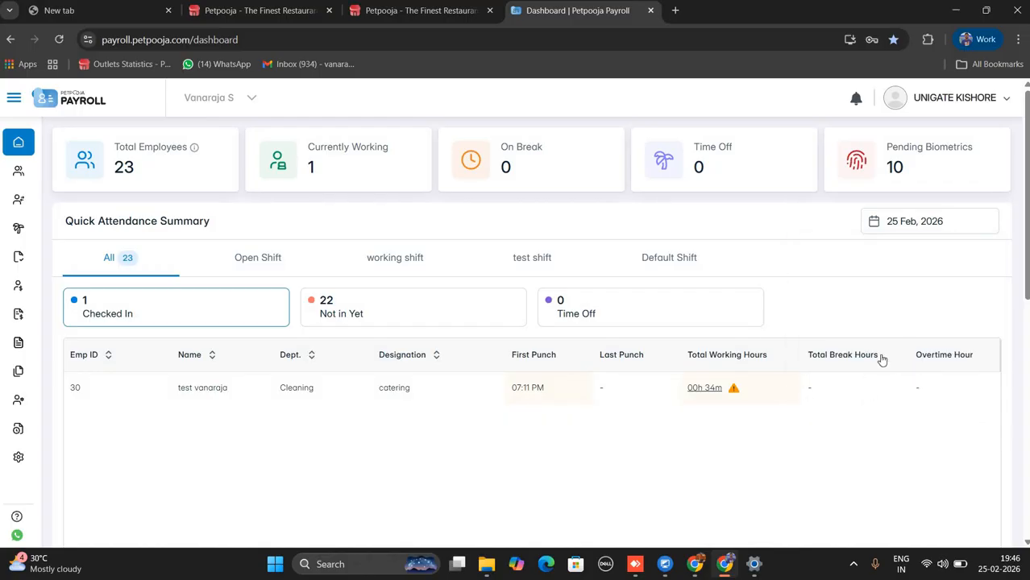
pyautogui.click(256, 263)
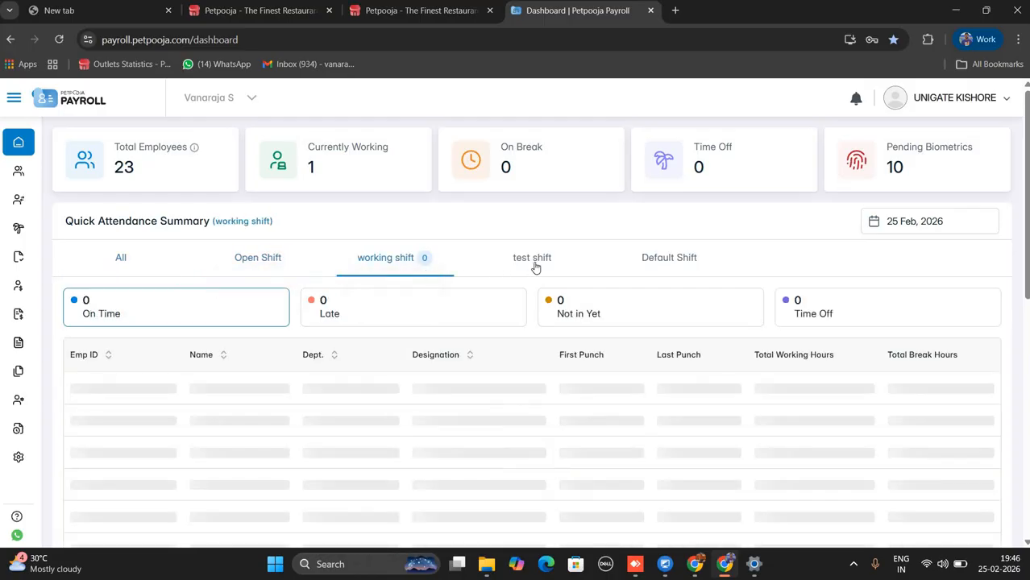
pyautogui.click(536, 267)
pyautogui.click(659, 264)
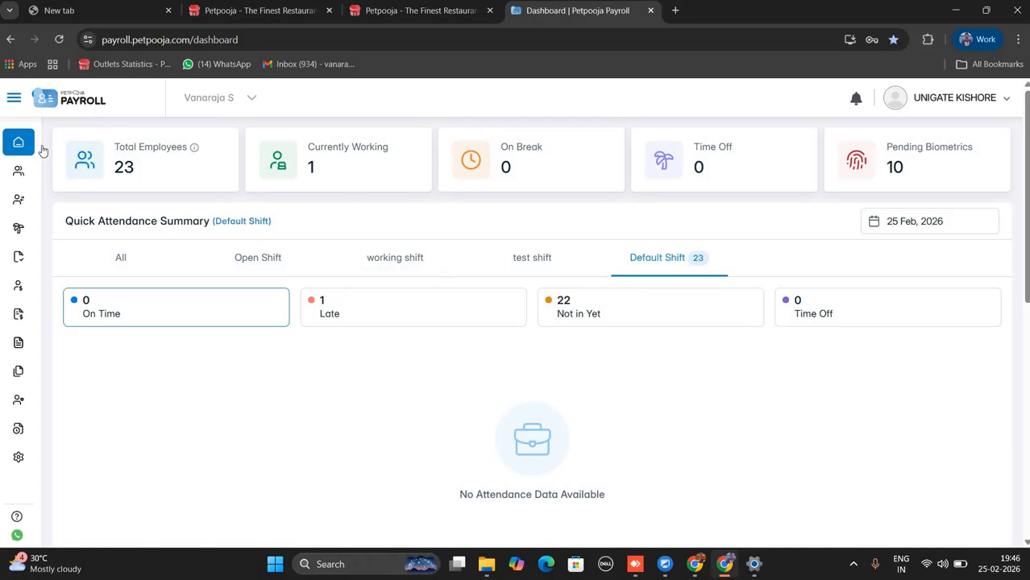
pyautogui.scroll(-2, 534, 354)
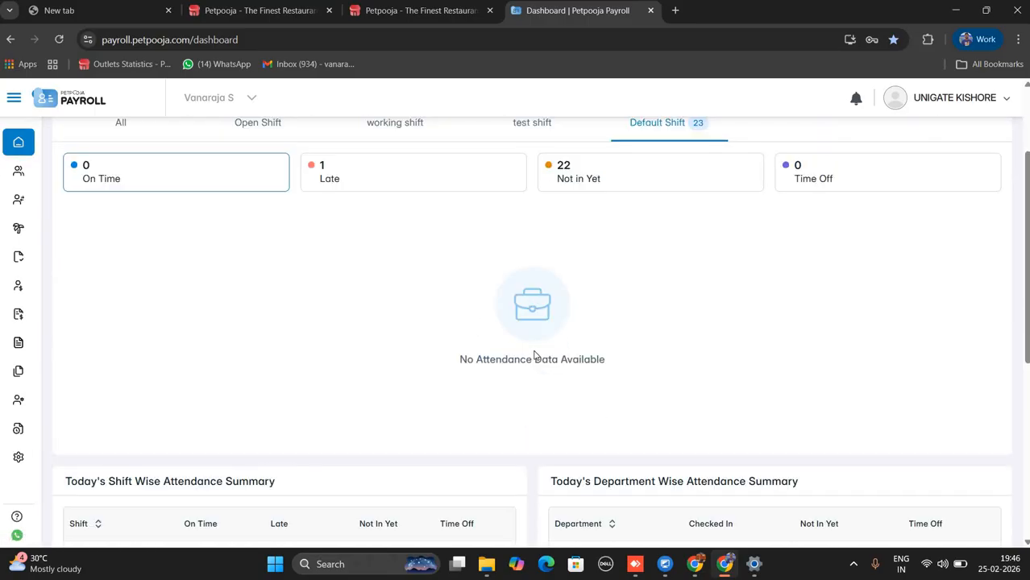
pyautogui.scroll(-4, 534, 356)
pyautogui.scroll(2, 529, 317)
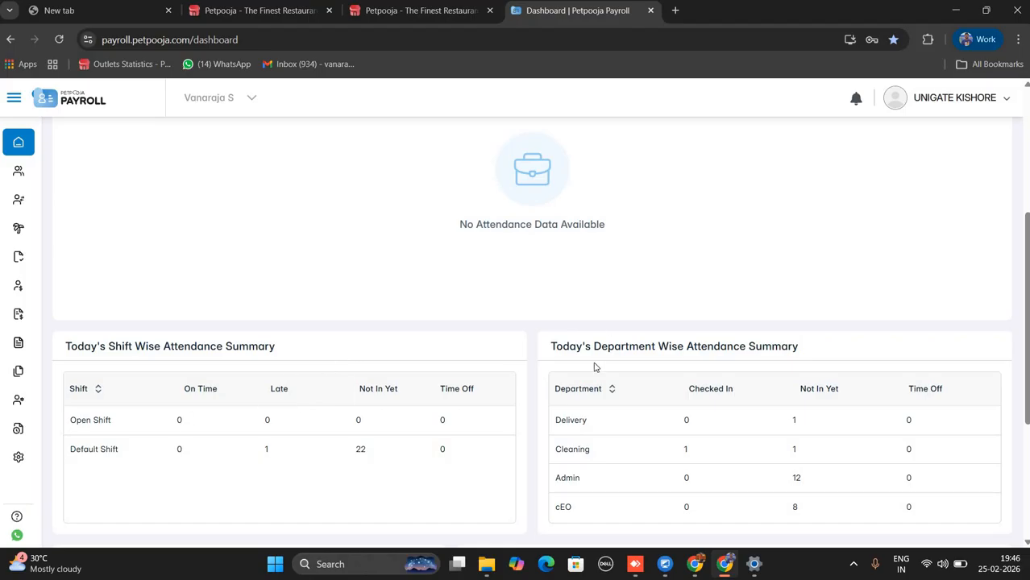
pyautogui.scroll(3, 551, 352)
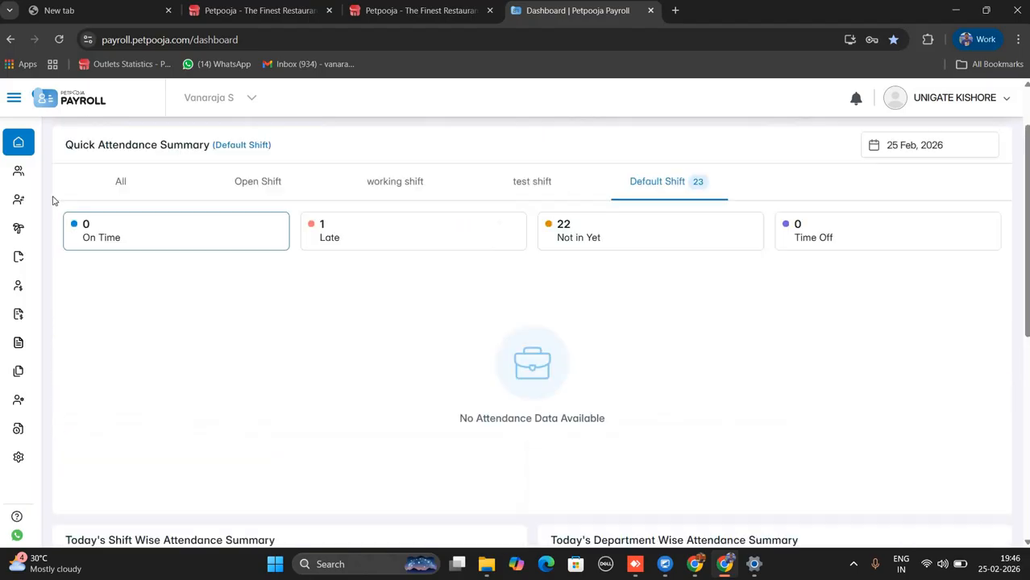
# Go to the Employees list of 23 active employees and start a new employee with code 31.
pyautogui.moveTo(49, 170)
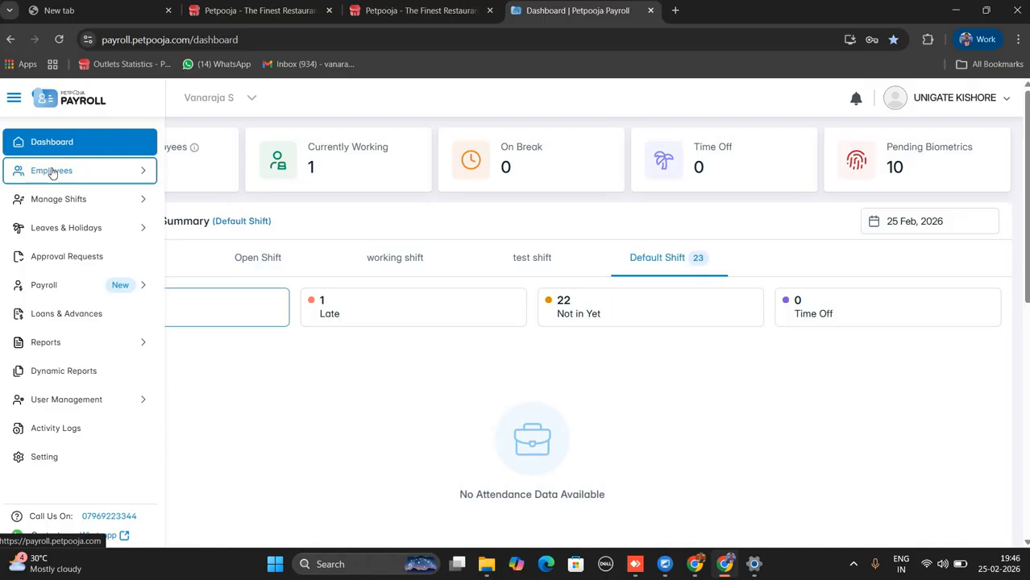
pyautogui.click(58, 178)
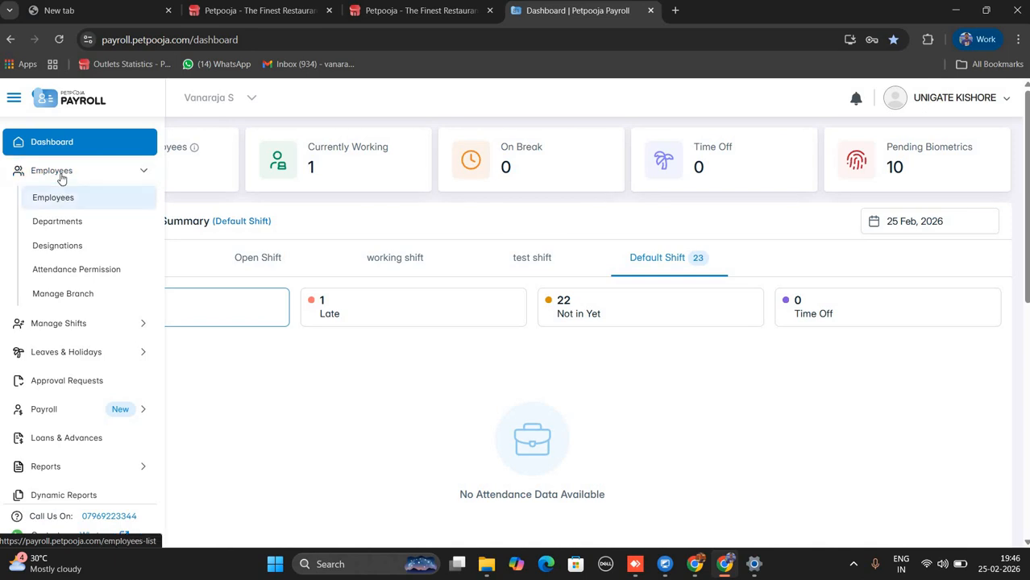
pyautogui.click(50, 205)
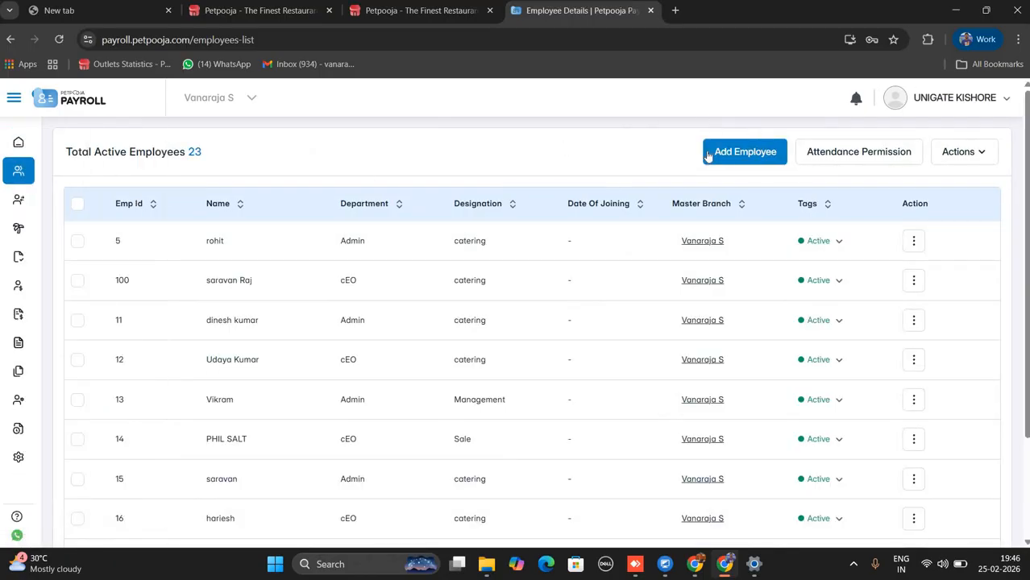
pyautogui.click(756, 160)
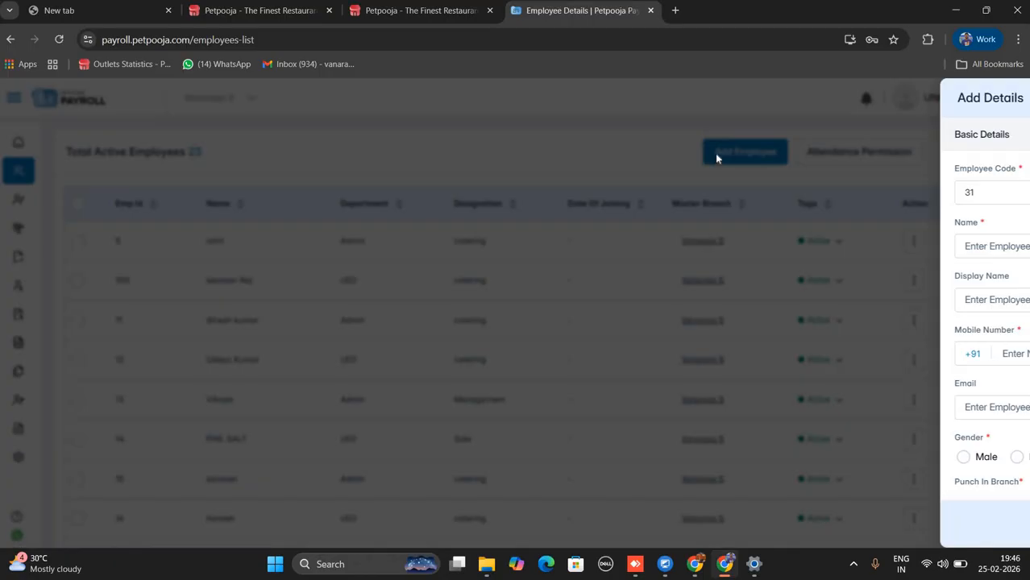
# Review the Employee Code 31, Name and Display Name fields of the new-employee form.
pyautogui.moveTo(713, 169); pyautogui.dragTo(672, 181)
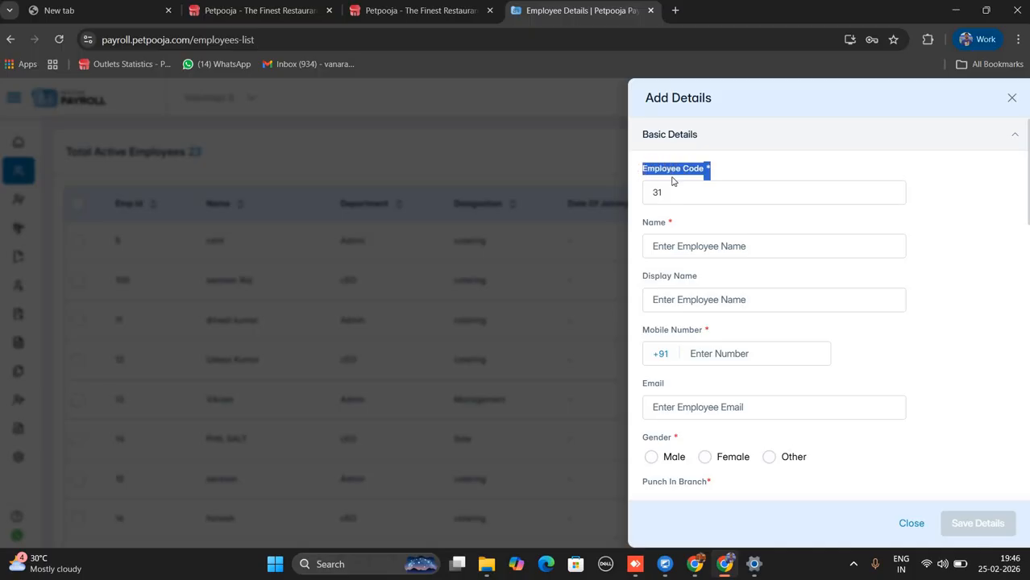
pyautogui.click(689, 194)
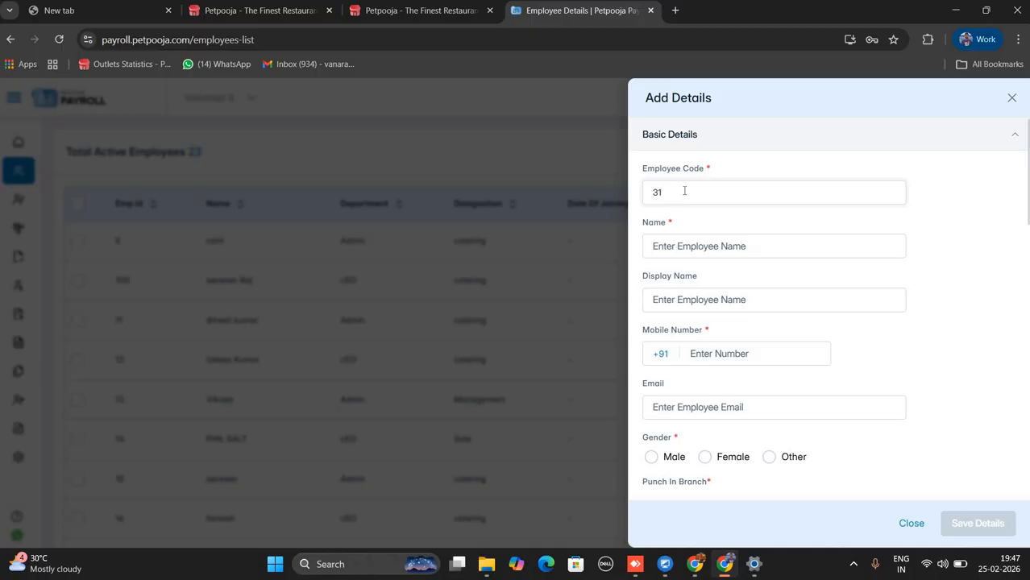
pyautogui.moveTo(651, 187); pyautogui.dragTo(685, 191)
pyautogui.moveTo(638, 225); pyautogui.dragTo(689, 250)
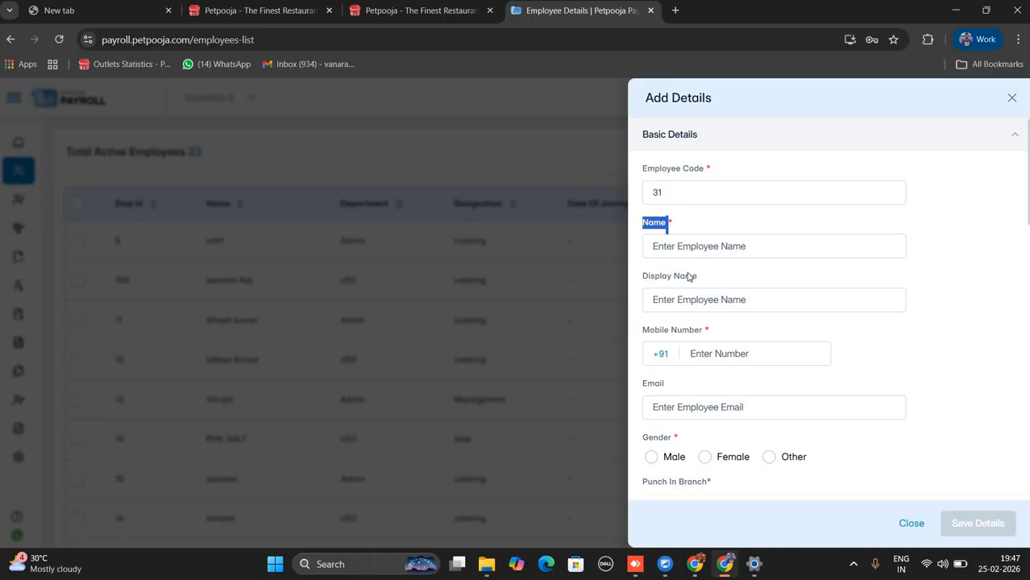
pyautogui.click(689, 276)
pyautogui.click(683, 300)
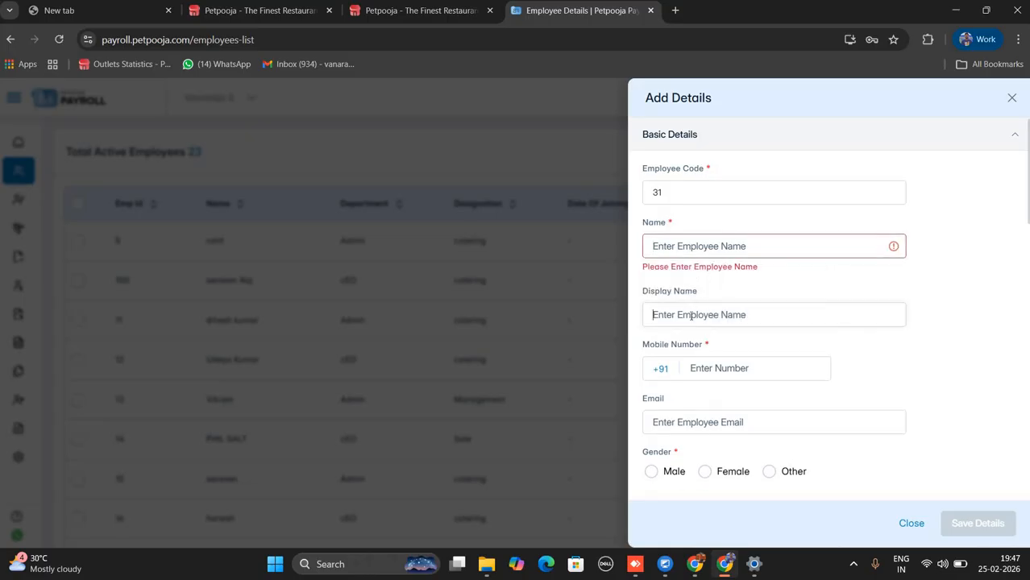
pyautogui.moveTo(643, 293); pyautogui.dragTo(685, 301)
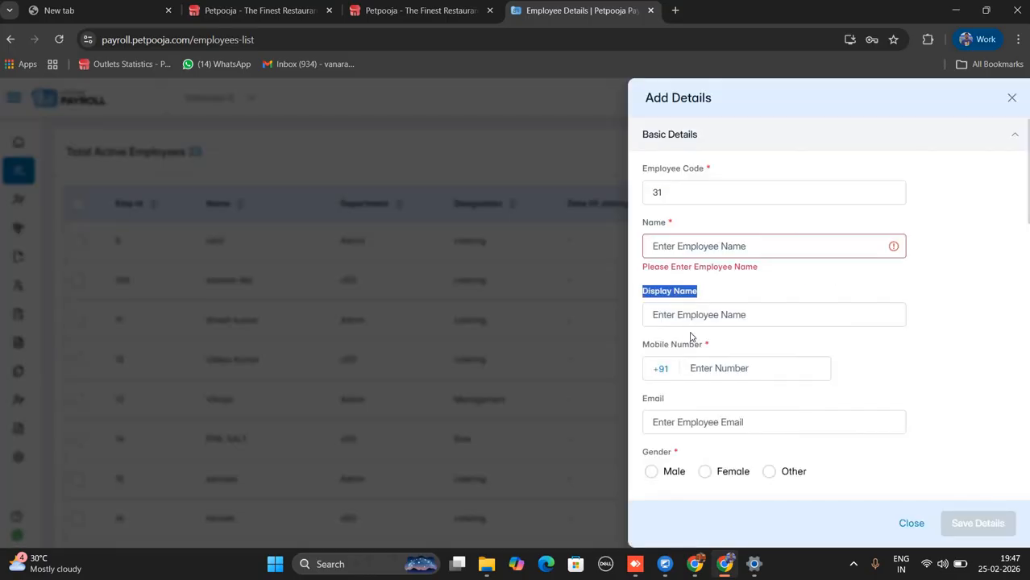
# Move past the Email field and list the Punch In Branch options.
pyautogui.scroll(-2, 723, 355)
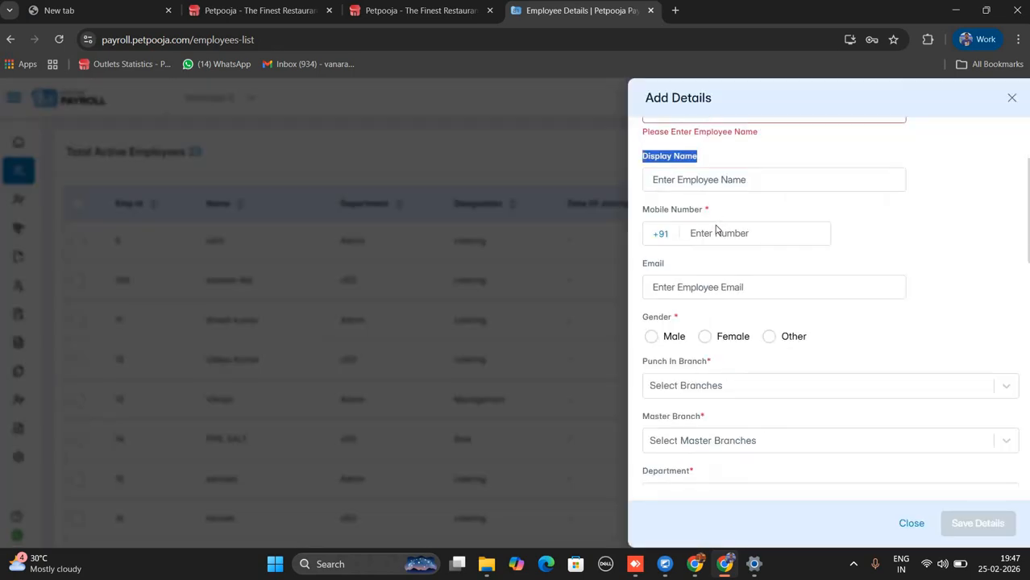
pyautogui.click(678, 282)
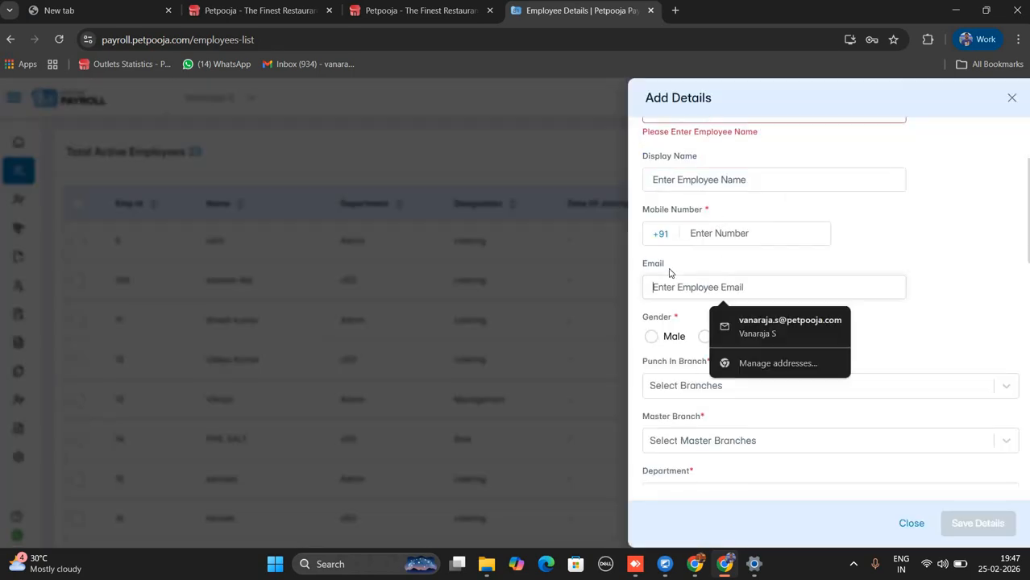
pyautogui.doubleClick(655, 266)
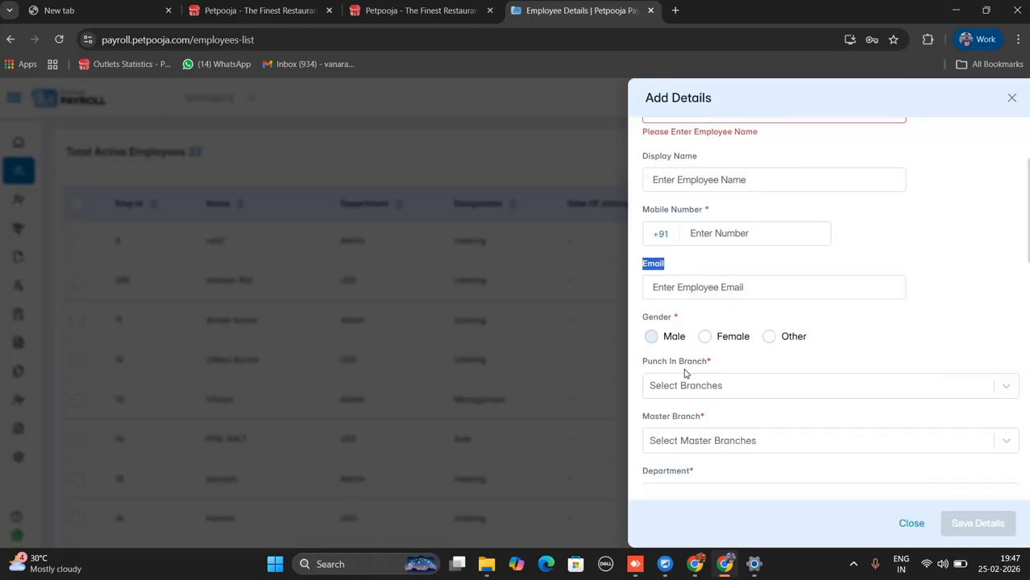
pyautogui.press('Escape')
pyautogui.click(717, 384)
pyautogui.scroll(-1, 730, 381)
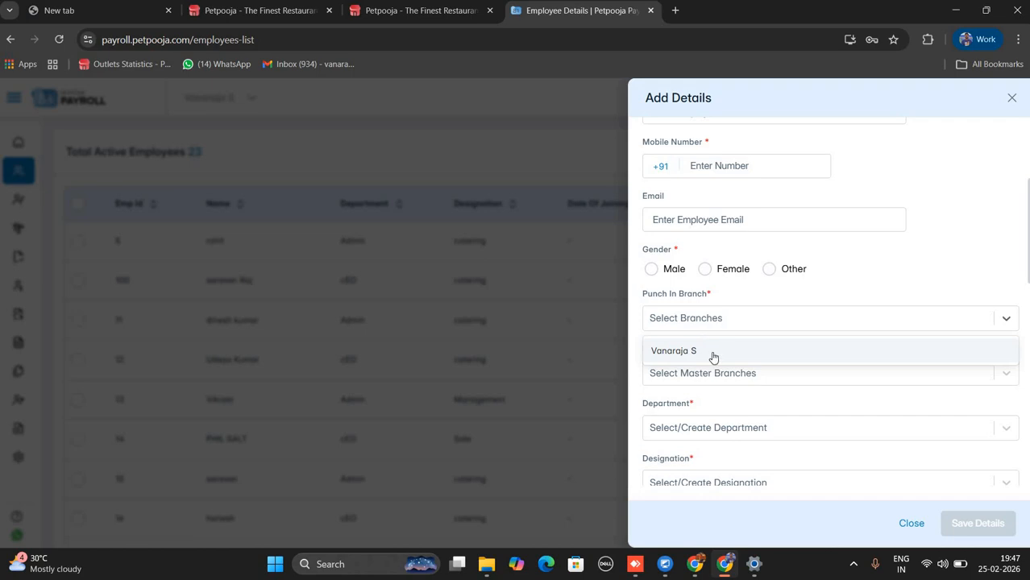
# Set Vanaraja S as both the punch-in branch and master branch.
pyautogui.click(713, 352)
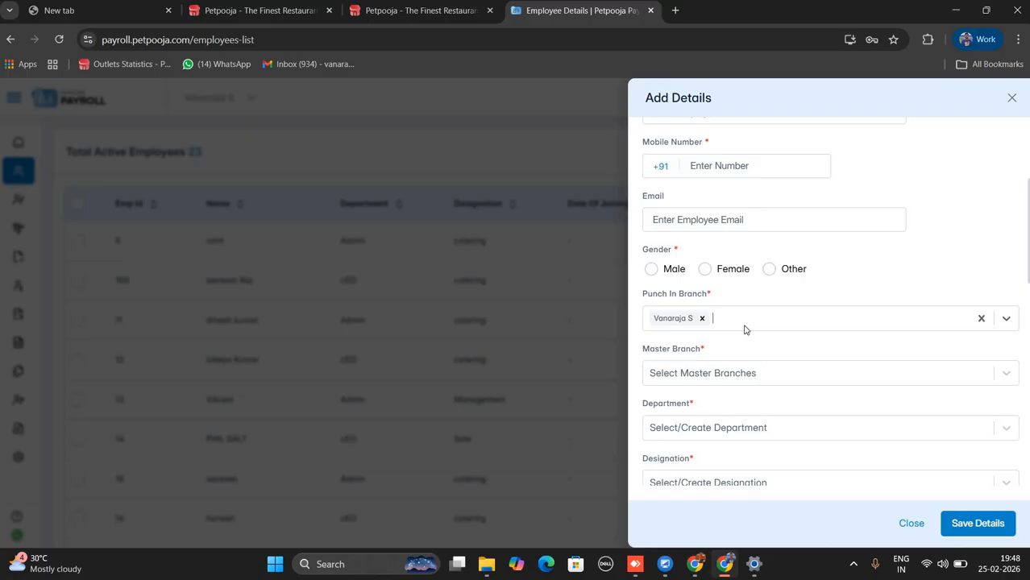
pyautogui.click(723, 373)
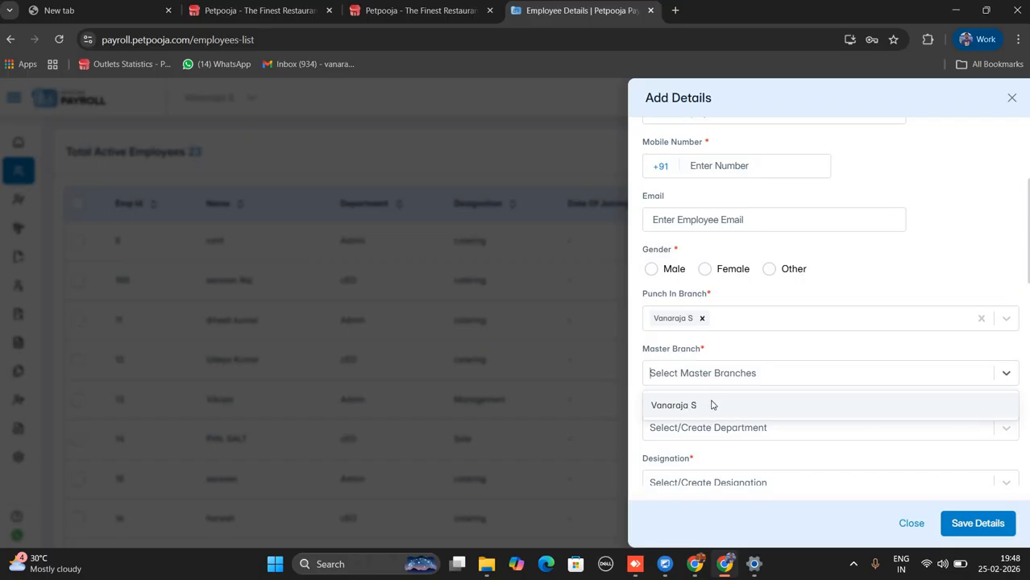
pyautogui.click(712, 405)
# Try the Department (searching 'test'), Designation and Employment Type fields without choosing values.
pyautogui.click(721, 439)
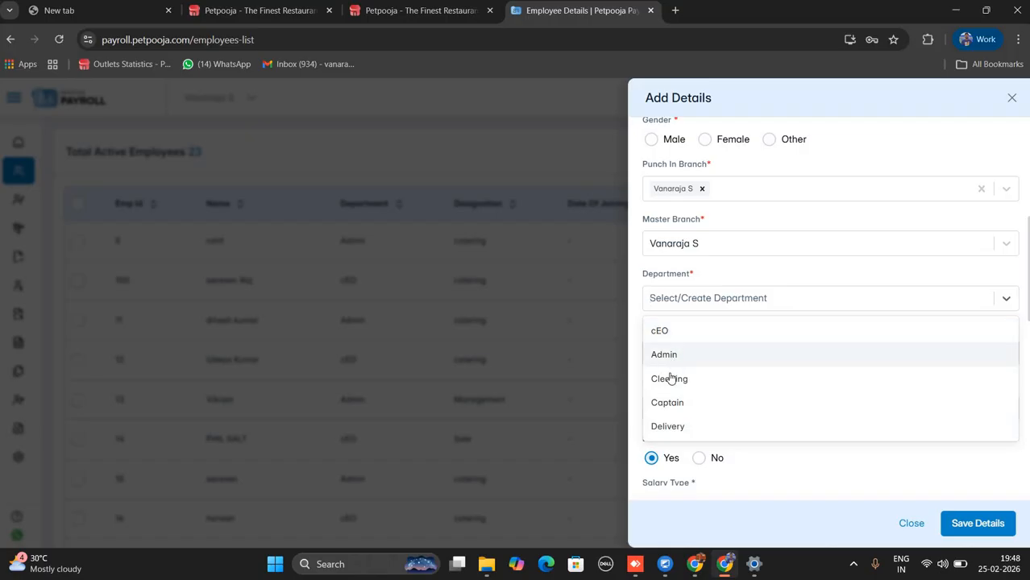
pyautogui.click(683, 300)
pyautogui.click(684, 300)
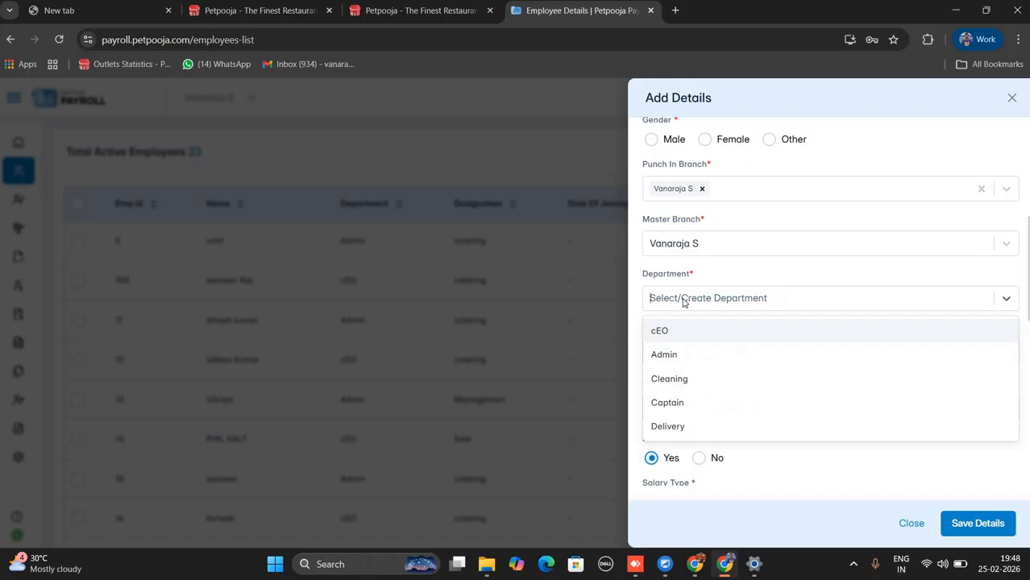
pyautogui.write('test')
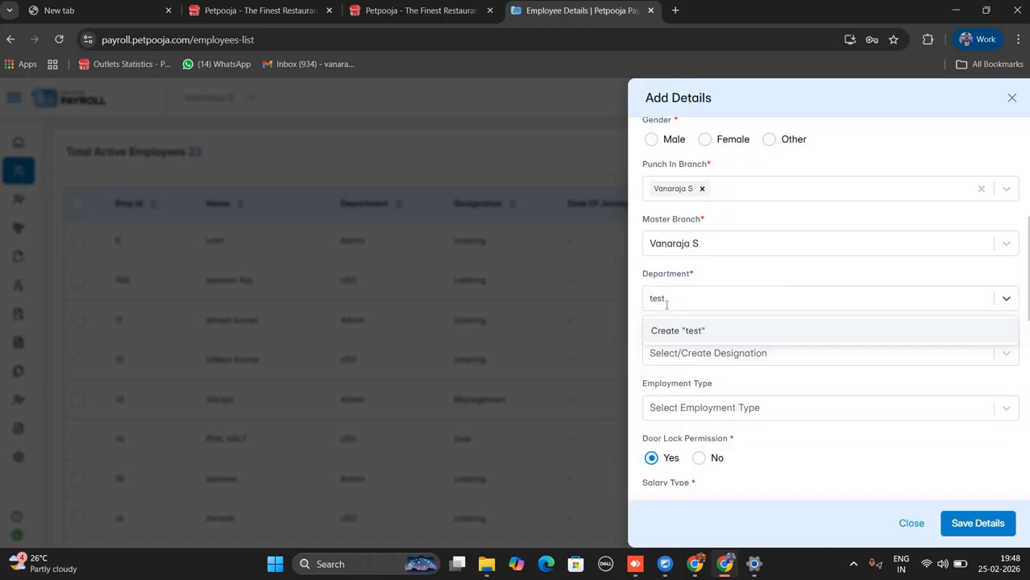
pyautogui.click(679, 351)
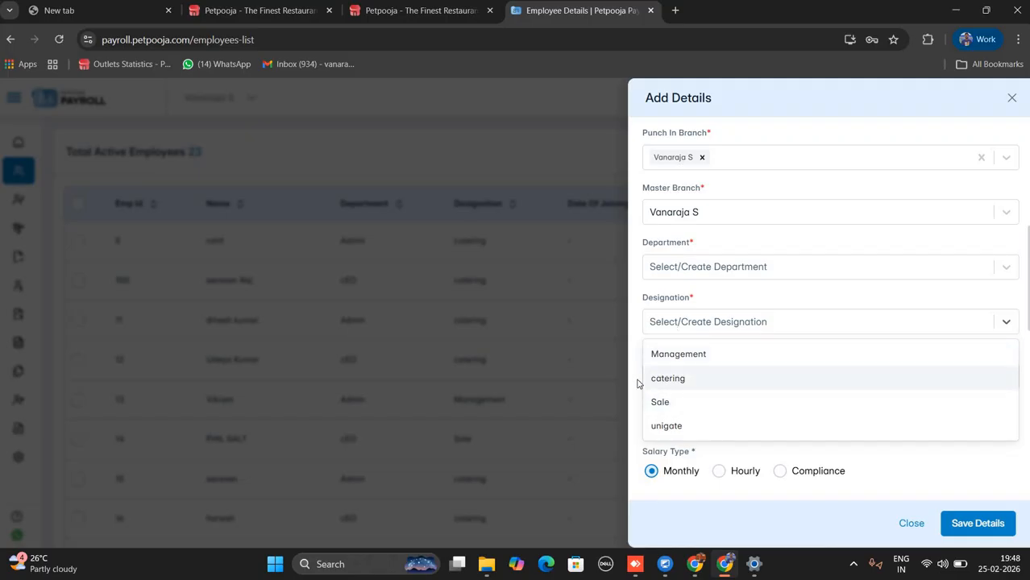
pyautogui.click(683, 420)
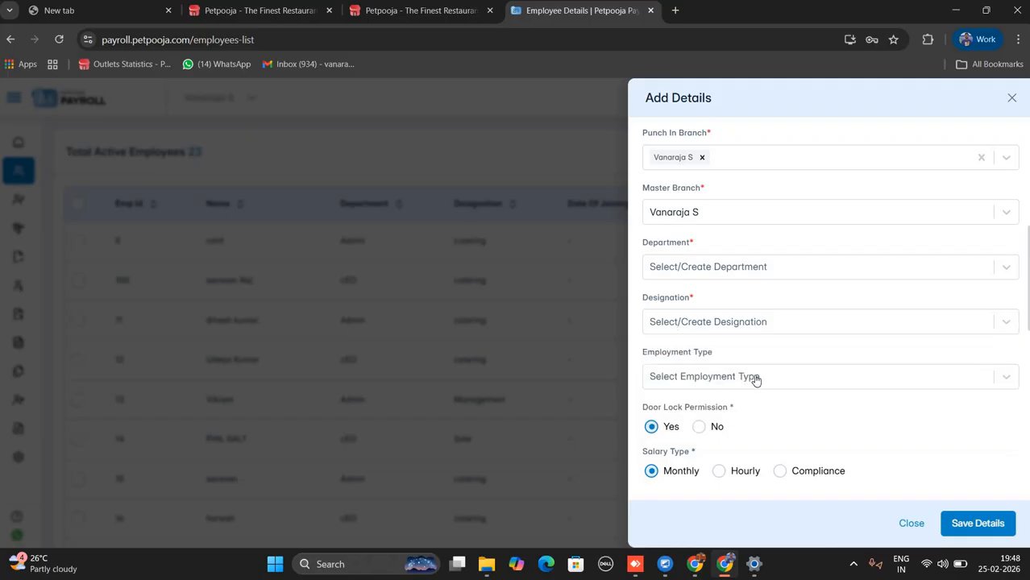
pyautogui.click(754, 380)
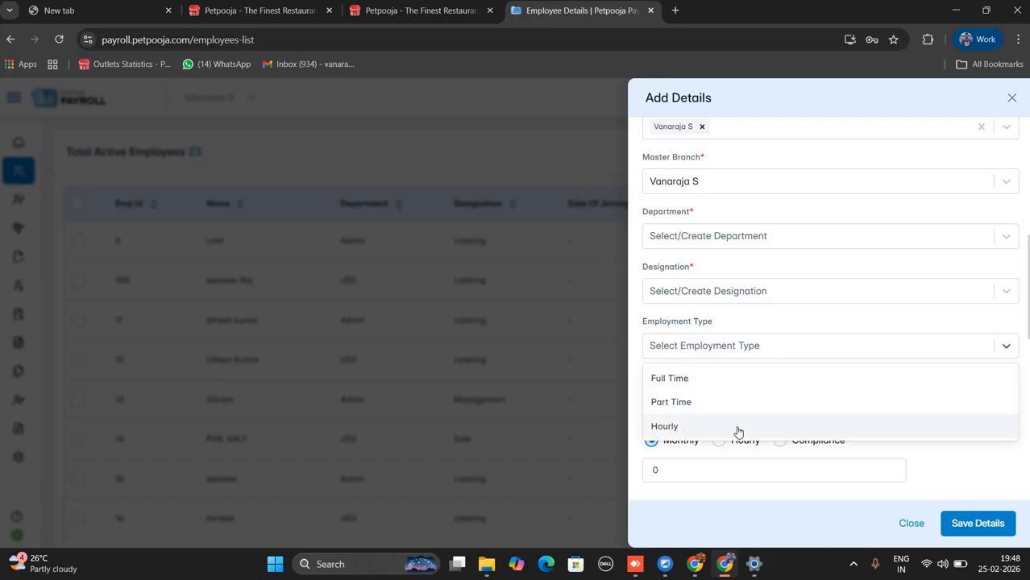
pyautogui.click(674, 352)
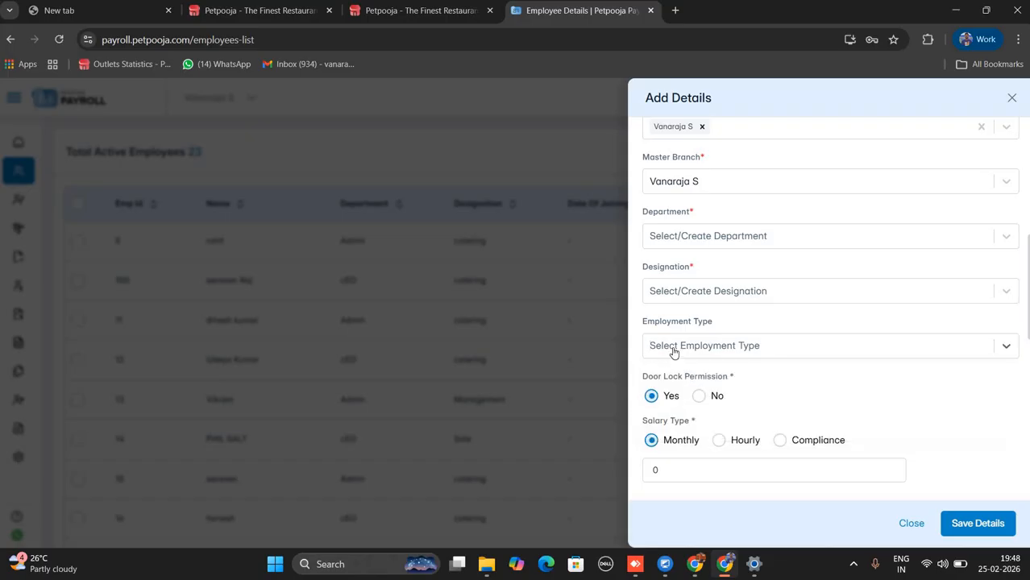
pyautogui.click(691, 366)
pyautogui.press('Escape')
# Toggle salary type to Compliance and back to Monthly, and try searching 'dd' in Payroll Group.
pyautogui.scroll(-1, 647, 247)
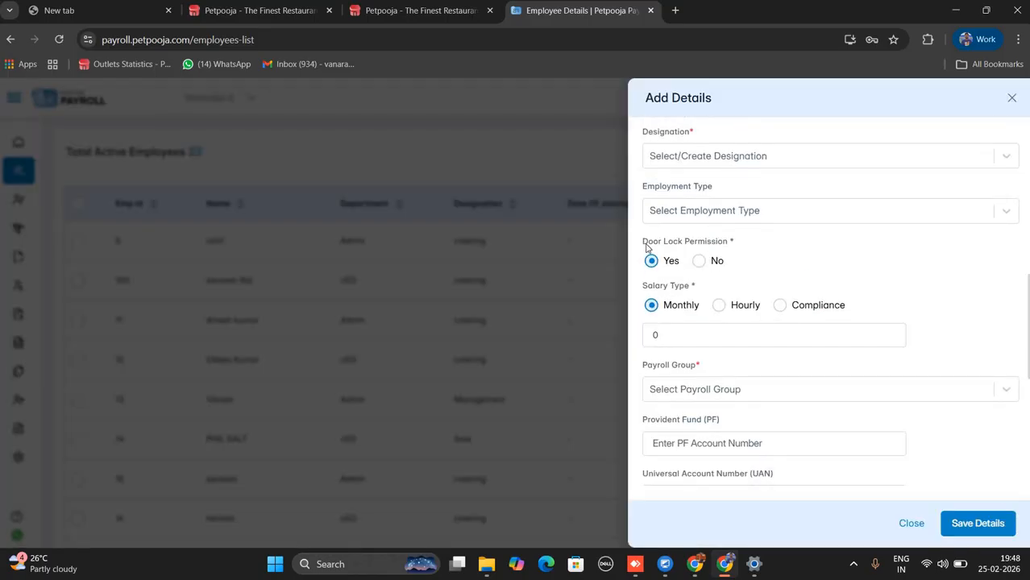
pyautogui.moveTo(643, 241); pyautogui.dragTo(729, 237)
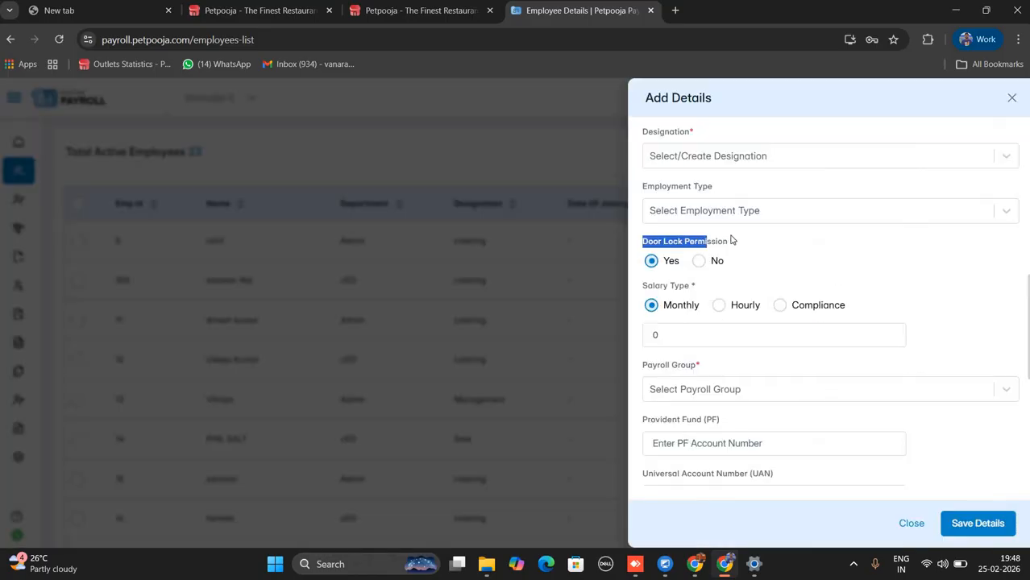
pyautogui.tripleClick(738, 242)
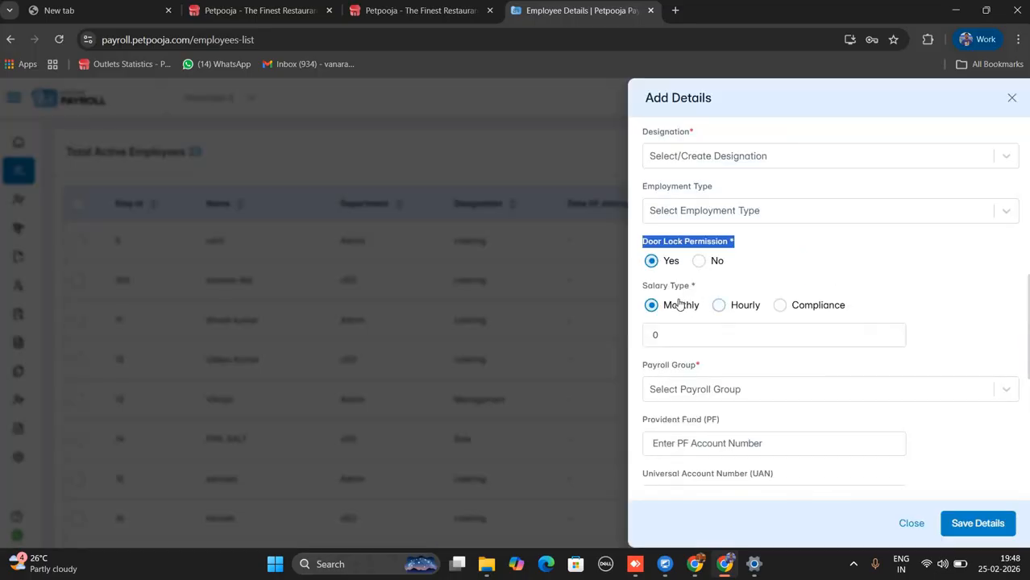
pyautogui.moveTo(660, 312); pyautogui.dragTo(789, 313)
pyautogui.click(780, 306)
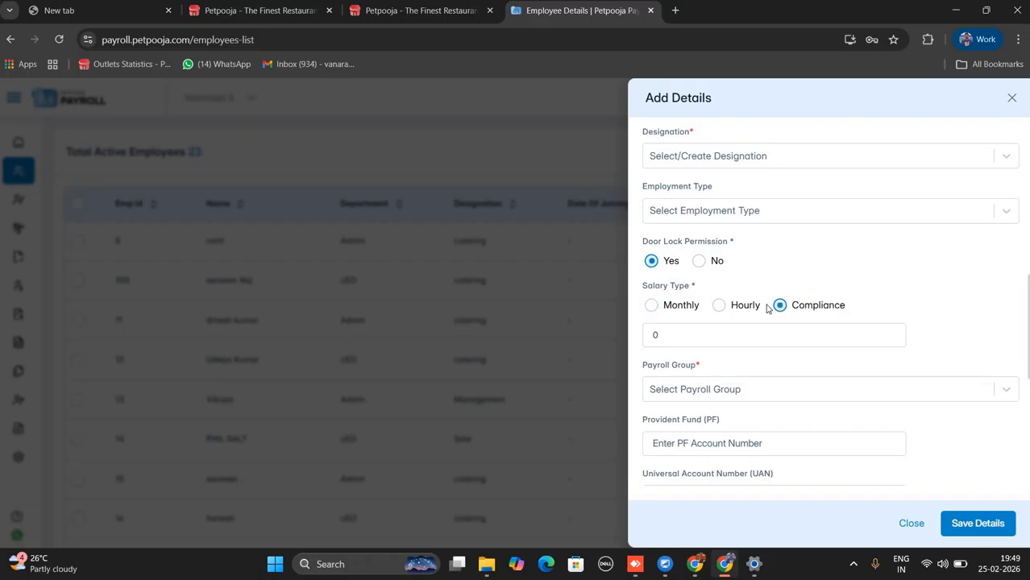
pyautogui.click(665, 314)
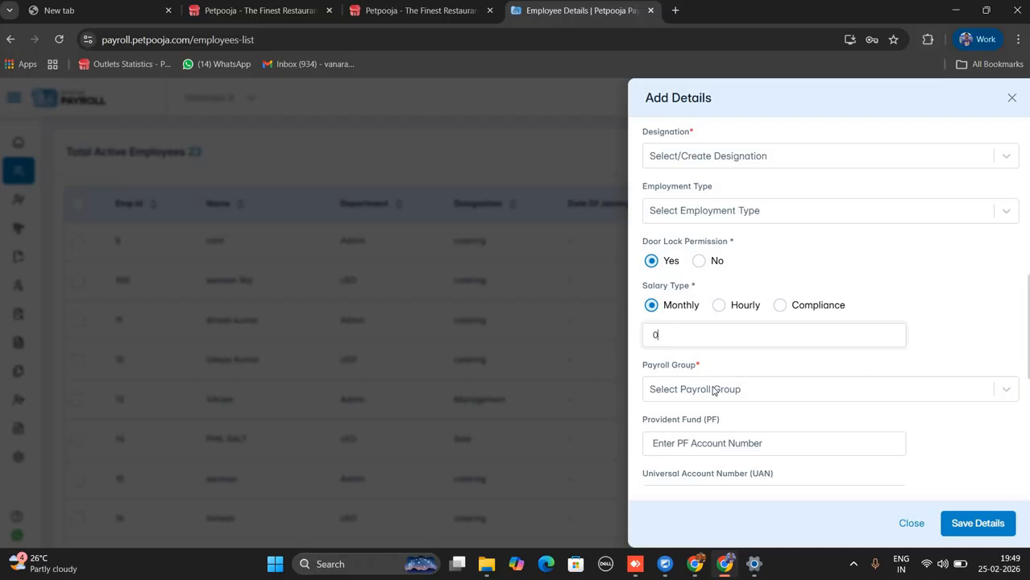
pyautogui.click(737, 396)
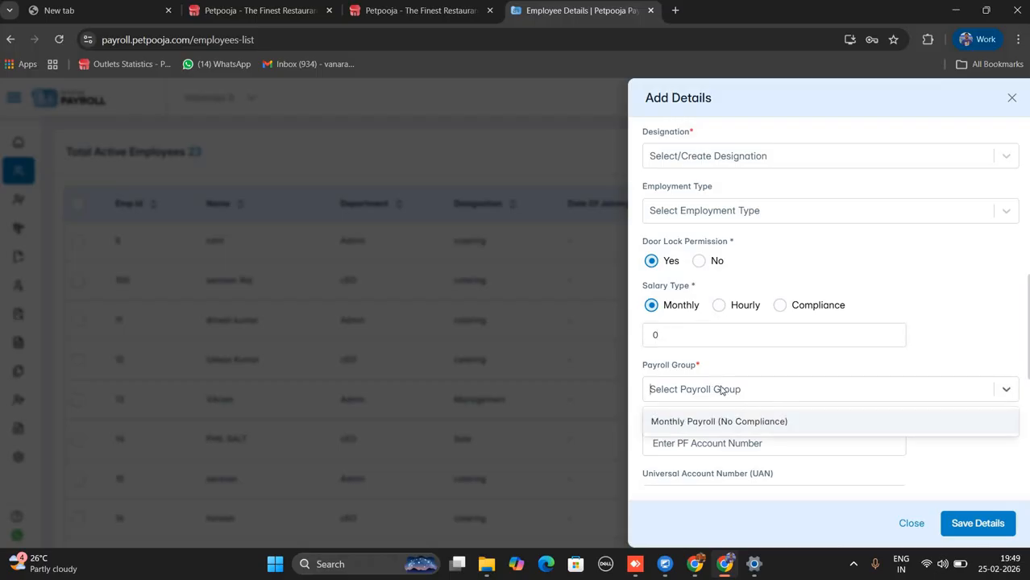
pyautogui.write('dd')
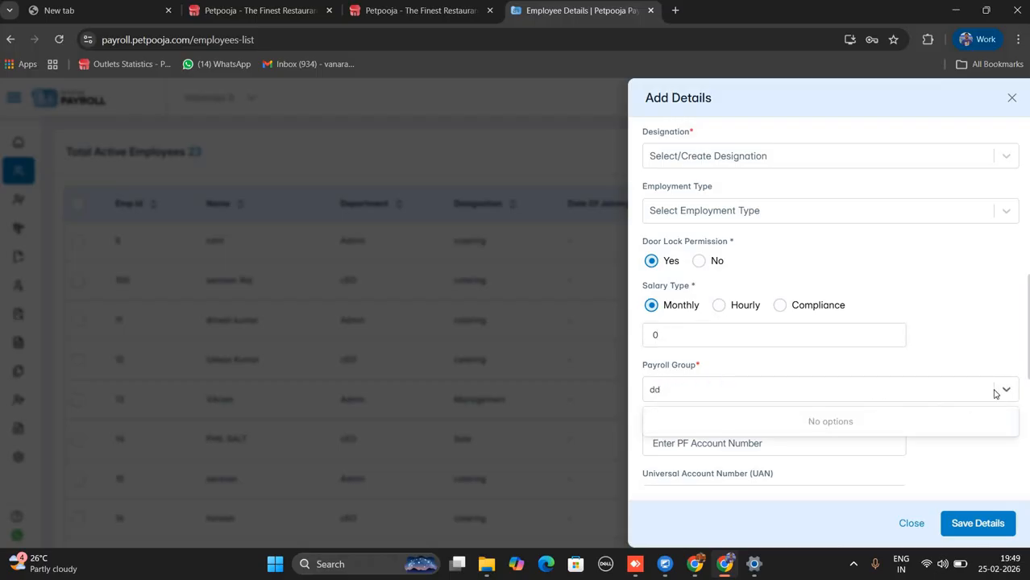
pyautogui.click(999, 391)
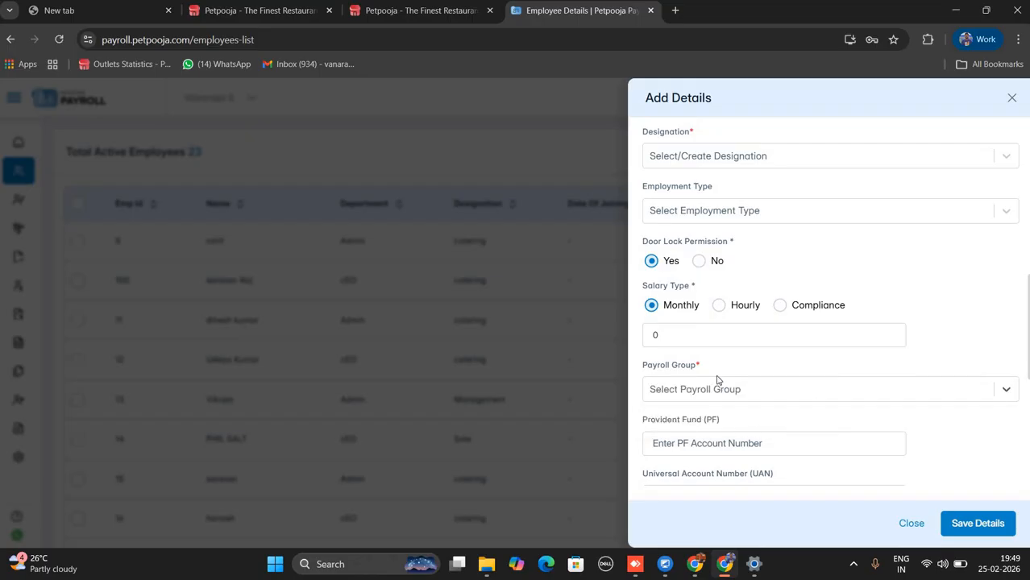
pyautogui.scroll(-5, 720, 387)
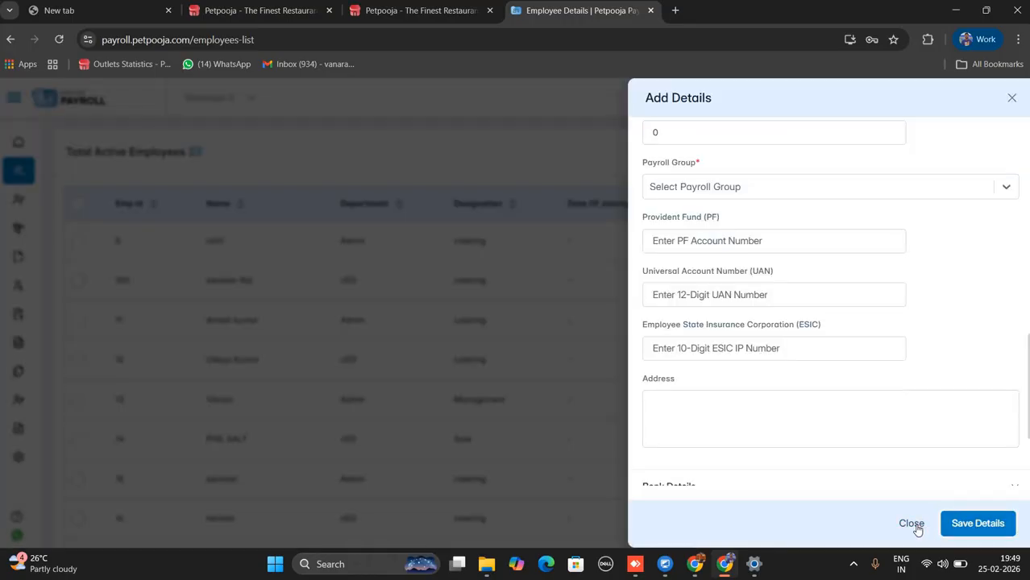
# Discard the new-employee form, download sample.xlsx from Actions, and show it in the Downloads folder.
pyautogui.click(913, 525)
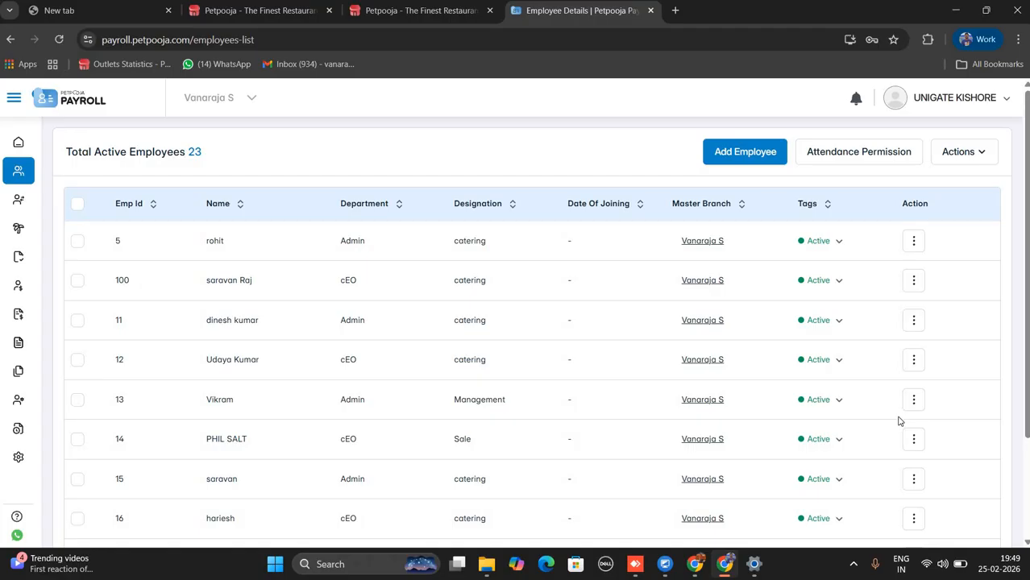
pyautogui.click(969, 164)
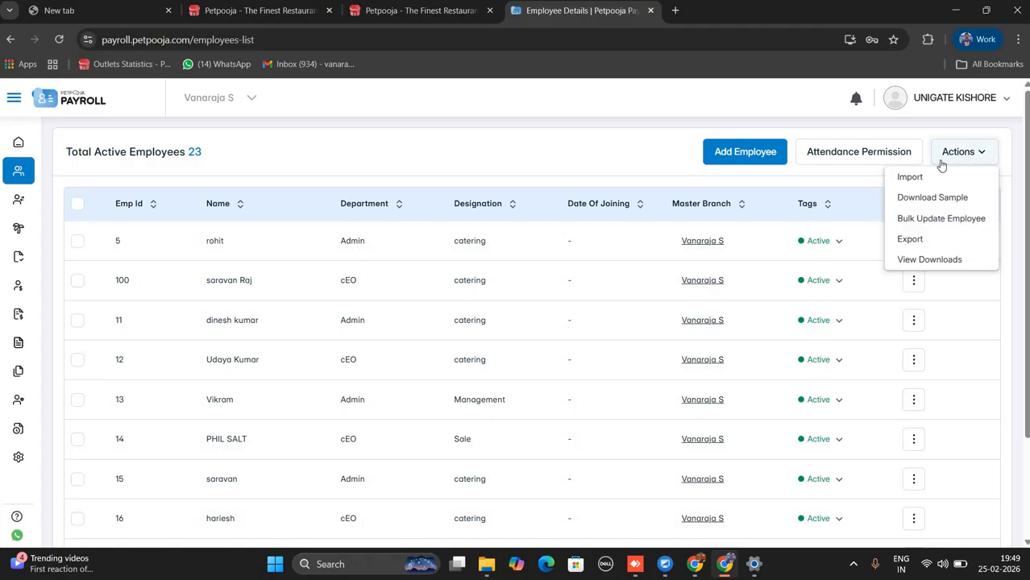
pyautogui.click(941, 197)
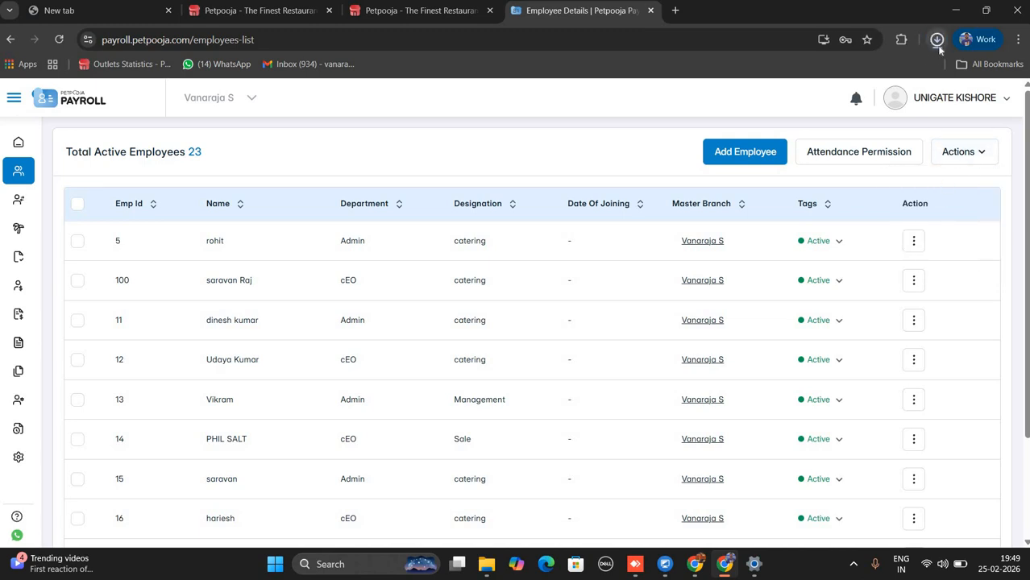
pyautogui.click(937, 40)
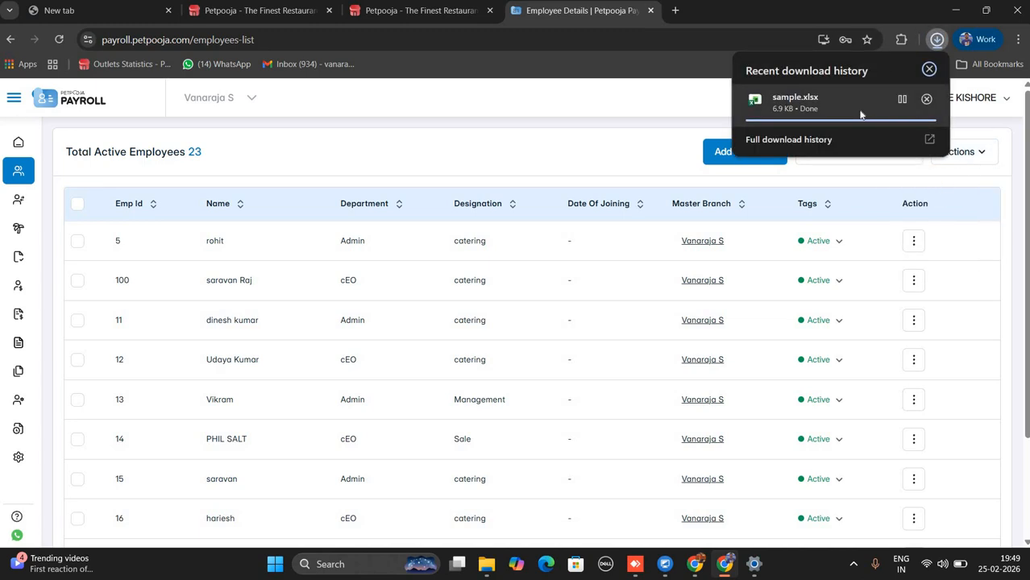
pyautogui.click(901, 98)
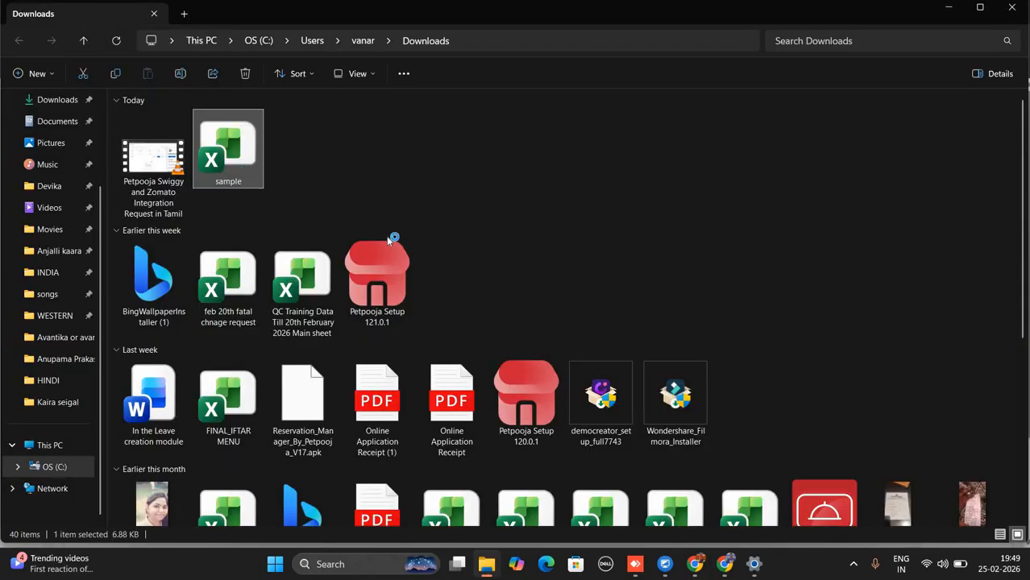
pyautogui.press('Return')
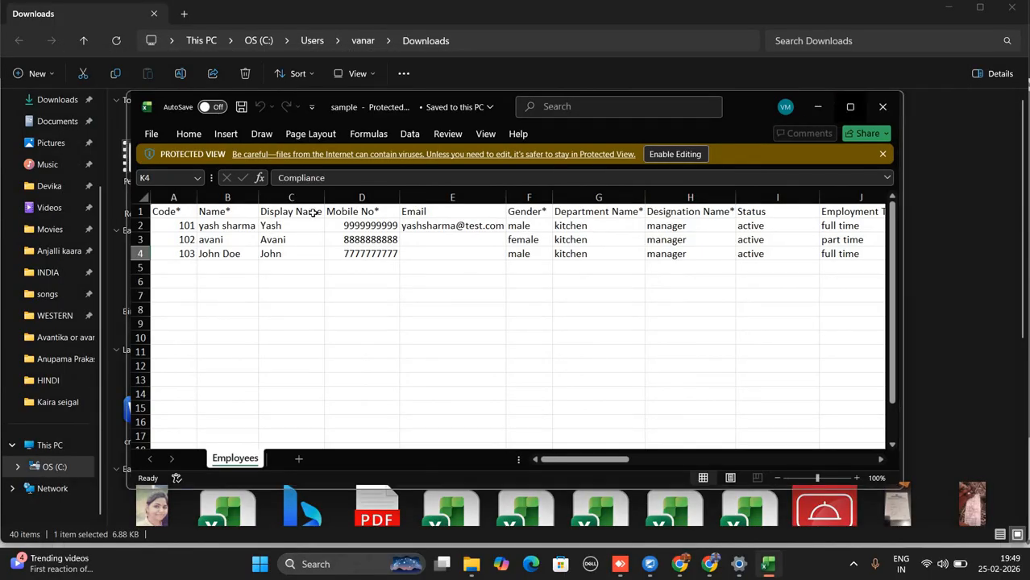
pyautogui.click(850, 108)
pyautogui.click(41, 119)
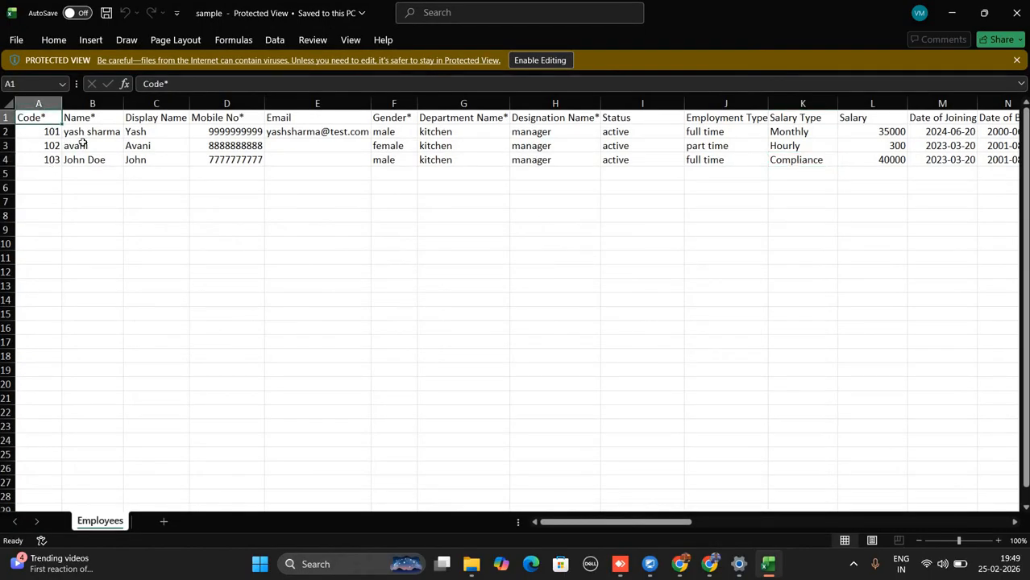
pyautogui.click(48, 169)
pyautogui.click(93, 116)
pyautogui.click(234, 131)
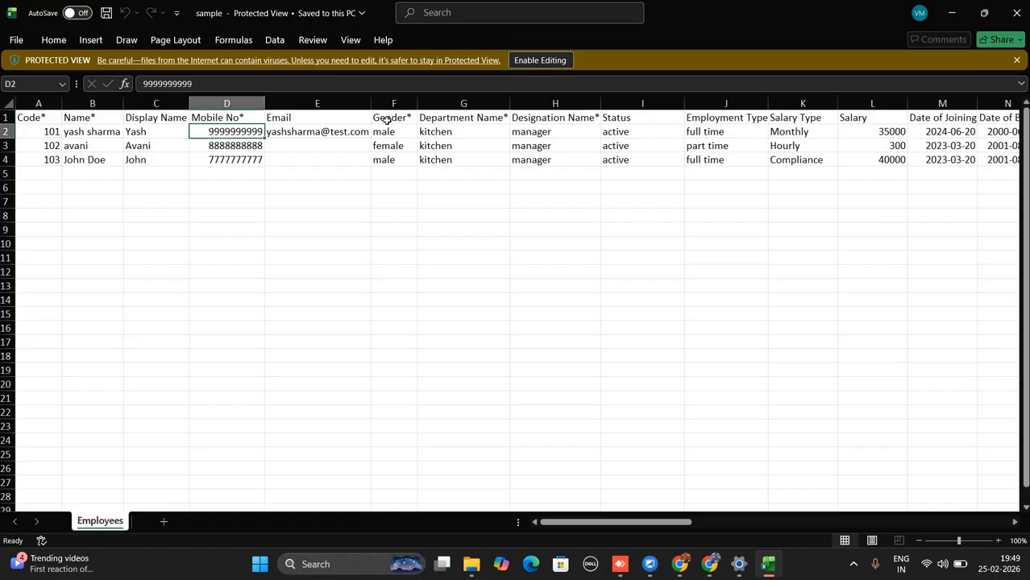
pyautogui.click(387, 119)
pyautogui.click(460, 118)
pyautogui.click(566, 121)
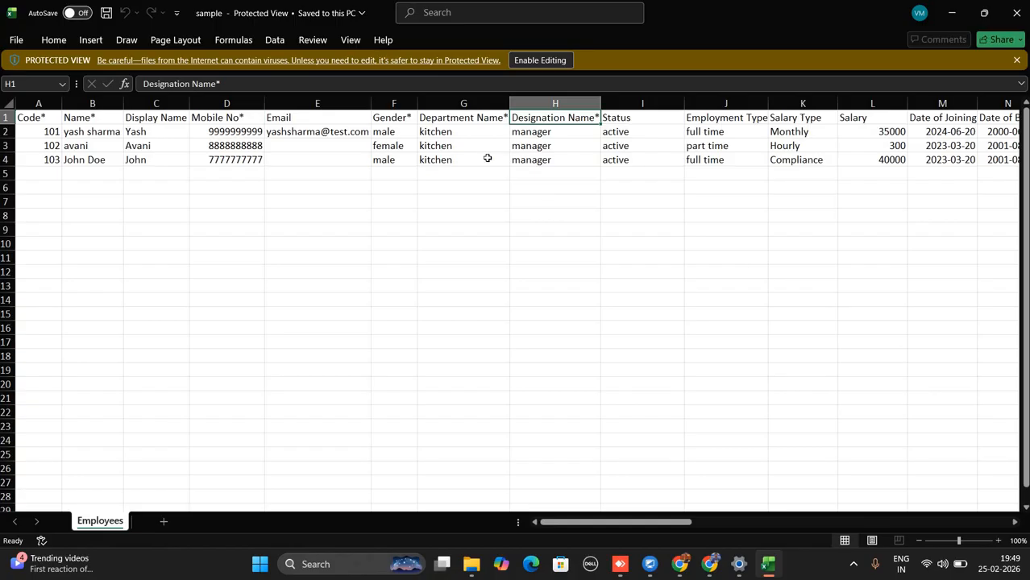
pyautogui.moveTo(449, 187); pyautogui.dragTo(461, 329)
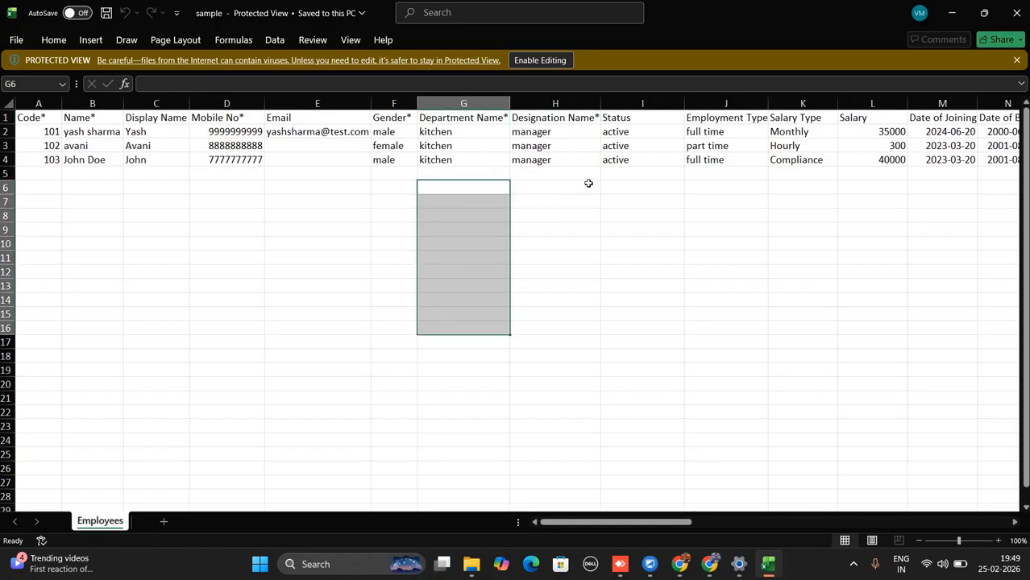
pyautogui.click(954, 12)
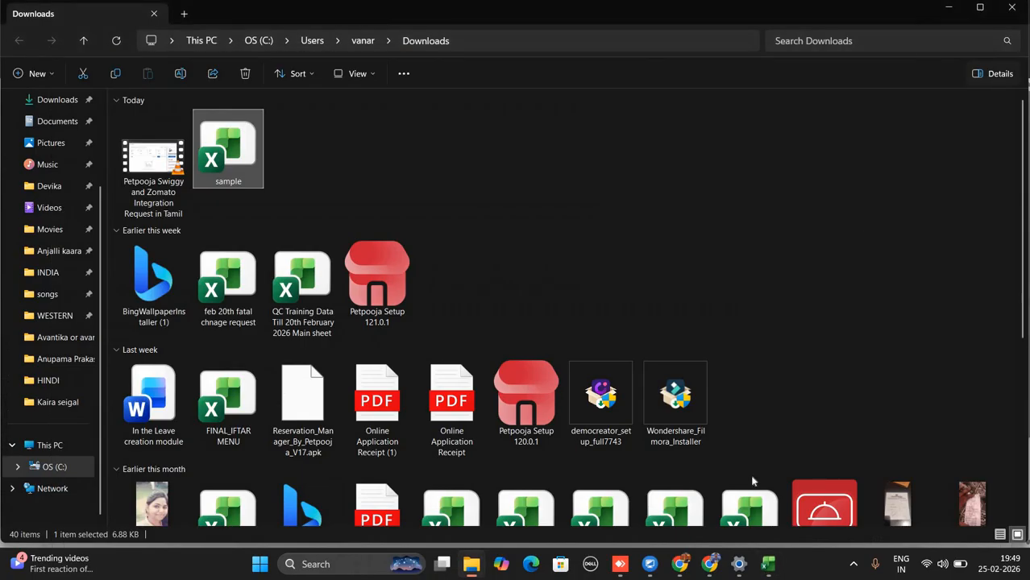
# Return to the employee list, then open the Departments page listing five departments.
pyautogui.click(711, 566)
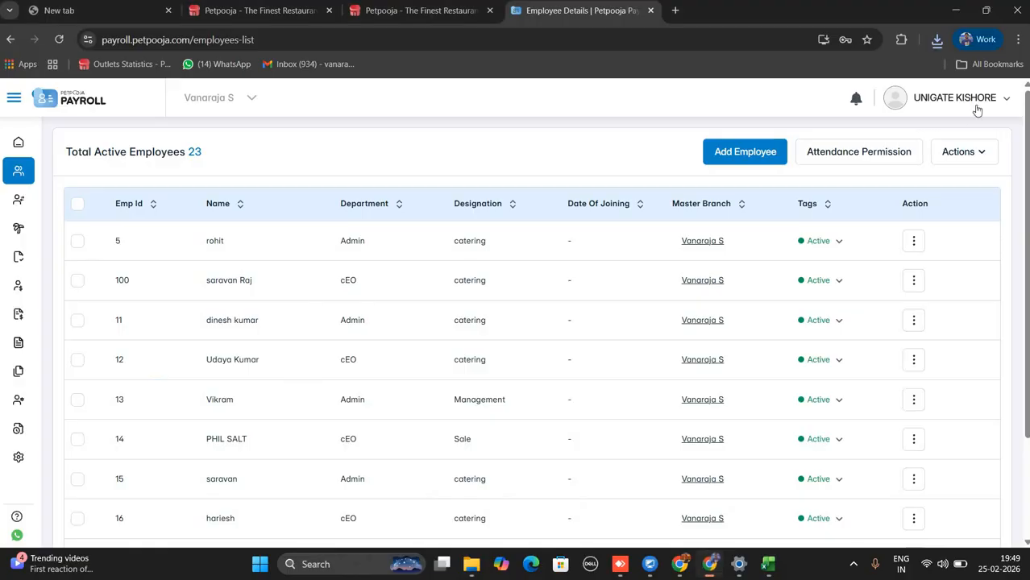
pyautogui.click(964, 152)
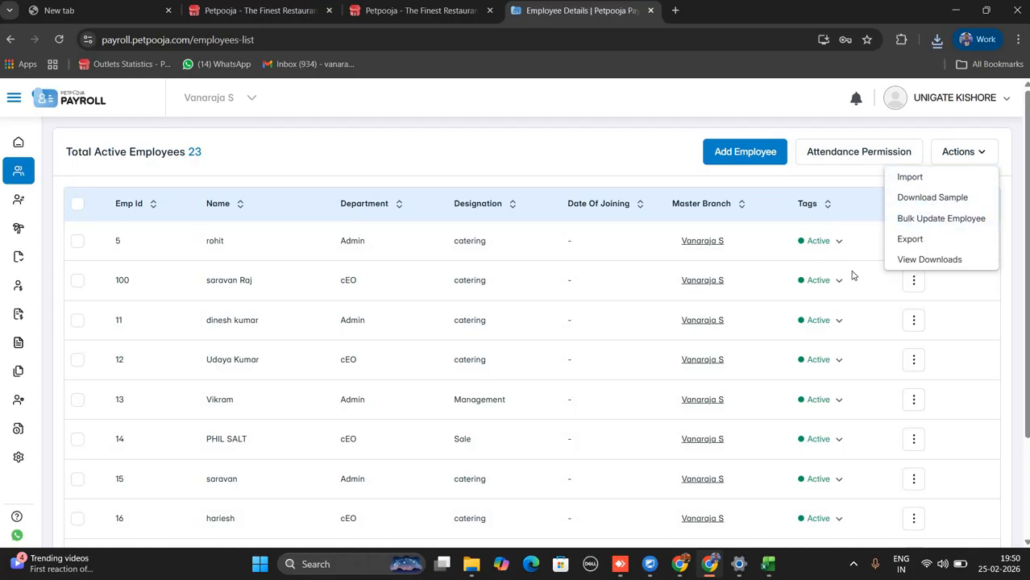
pyautogui.moveTo(16, 193)
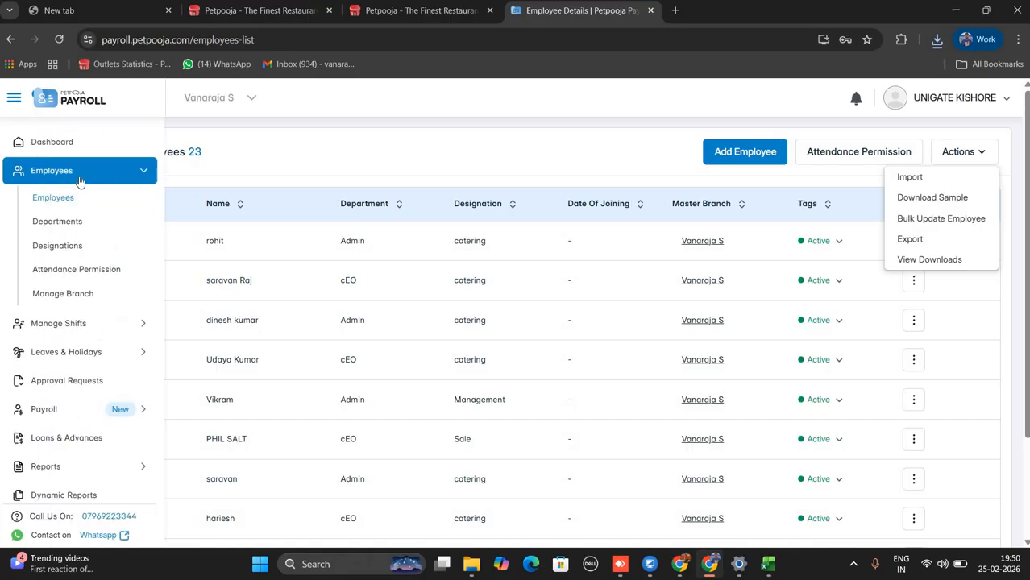
pyautogui.click(57, 228)
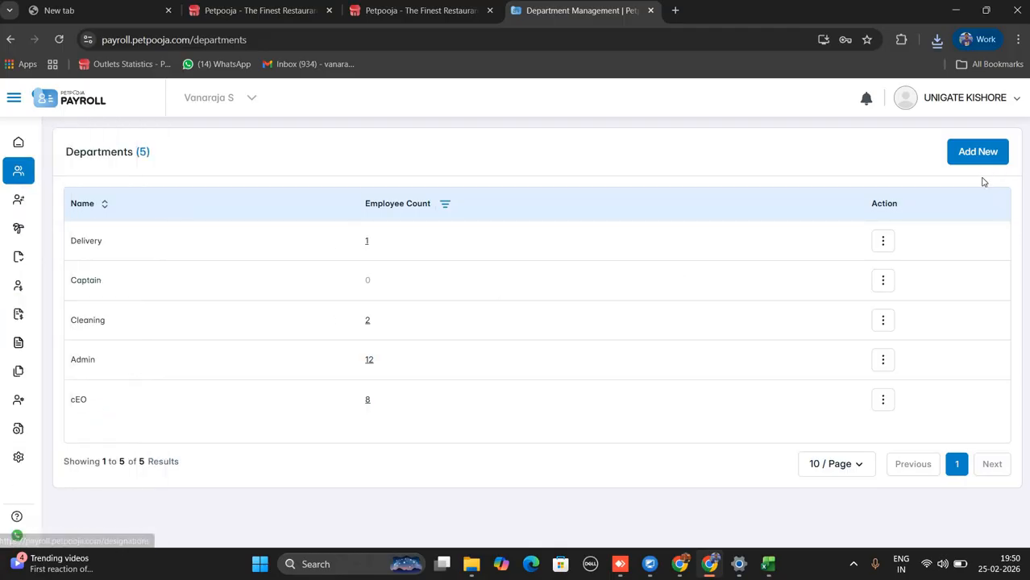
pyautogui.moveTo(42, 212)
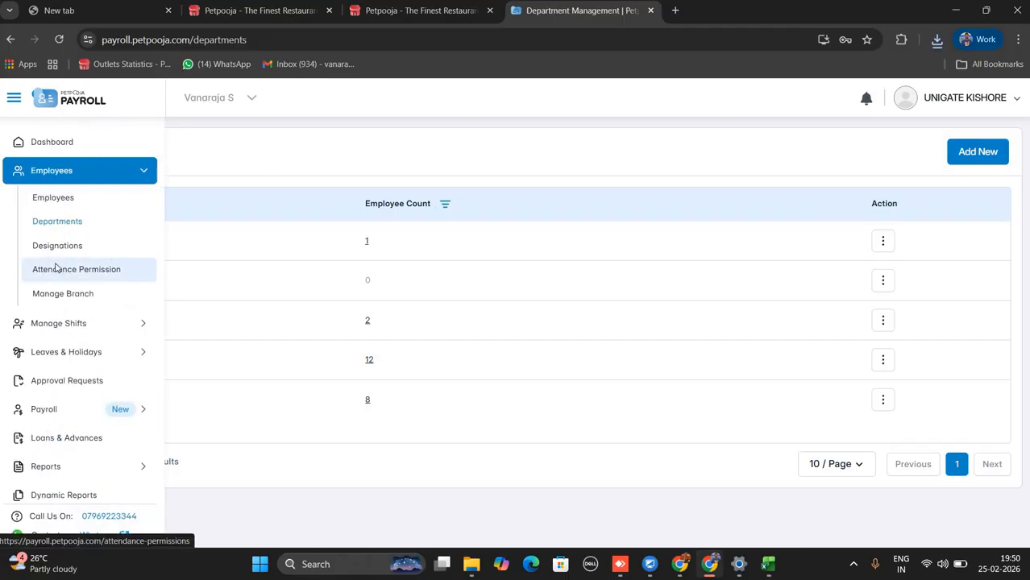
# On Attendance Permission, switch the first employee's Mobile Attendance off and back on.
pyautogui.click(56, 268)
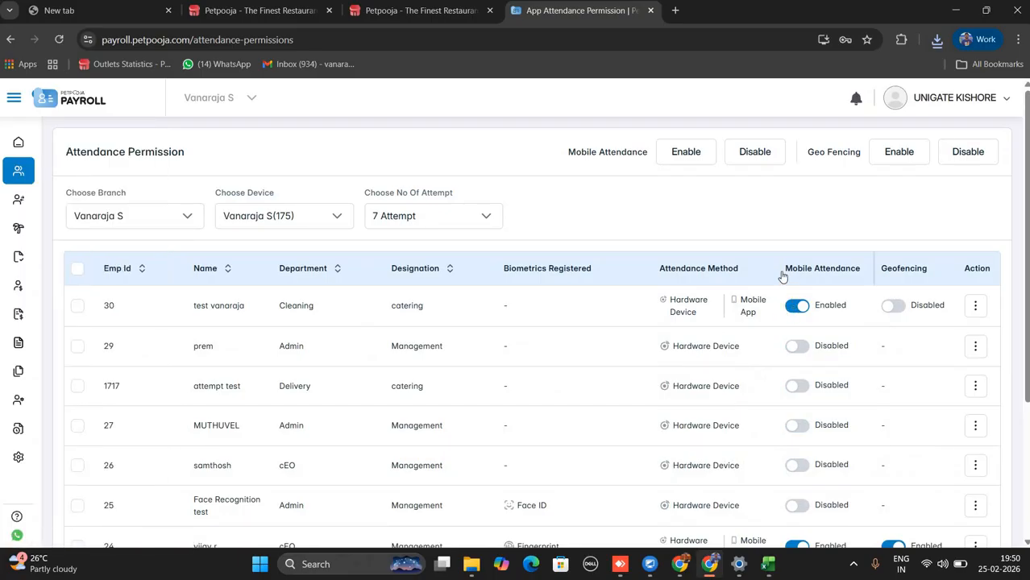
pyautogui.moveTo(784, 270); pyautogui.dragTo(862, 282)
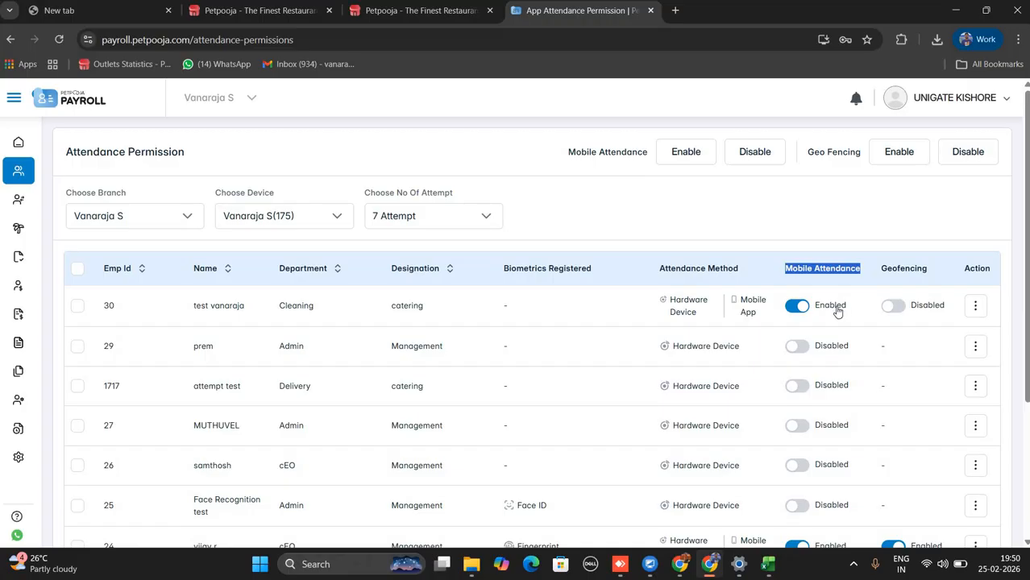
pyautogui.click(796, 314)
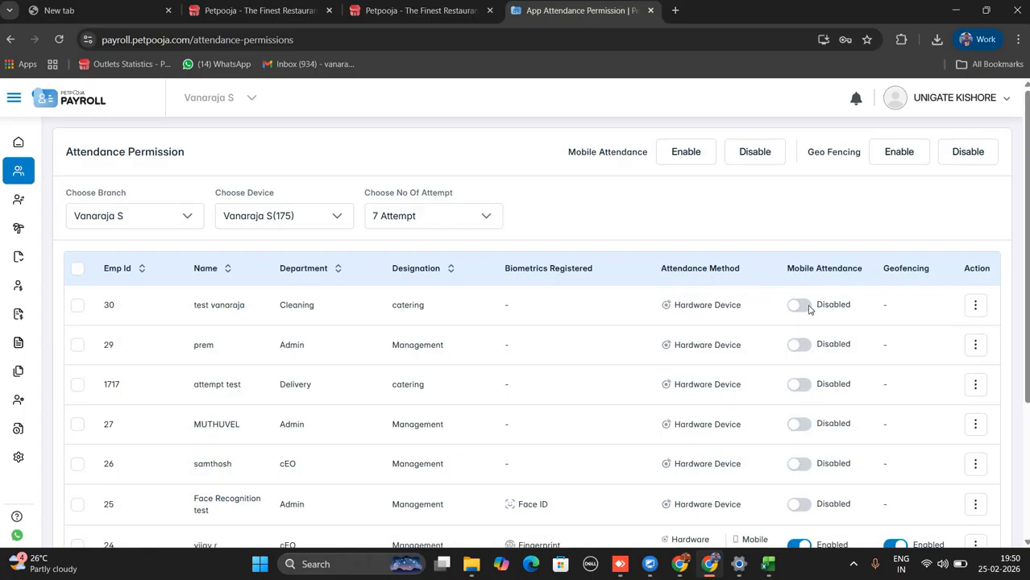
pyautogui.click(809, 308)
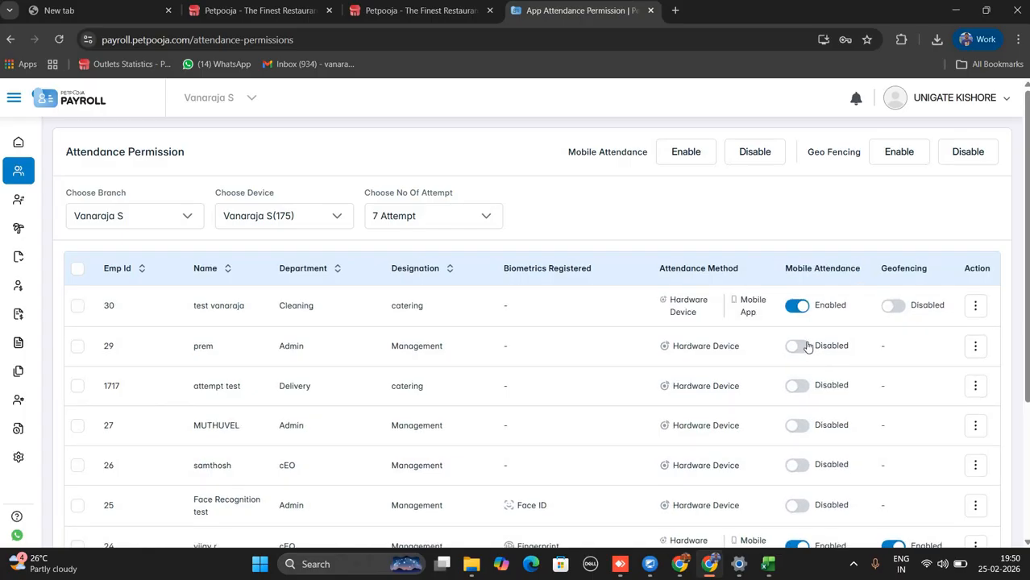
pyautogui.scroll(-2, 798, 323)
pyautogui.scroll(2, 906, 243)
pyautogui.doubleClick(909, 271)
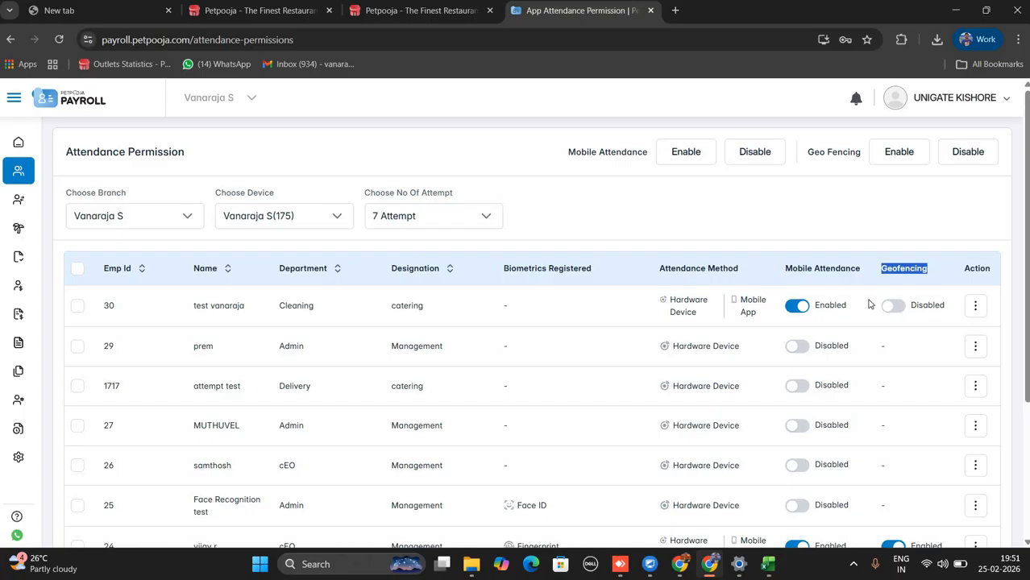
# Turn on geofencing for the first employee on Attendance Permission.
pyautogui.click(892, 305)
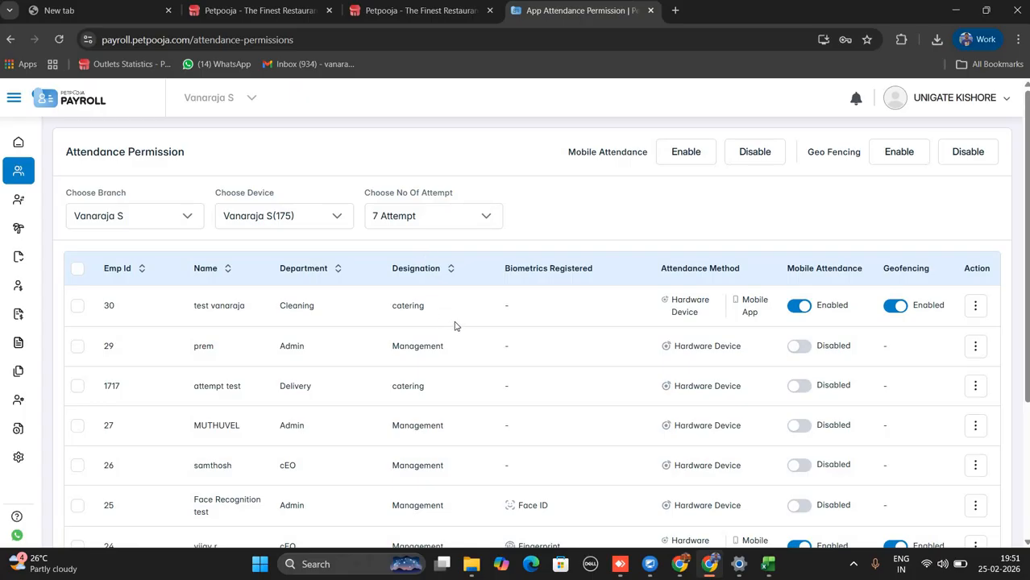
# Change the allowed attendance attempts from 7 Attempt to 3 Attempt.
pyautogui.click(413, 227)
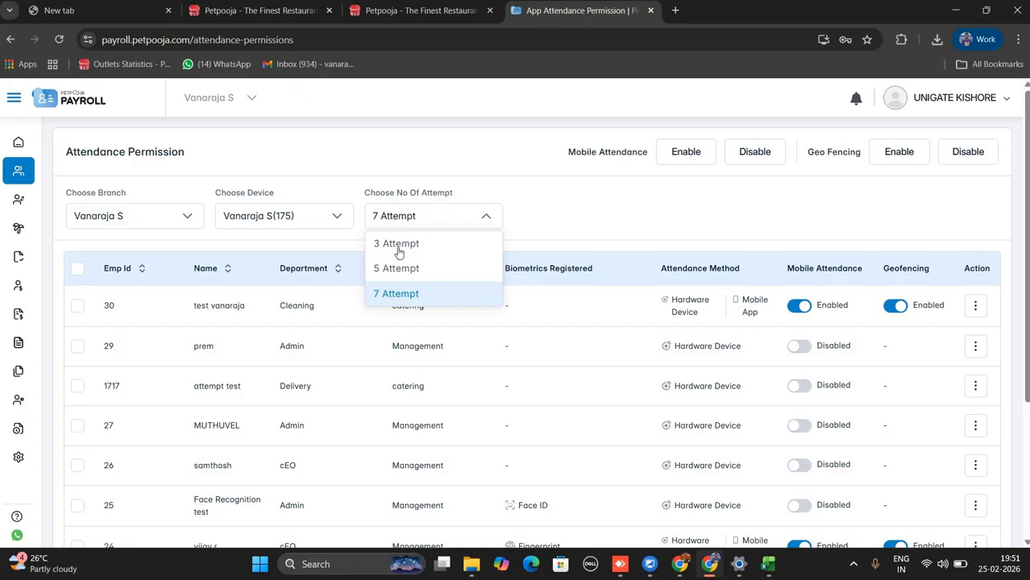
pyautogui.click(399, 242)
pyautogui.click(415, 226)
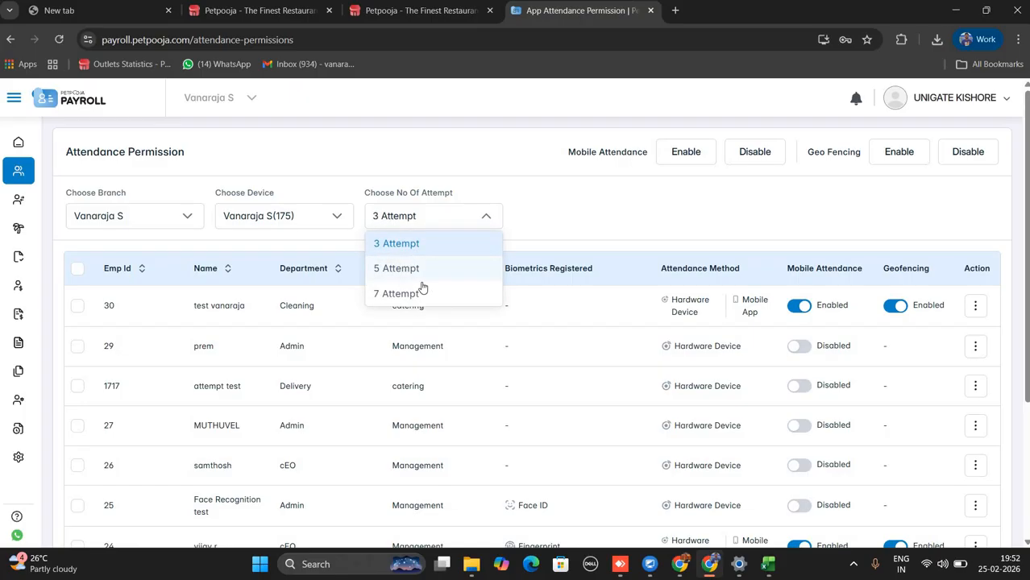
pyautogui.click(419, 241)
pyautogui.click(433, 224)
pyautogui.click(449, 245)
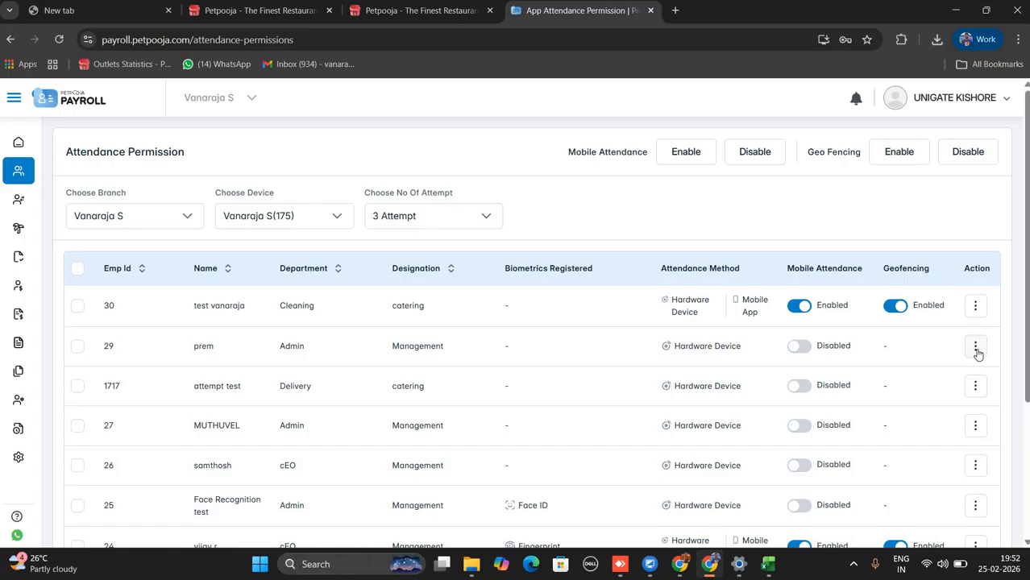
# Try Edit Biometrics for the second employee and dismiss the device-connection error.
pyautogui.click(976, 353)
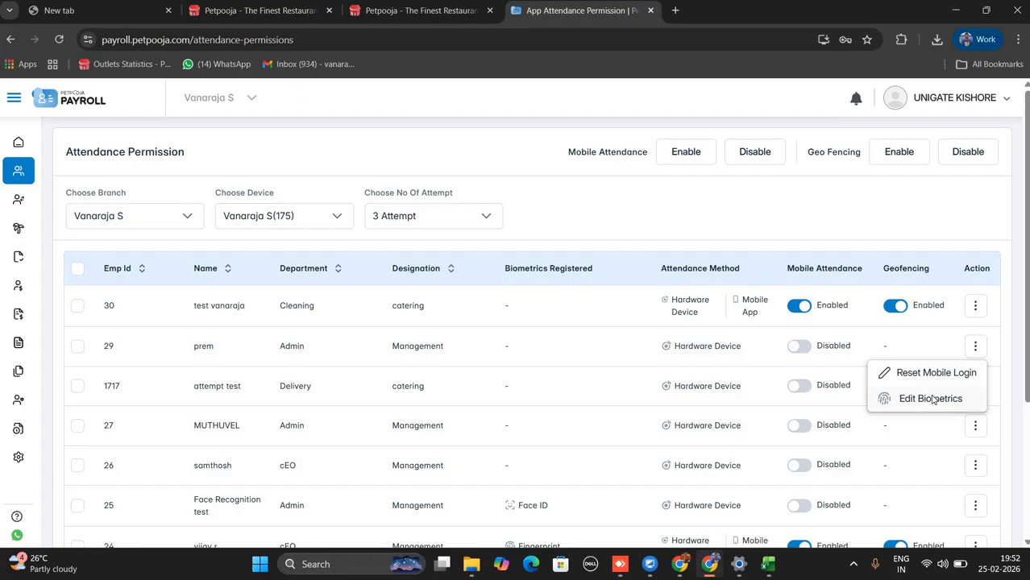
pyautogui.click(931, 399)
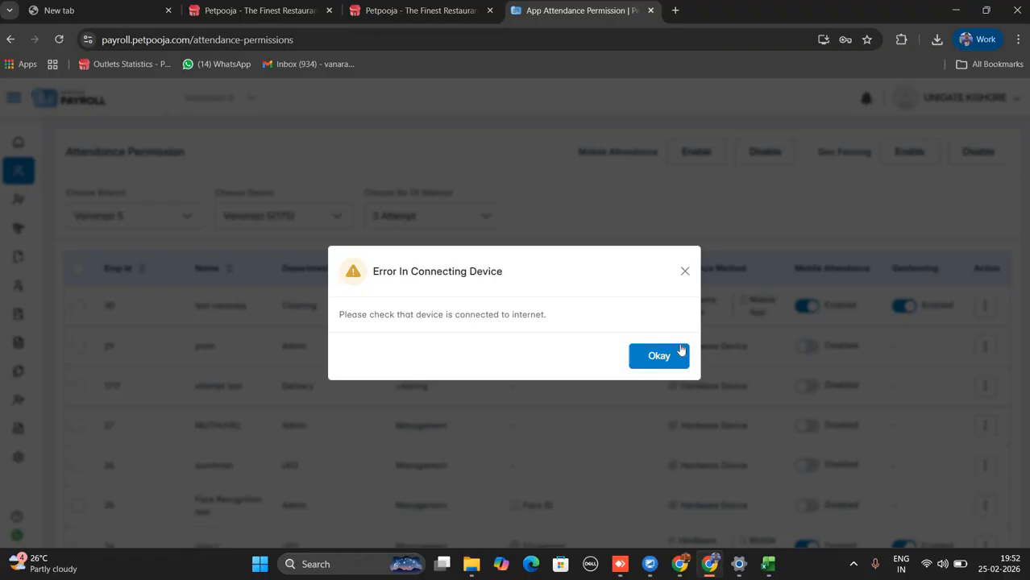
pyautogui.click(680, 352)
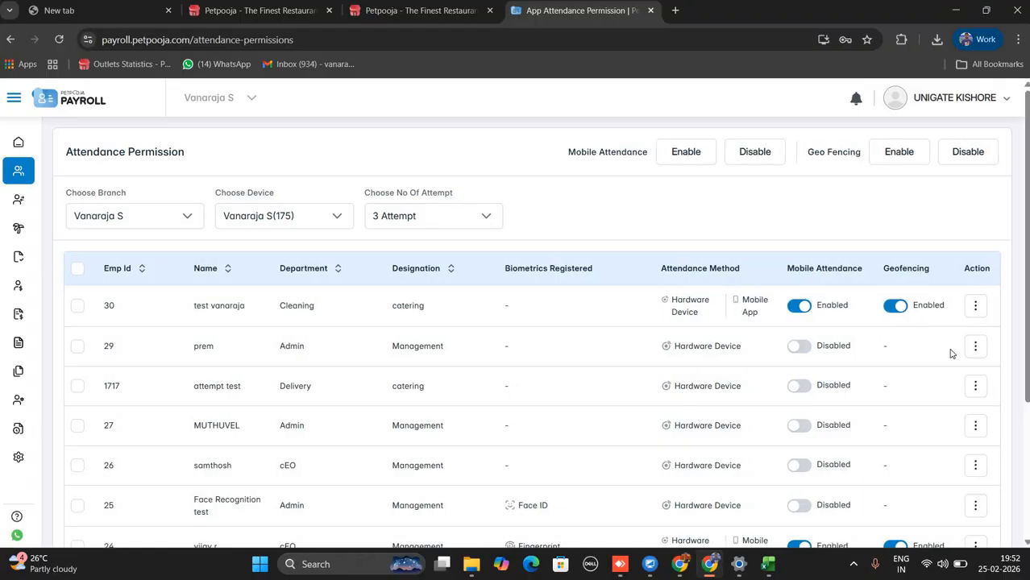
# Open the Vanaraja S branch for editing from Manage Branch and scroll to Geo Fencing Details.
pyautogui.moveTo(29, 222)
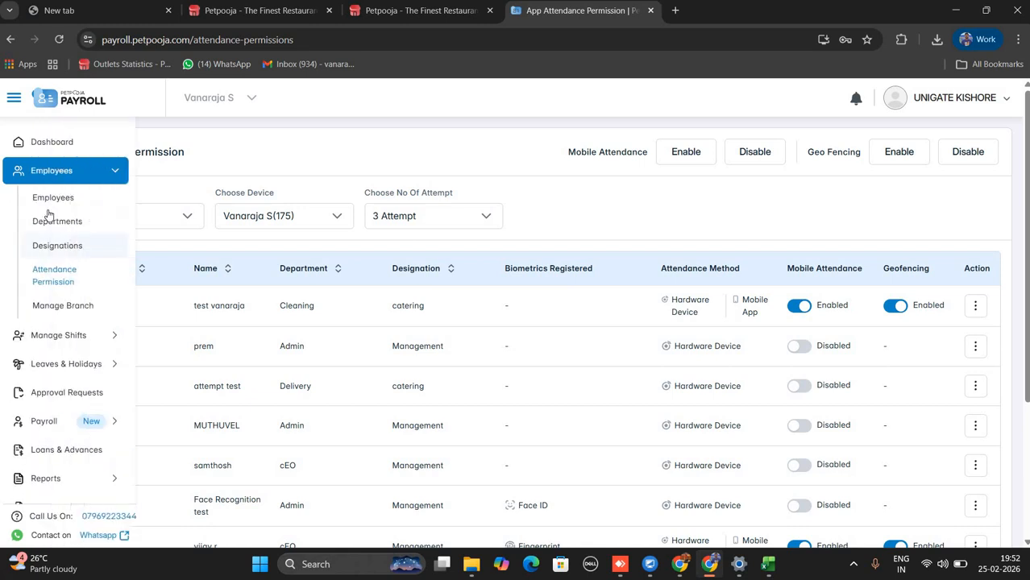
pyautogui.click(71, 294)
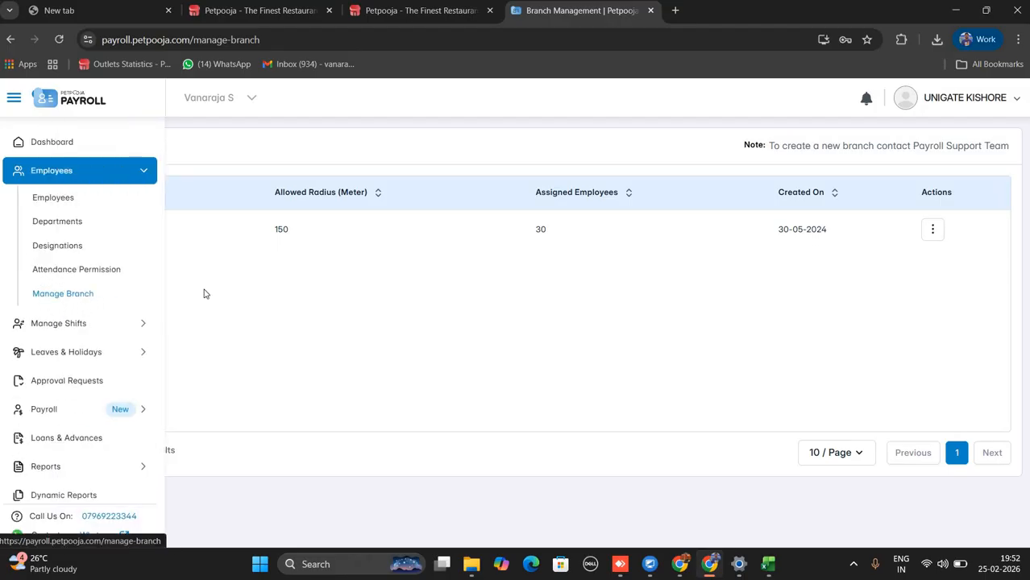
pyautogui.moveTo(71, 306)
pyautogui.click(933, 230)
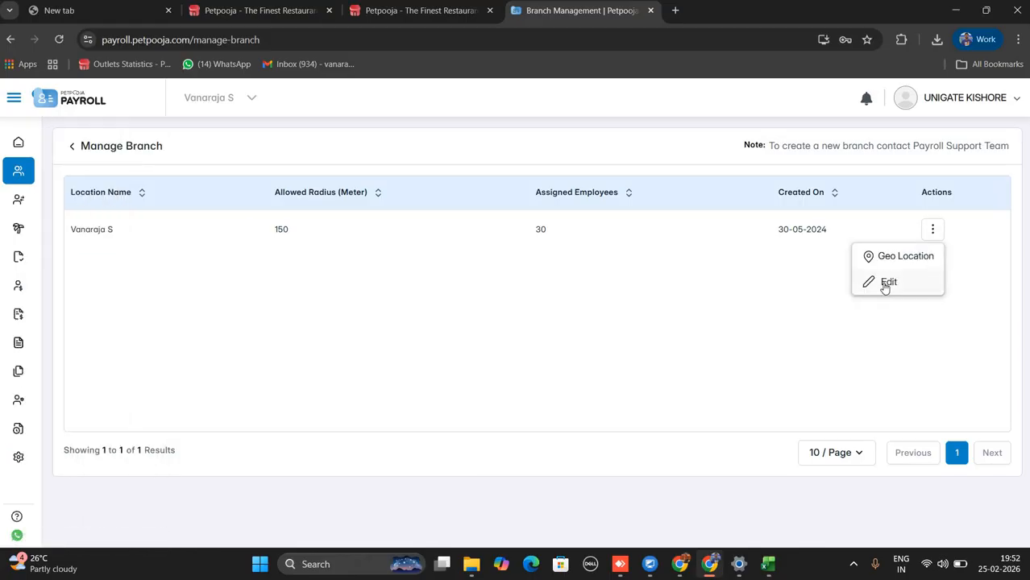
pyautogui.click(887, 282)
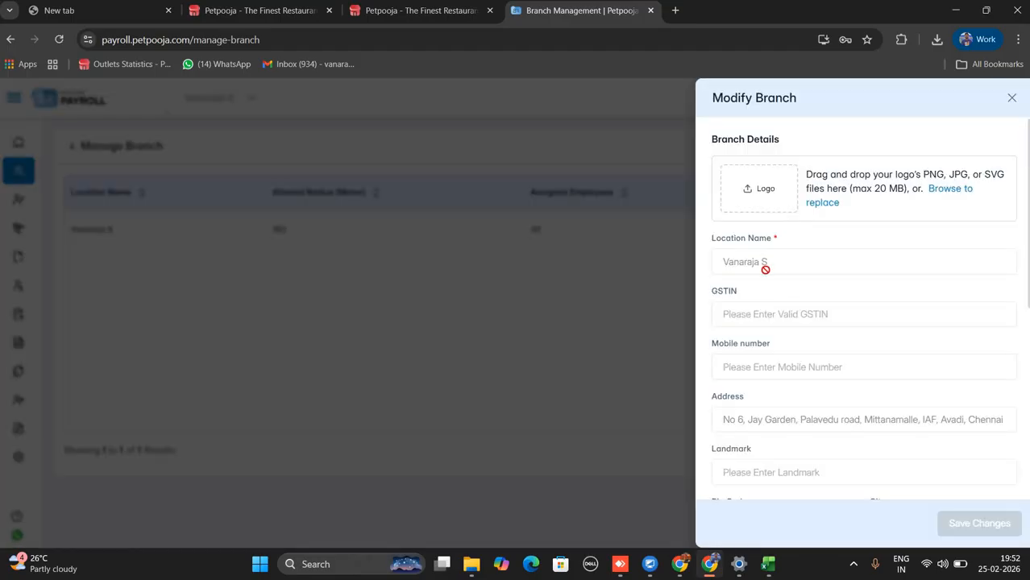
pyautogui.scroll(-5, 828, 361)
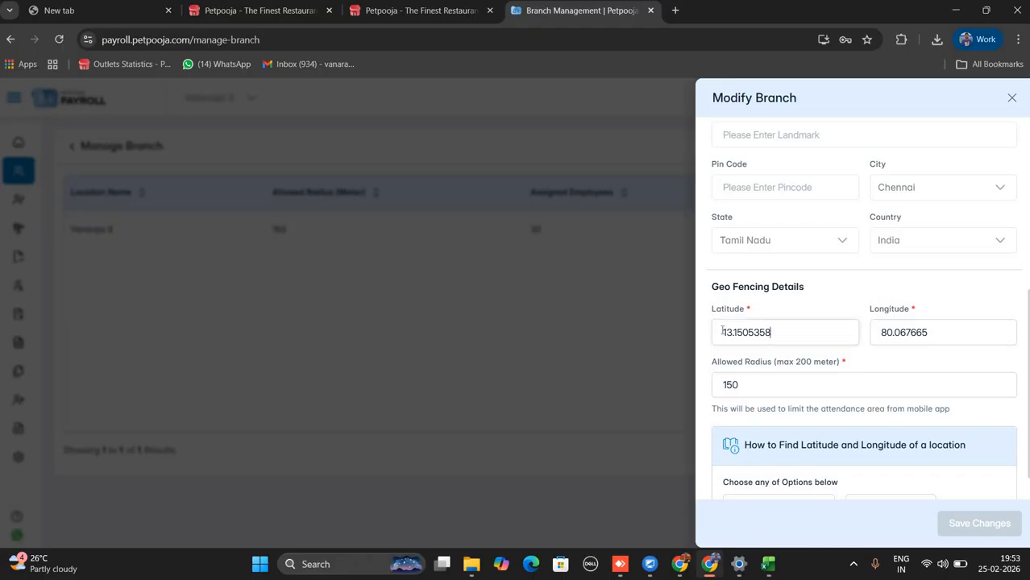
pyautogui.moveTo(771, 335); pyautogui.dragTo(710, 333)
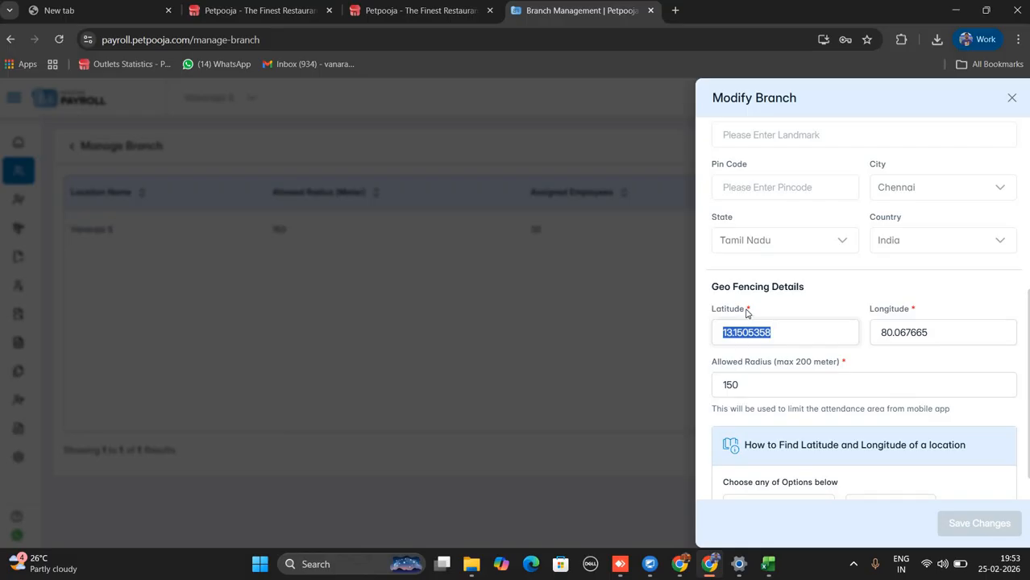
pyautogui.doubleClick(713, 315)
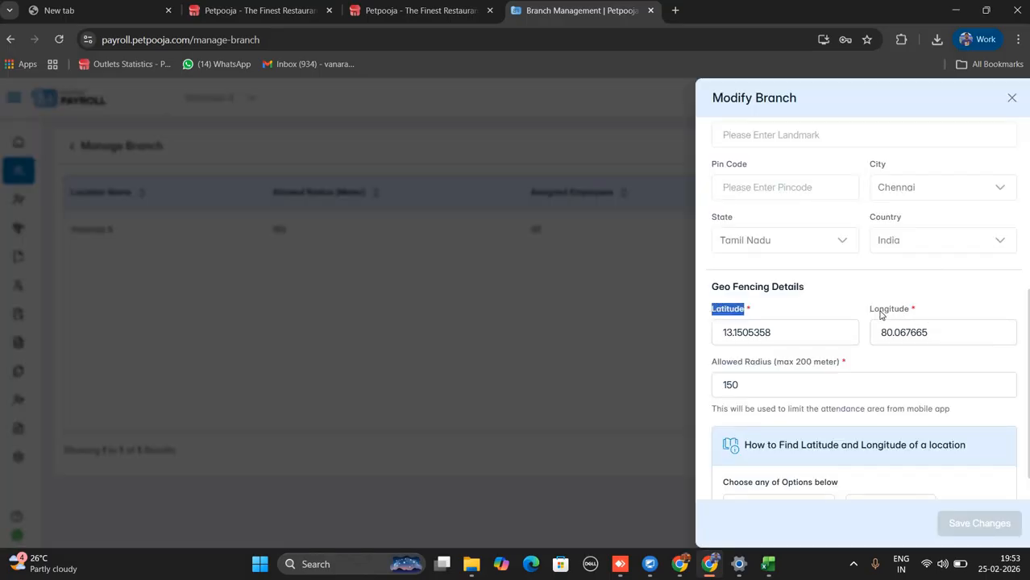
pyautogui.moveTo(900, 312); pyautogui.dragTo(849, 309)
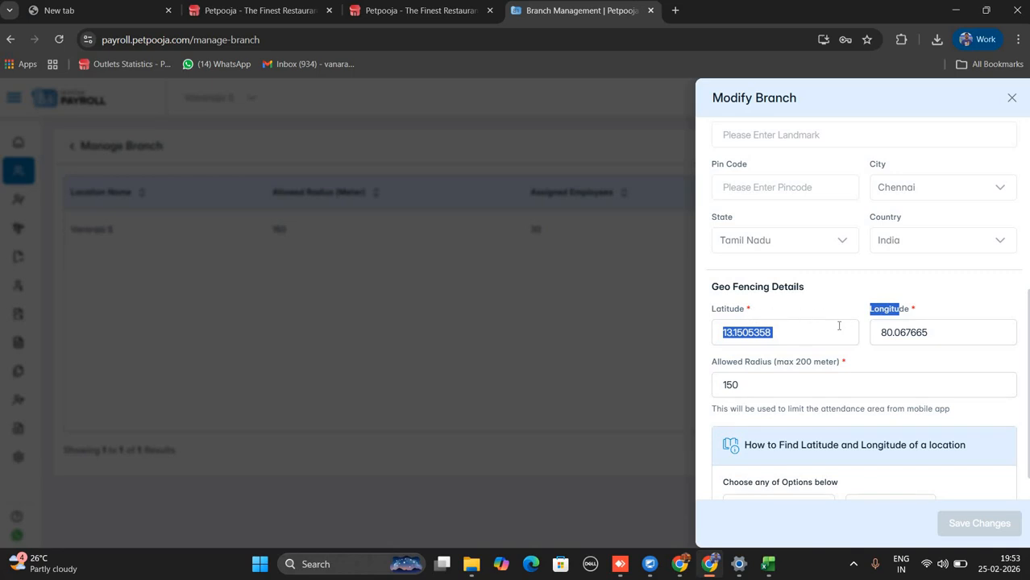
pyautogui.click(795, 379)
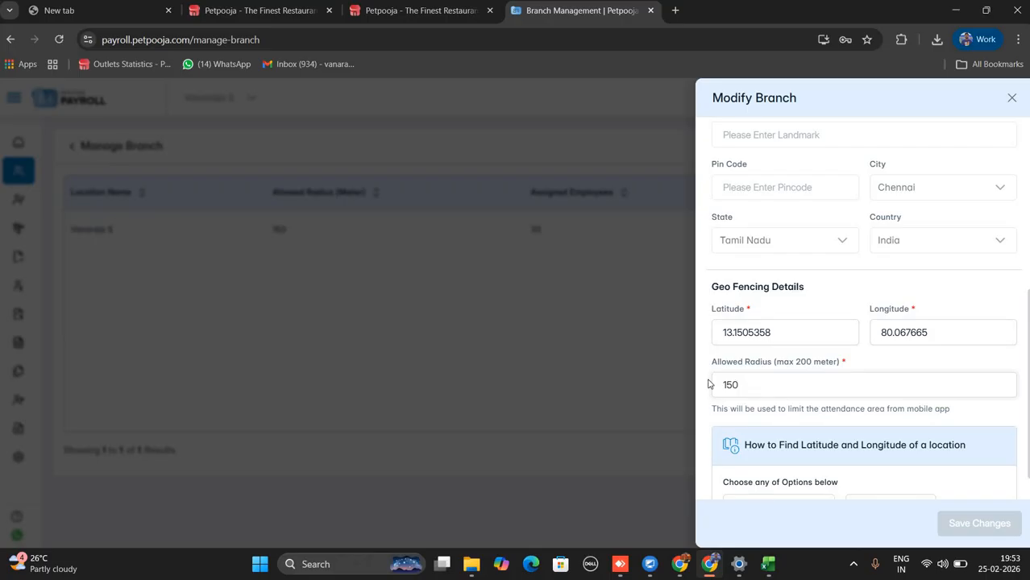
pyautogui.moveTo(708, 372); pyautogui.dragTo(895, 366)
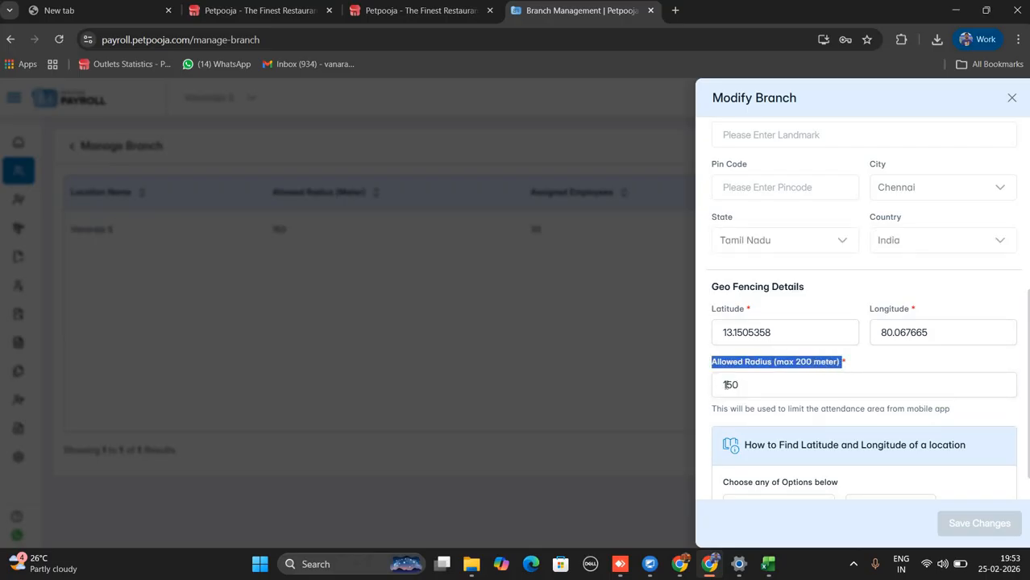
pyautogui.doubleClick(724, 384)
pyautogui.moveTo(789, 364); pyautogui.dragTo(842, 367)
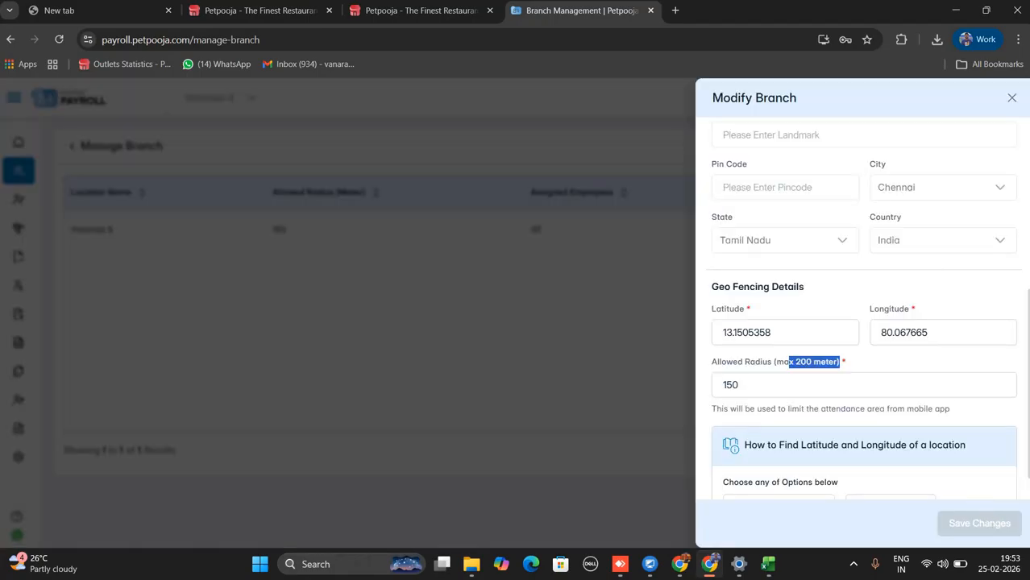
# Close the branch editor without saving and open the Shifts list under Manage Shifts.
pyautogui.click(1011, 97)
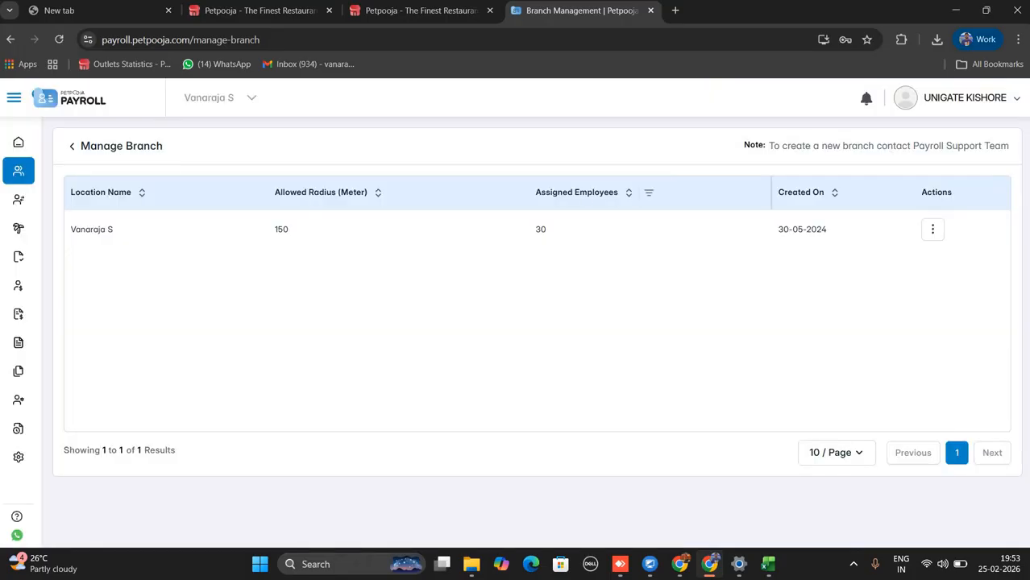
pyautogui.click(48, 177)
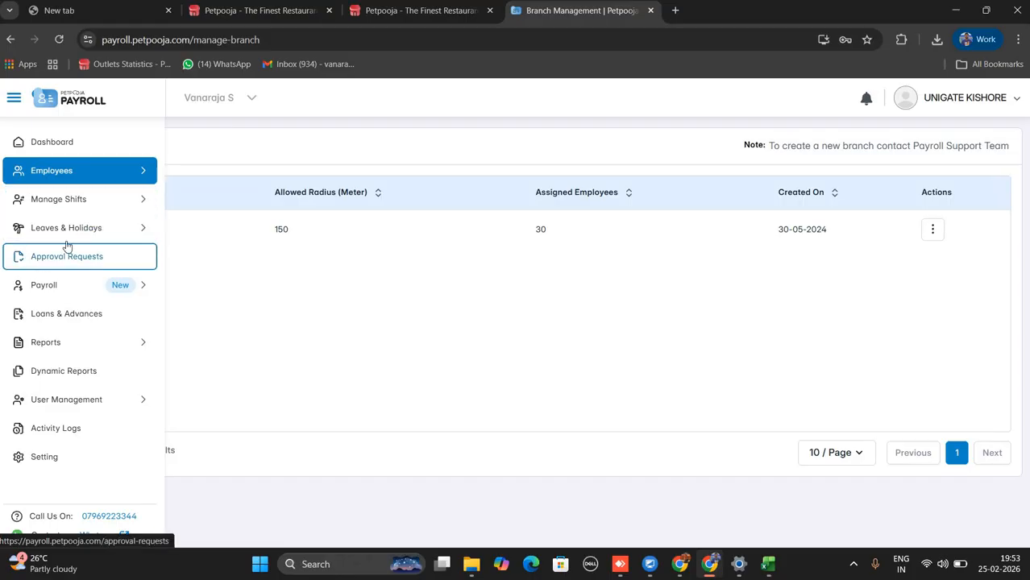
pyautogui.click(88, 203)
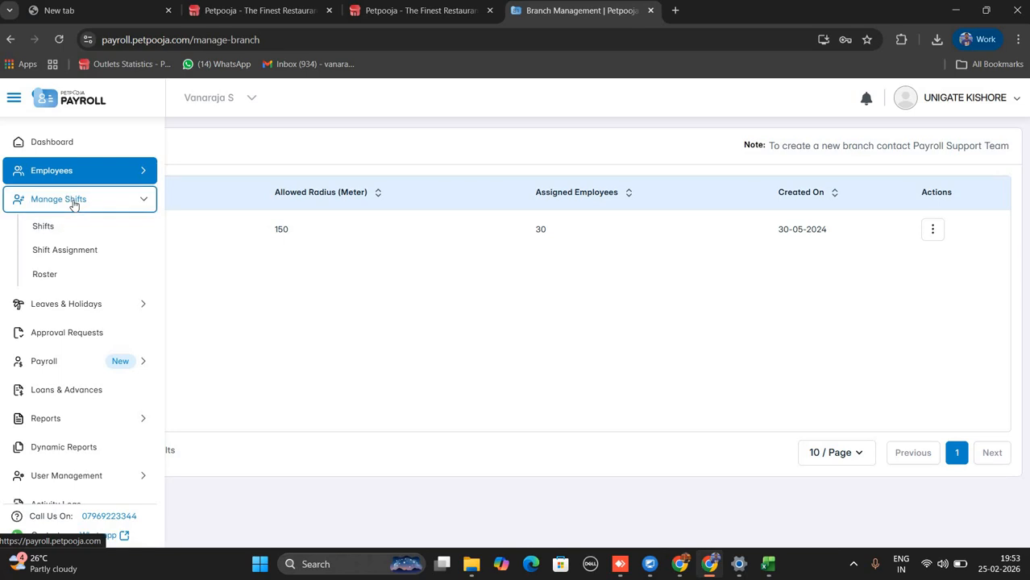
pyautogui.click(94, 232)
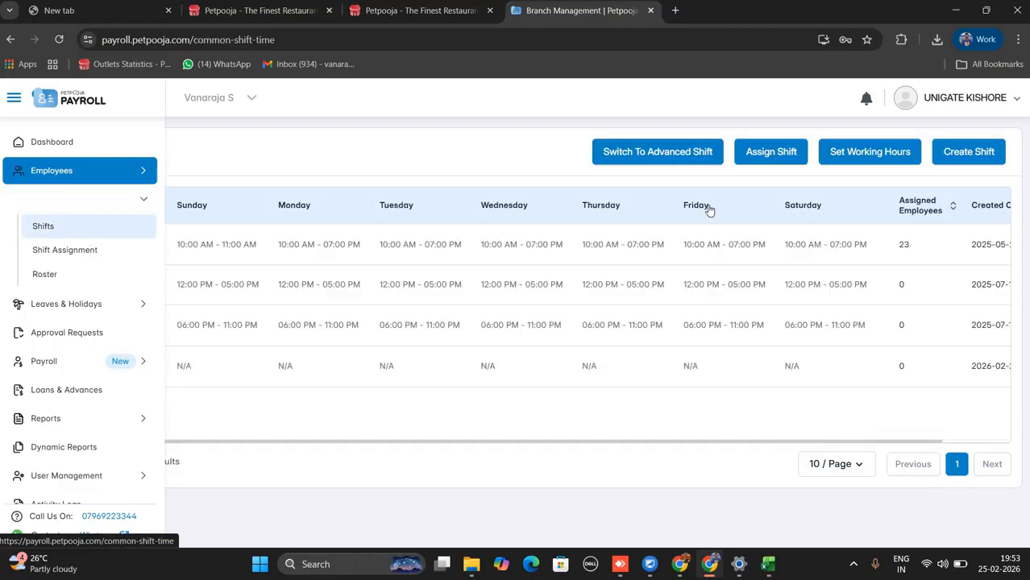
# Start a new shift named 'test demo' with one shift time for all days.
pyautogui.click(950, 151)
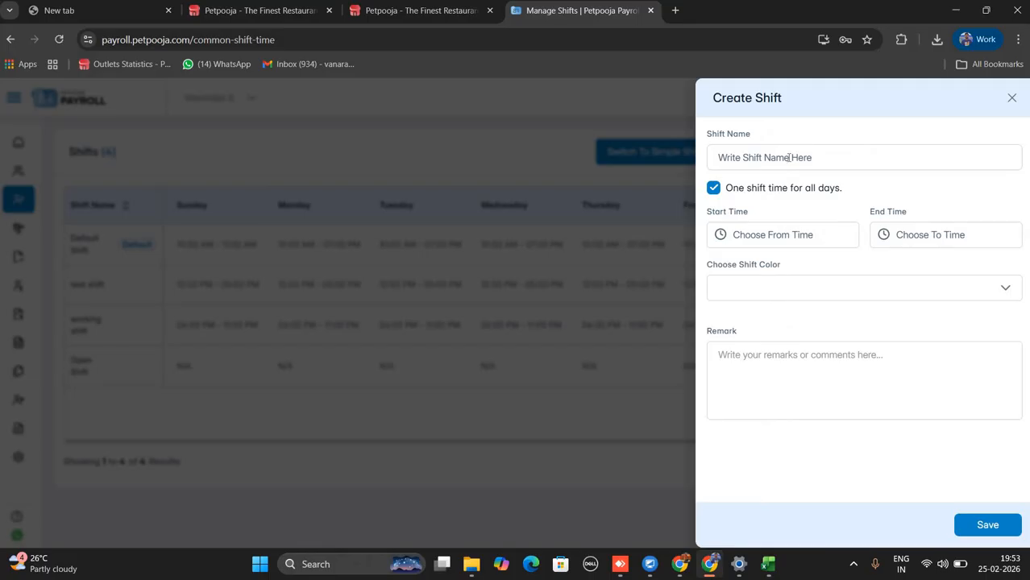
pyautogui.click(788, 158)
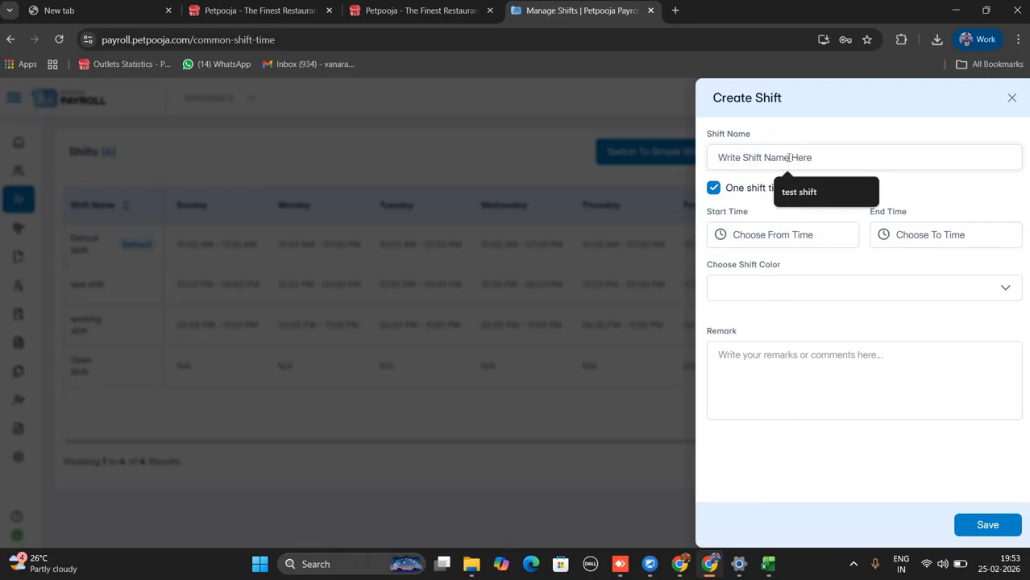
pyautogui.write('test demo')
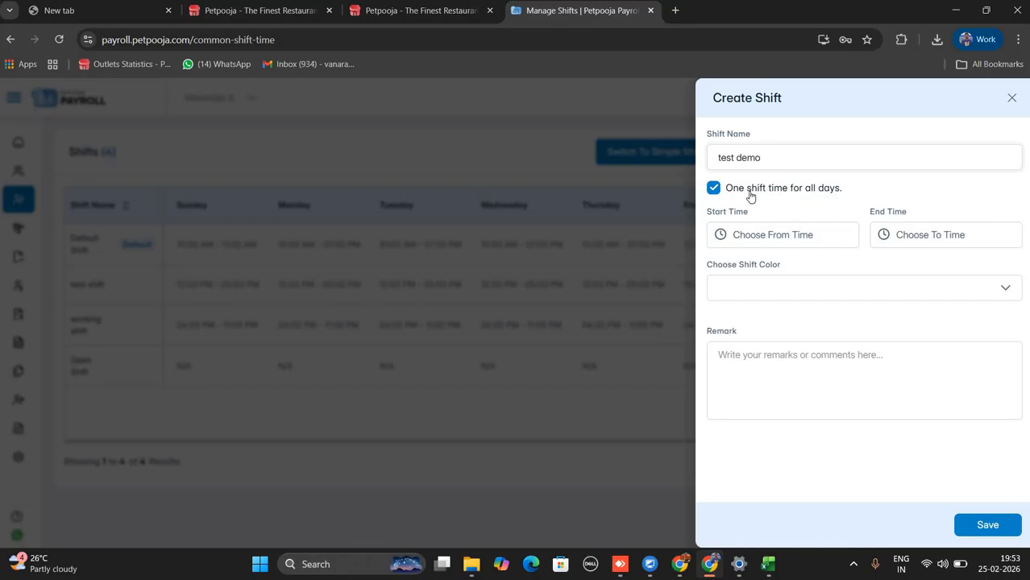
pyautogui.moveTo(844, 194); pyautogui.dragTo(718, 194)
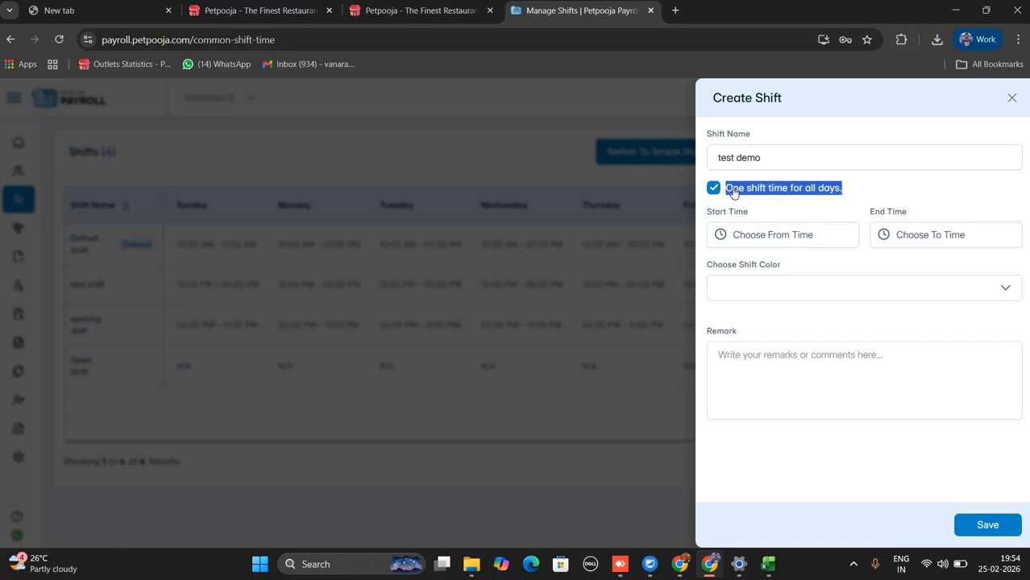
pyautogui.click(714, 188)
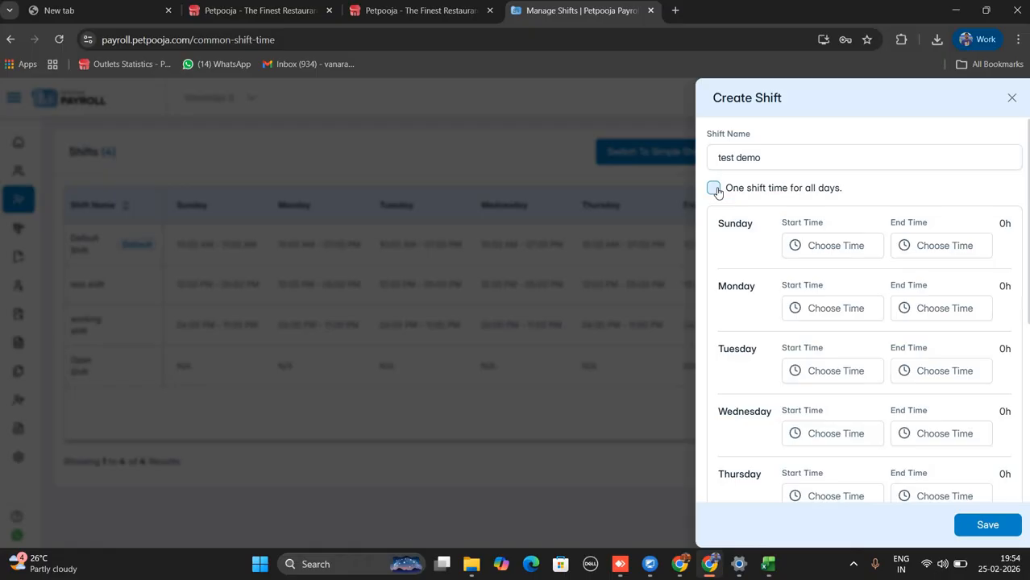
pyautogui.click(852, 255)
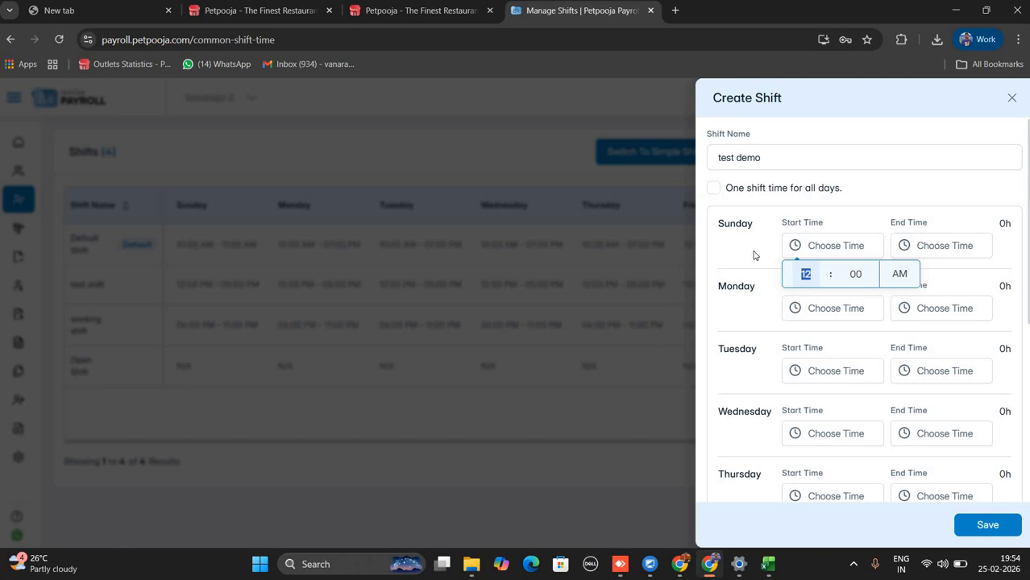
pyautogui.scroll(-5, 786, 258)
pyautogui.scroll(5, 793, 218)
pyautogui.click(730, 199)
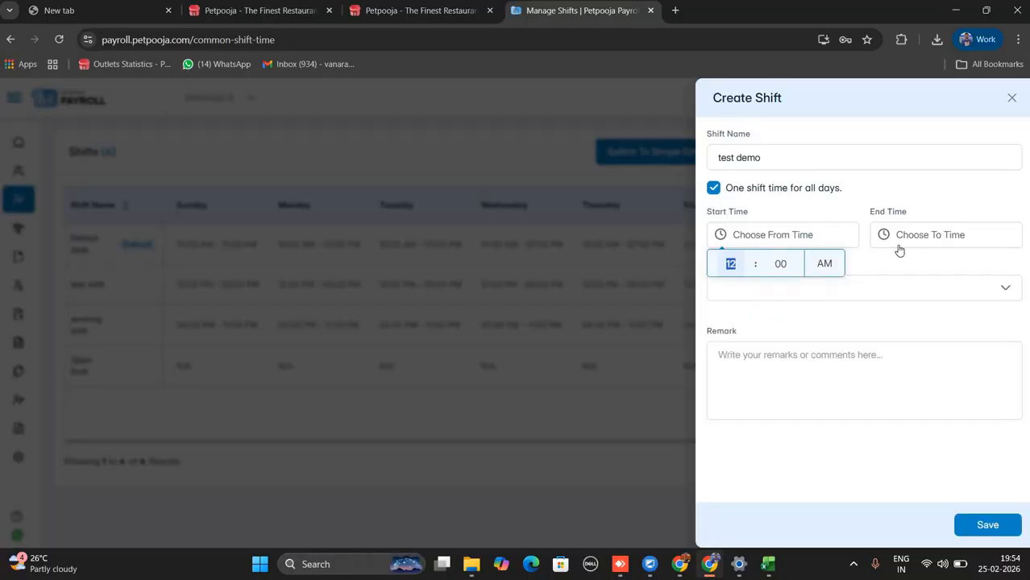
# Set the shift to run from 12:00 AM to 8:00 AM.
pyautogui.click(899, 239)
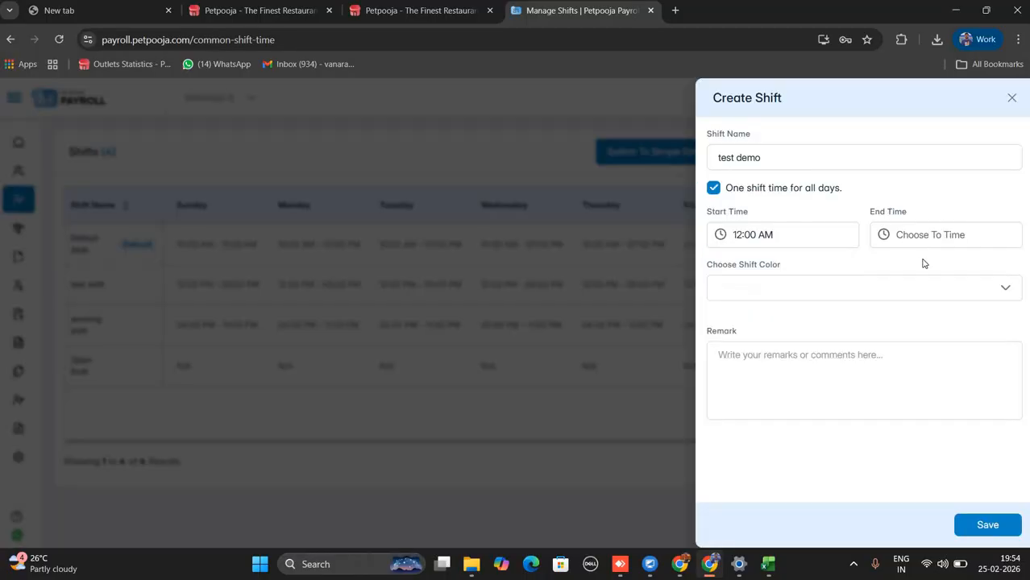
pyautogui.click(949, 265)
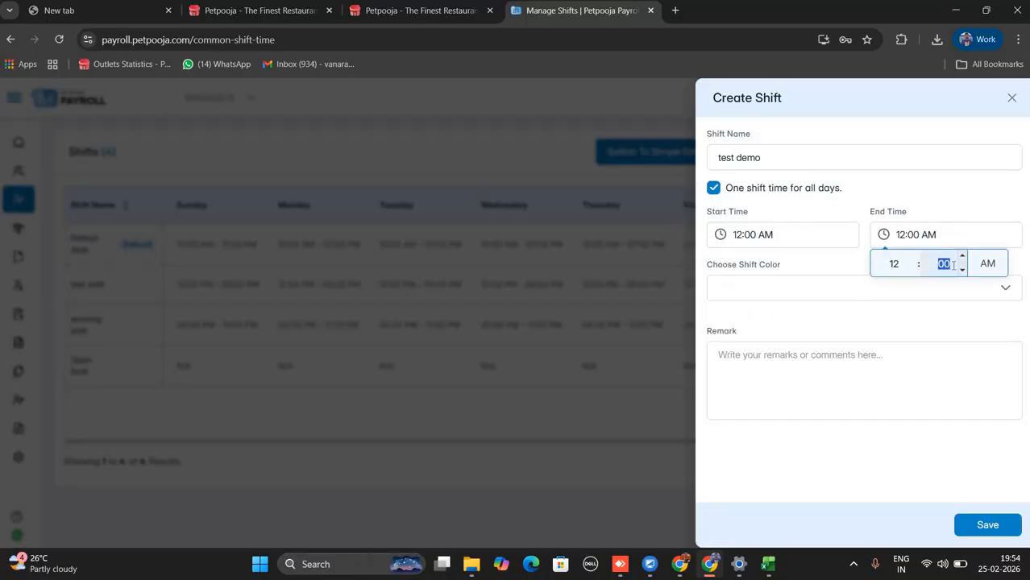
pyautogui.press('BackSpace')
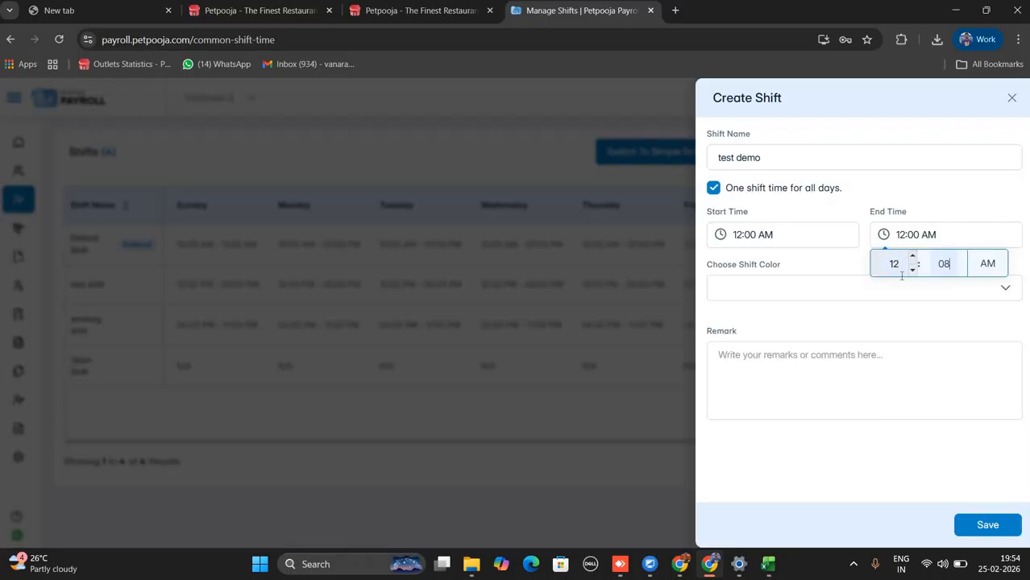
pyautogui.click(899, 266)
pyautogui.write('08')
pyautogui.click(946, 262)
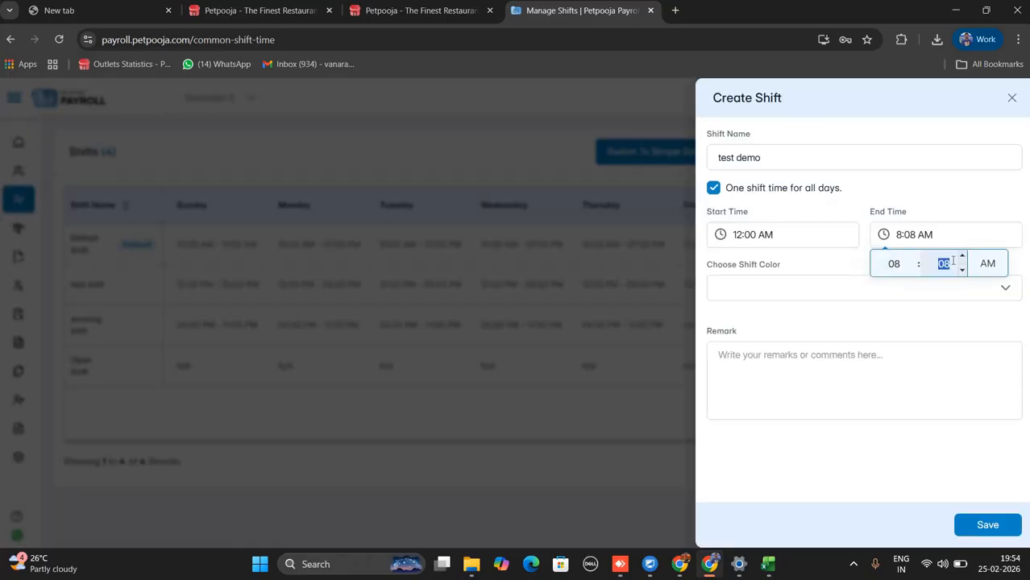
pyautogui.write('00')
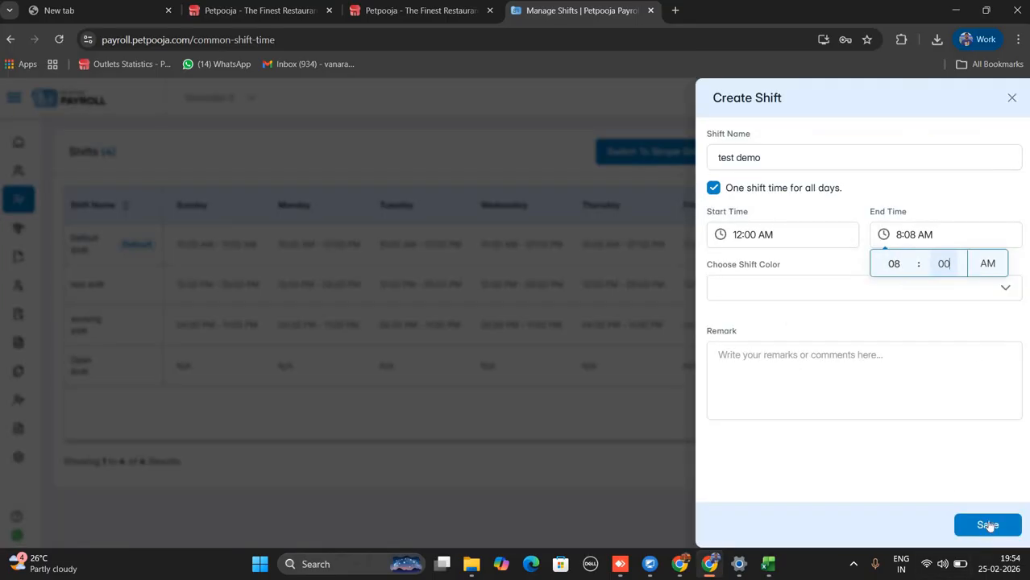
pyautogui.click(784, 295)
# Give the shift the Mint Green colour.
pyautogui.click(784, 295)
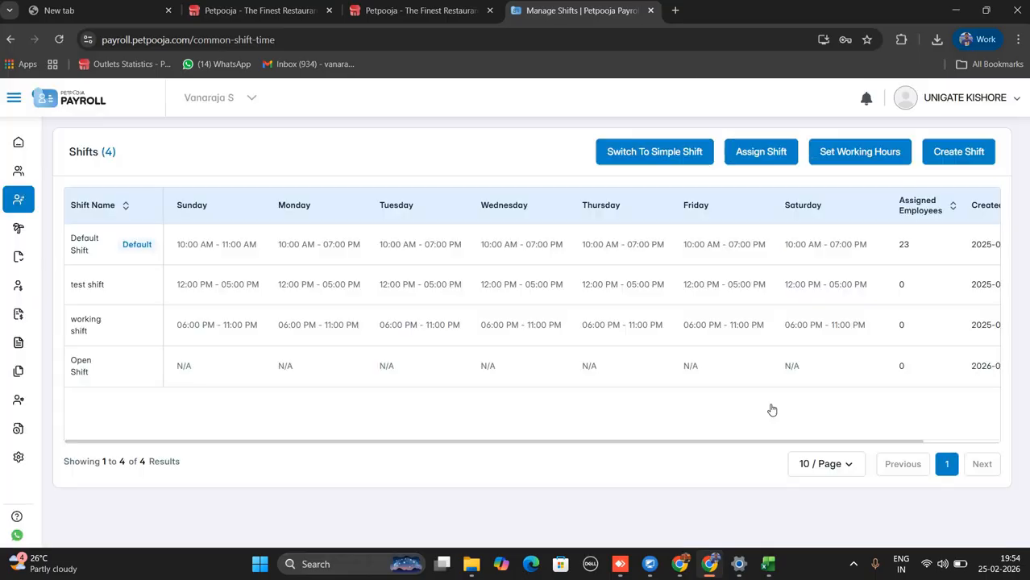
pyautogui.scroll(-2, 765, 407)
pyautogui.click(774, 426)
# Save the test demo shift, choose Later for assigning employees, and view its Actions column.
pyautogui.click(986, 526)
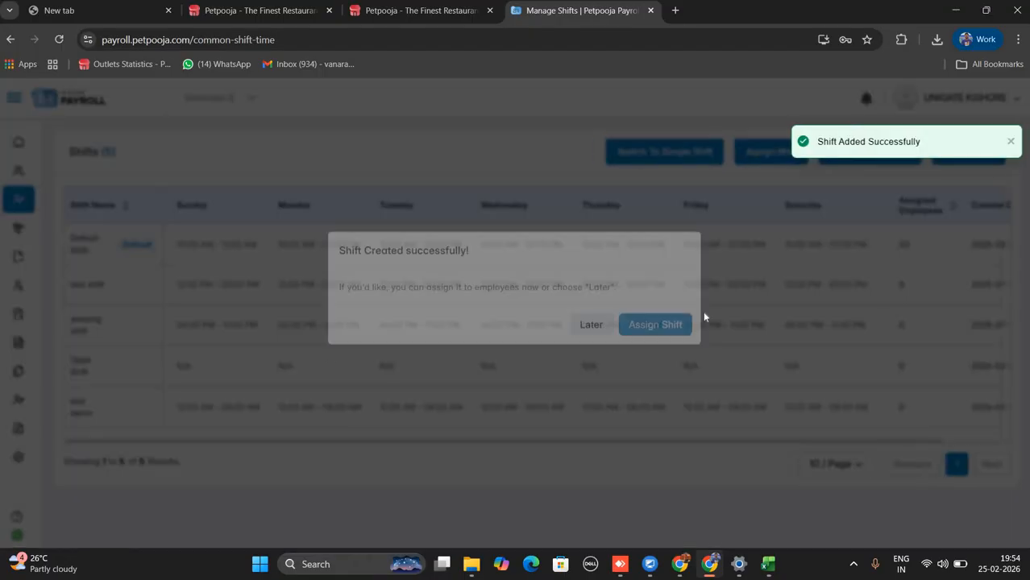
pyautogui.click(580, 350)
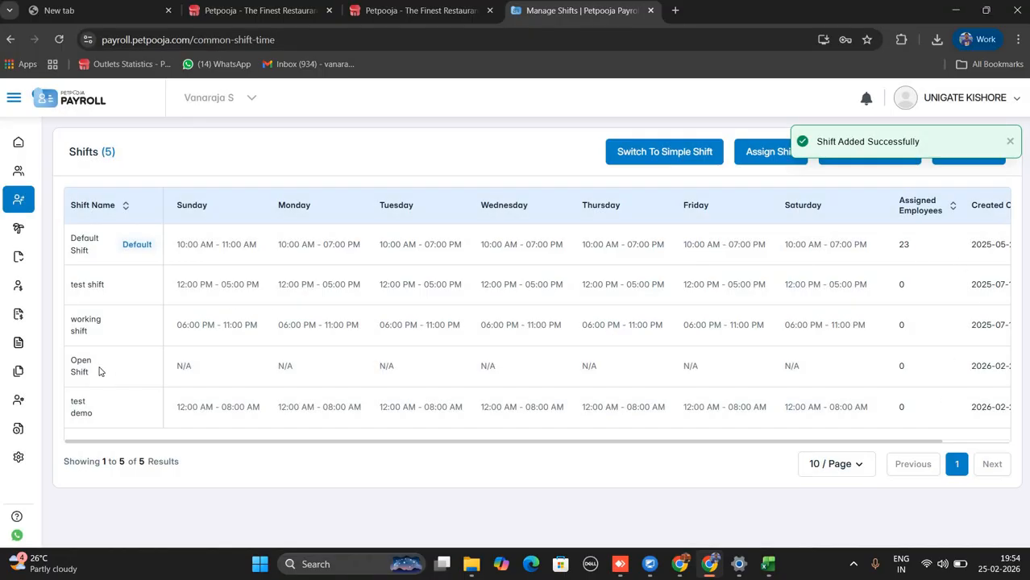
pyautogui.moveTo(83, 370); pyautogui.dragTo(74, 358)
pyautogui.moveTo(74, 359); pyautogui.dragTo(72, 353)
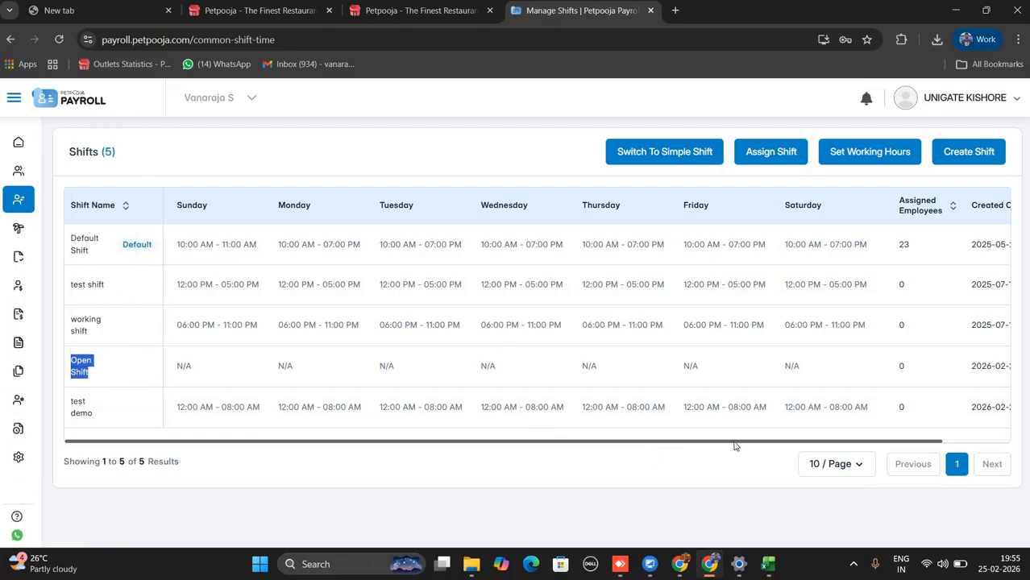
pyautogui.hscroll(2, 669, 419)
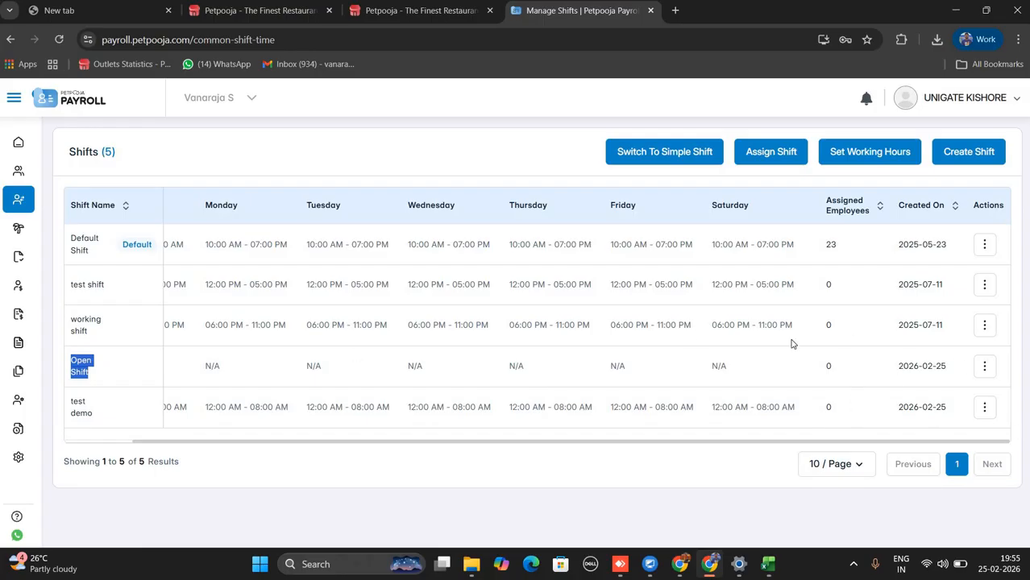
pyautogui.click(989, 371)
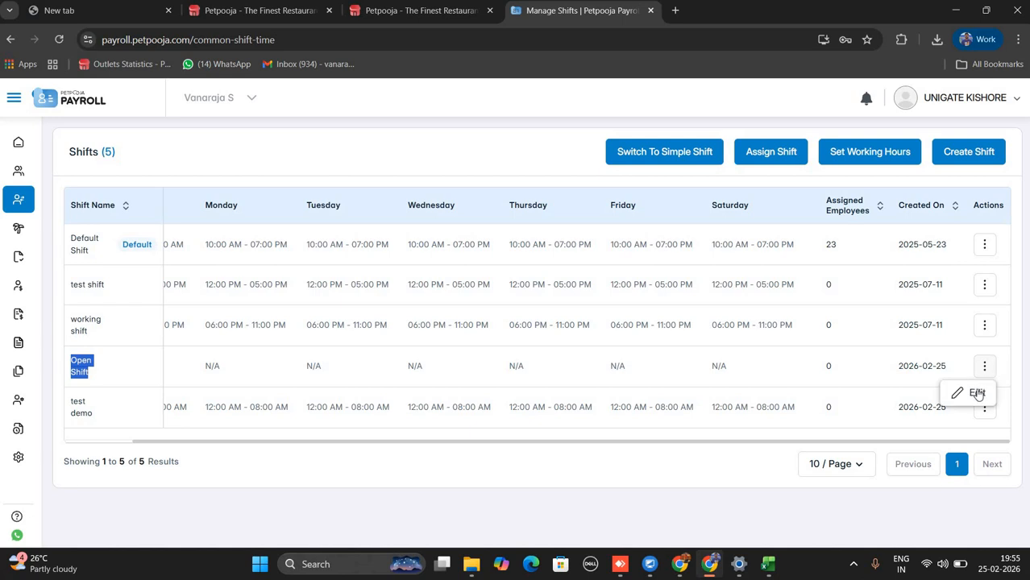
pyautogui.click(976, 394)
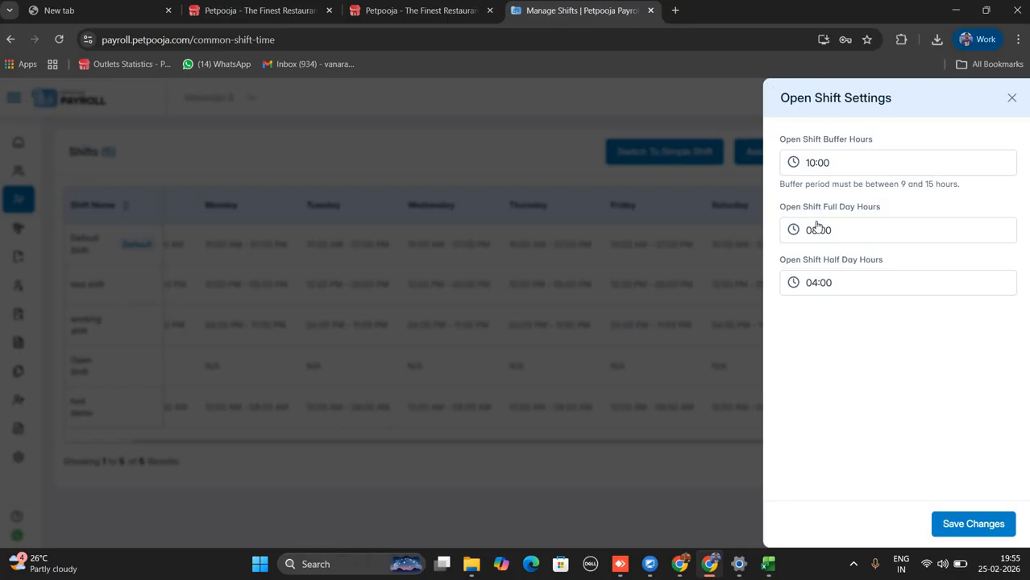
pyautogui.moveTo(778, 207); pyautogui.dragTo(892, 205)
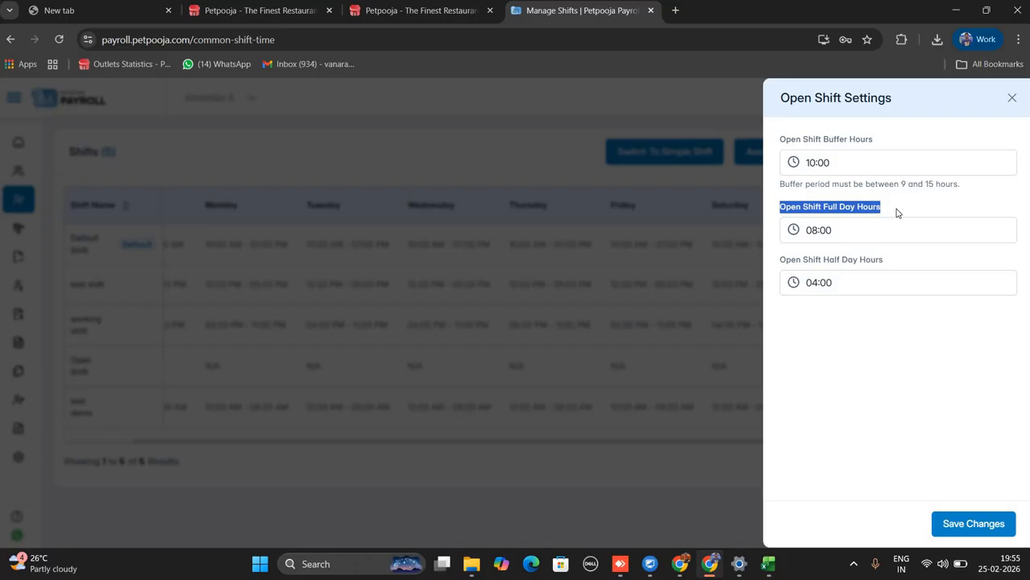
pyautogui.click(896, 212)
pyautogui.moveTo(879, 209); pyautogui.dragTo(772, 211)
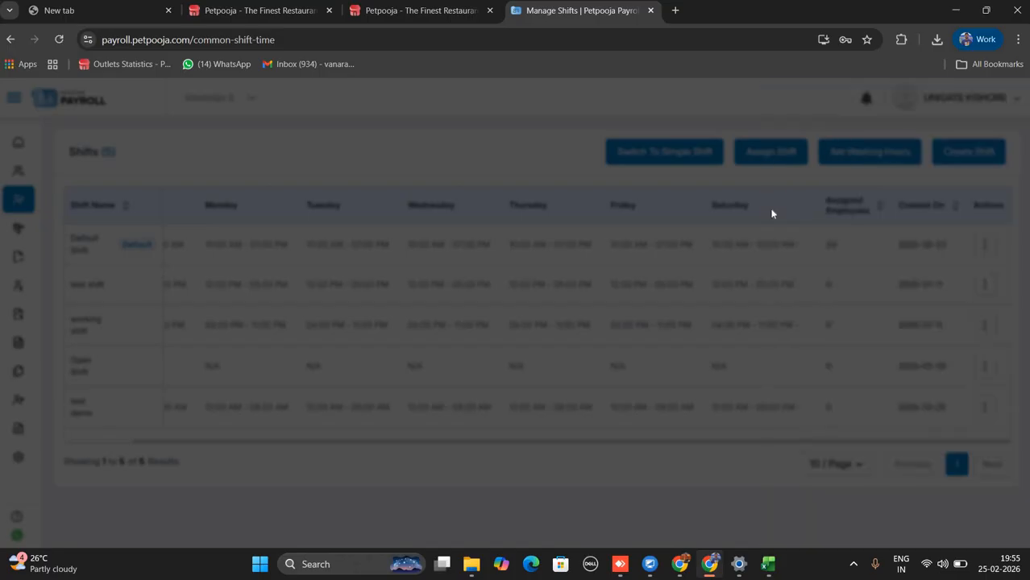
pyautogui.click(838, 233)
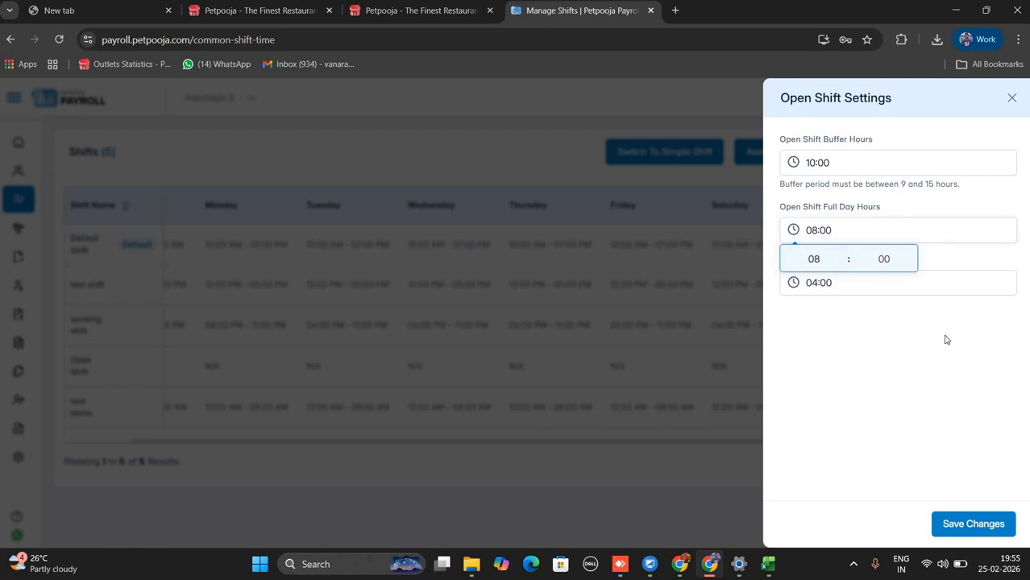
pyautogui.click(858, 288)
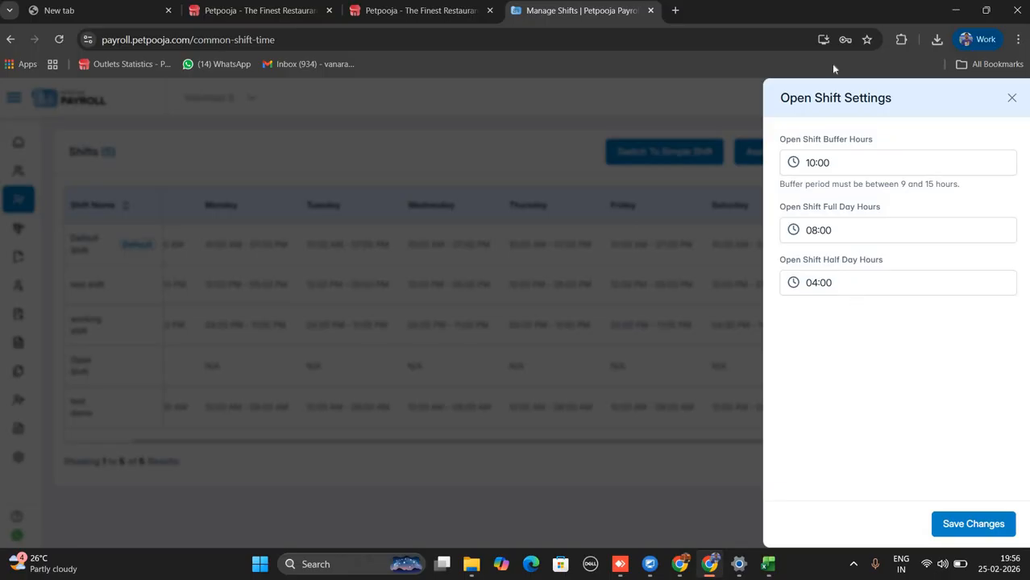
pyautogui.click(1011, 98)
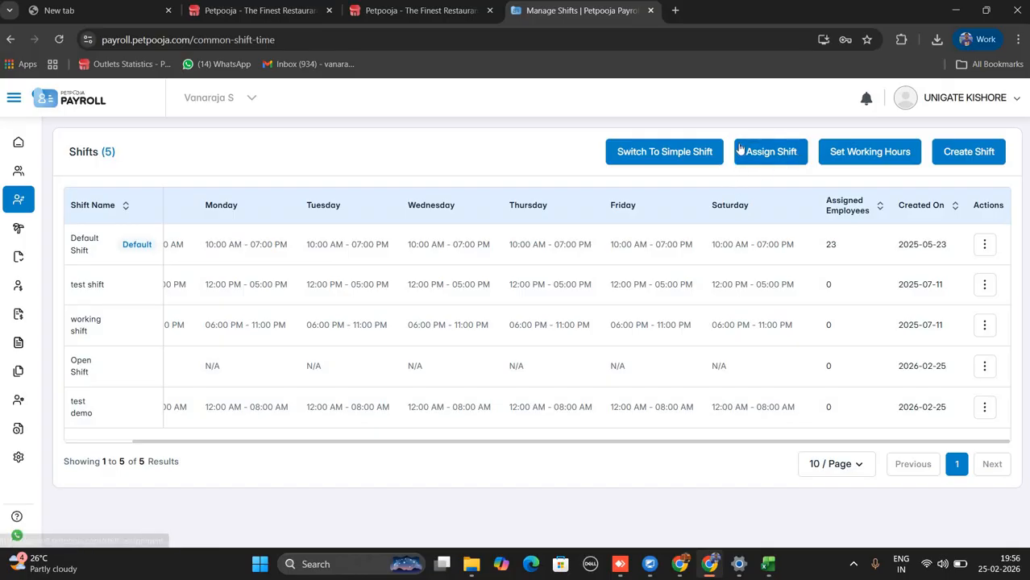
# In the shift assignment sheet, give employee 1's Sunday both Default Shift and test shift.
pyautogui.click(780, 158)
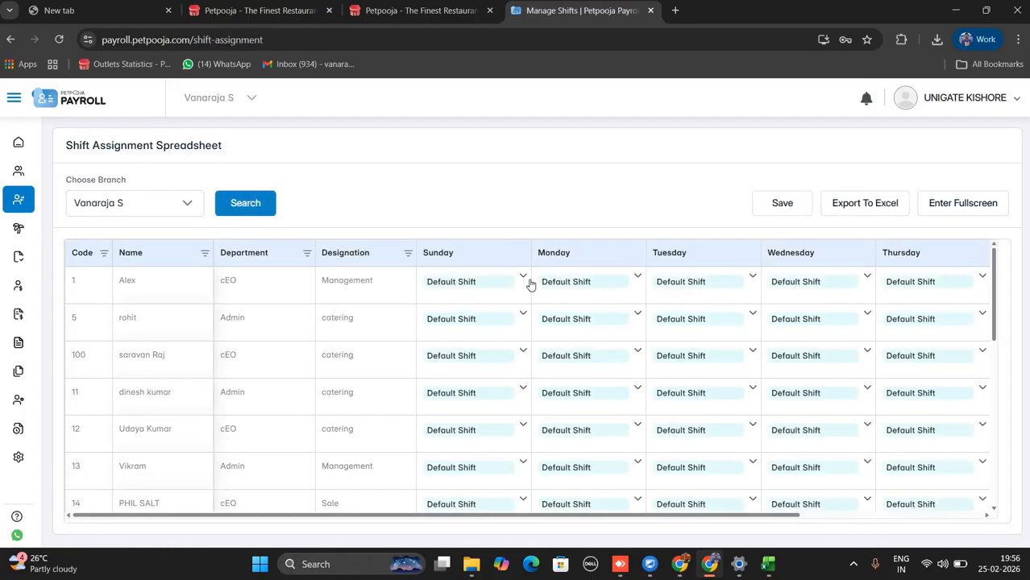
pyautogui.click(516, 284)
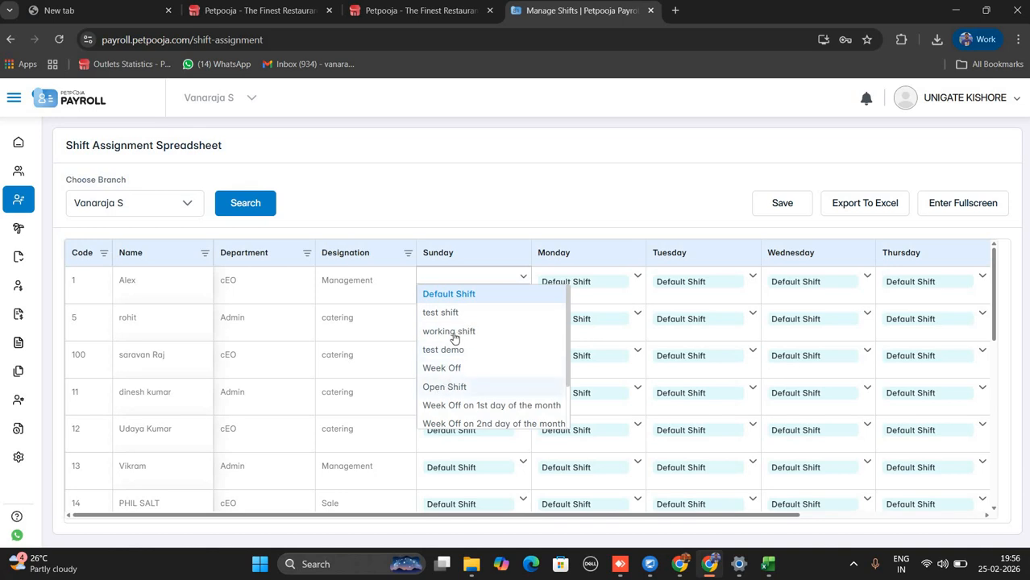
pyautogui.click(494, 387)
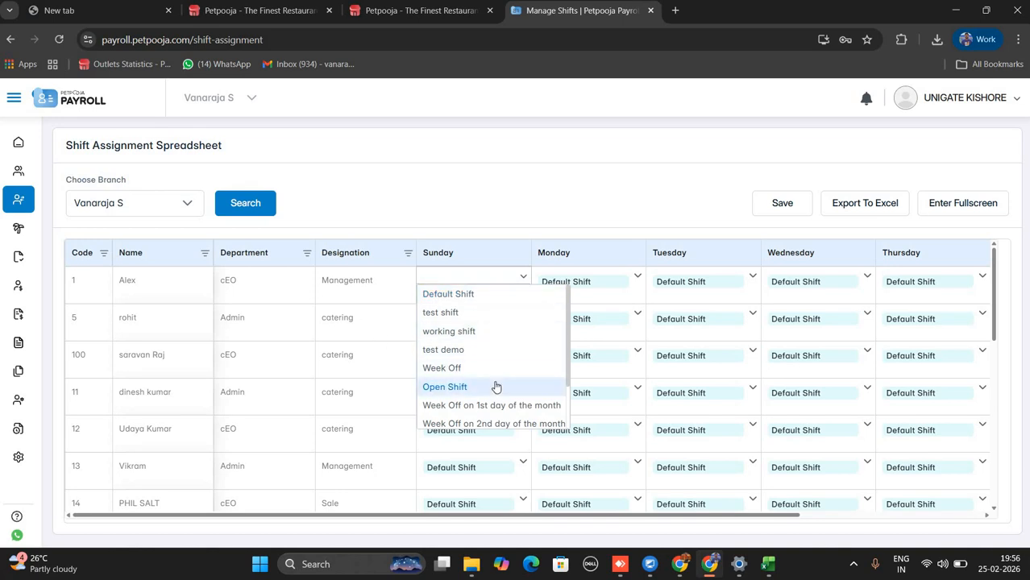
pyautogui.click(621, 219)
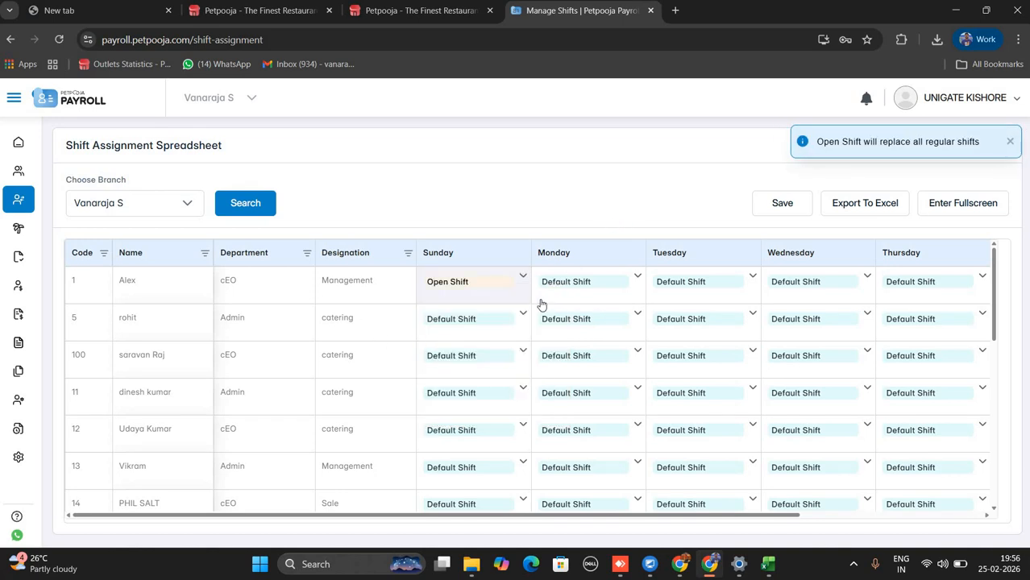
pyautogui.click(526, 281)
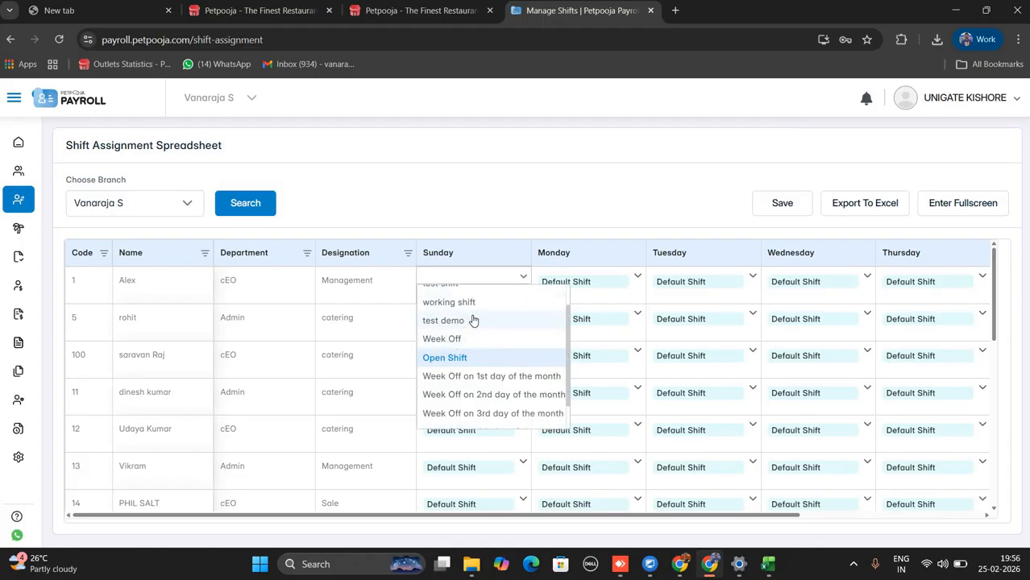
pyautogui.scroll(2, 467, 320)
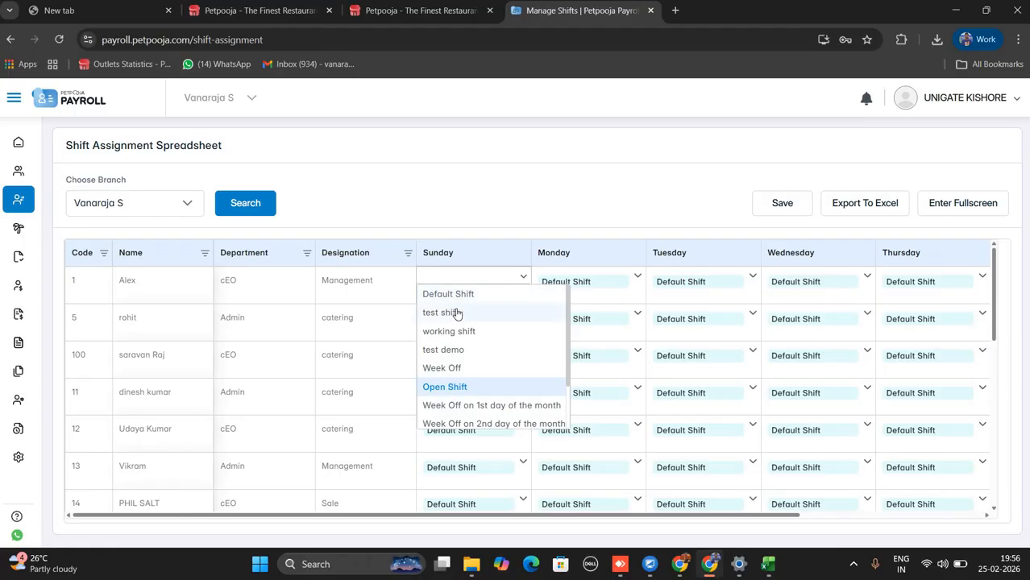
pyautogui.click(575, 221)
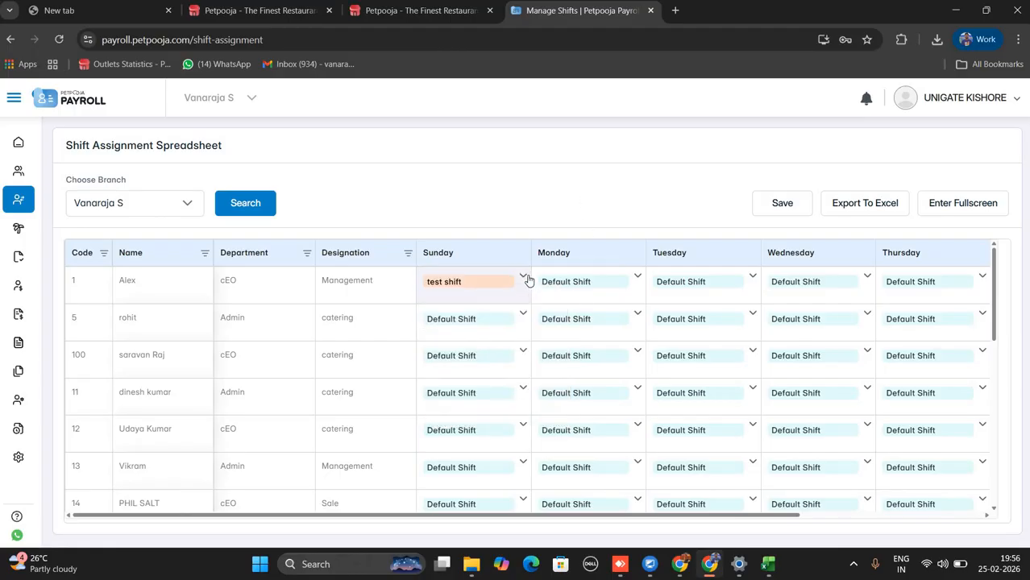
pyautogui.click(525, 279)
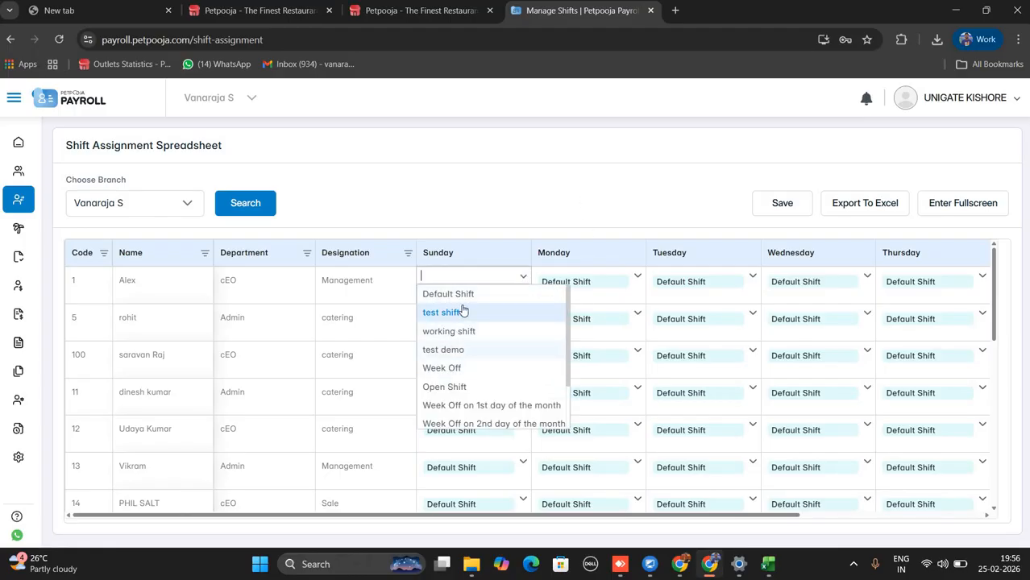
pyautogui.click(464, 298)
pyautogui.click(575, 202)
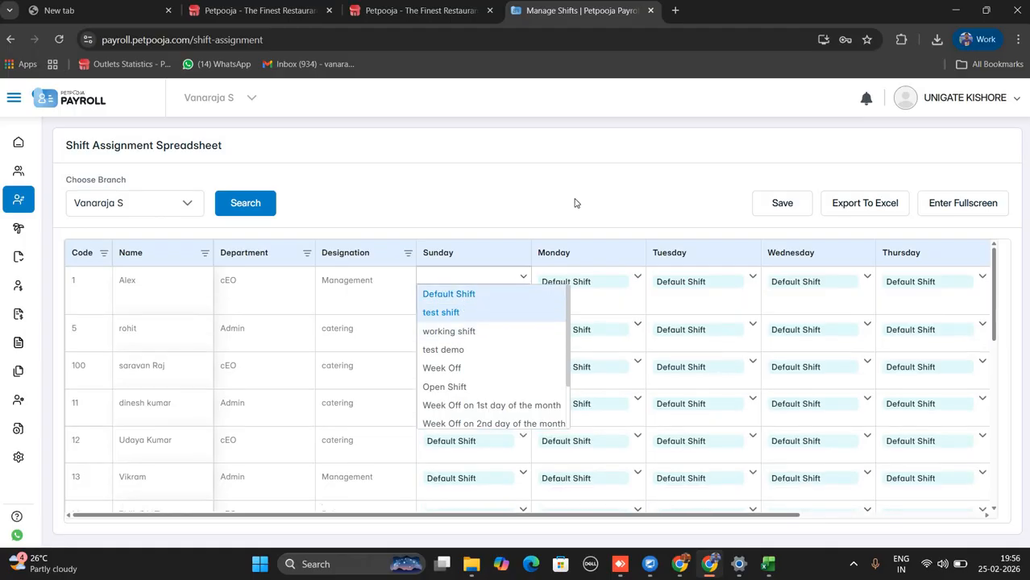
pyautogui.click(551, 240)
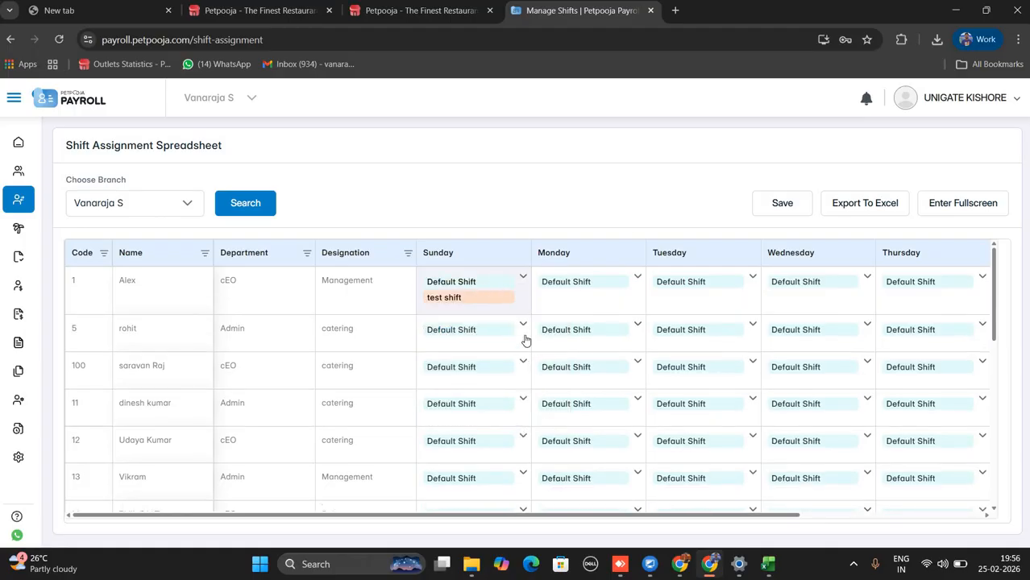
# Set employee 1's Monday to Open Shift.
pyautogui.click(616, 301)
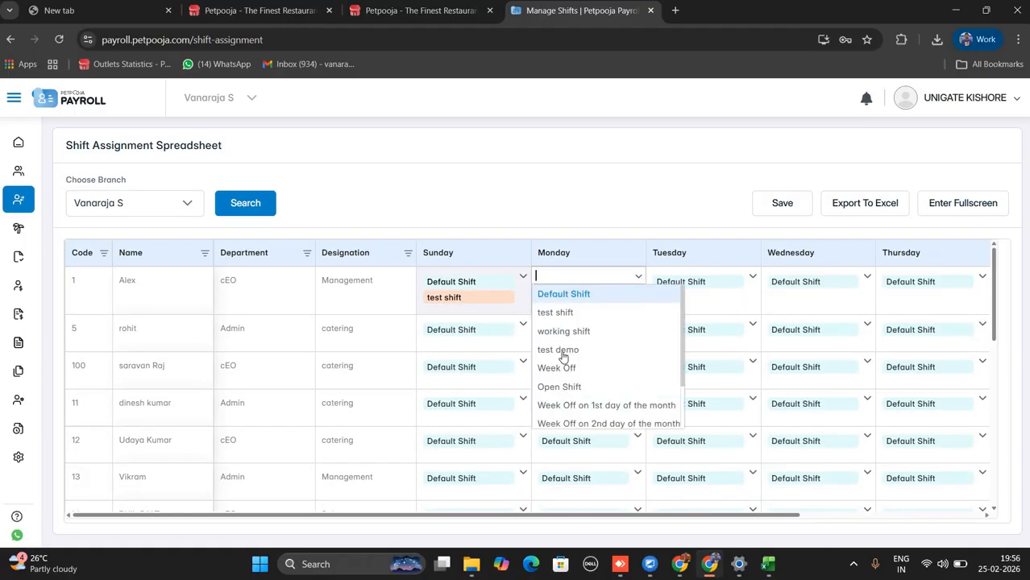
pyautogui.click(564, 387)
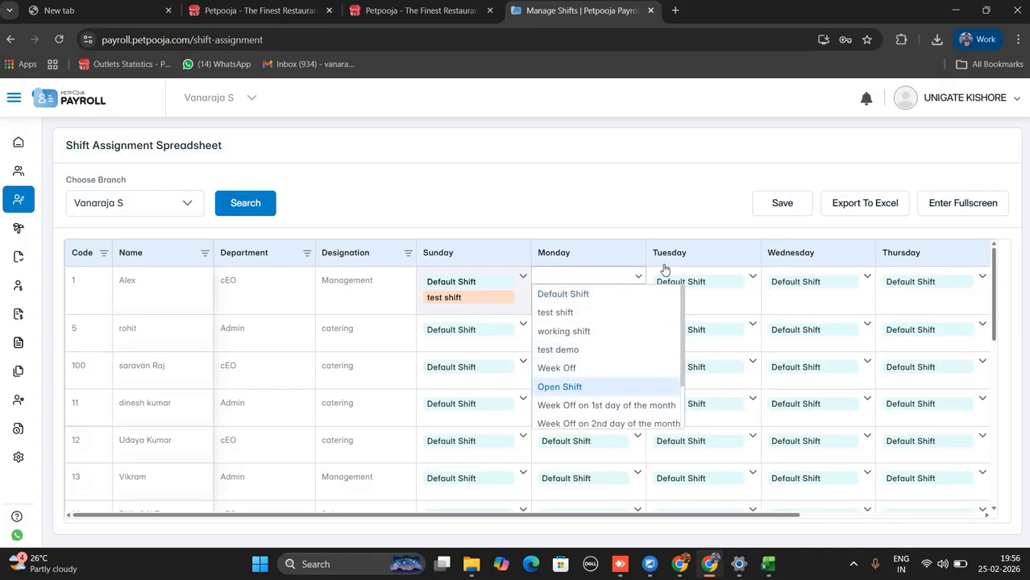
pyautogui.click(669, 188)
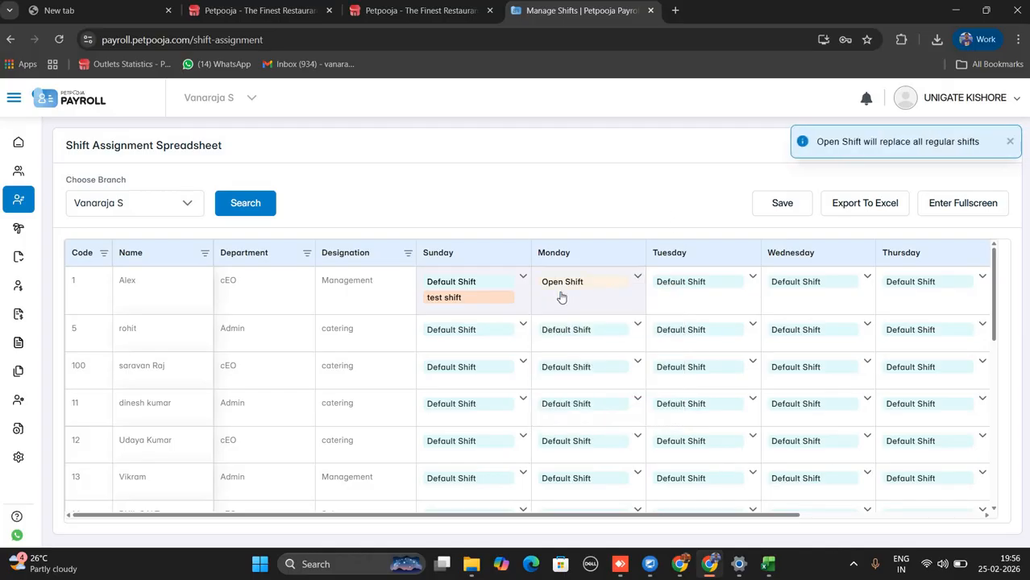
# Save the shift assignments with CONFIRM and open the exported shift_assignment (4).xlsx.
pyautogui.click(781, 205)
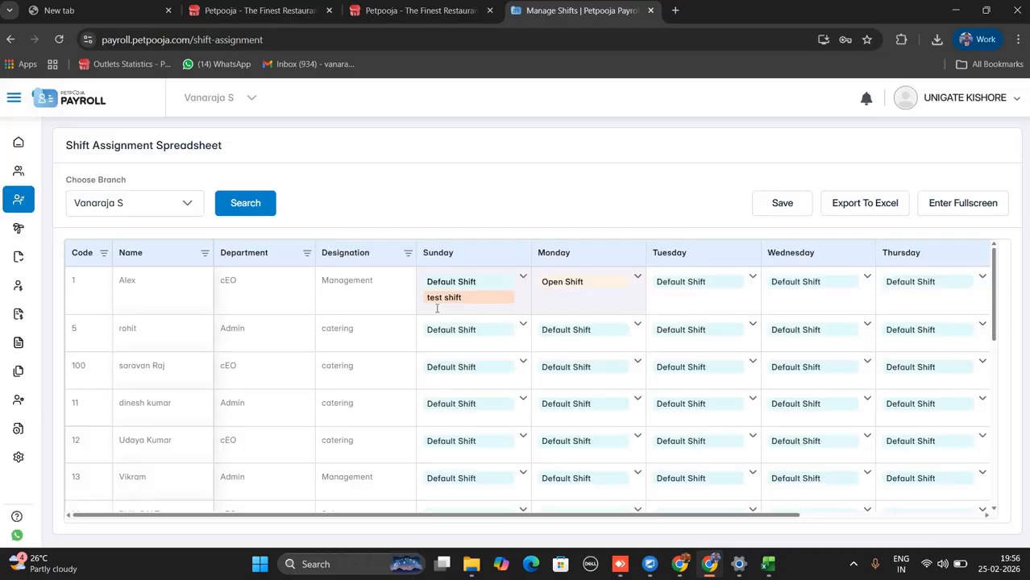
pyautogui.write('C')
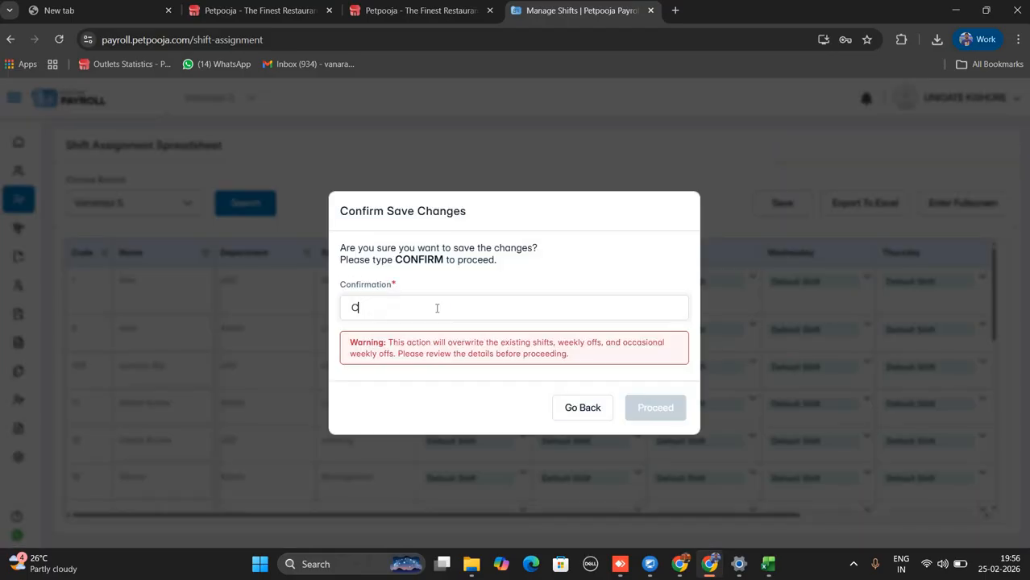
pyautogui.write('ONFIR')
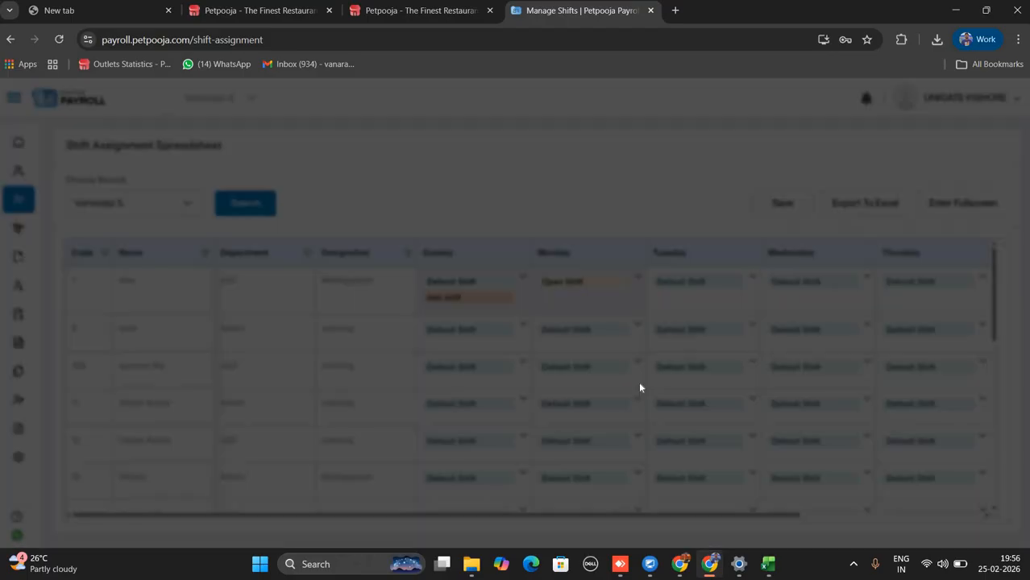
pyautogui.write('M')
pyautogui.click(651, 407)
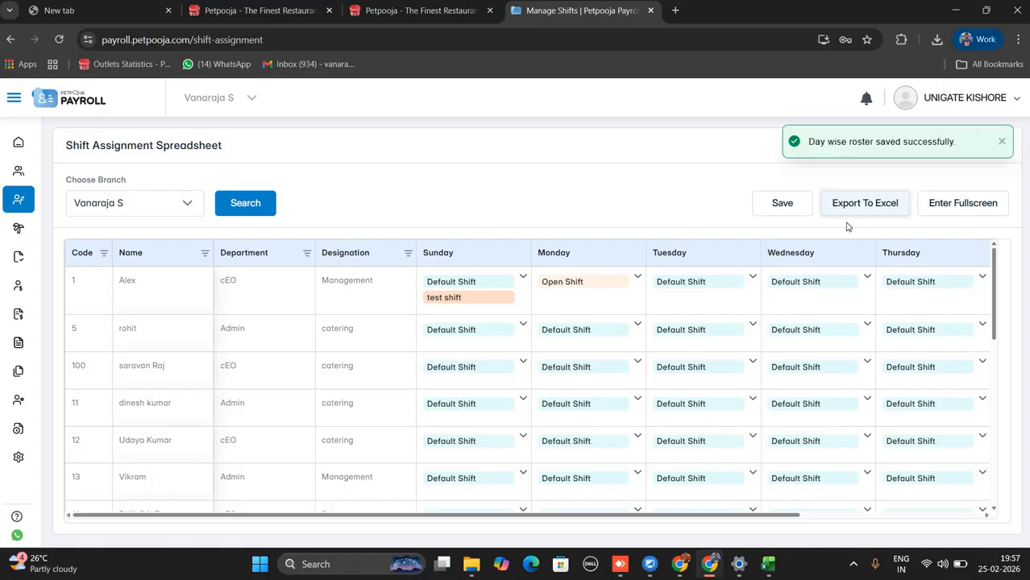
pyautogui.click(847, 210)
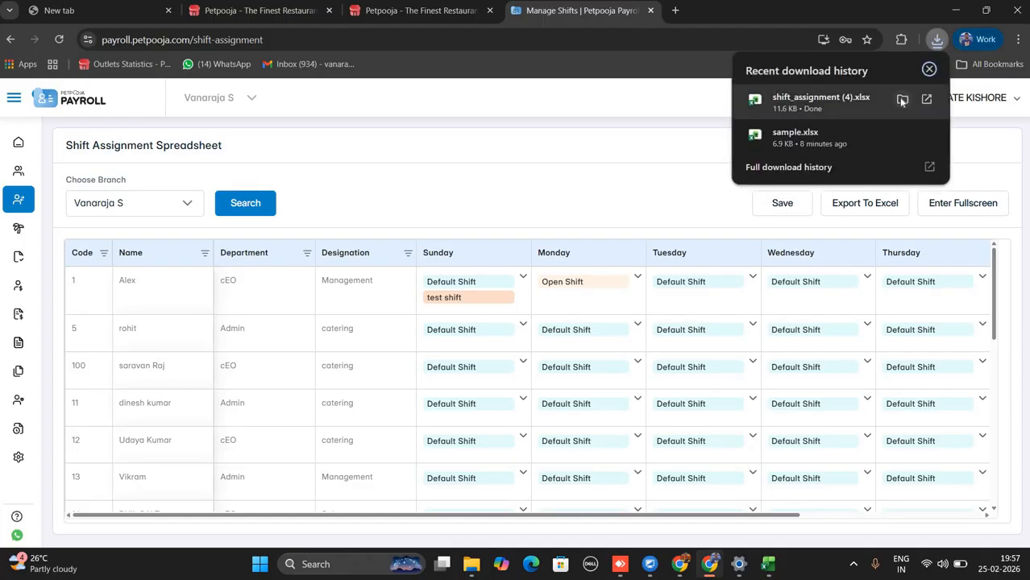
pyautogui.click(902, 99)
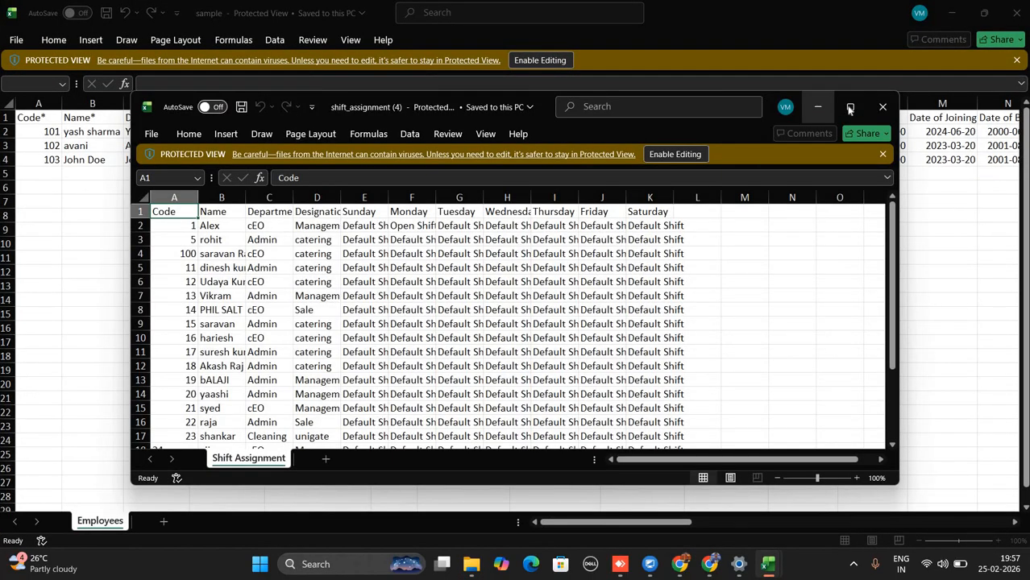
# Maximise the exported workbook and widen the Sunday column to read 'Default Shift, test shift'.
pyautogui.click(850, 108)
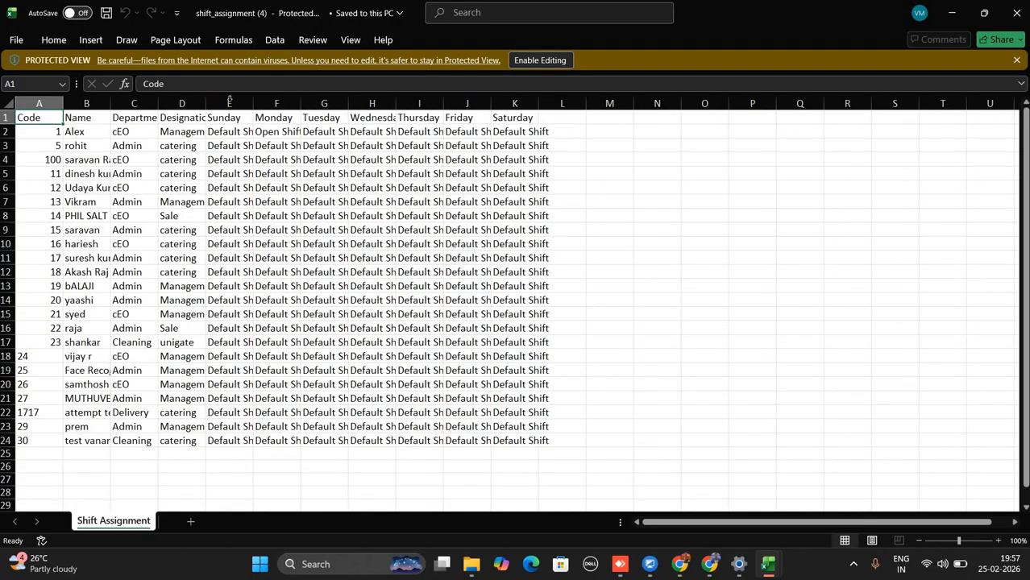
pyautogui.moveTo(255, 108); pyautogui.dragTo(328, 107)
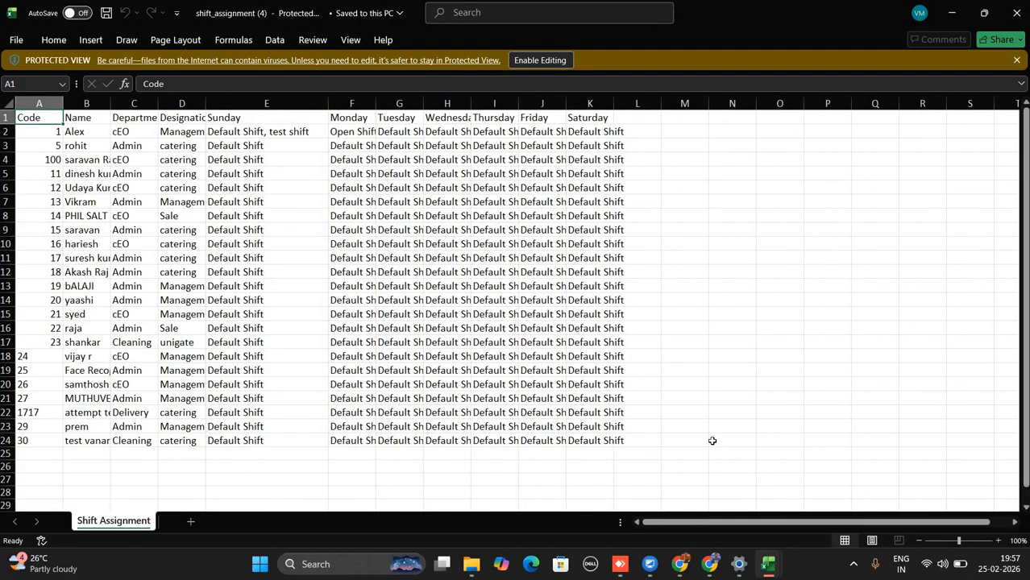
pyautogui.click(709, 564)
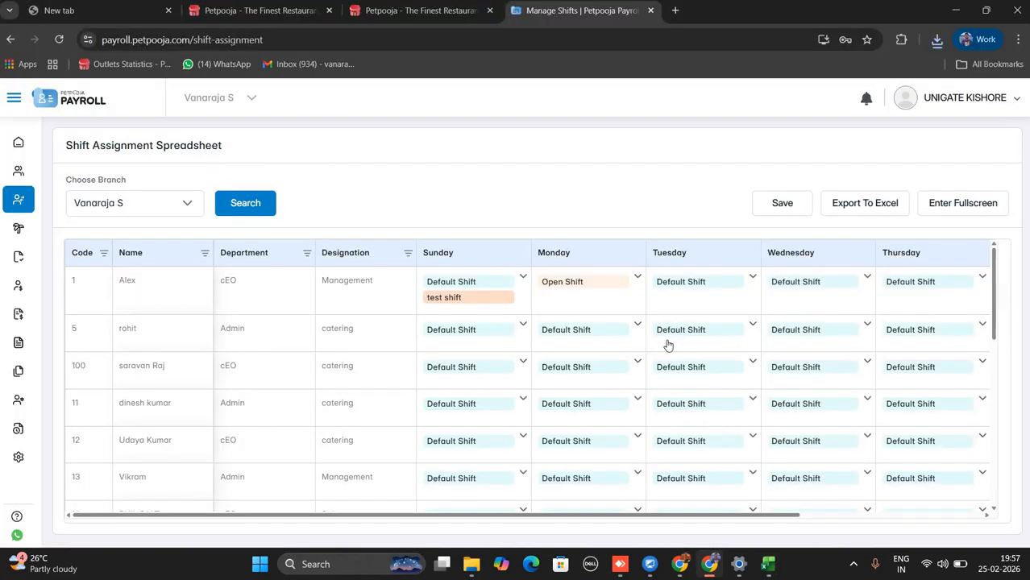
# Copy employee 1's Open Shift into Sunday–Thursday for the next four employees and save with CONFIRM.
pyautogui.click(586, 292)
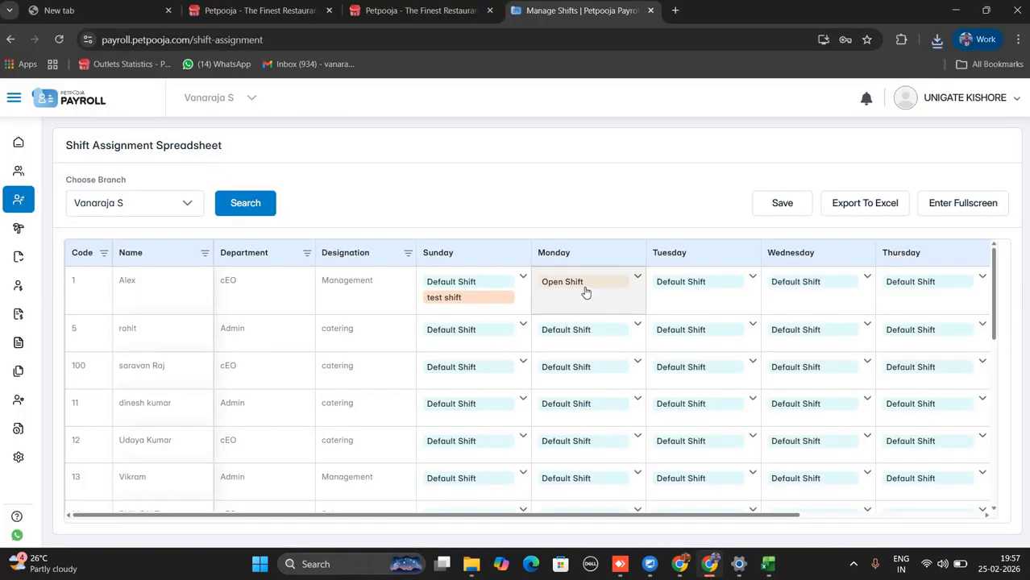
pyautogui.hotkey('ctrl', 'c')
pyautogui.moveTo(467, 330); pyautogui.dragTo(914, 451)
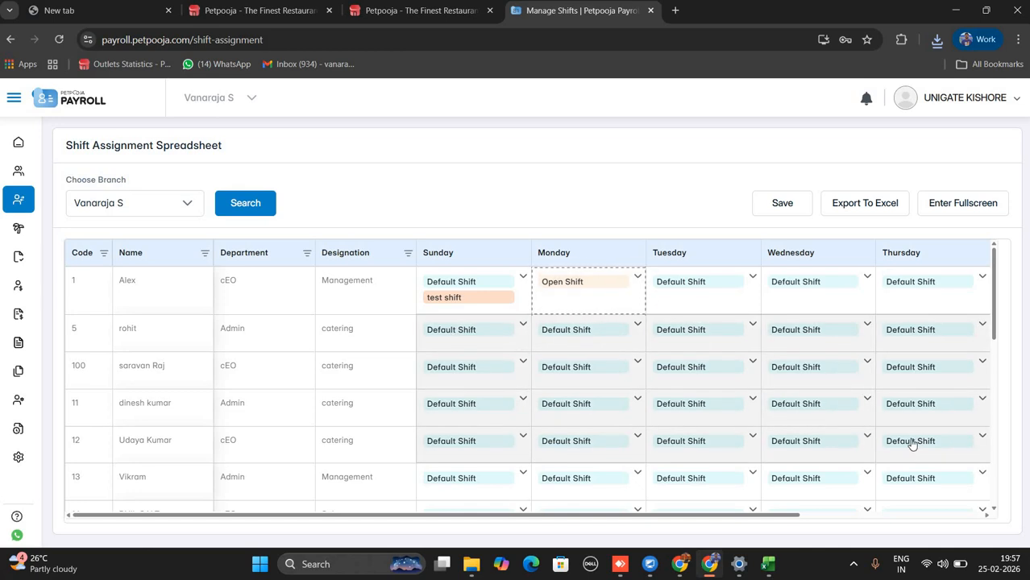
pyautogui.hotkey('ctrl', 'v')
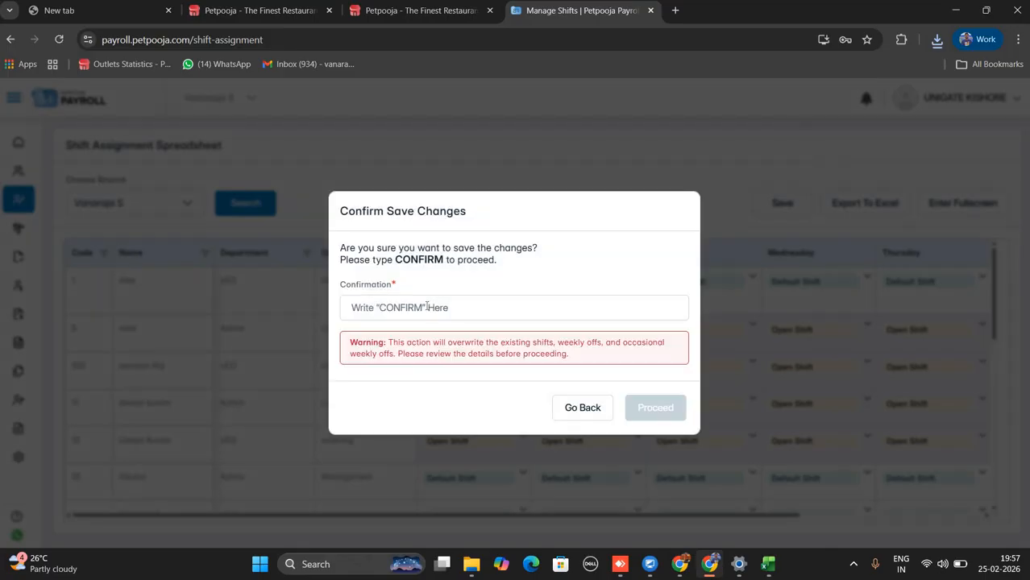
pyautogui.write('CO')
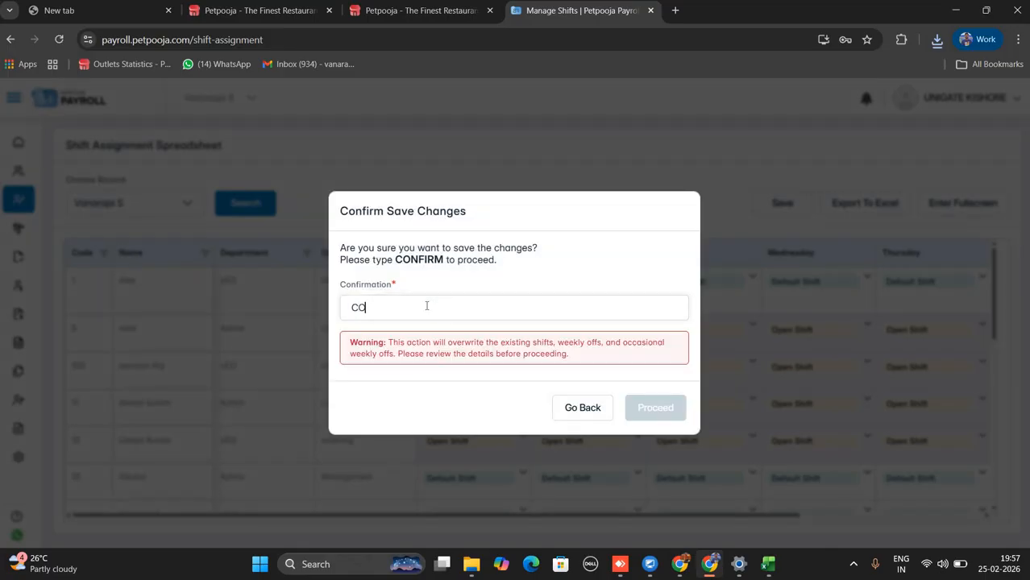
pyautogui.write('NFIRM')
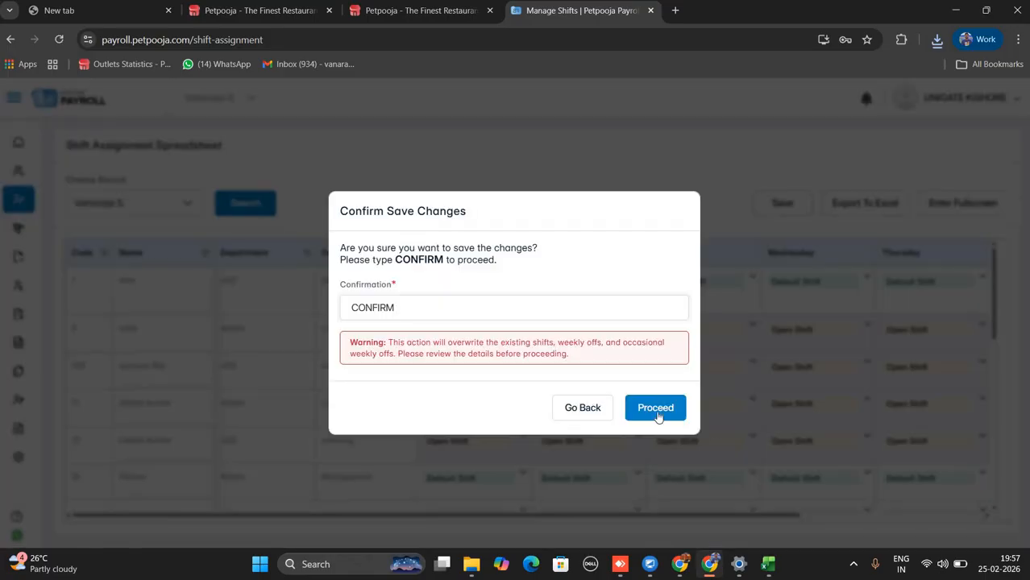
pyautogui.press('Return')
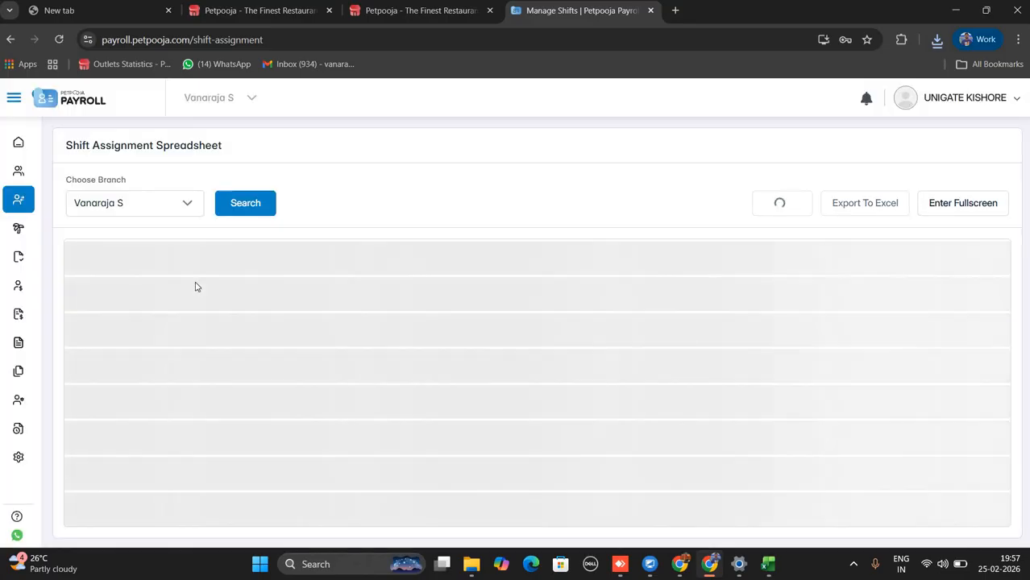
pyautogui.moveTo(71, 225)
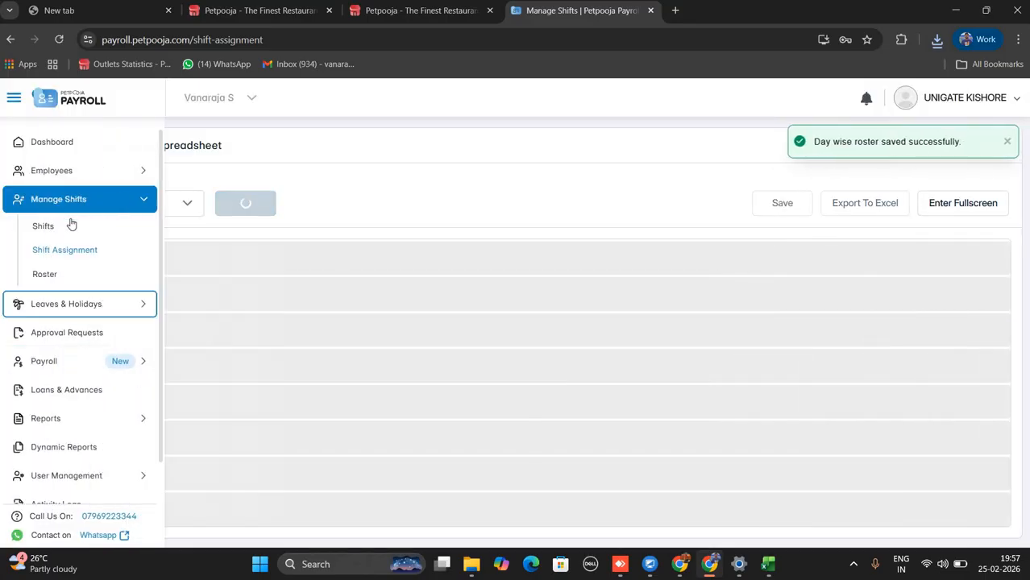
# In the Roster for 27-02-2026 to 06-03-2026, set employee 1's 27-Feb shift to Open Shift.
pyautogui.click(45, 275)
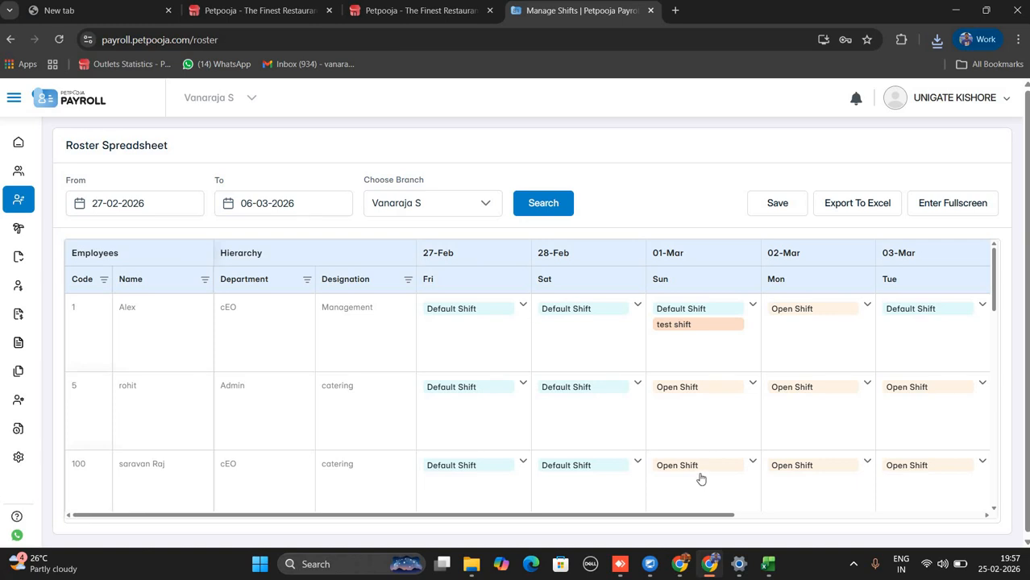
pyautogui.hscroll(5, 971, 488)
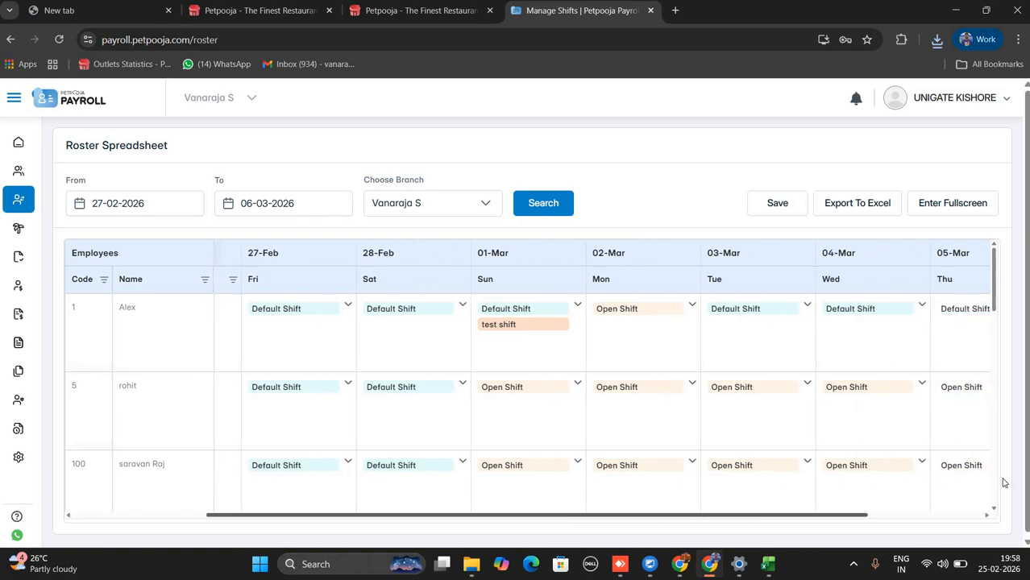
pyautogui.hscroll(-3, 979, 472)
pyautogui.hscroll(3, 980, 471)
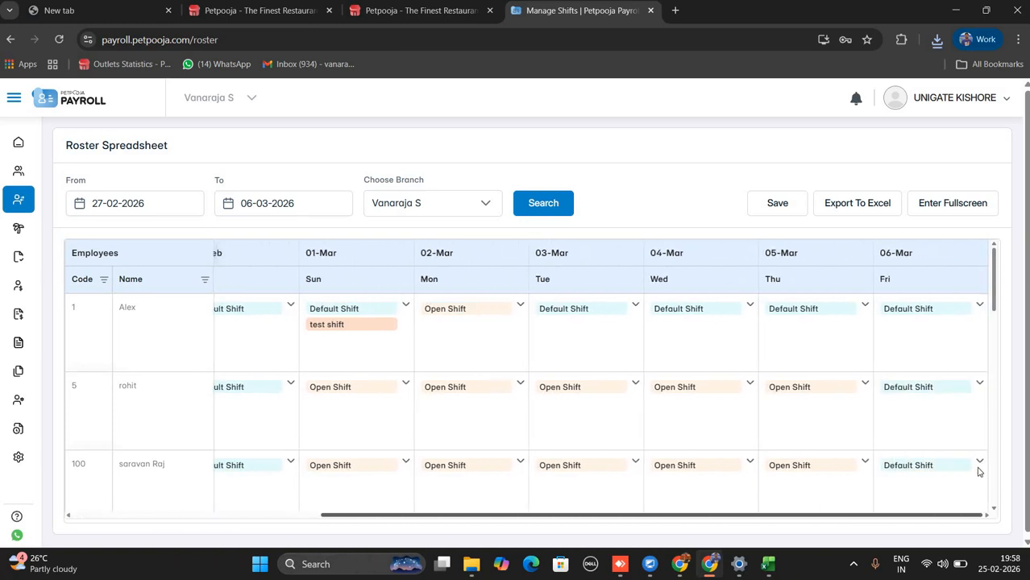
pyautogui.hscroll(-4, 736, 509)
pyautogui.hscroll(-2, 652, 488)
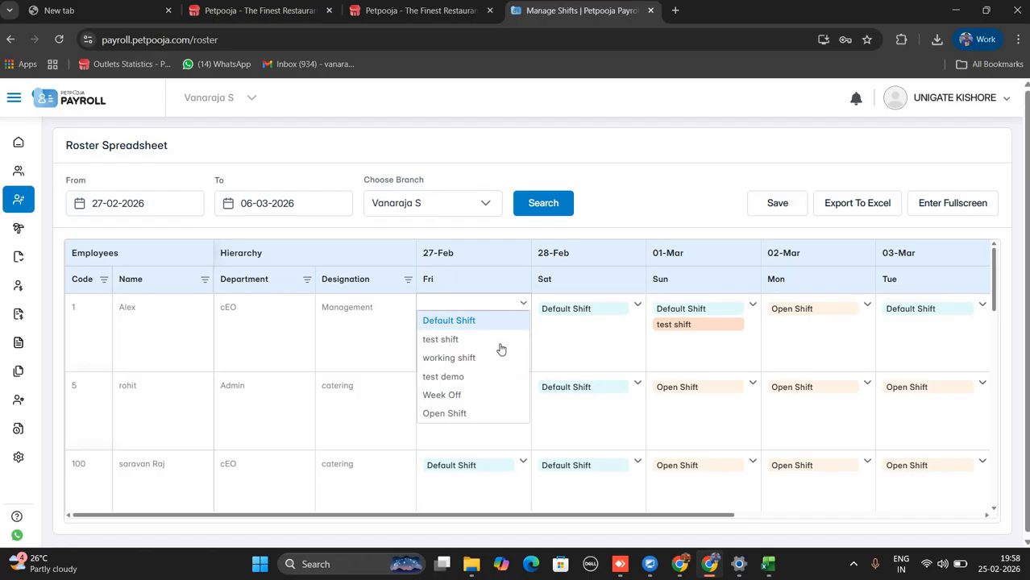
pyautogui.click(451, 413)
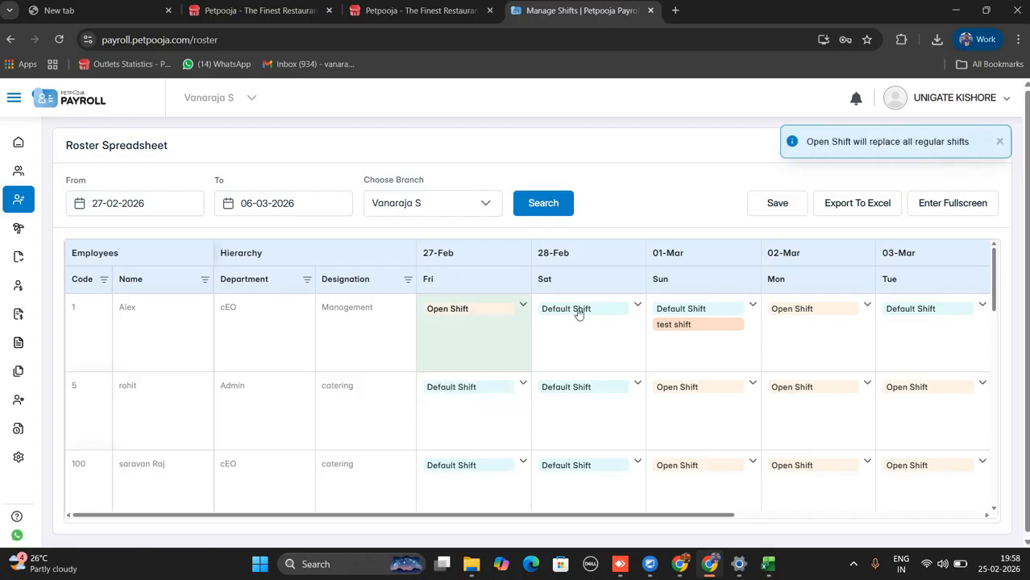
# Set the roster date range to 01-03-2026 through 08-03-2026.
pyautogui.click(171, 210)
pyautogui.click(261, 233)
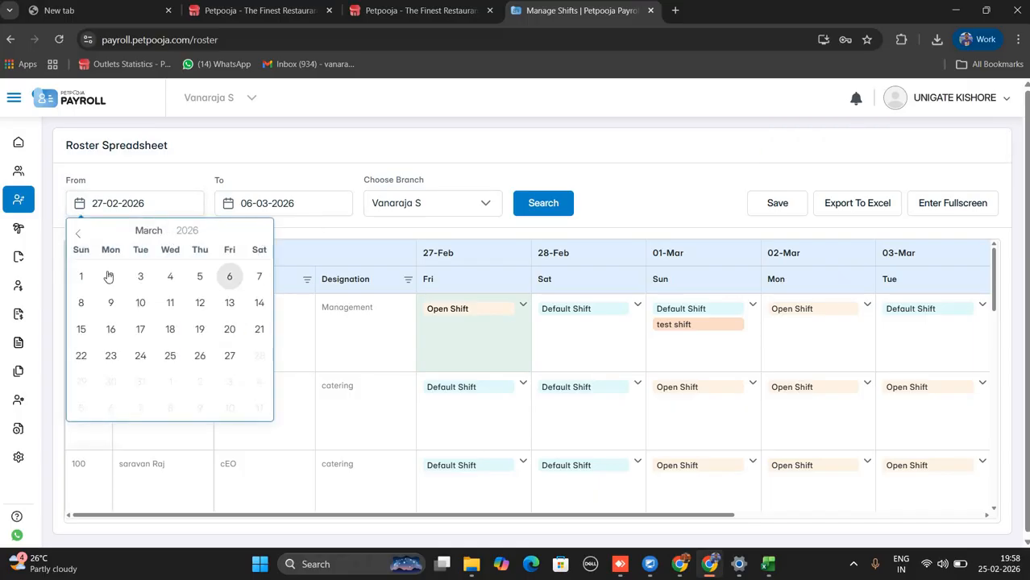
pyautogui.click(83, 276)
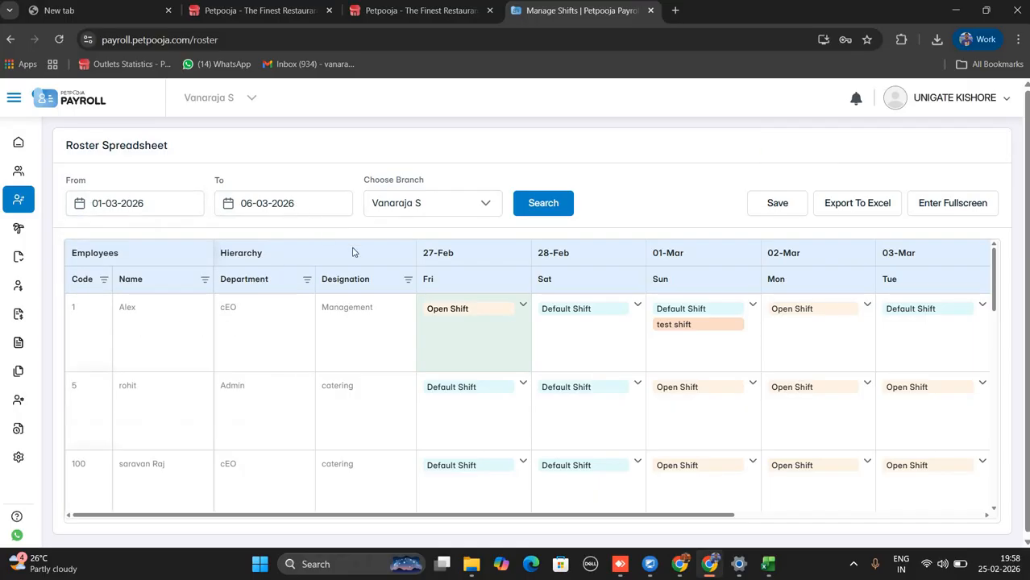
pyautogui.click(299, 204)
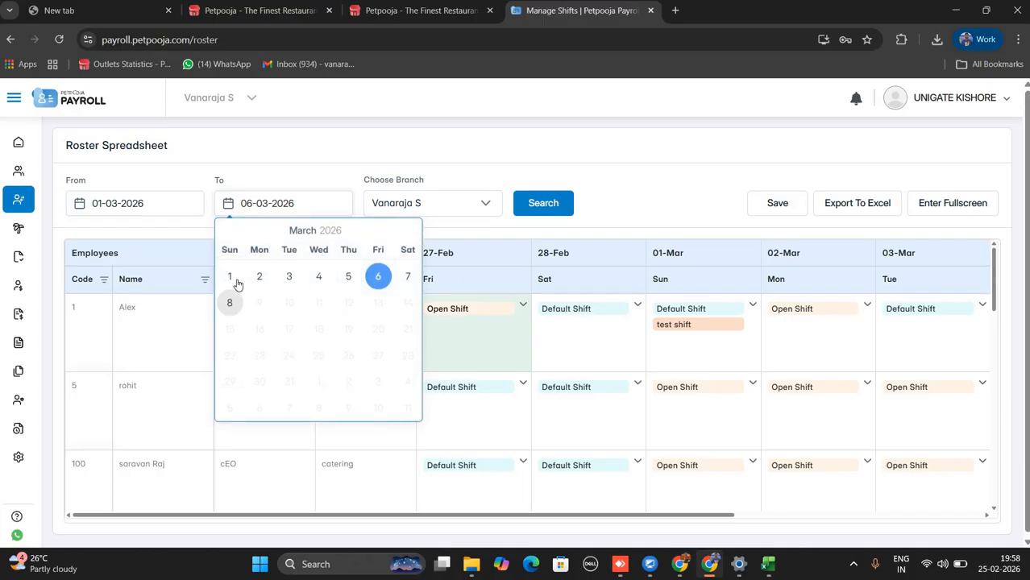
pyautogui.click(231, 303)
# Load the 1–8 March roster, save it, and export it to Excel.
pyautogui.click(539, 202)
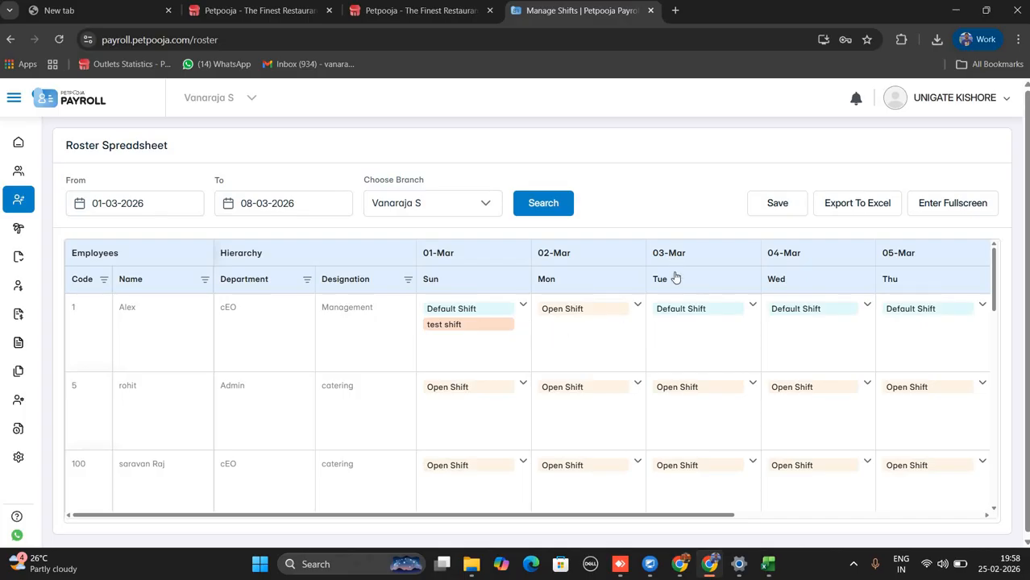
pyautogui.click(786, 207)
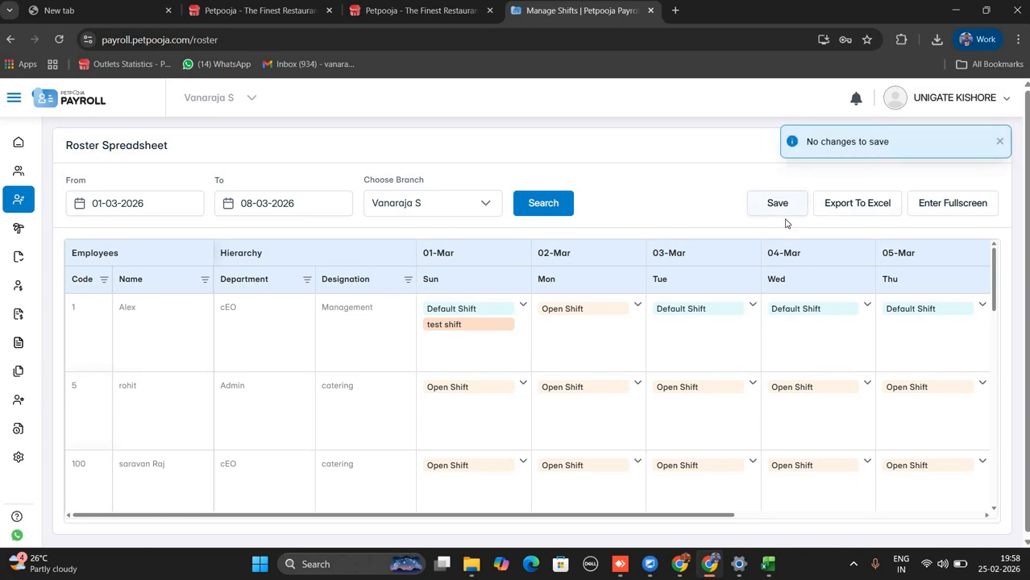
pyautogui.click(867, 212)
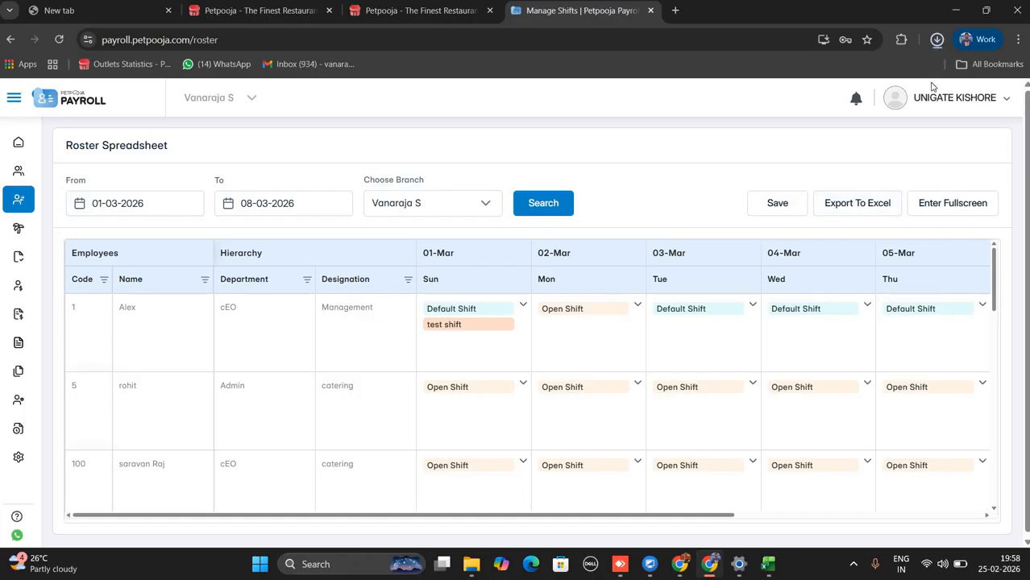
# Go to Leaves & Holidays > Leave Create and start a new leave type.
pyautogui.moveTo(16, 210)
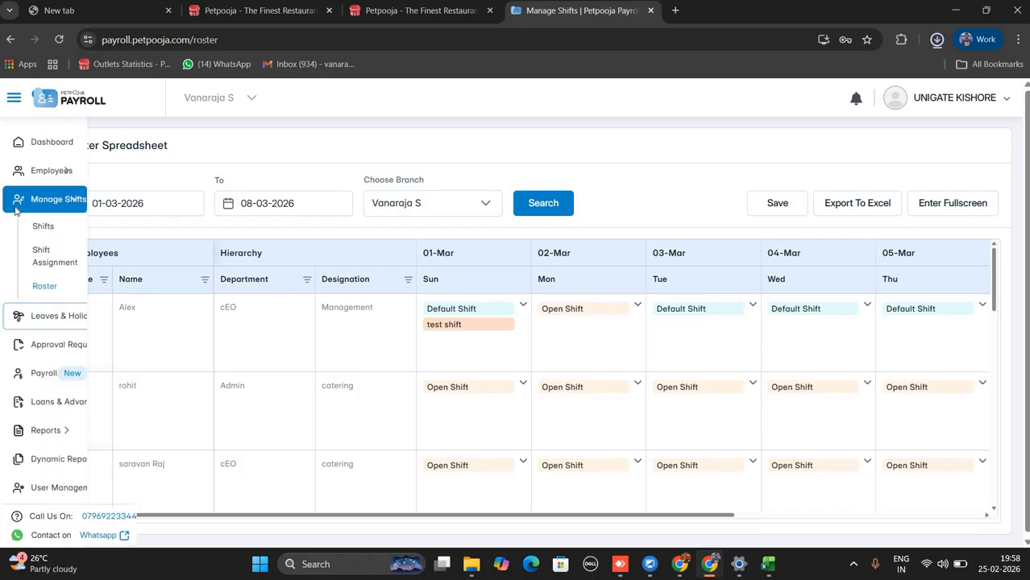
pyautogui.click(51, 207)
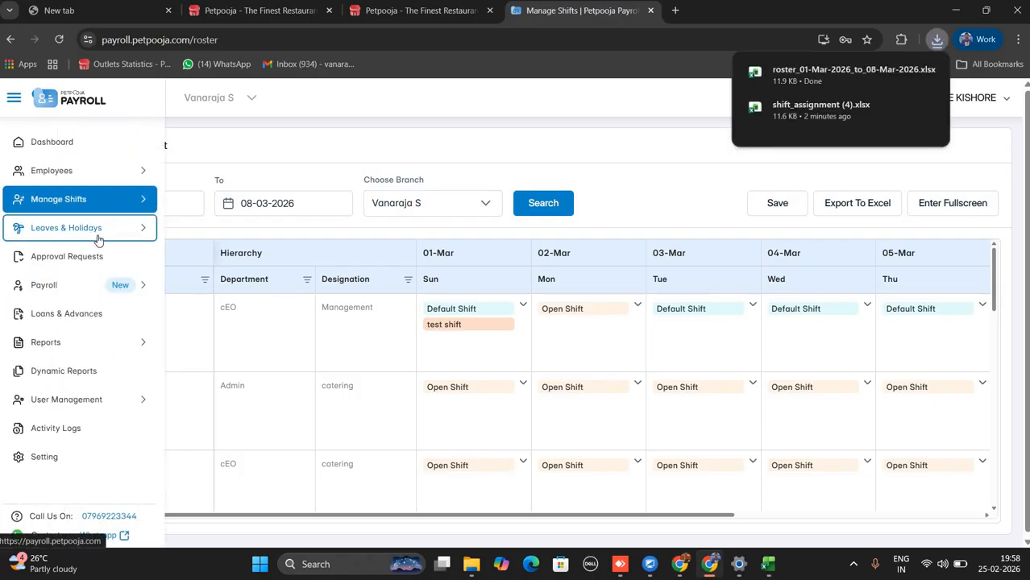
pyautogui.click(96, 237)
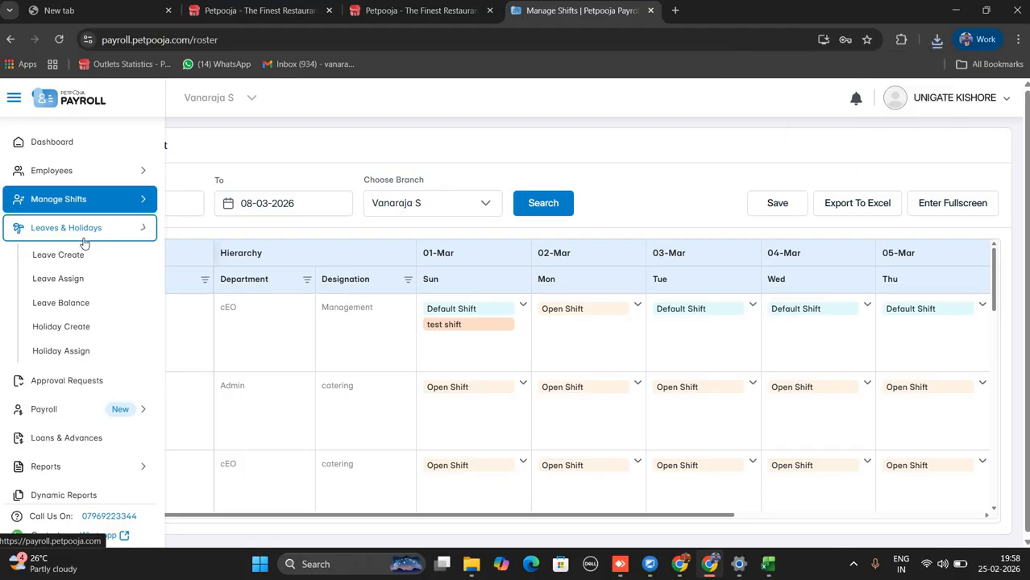
pyautogui.click(75, 255)
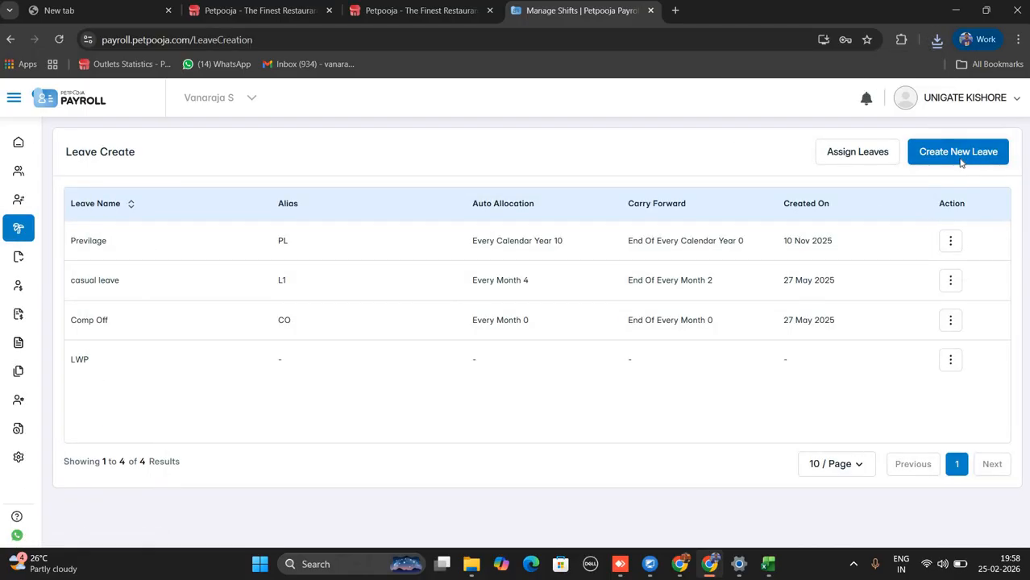
pyautogui.click(959, 153)
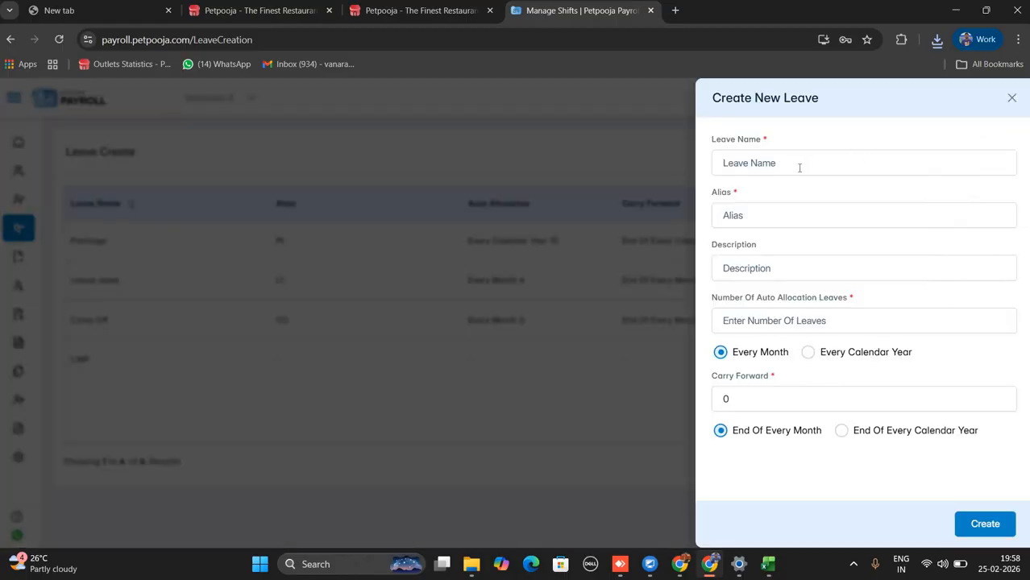
# Name the leave TEST LEAVE with alias TL and a monthly auto-allocation of 3.
pyautogui.write('TES')
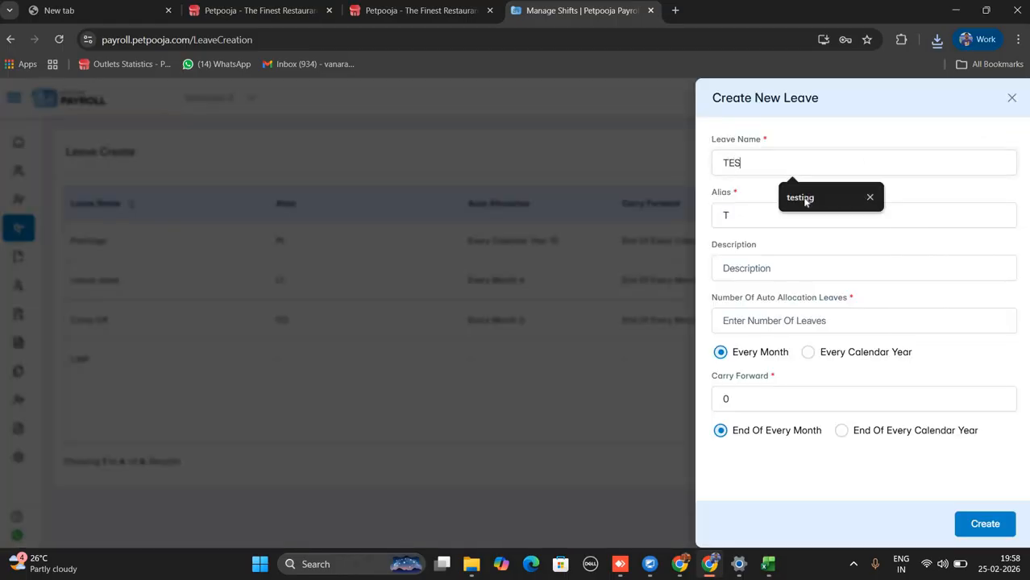
pyautogui.write('T LEAVE')
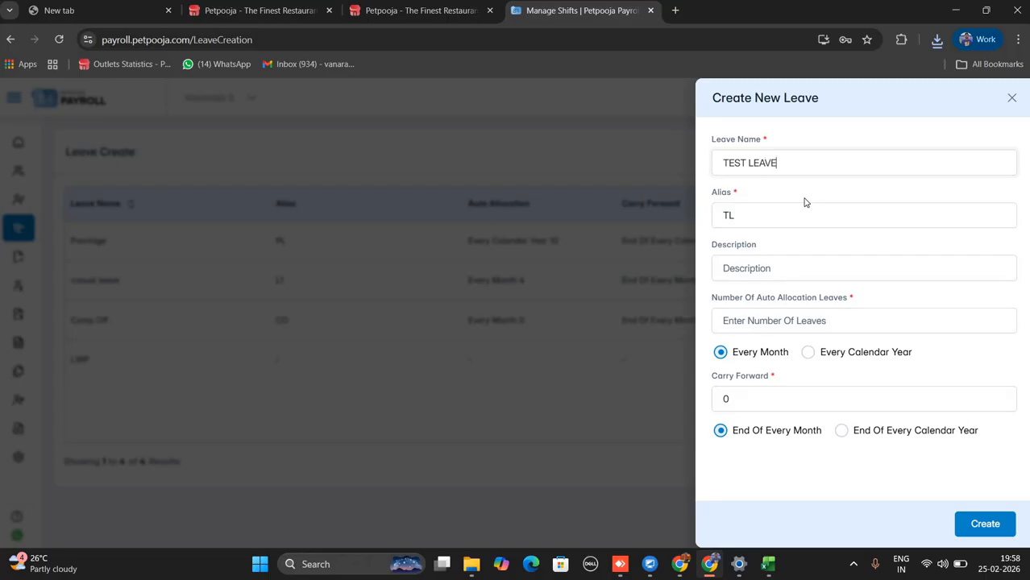
pyautogui.tripleClick(740, 196)
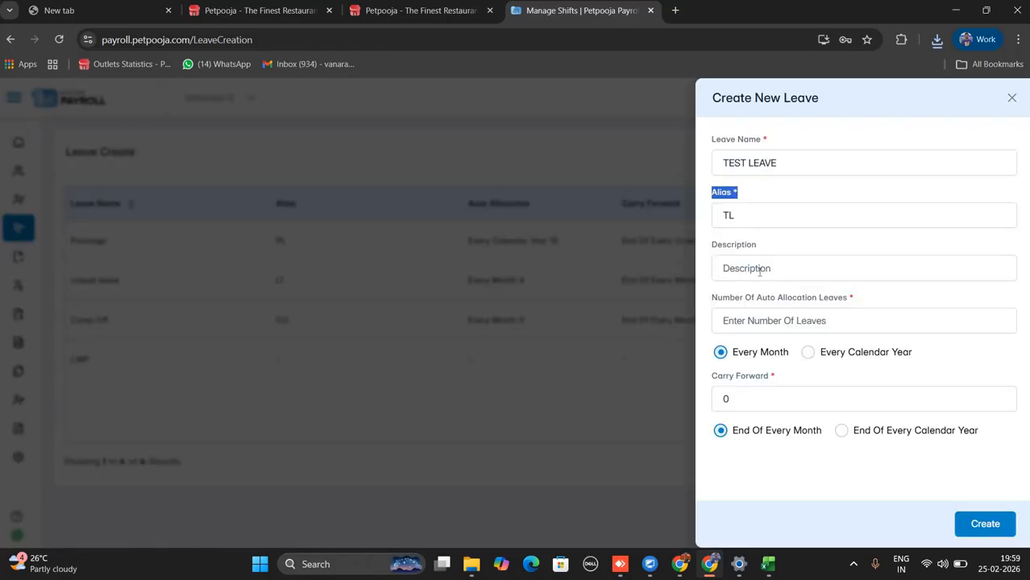
pyautogui.click(798, 277)
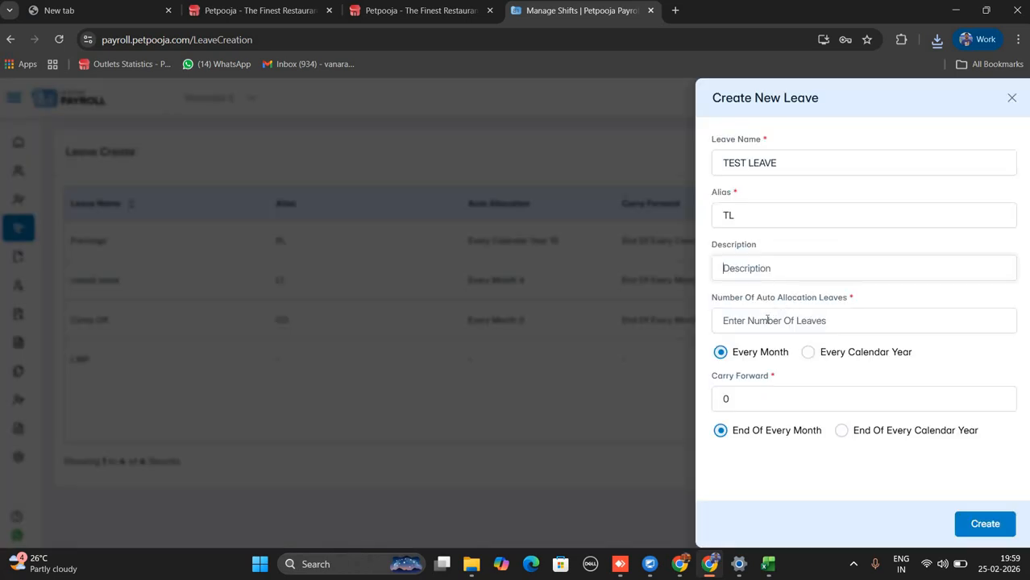
pyautogui.click(767, 320)
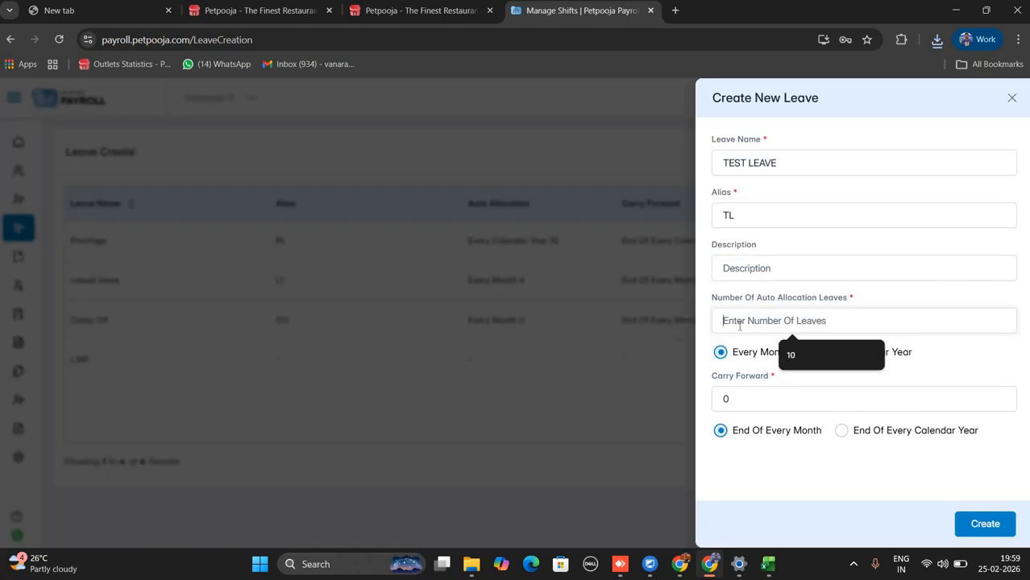
pyautogui.write('10')
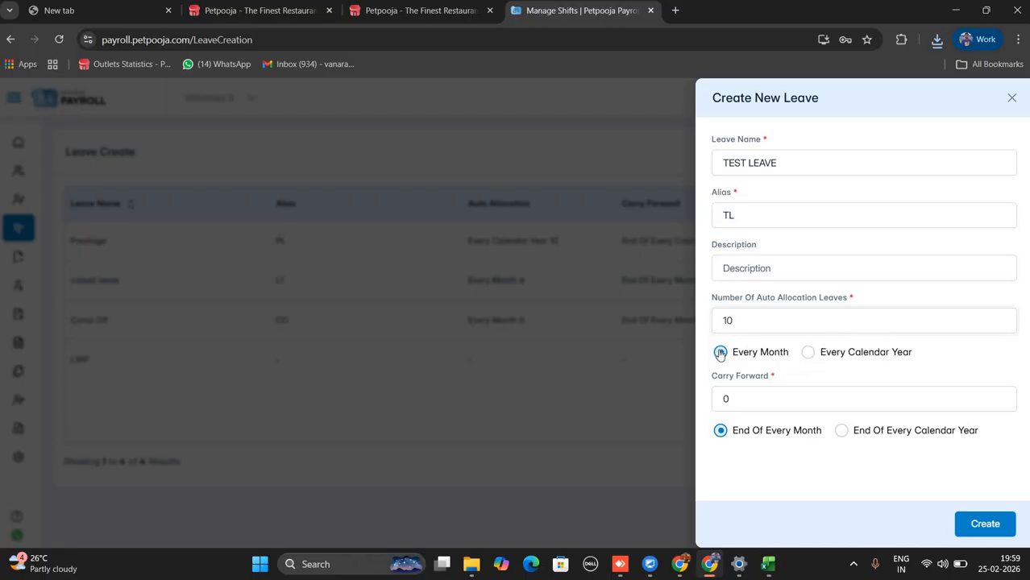
pyautogui.press('BackSpace')
pyautogui.press('BackSpace')
pyautogui.write('3')
pyautogui.moveTo(785, 356); pyautogui.dragTo(730, 354)
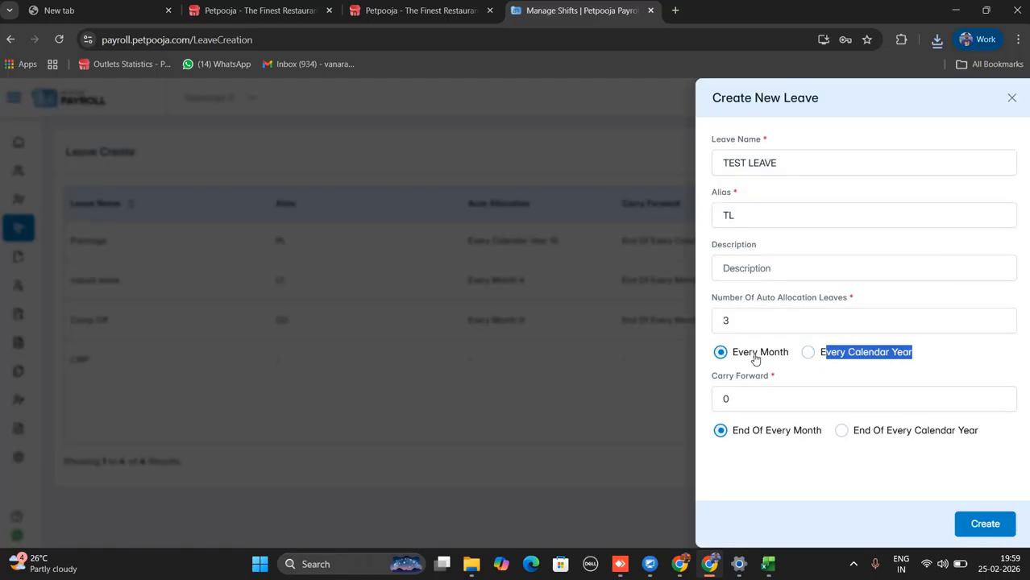
pyautogui.moveTo(753, 355); pyautogui.dragTo(770, 359)
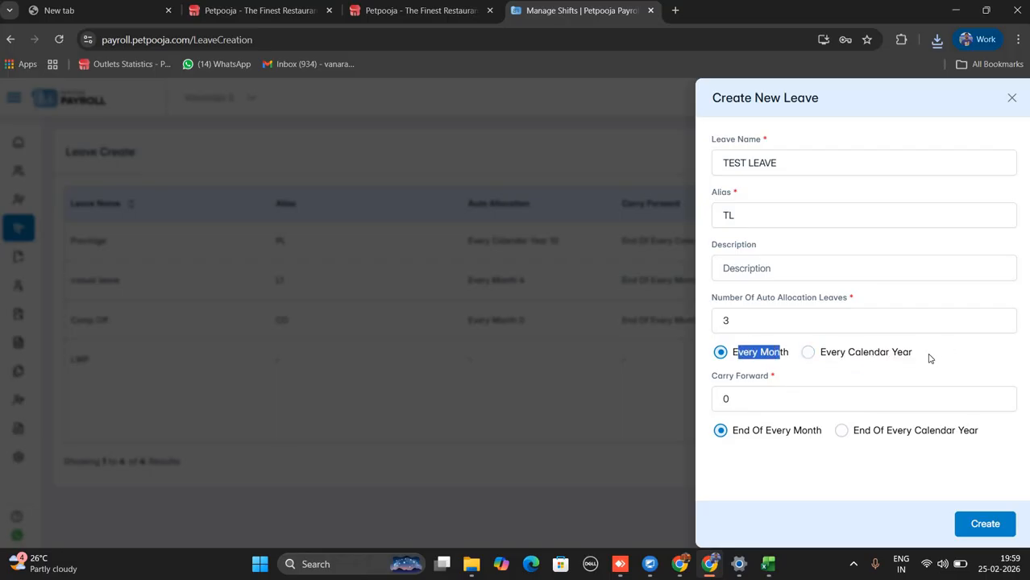
pyautogui.moveTo(912, 355); pyautogui.dragTo(834, 369)
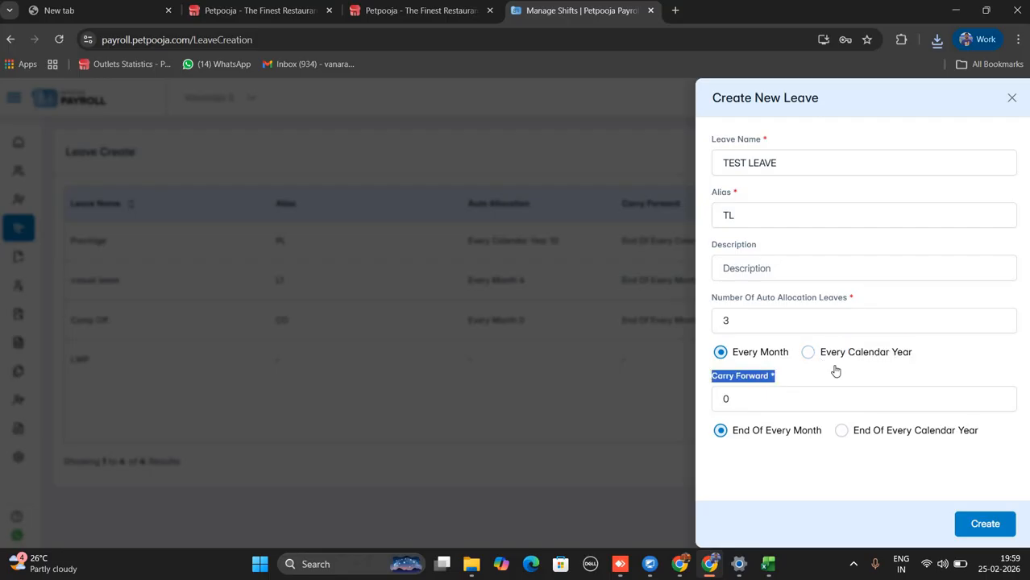
# Set carry forward to 3 and create the TEST LEAVE leave type.
pyautogui.click(745, 405)
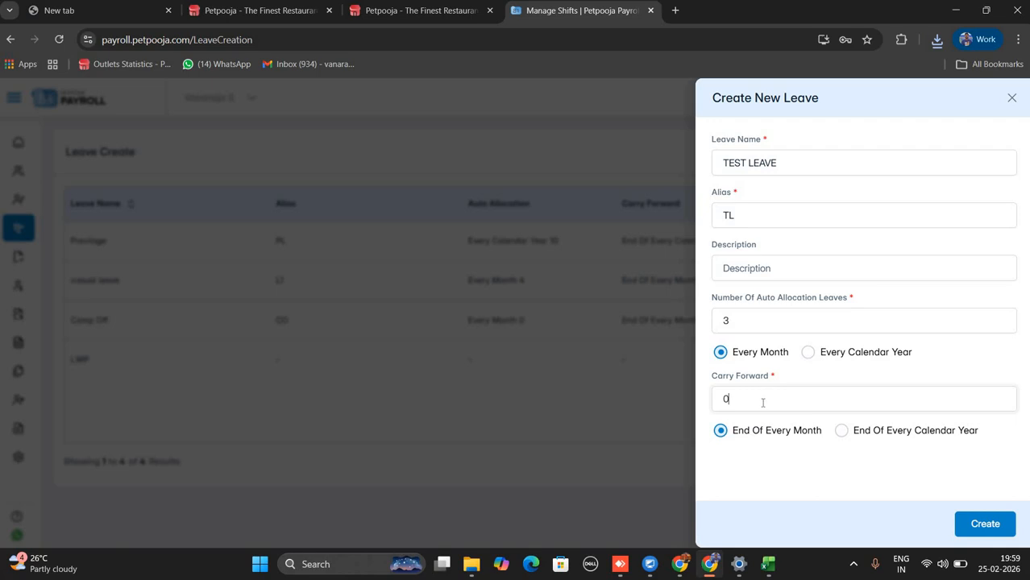
pyautogui.press('BackSpace')
pyautogui.write('1')
pyautogui.press('BackSpace')
pyautogui.write('3')
pyautogui.click(983, 523)
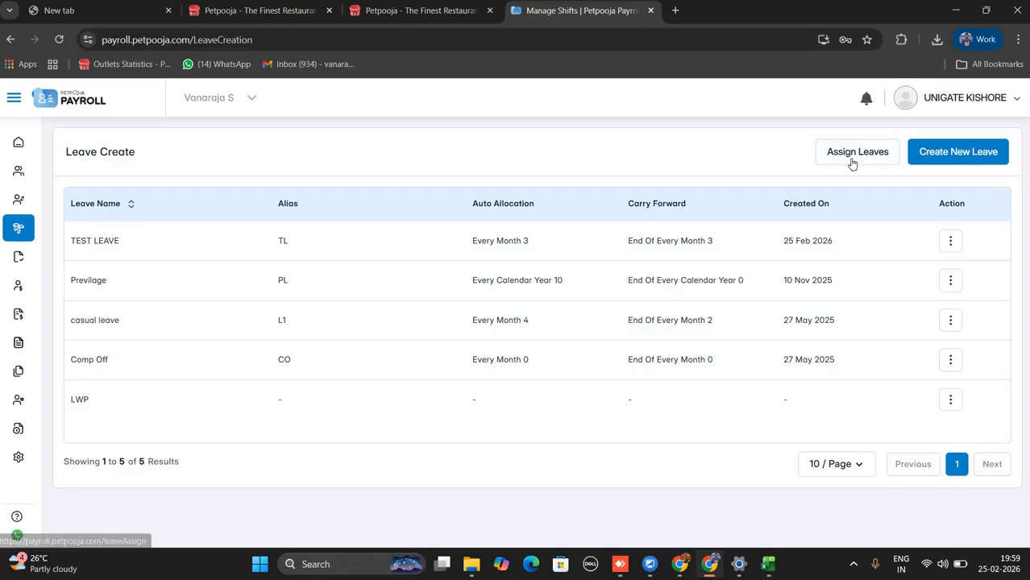
pyautogui.click(851, 160)
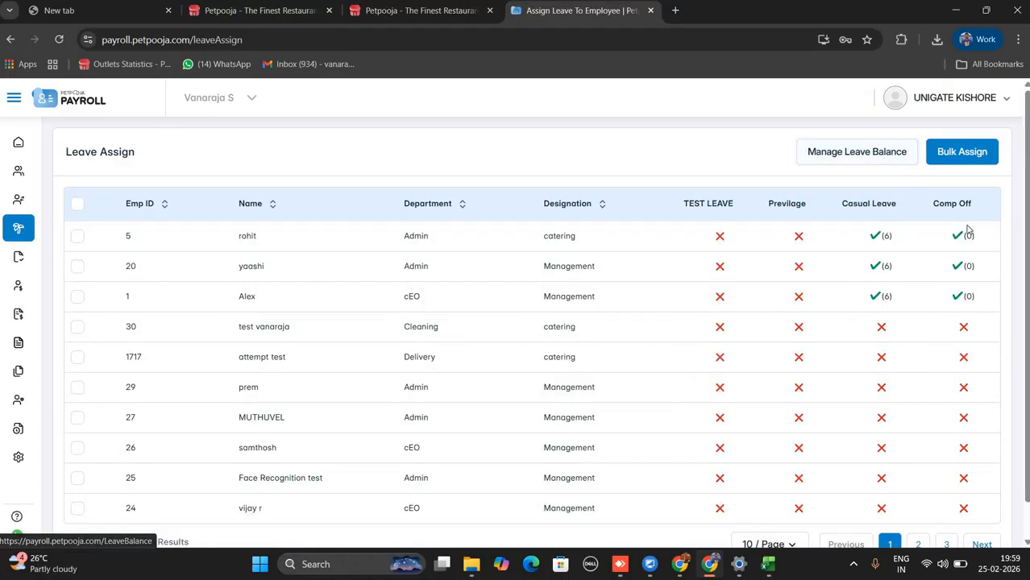
# Bulk-assign TEST LEAVE to all 23 selected employees and confirm.
pyautogui.click(78, 204)
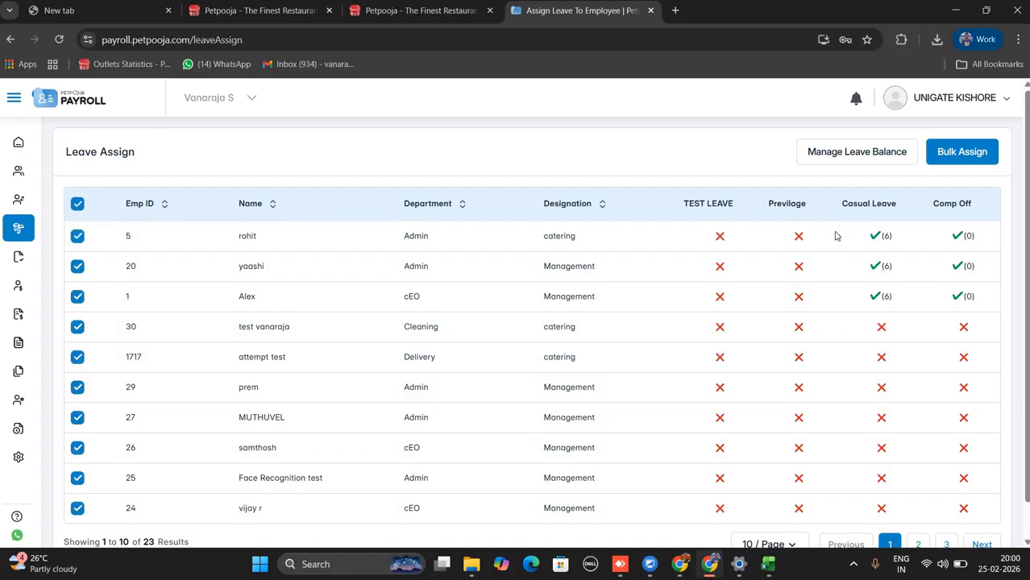
pyautogui.click(949, 156)
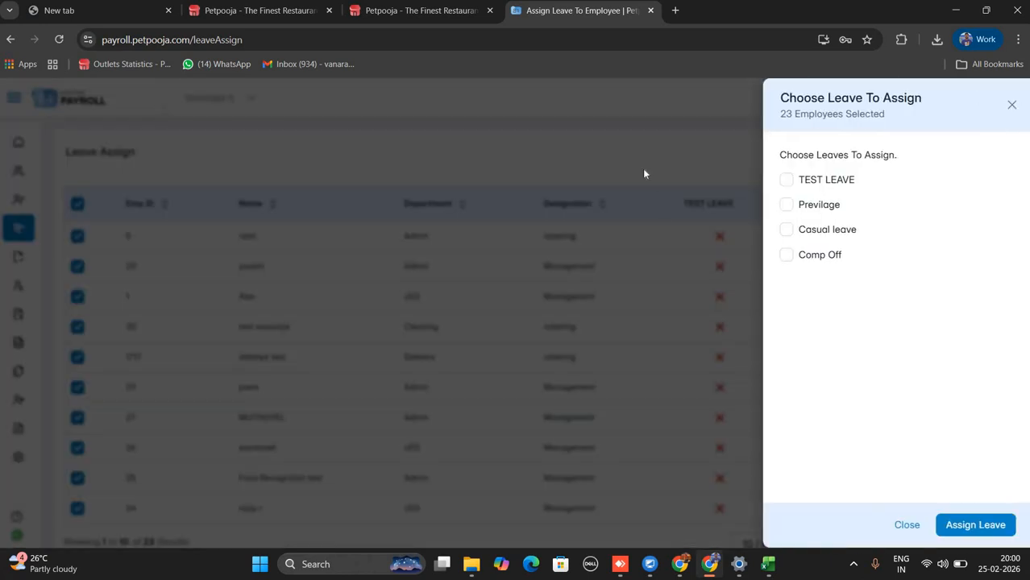
pyautogui.click(790, 180)
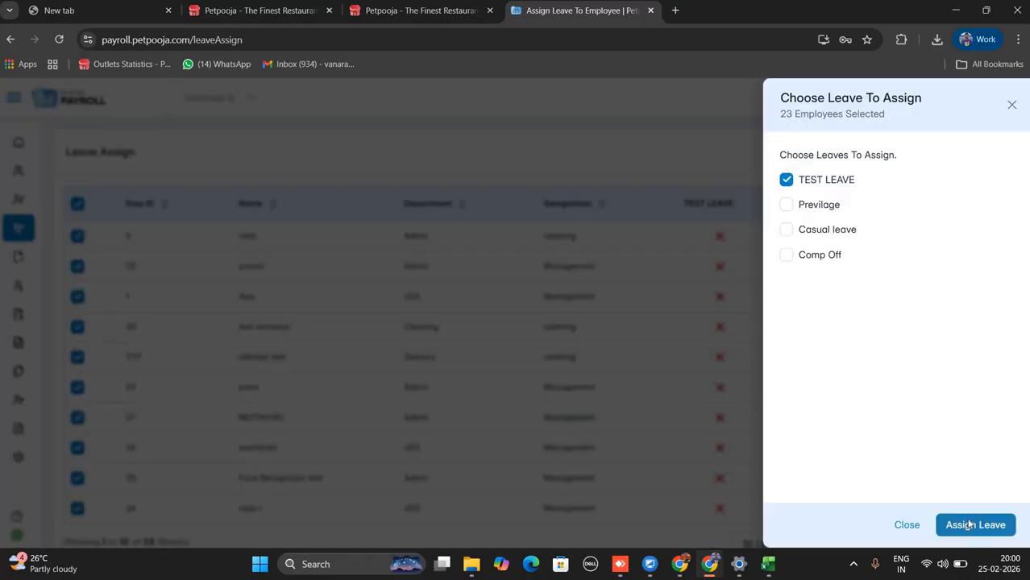
pyautogui.click(968, 524)
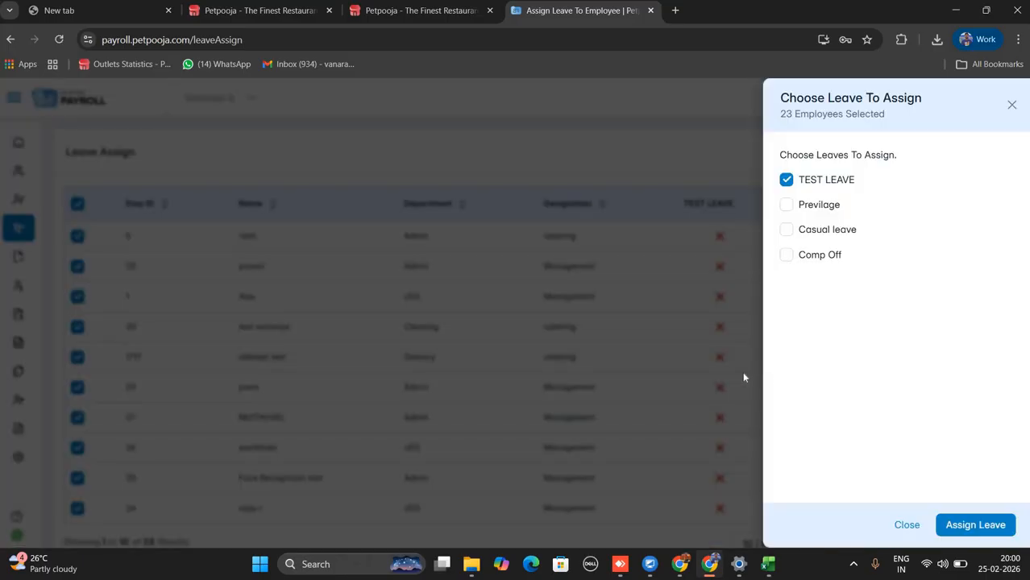
pyautogui.click(645, 348)
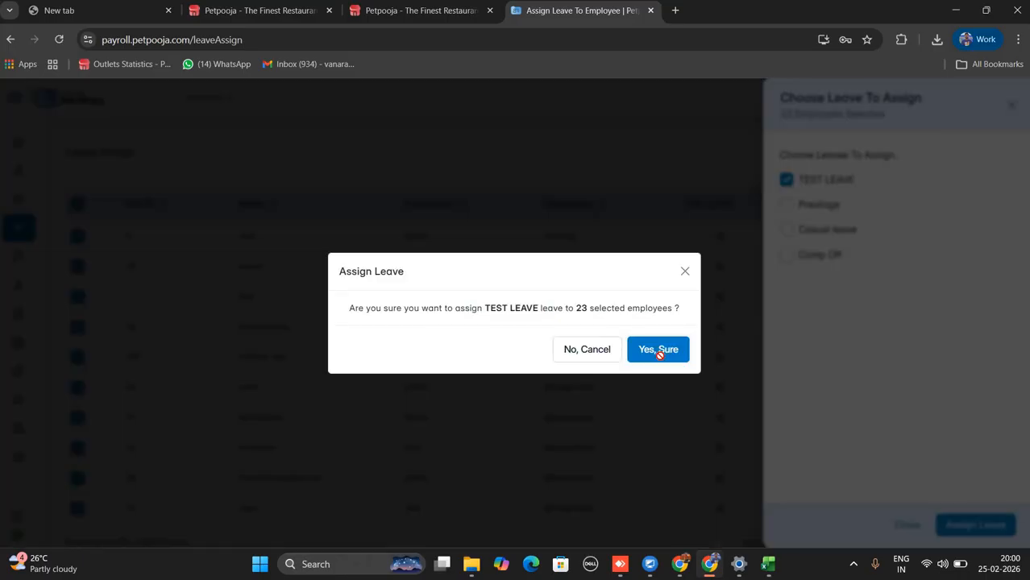
pyautogui.click(660, 353)
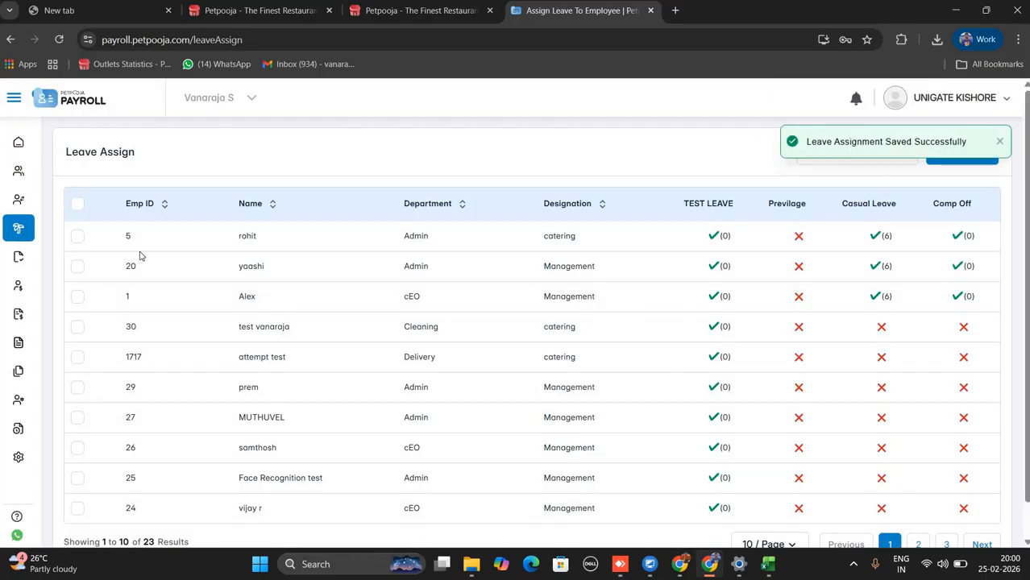
# Tick employees 20, 1, 30 and 1717, try the list filters, then open Leave Balance.
pyautogui.click(77, 273)
pyautogui.click(78, 299)
pyautogui.click(76, 331)
pyautogui.click(78, 357)
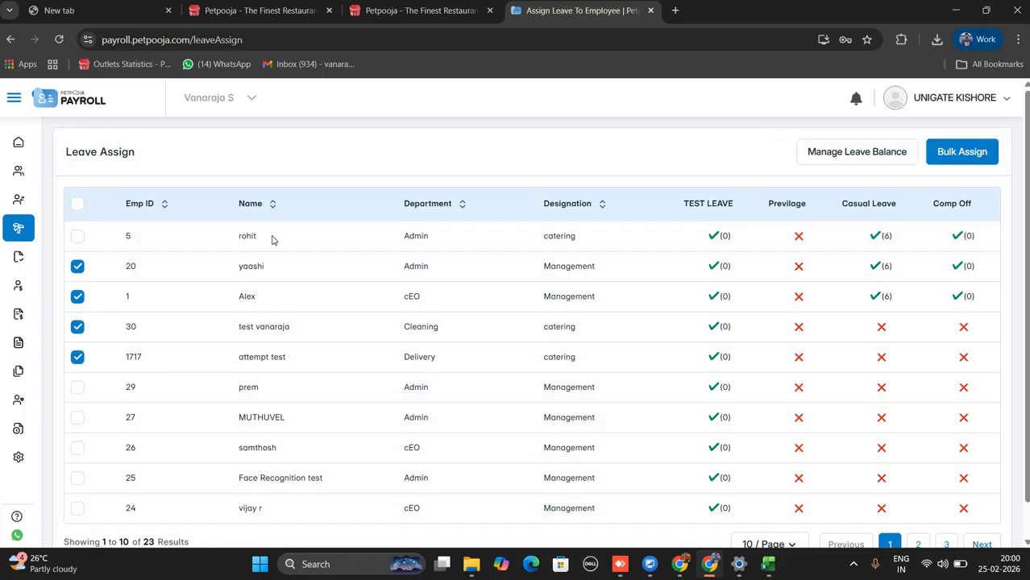
pyautogui.click(294, 204)
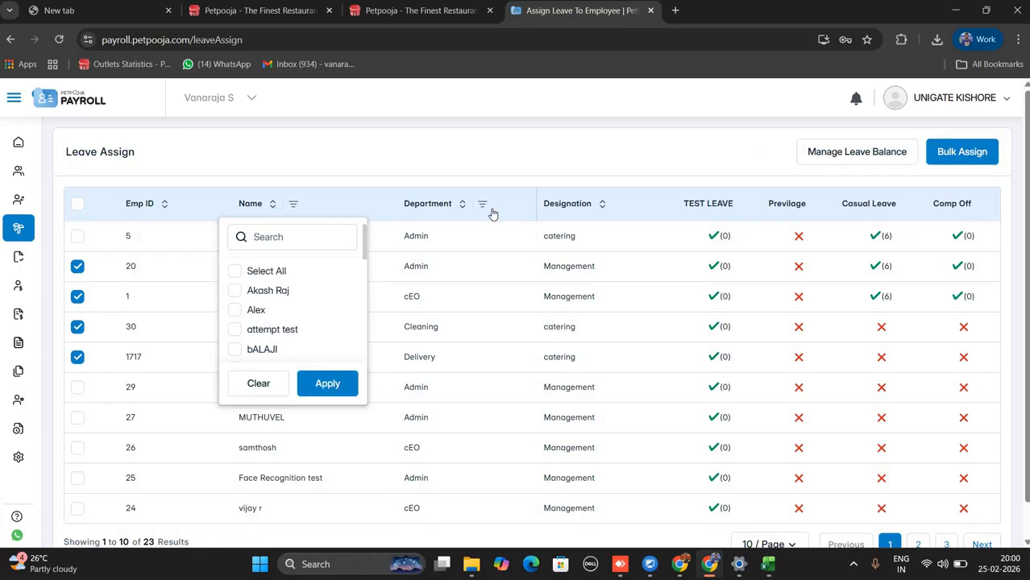
pyautogui.click(483, 206)
pyautogui.click(622, 206)
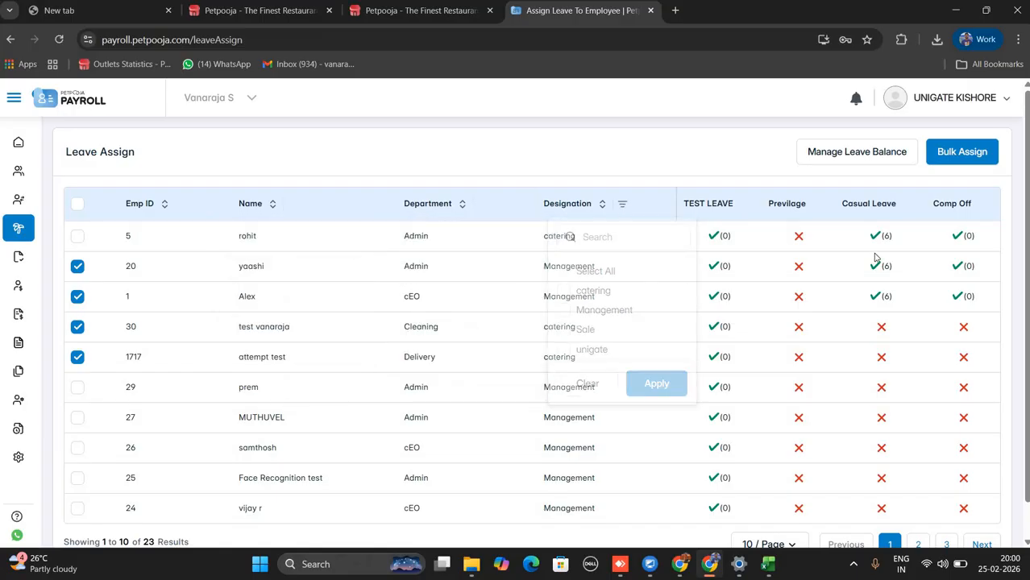
pyautogui.click(875, 188)
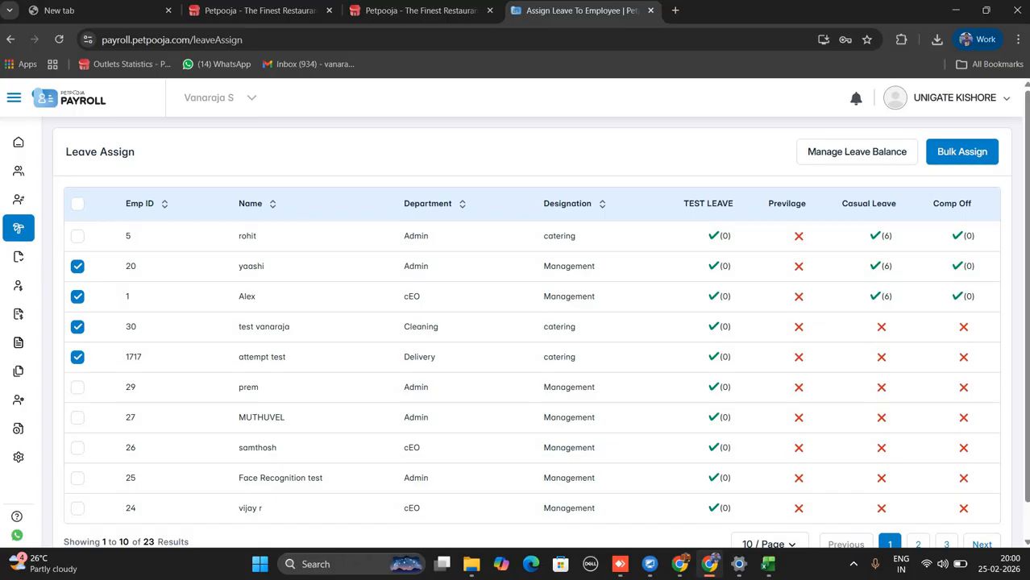
pyautogui.moveTo(64, 253)
pyautogui.click(58, 312)
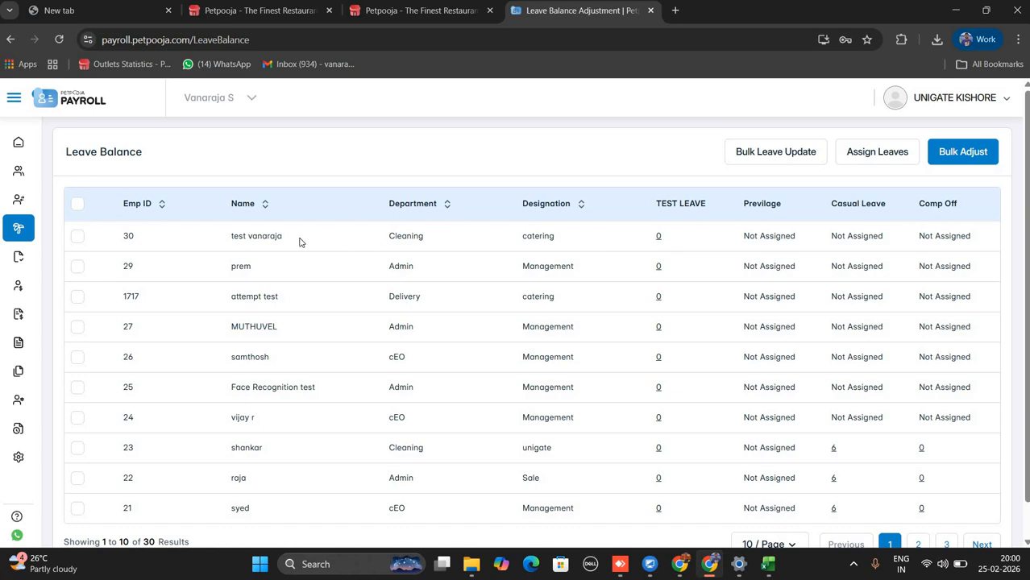
# Open the bulk balance adjustment for TEST LEAVE, then close it without changes.
pyautogui.click(949, 153)
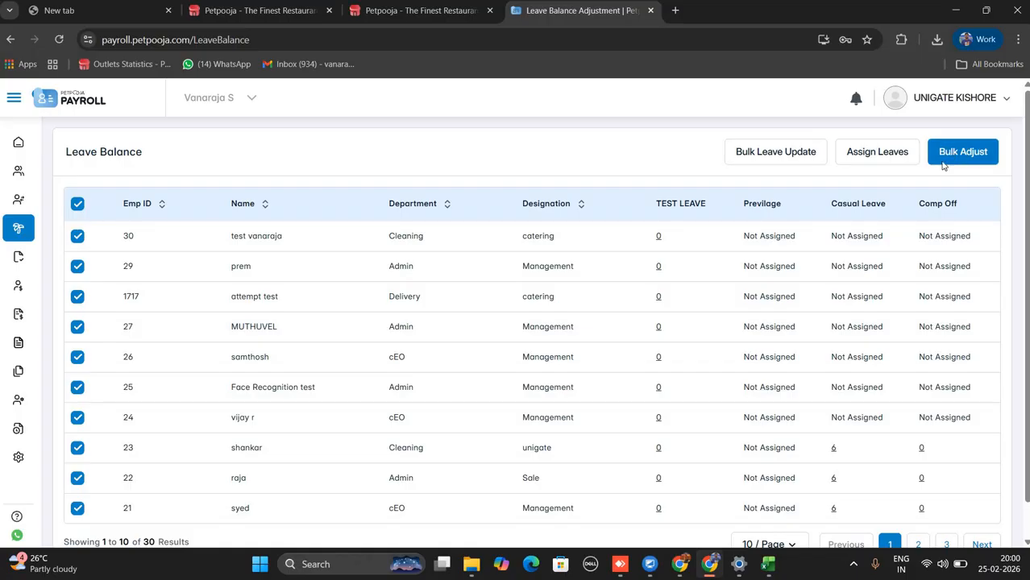
pyautogui.click(944, 158)
pyautogui.click(806, 177)
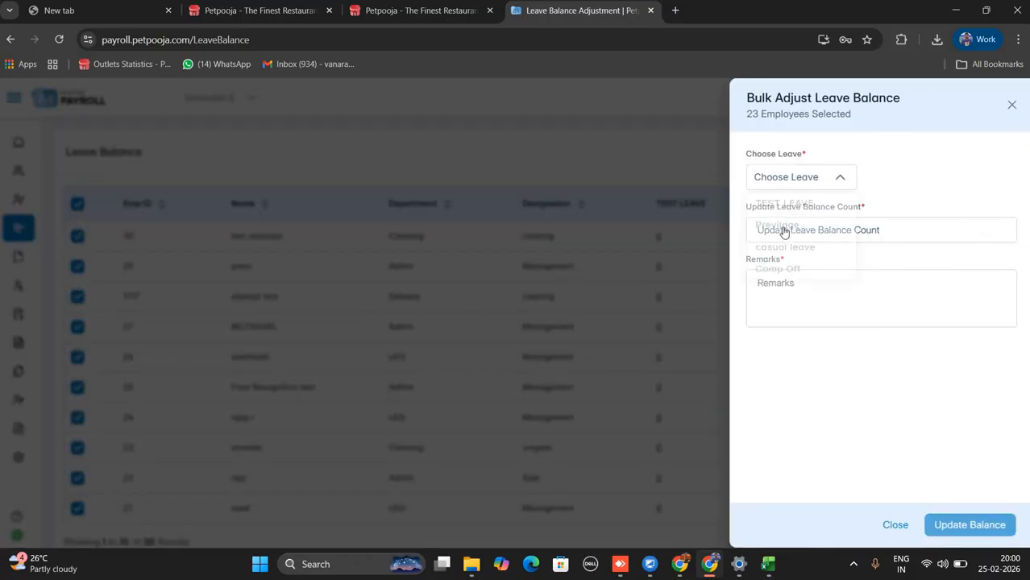
pyautogui.click(842, 235)
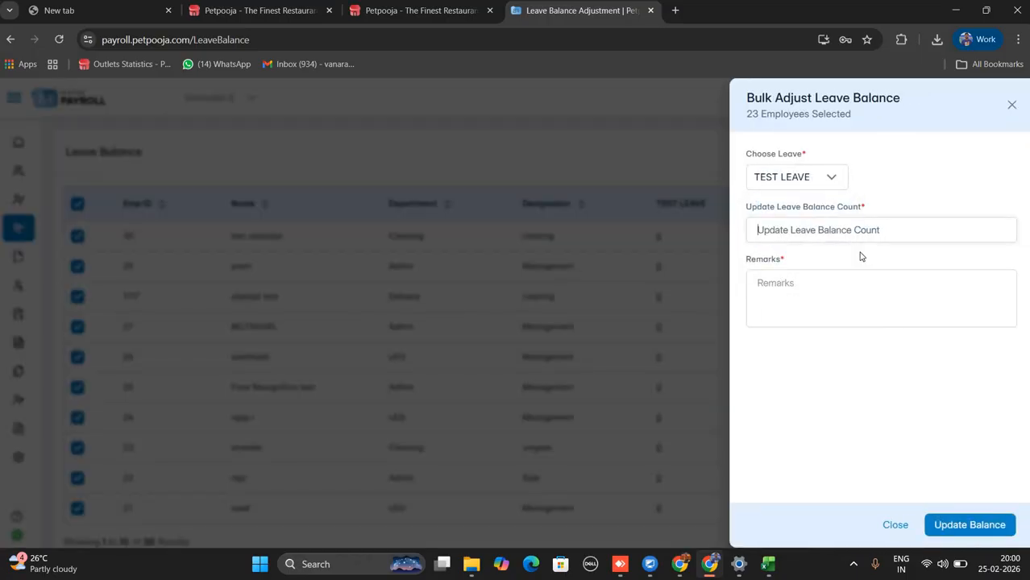
pyautogui.click(1011, 105)
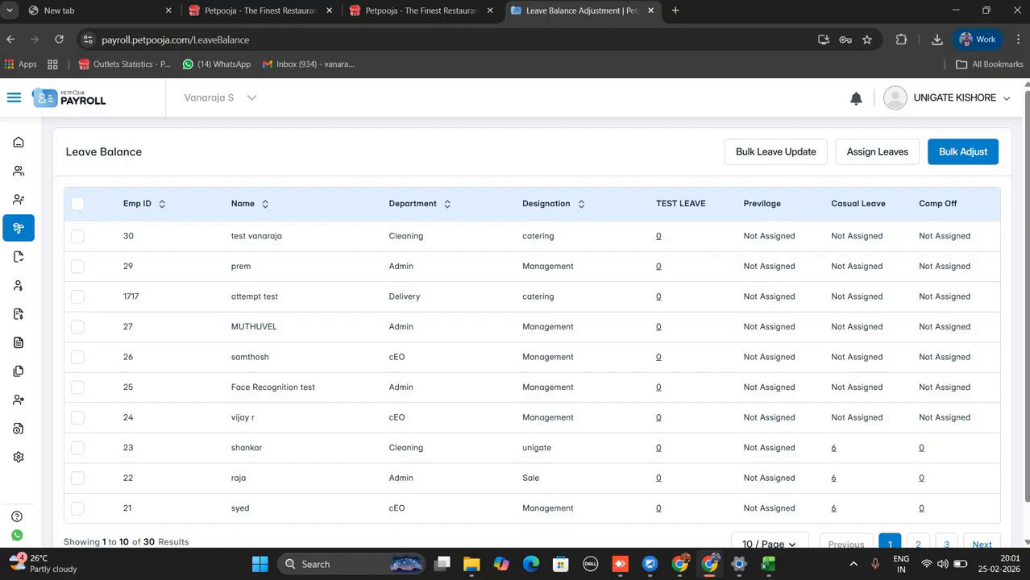
pyautogui.moveTo(40, 245)
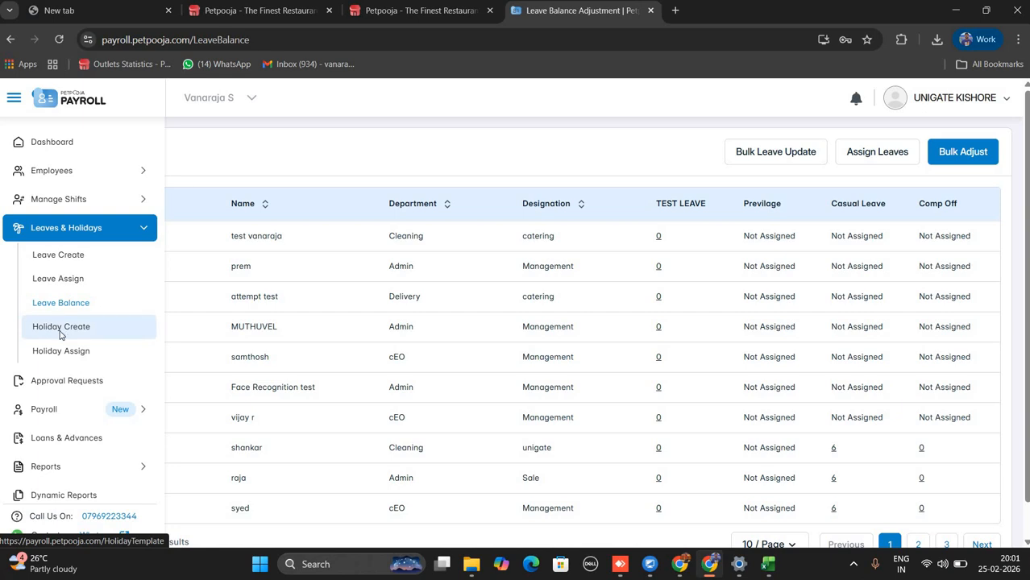
# Start a new holiday template and name it GN.
pyautogui.click(60, 332)
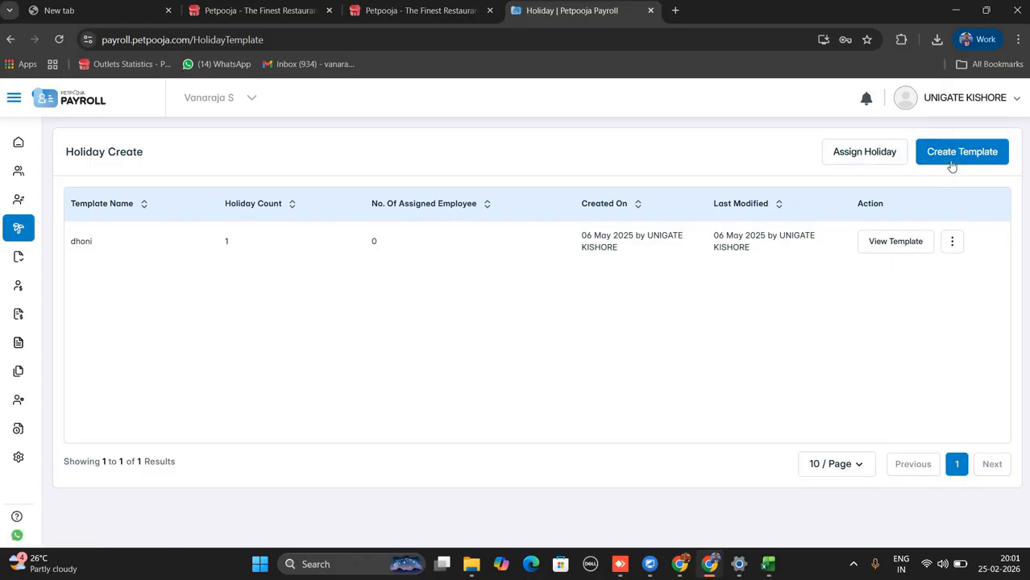
pyautogui.click(952, 165)
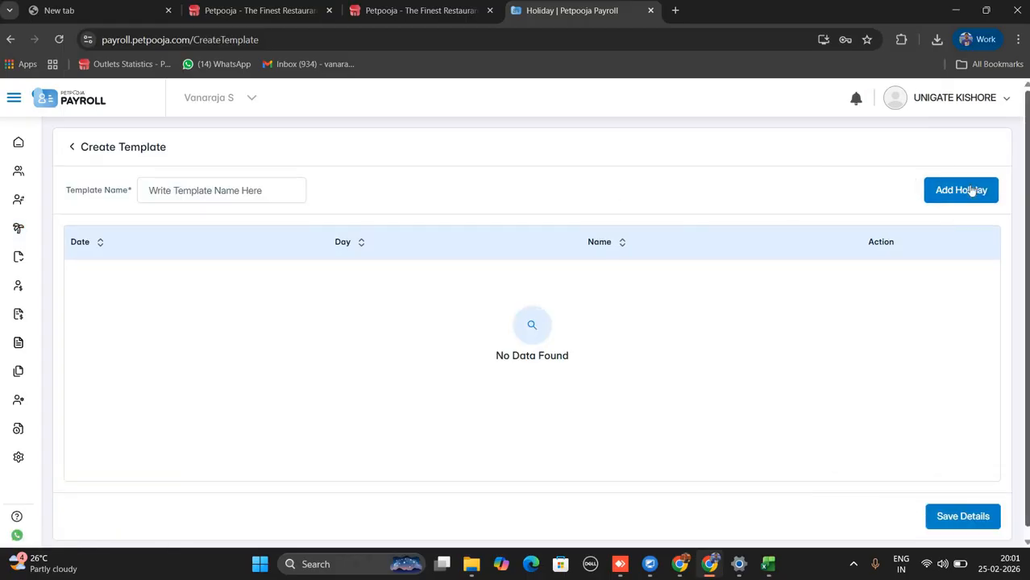
pyautogui.click(927, 198)
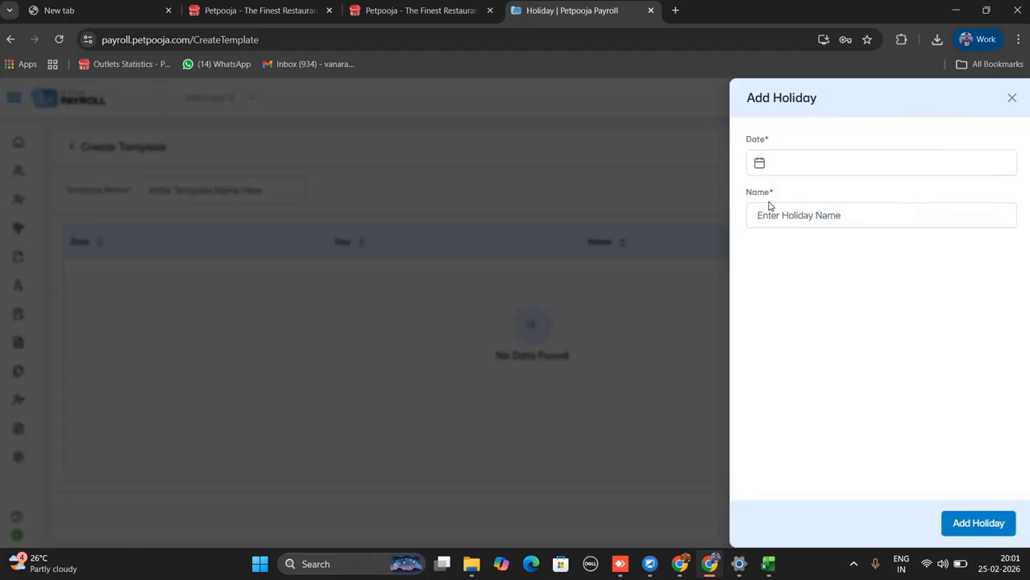
pyautogui.click(1012, 98)
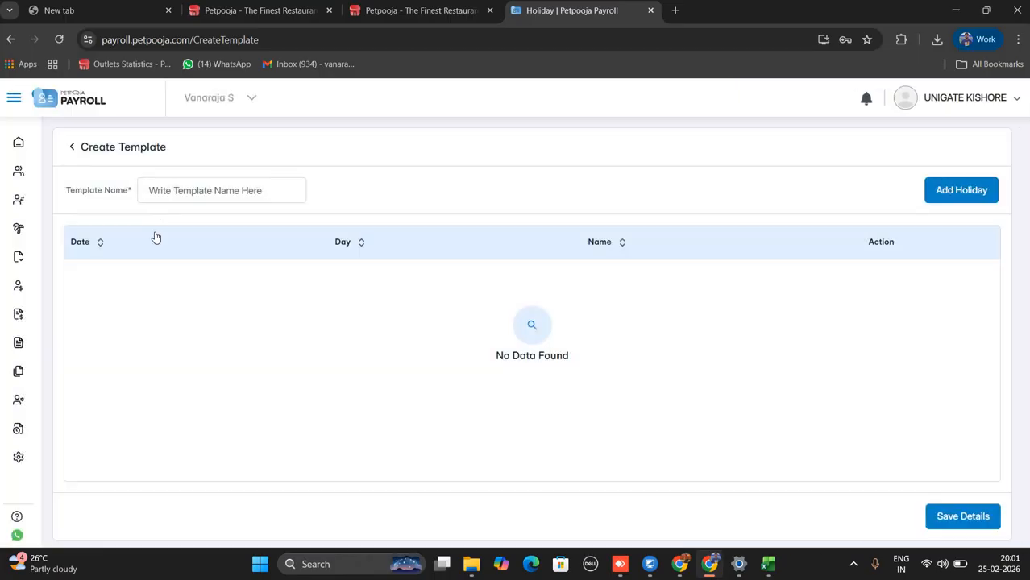
pyautogui.click(186, 190)
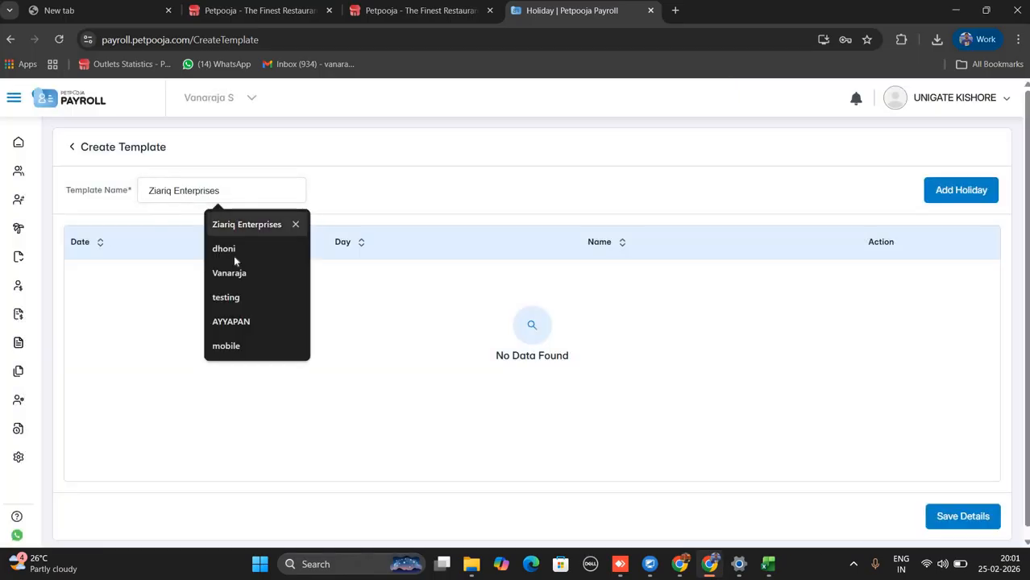
pyautogui.click(233, 321)
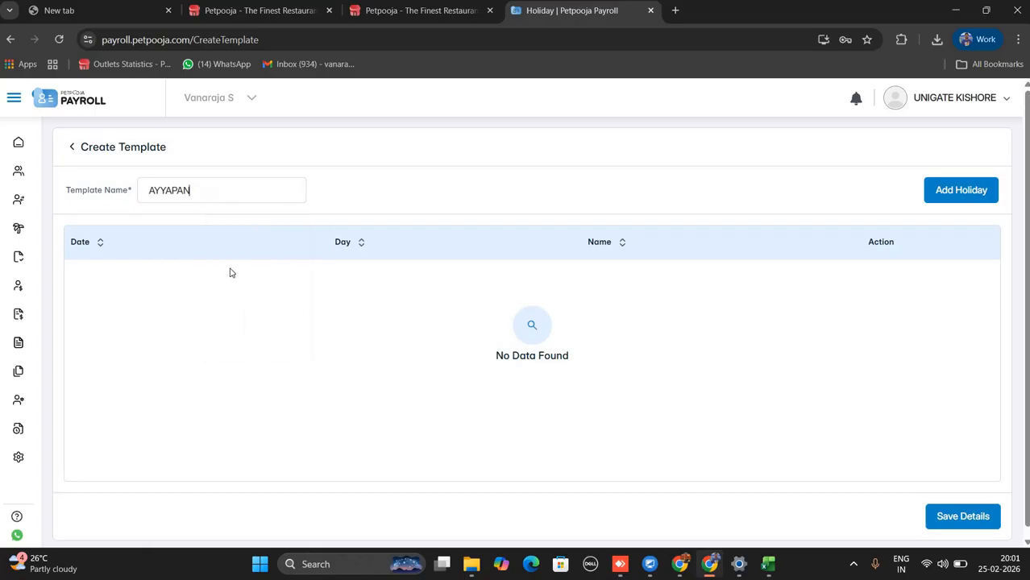
pyautogui.press('BackSpace')
pyautogui.press('BackSpace')
pyautogui.press('BackSpace')
pyautogui.press('BackSpace')
pyautogui.press('BackSpace')
pyautogui.press('BackSpace')
pyautogui.press('BackSpace')
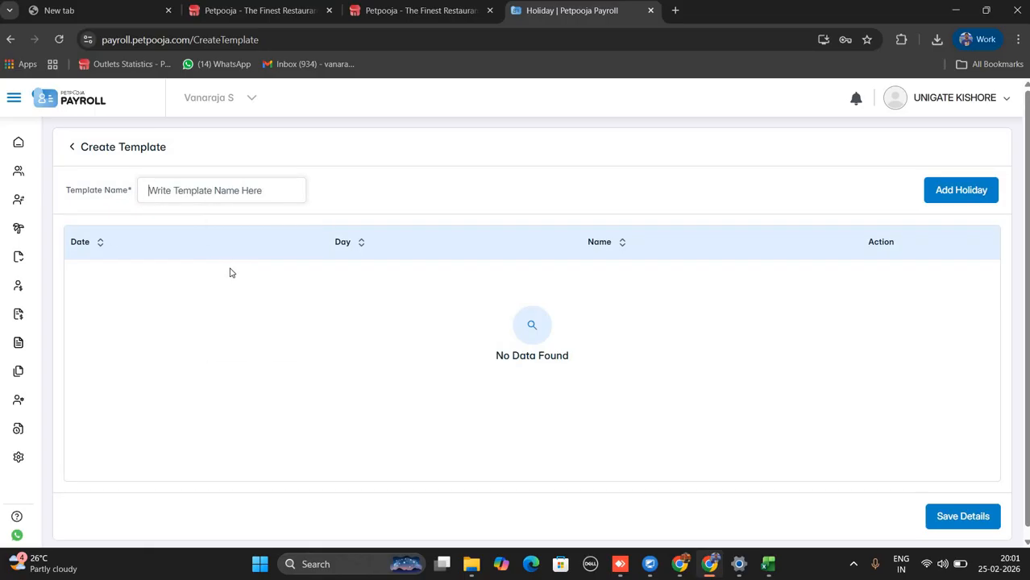
pyautogui.write('GN')
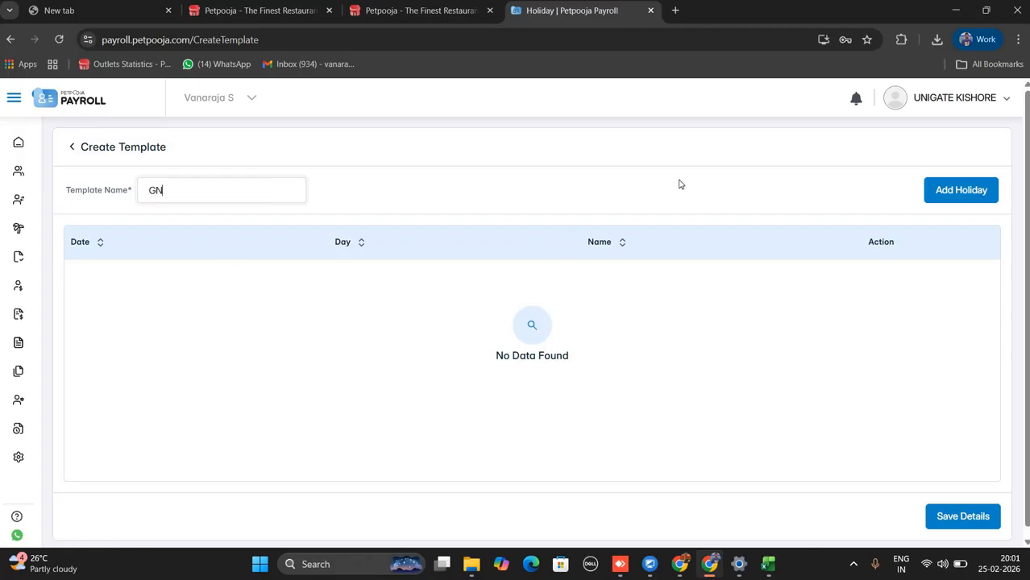
# Add LABOUR DAY on 01 May 2026 to the template and save it.
pyautogui.click(961, 191)
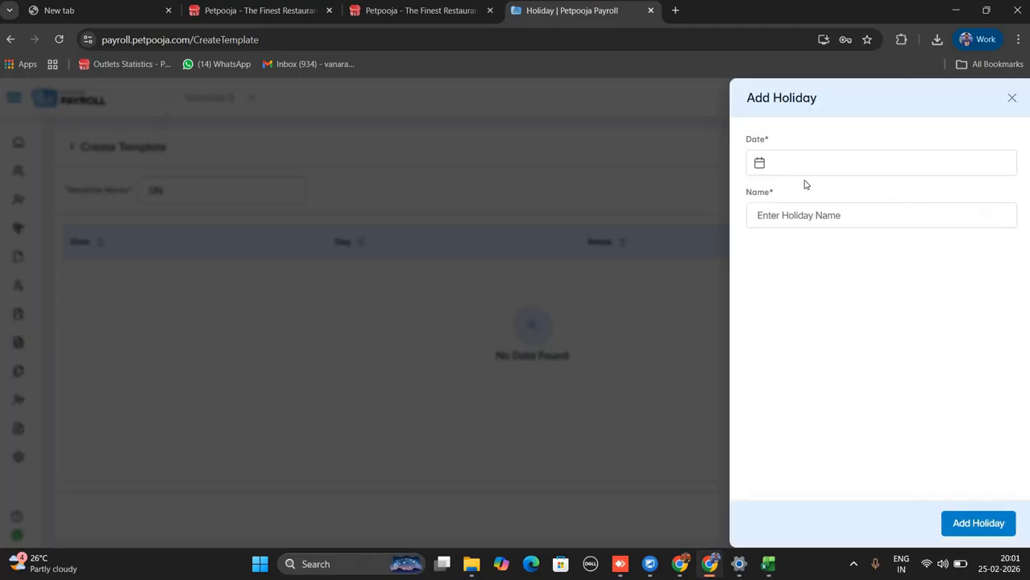
pyautogui.click(798, 165)
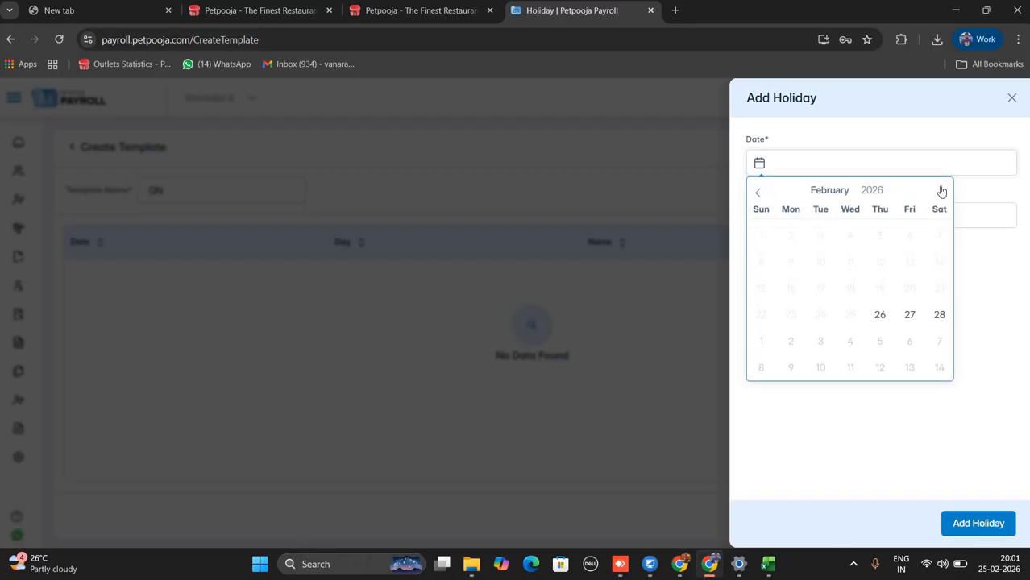
pyautogui.click(941, 192)
pyautogui.click(941, 195)
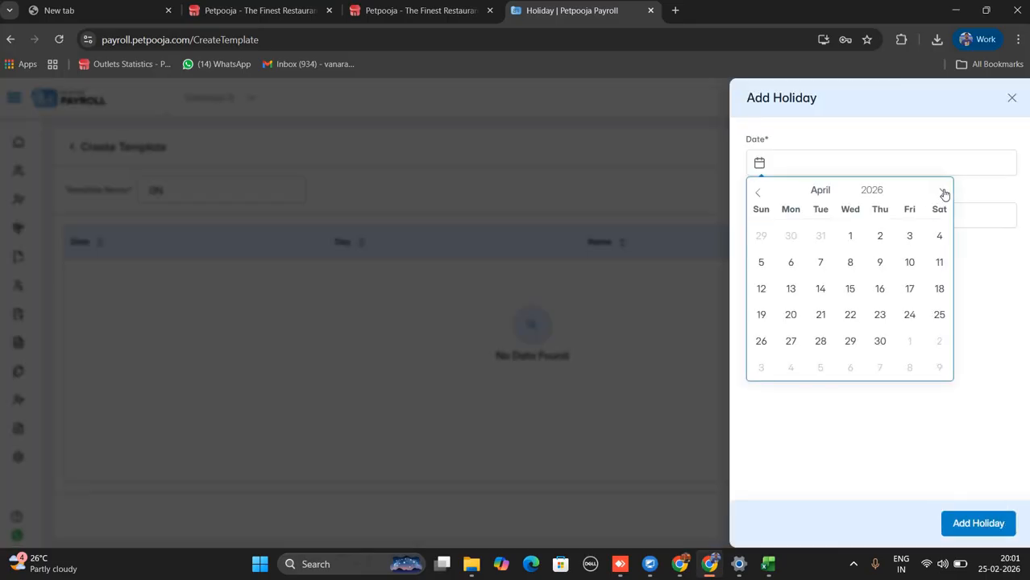
pyautogui.click(942, 196)
pyautogui.click(911, 234)
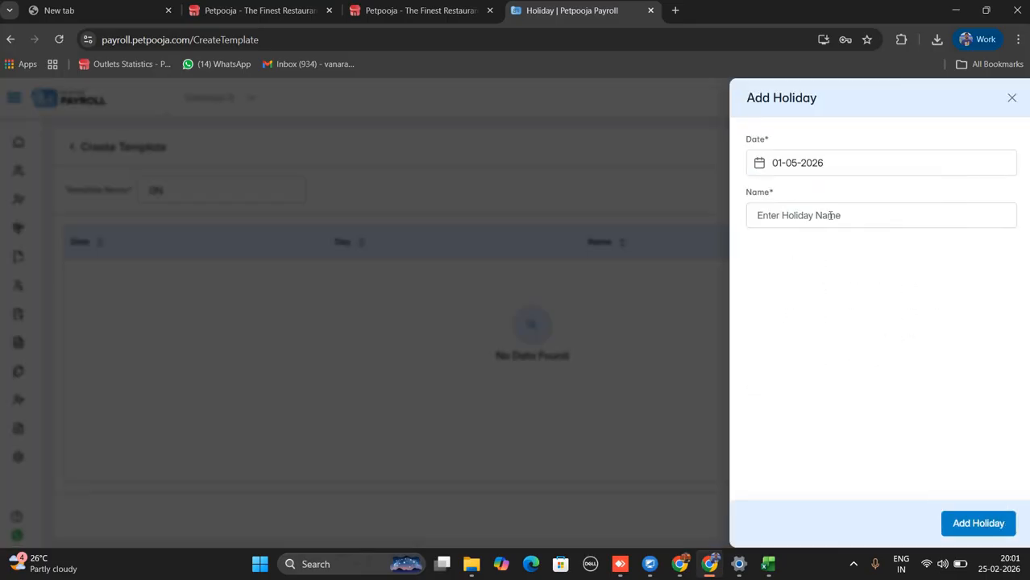
pyautogui.click(830, 218)
pyautogui.write('LAB')
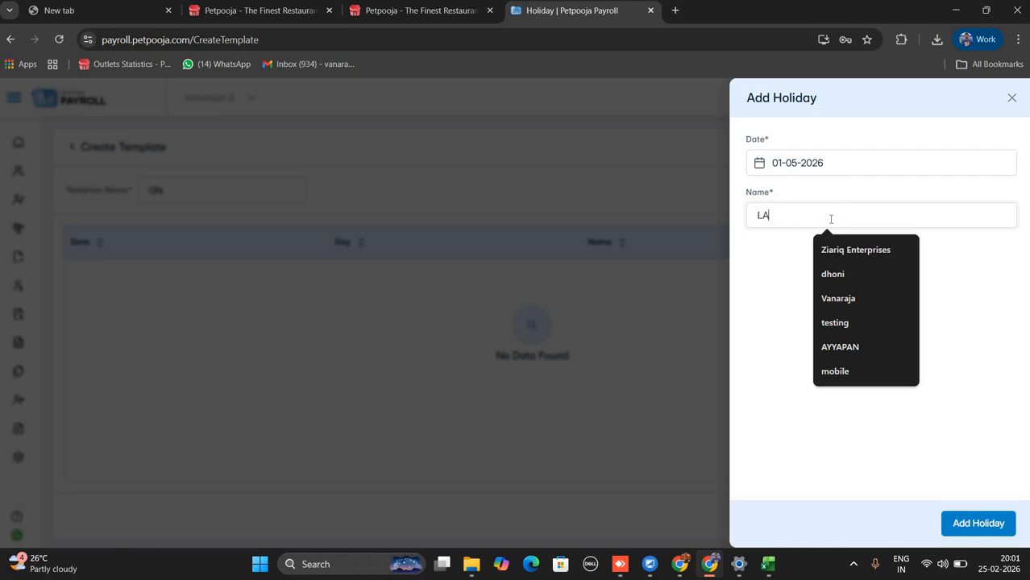
pyautogui.write('OUR DAY')
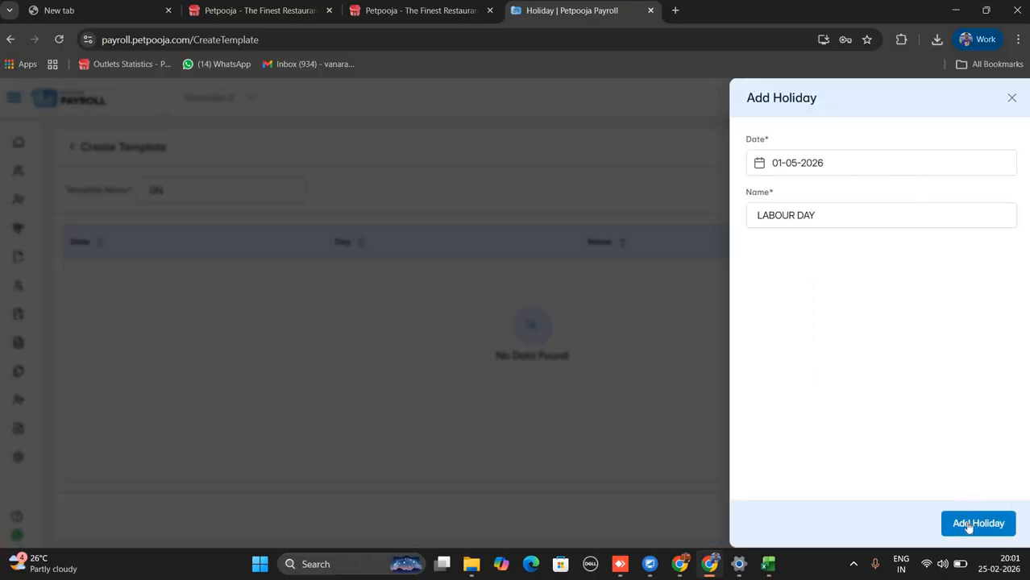
pyautogui.click(968, 524)
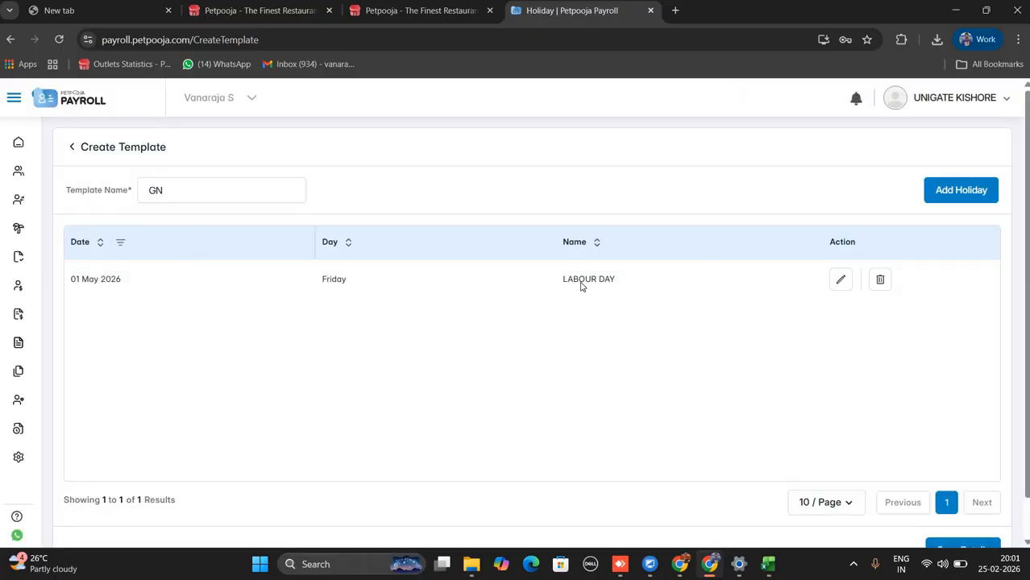
pyautogui.scroll(-1, 959, 520)
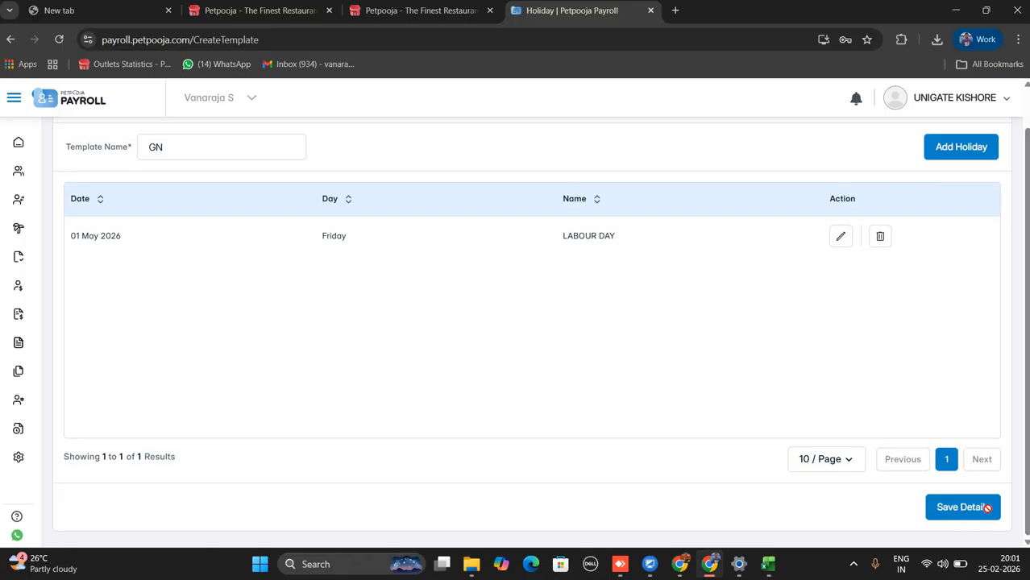
pyautogui.click(964, 504)
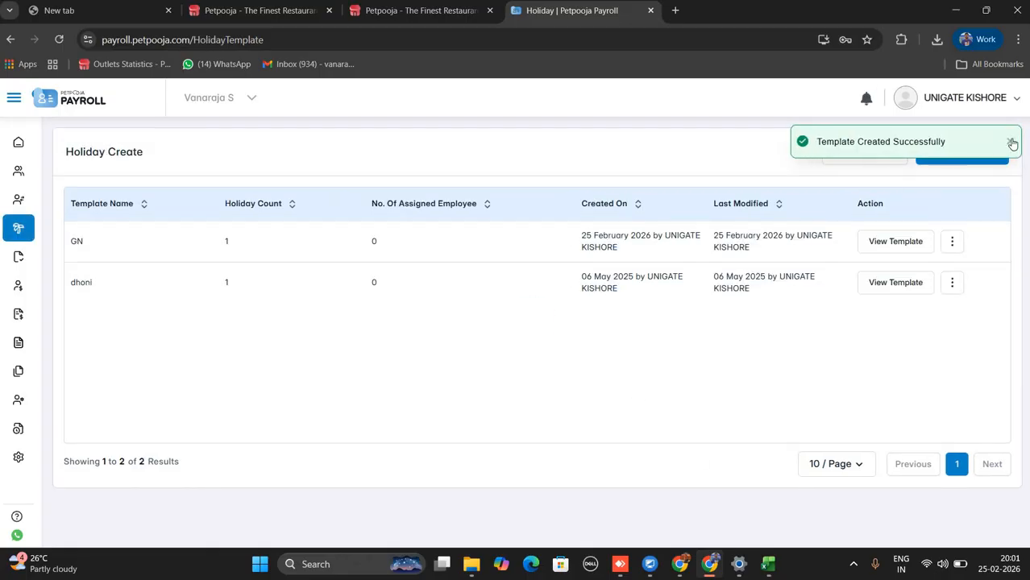
pyautogui.click(1013, 142)
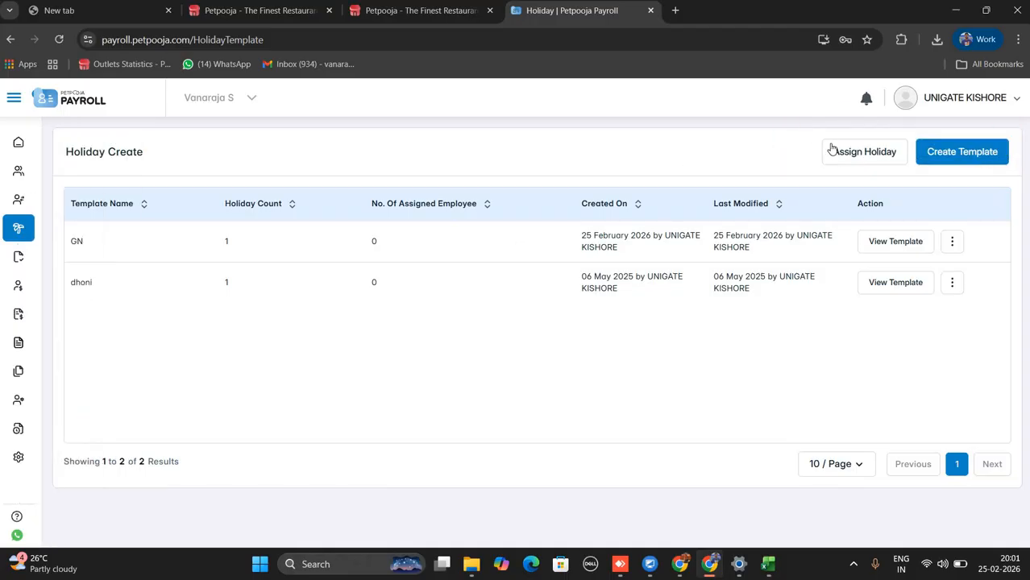
# Bulk-assign the GN holiday template to all 23 employees, then go to Approval Requests.
pyautogui.click(889, 156)
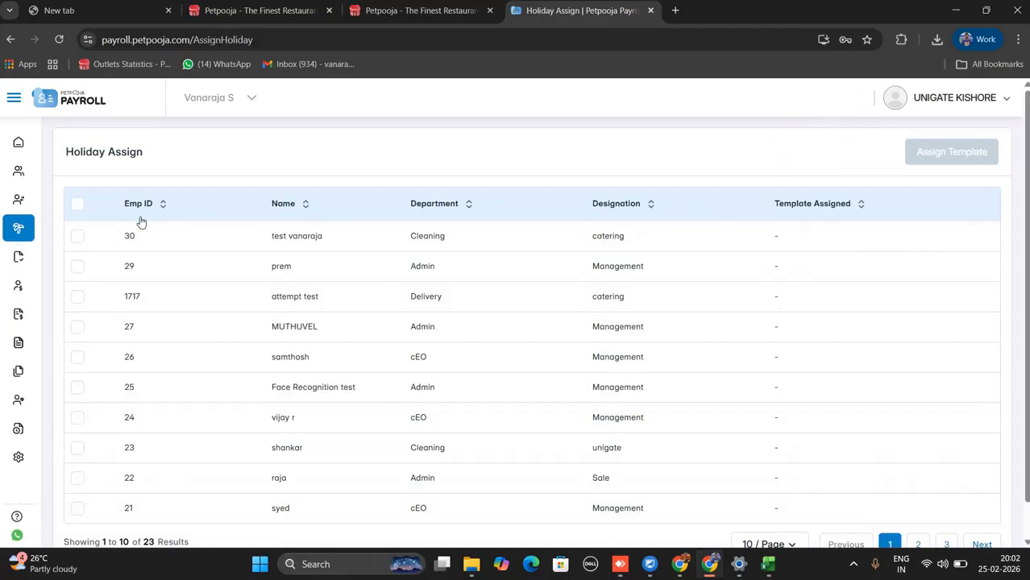
pyautogui.click(77, 204)
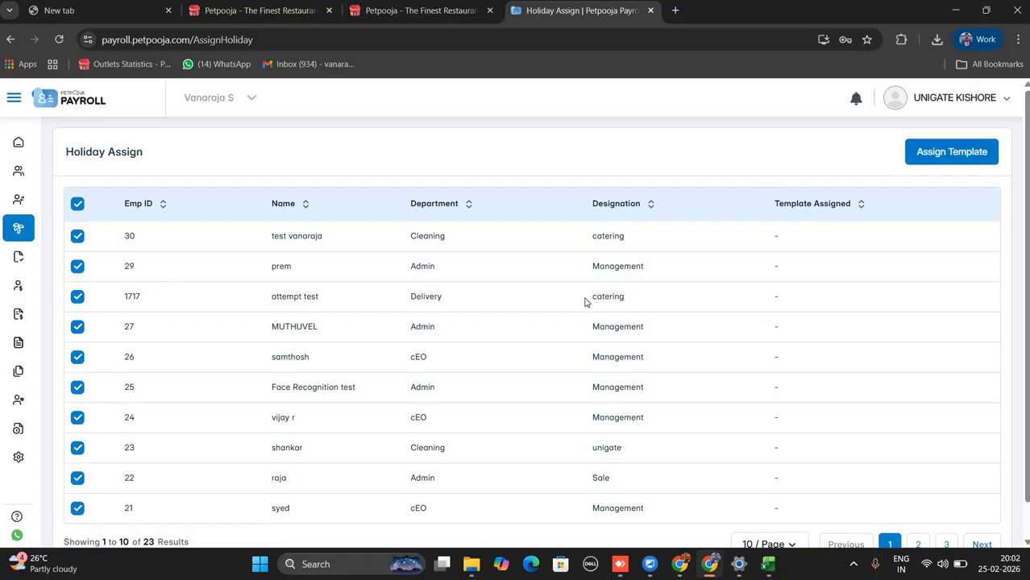
pyautogui.click(957, 153)
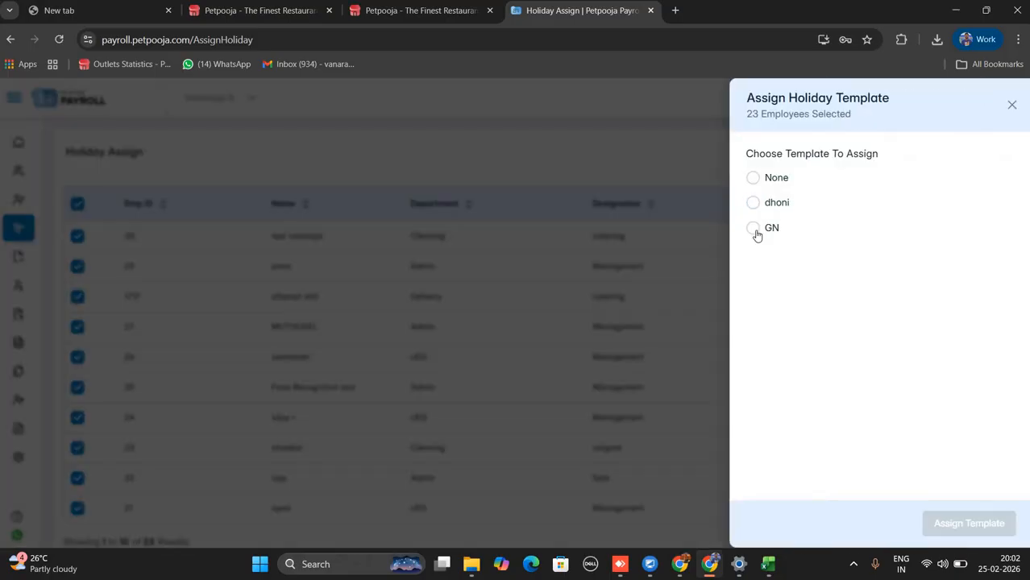
pyautogui.click(755, 230)
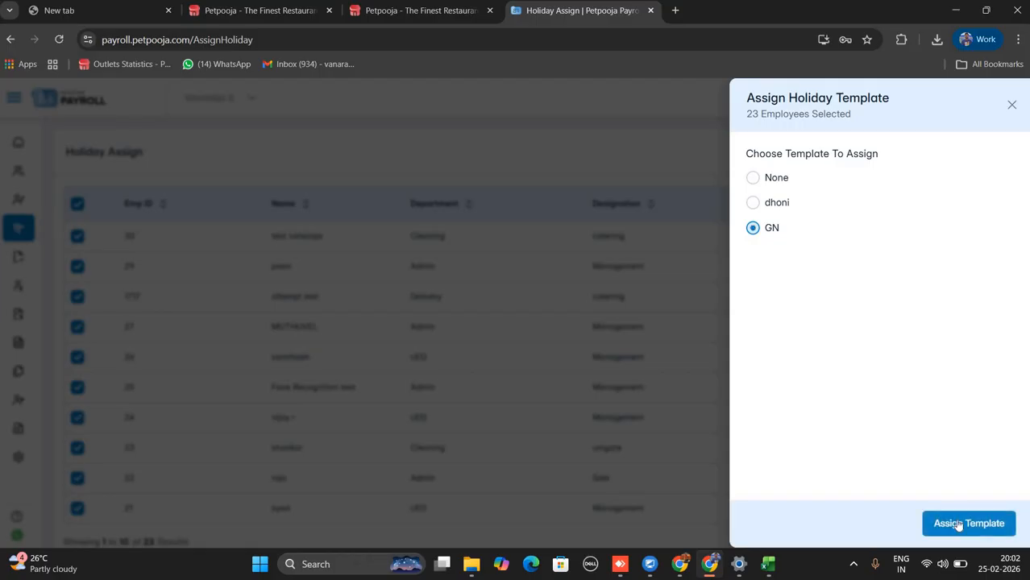
pyautogui.click(964, 518)
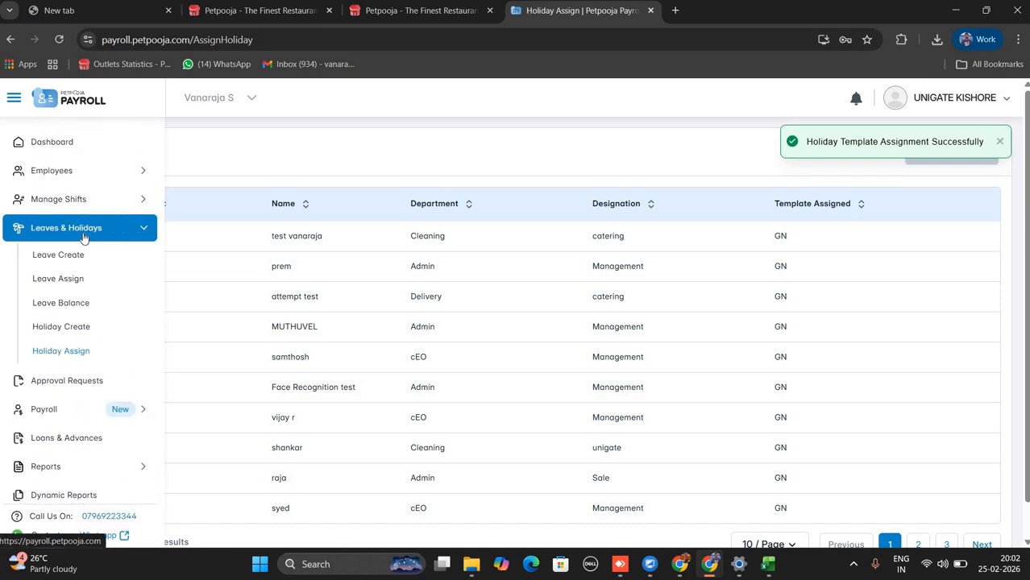
pyautogui.click(83, 234)
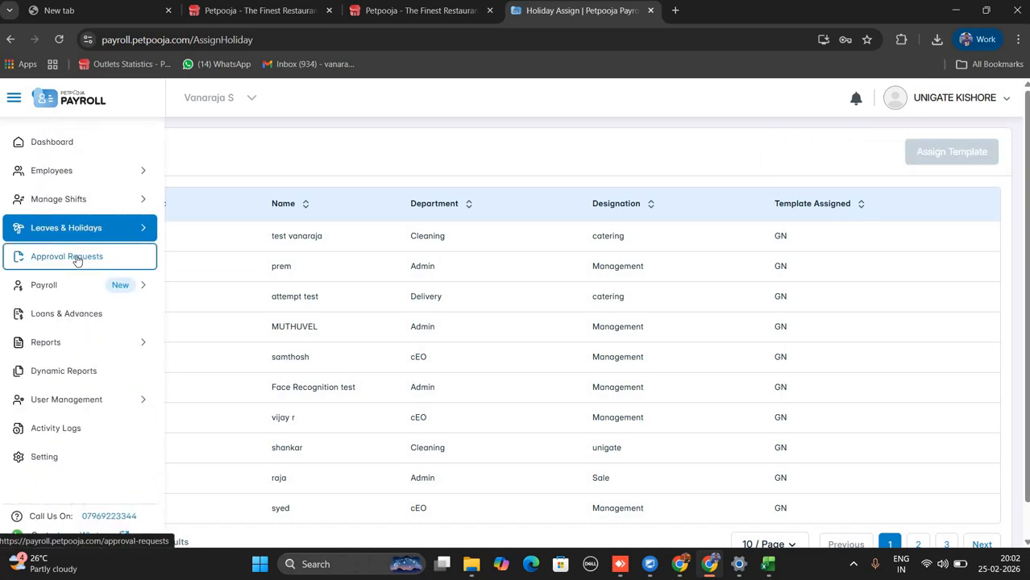
pyautogui.click(77, 258)
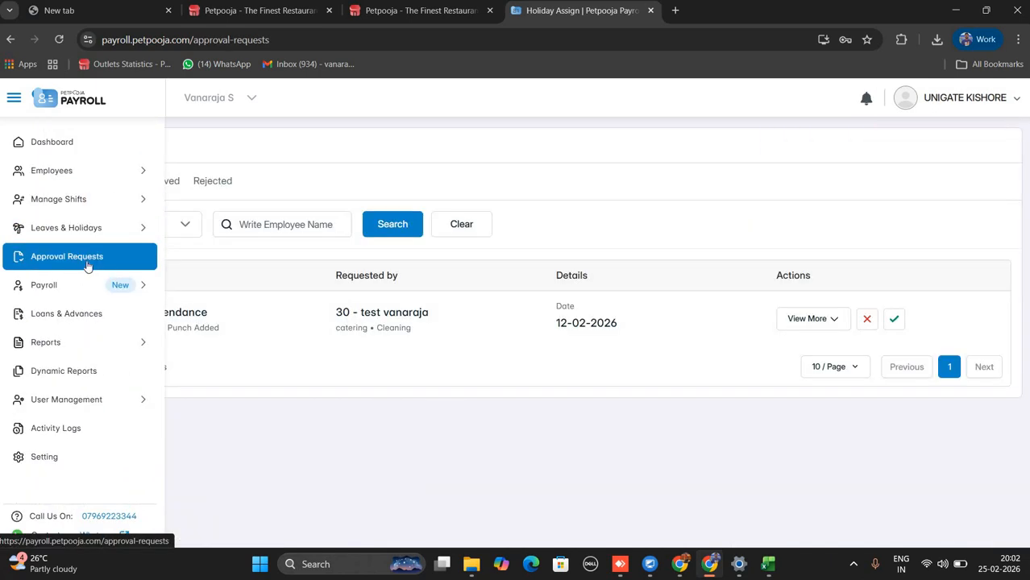
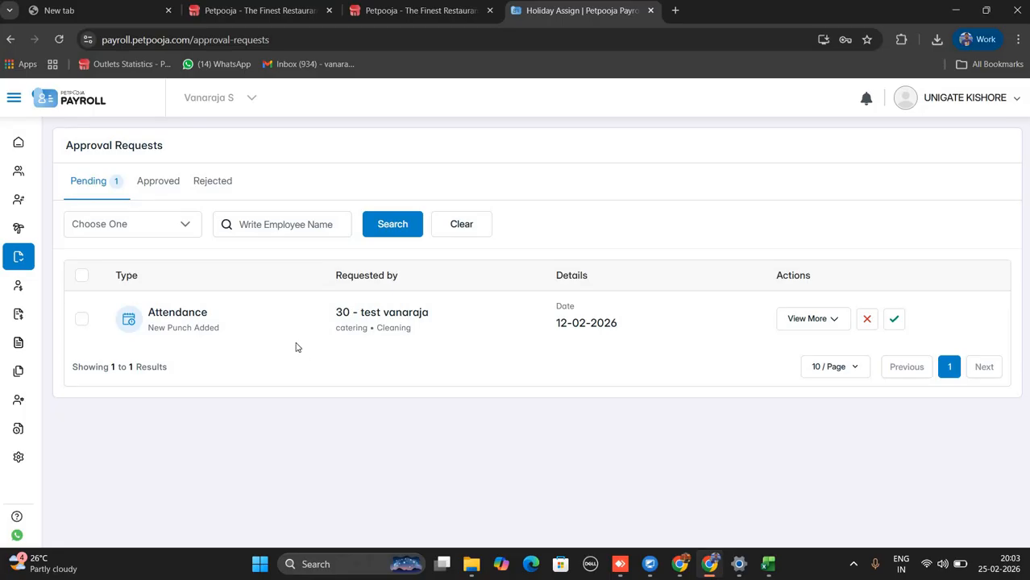
# Accept employee 30's pending Full Day attendance request for 12-02-2026.
pyautogui.moveTo(64, 306)
pyautogui.moveTo(73, 266)
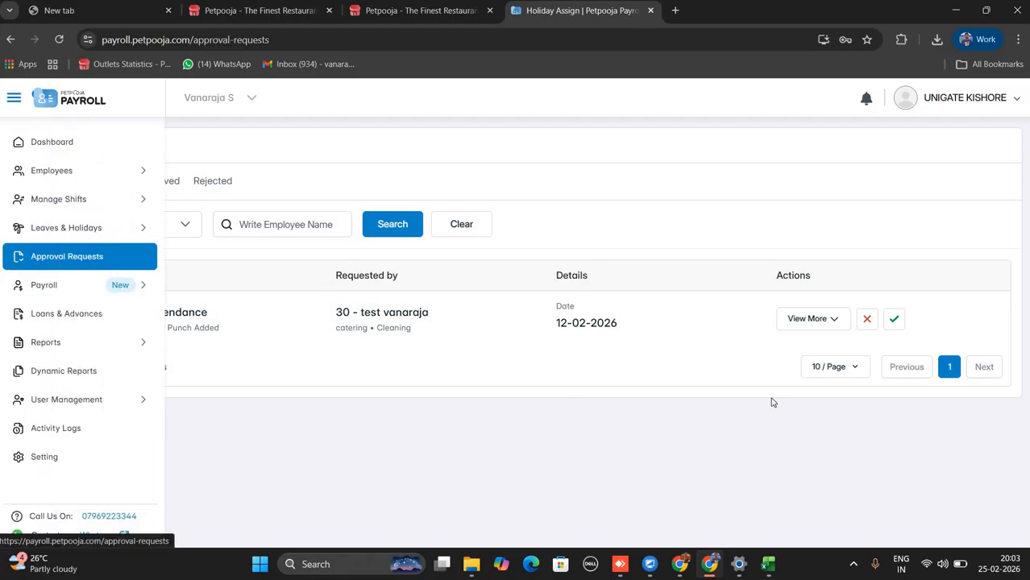
pyautogui.click(824, 321)
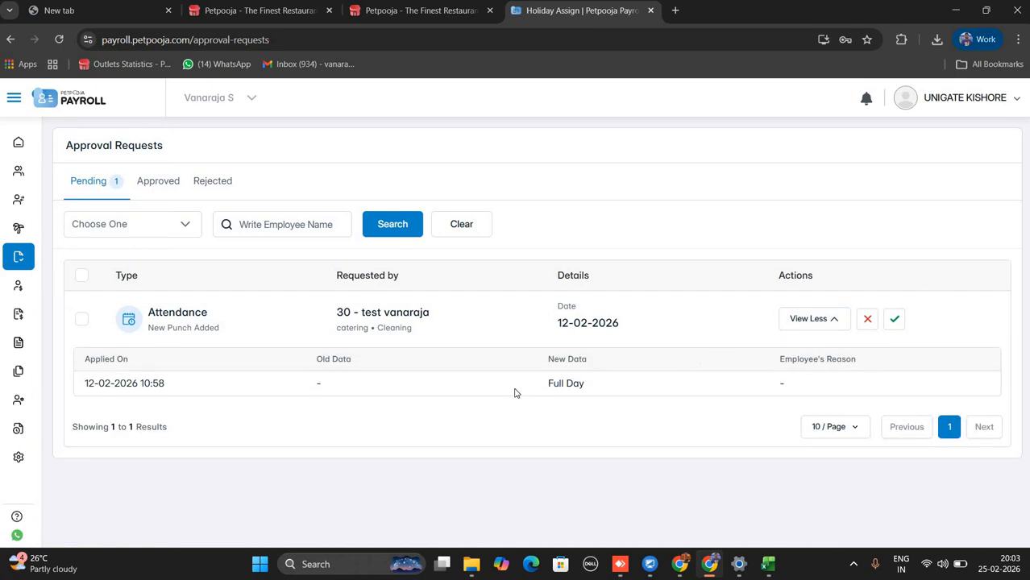
pyautogui.moveTo(543, 392); pyautogui.dragTo(695, 382)
pyautogui.click(893, 322)
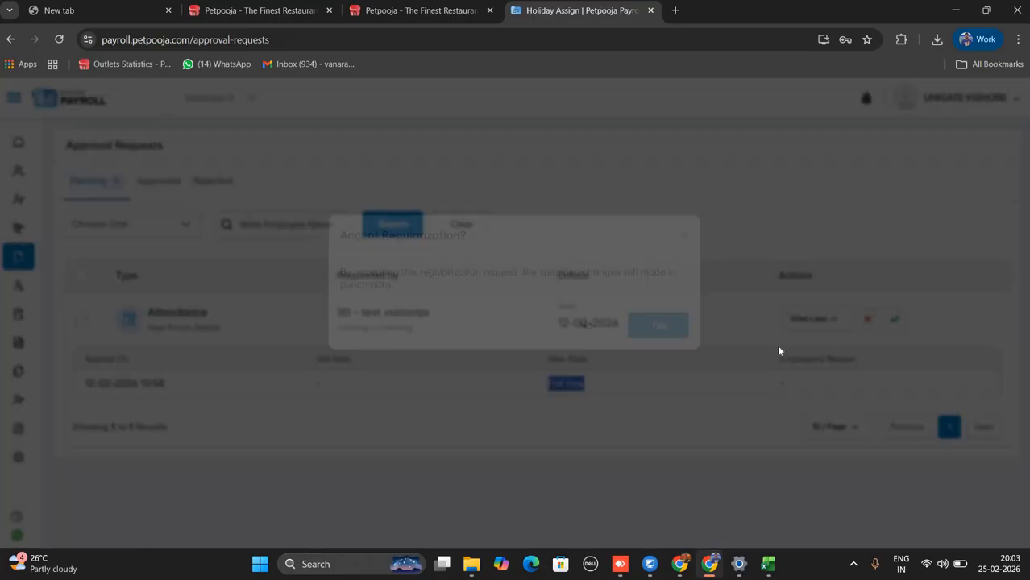
pyautogui.click(667, 358)
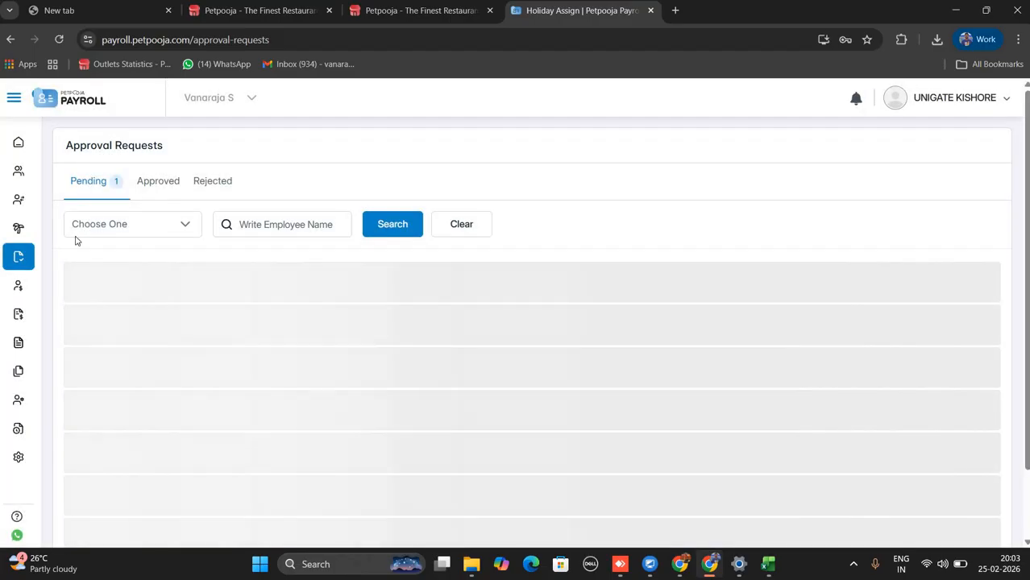
pyautogui.moveTo(72, 278)
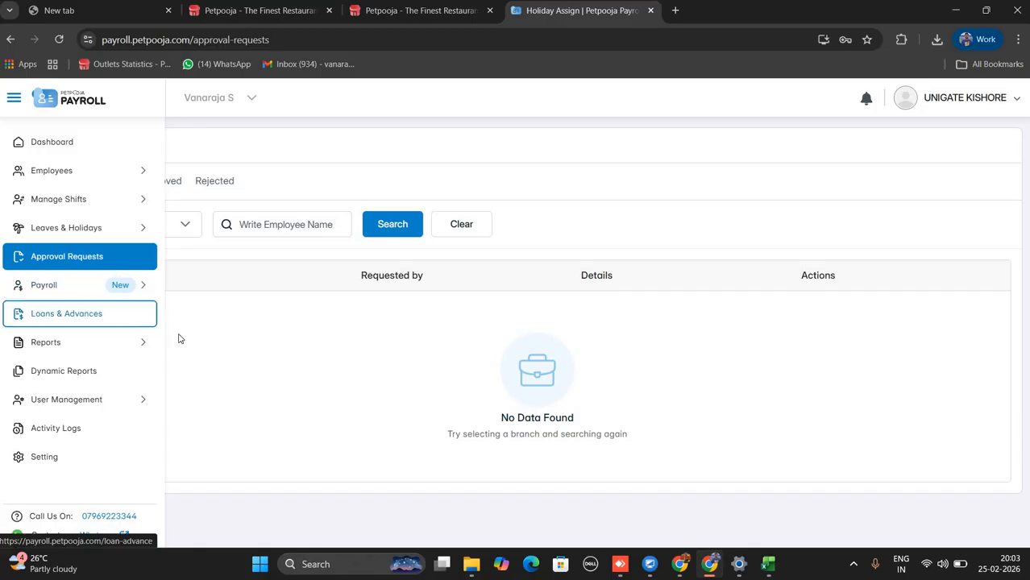
# Open the Payroll Group list with its three default groups and start a new group.
pyautogui.click(64, 289)
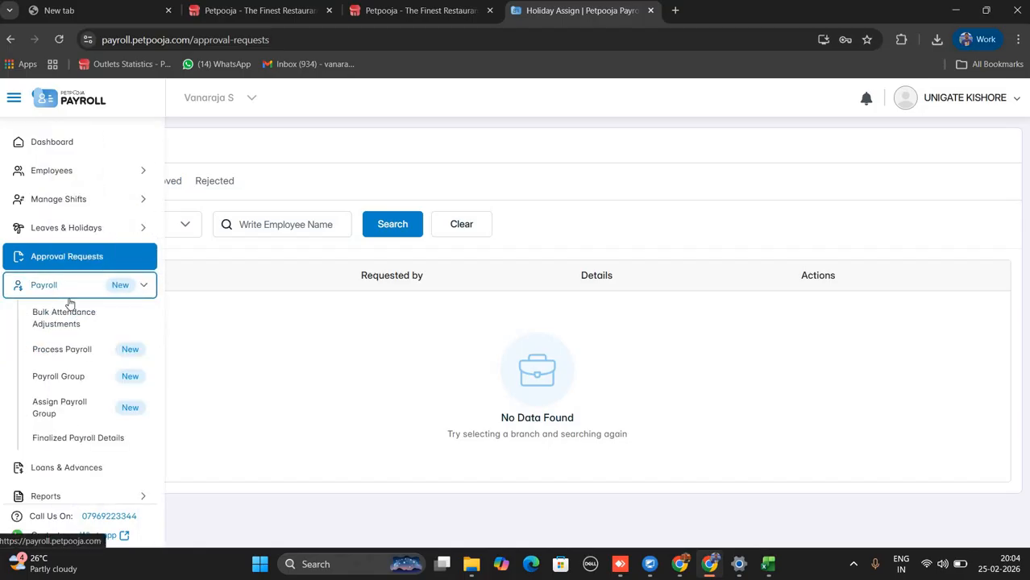
pyautogui.click(70, 379)
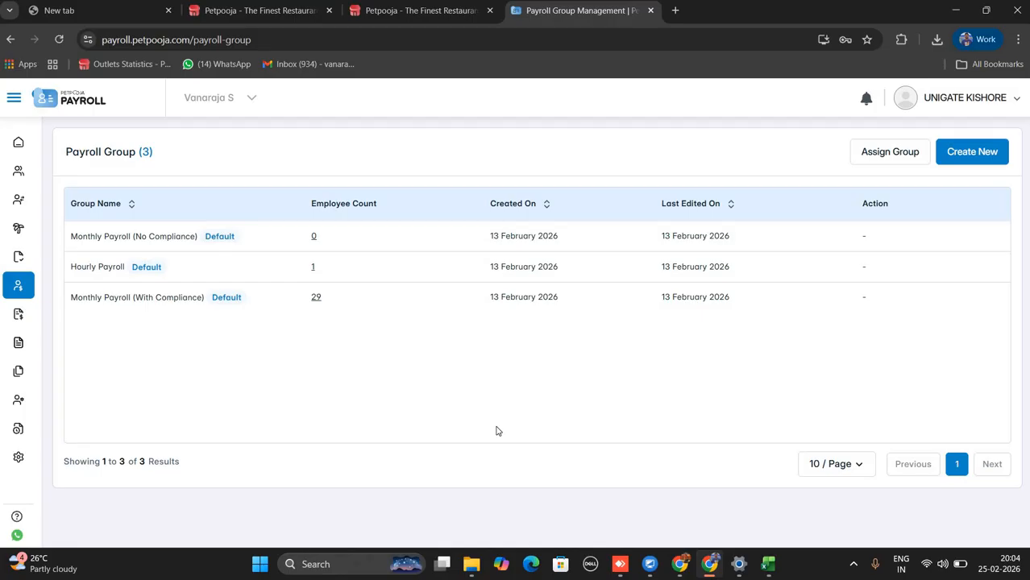
pyautogui.click(975, 152)
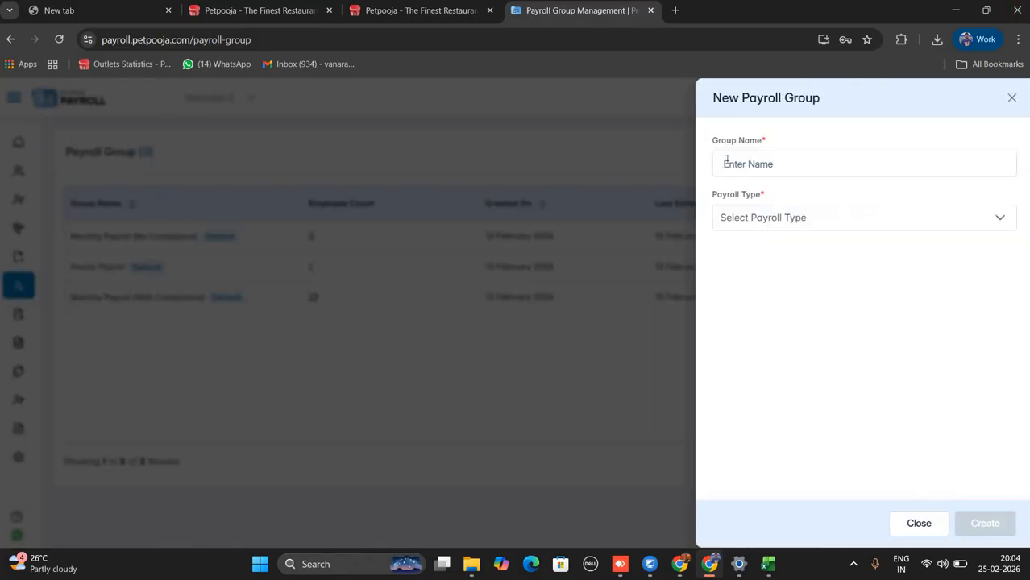
# Create a payroll group named SALES with payroll type Monthly Without Compliance.
pyautogui.click(728, 162)
pyautogui.write('SALWES')
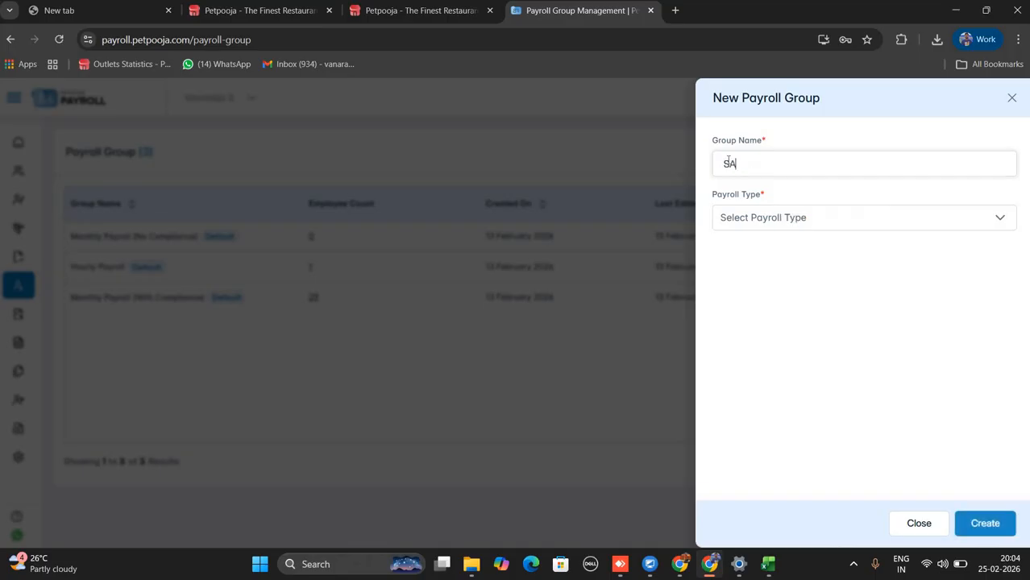
pyautogui.press('BackSpace')
pyautogui.press('BackSpace')
pyautogui.press('BackSpace')
pyautogui.write('ES')
pyautogui.click(798, 225)
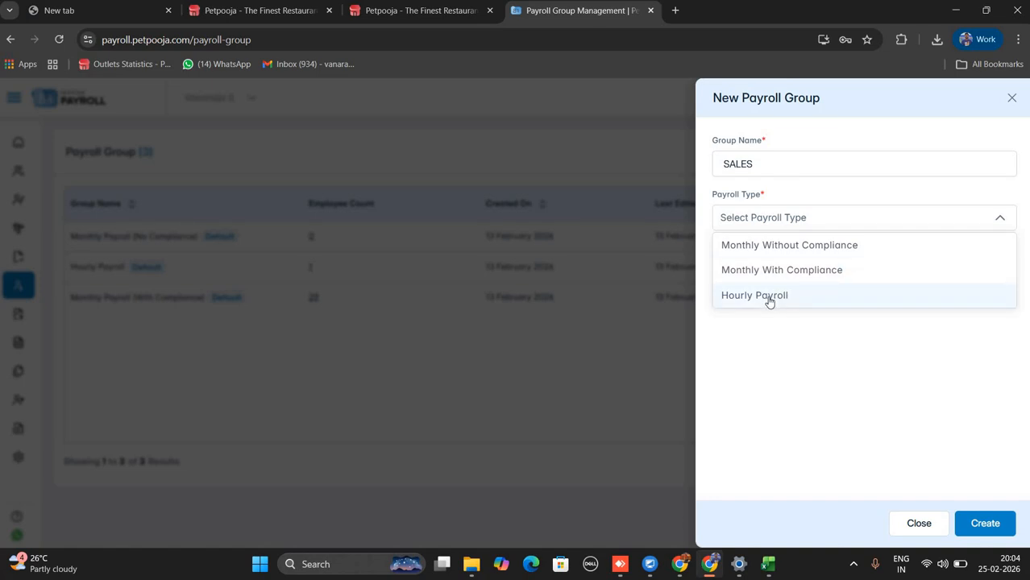
pyautogui.click(812, 248)
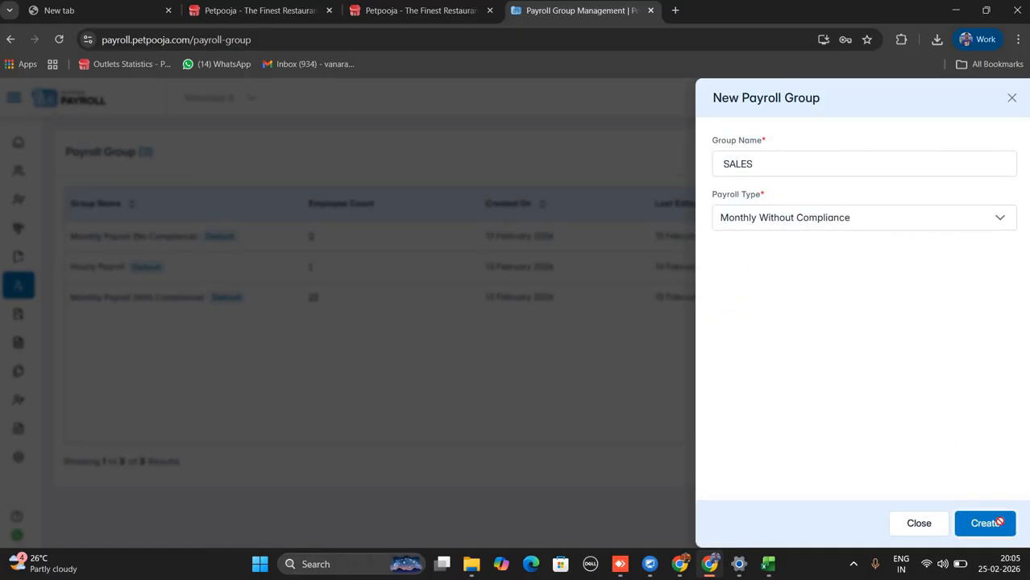
pyautogui.click(1000, 522)
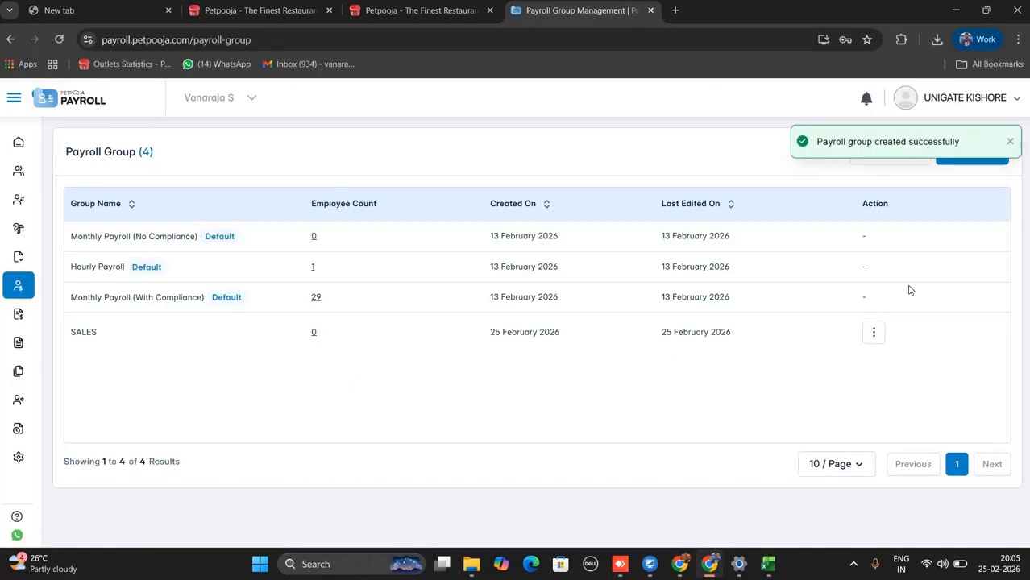
# Filter Assign Payroll Group by Monthly Without Compliance, then check the SALES group's employees.
pyautogui.moveTo(62, 372)
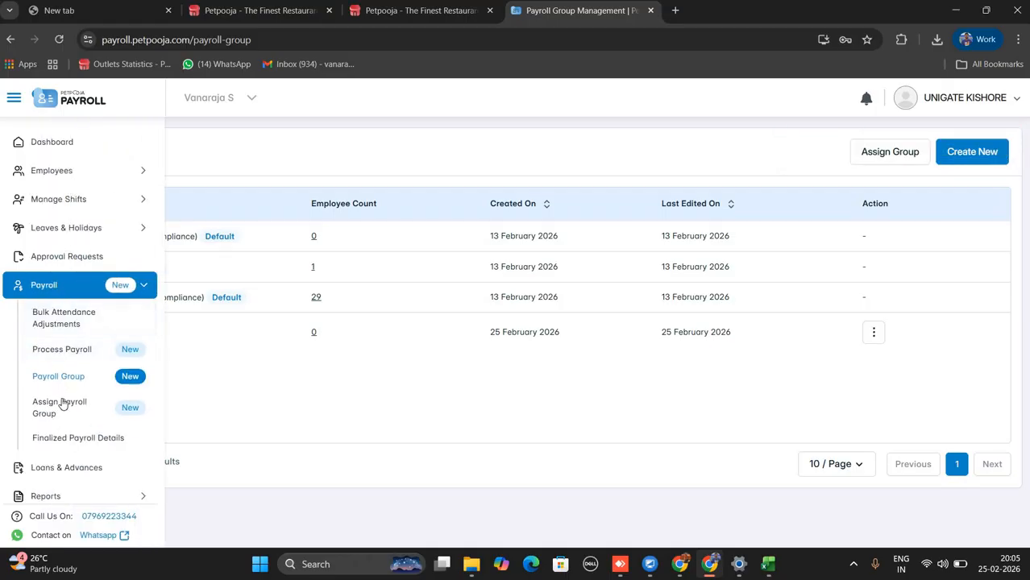
pyautogui.click(62, 403)
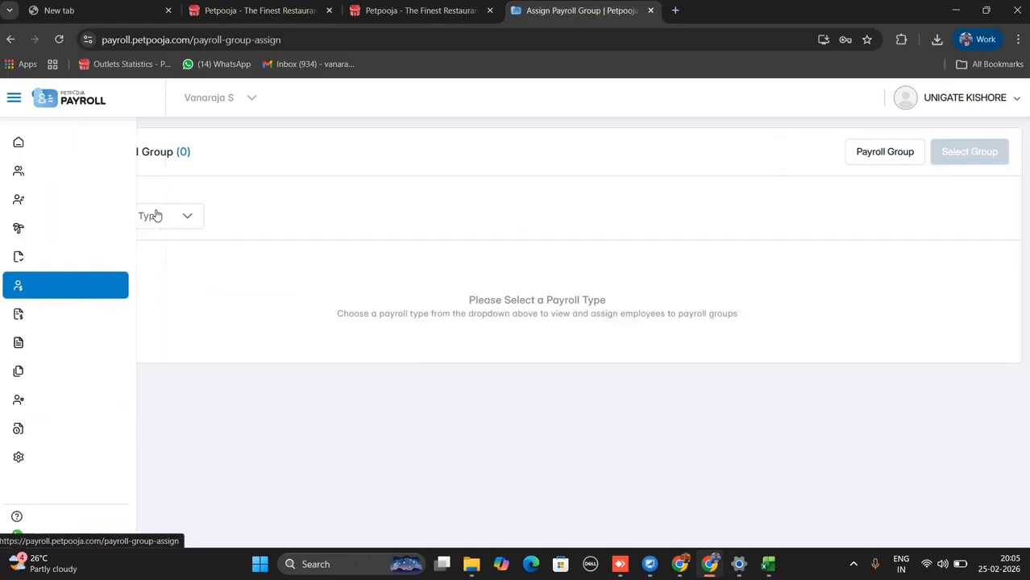
pyautogui.click(169, 217)
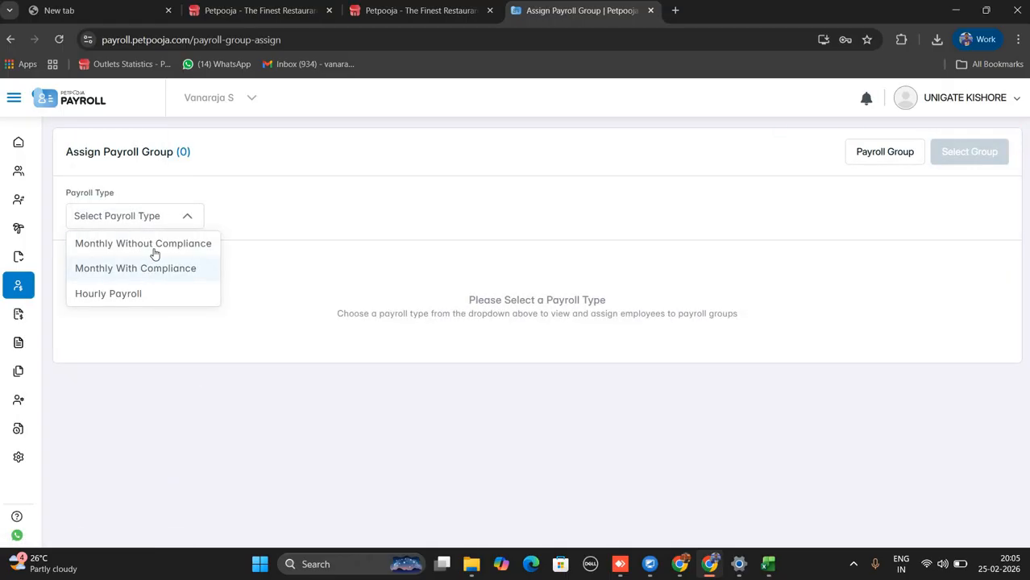
pyautogui.click(133, 242)
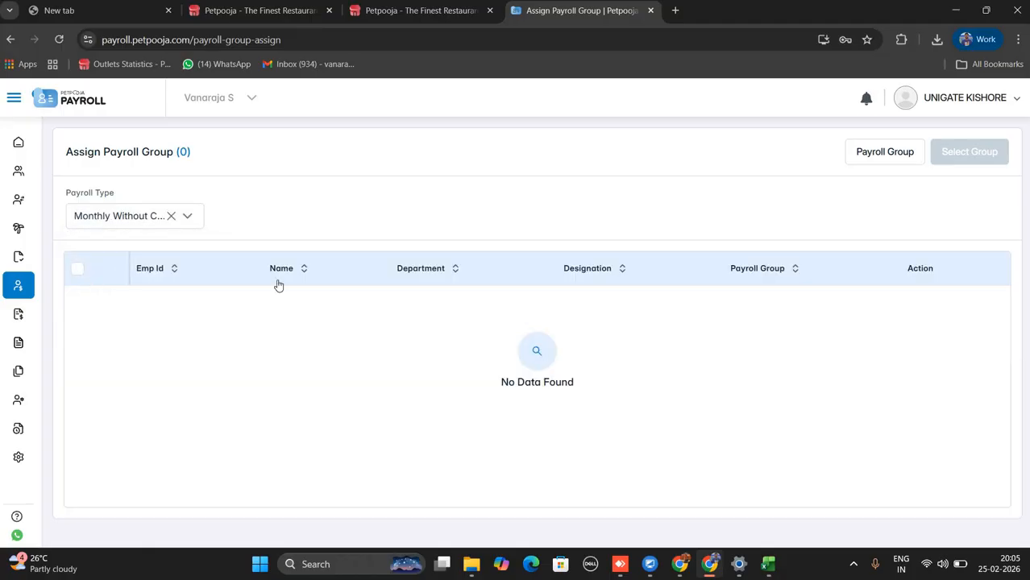
pyautogui.click(895, 157)
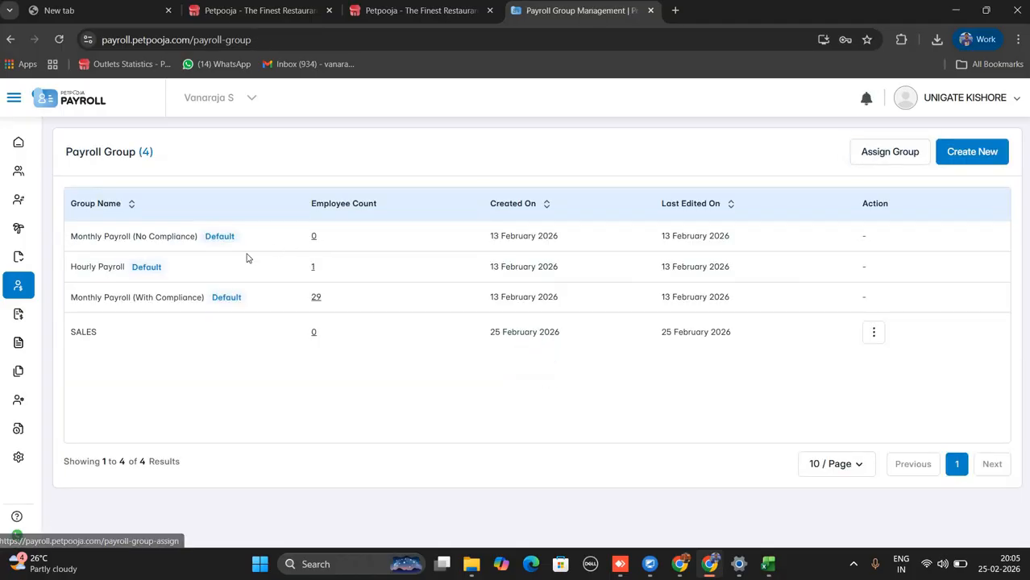
pyautogui.click(314, 332)
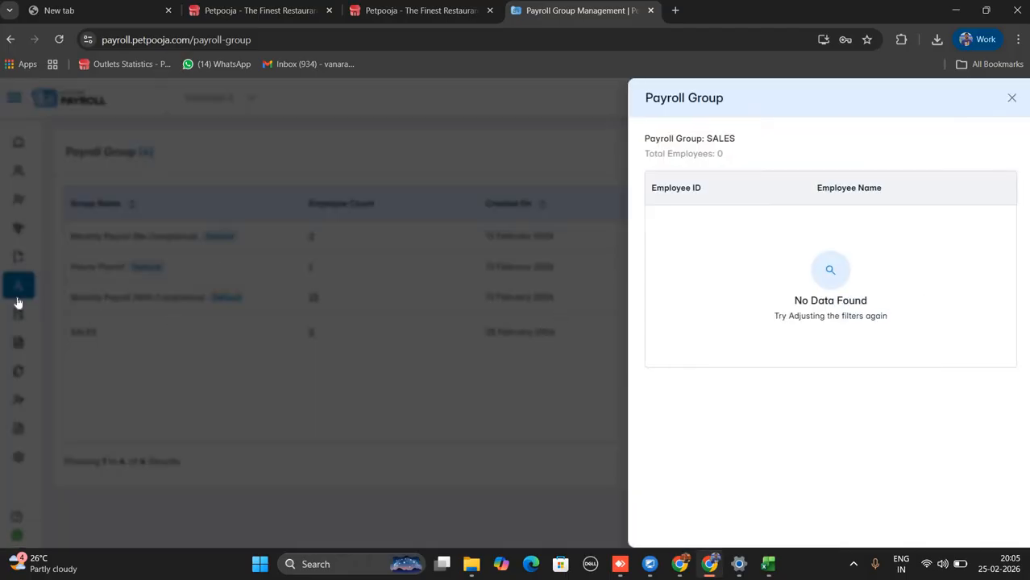
pyautogui.click(18, 302)
# Filter Assign Payroll Group to Monthly With Compliance, listing its 23 employees.
pyautogui.moveTo(44, 329)
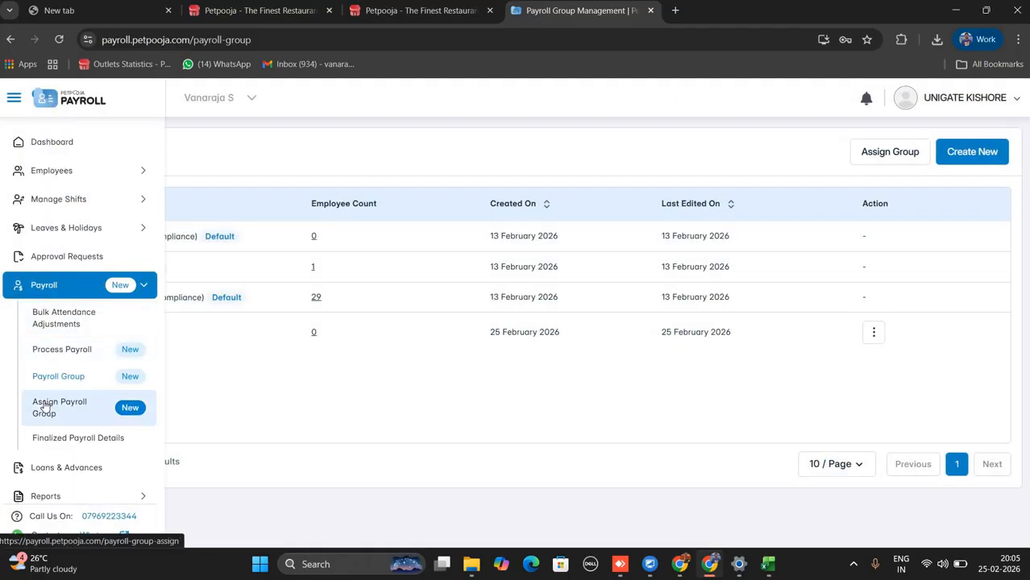
pyautogui.click(45, 408)
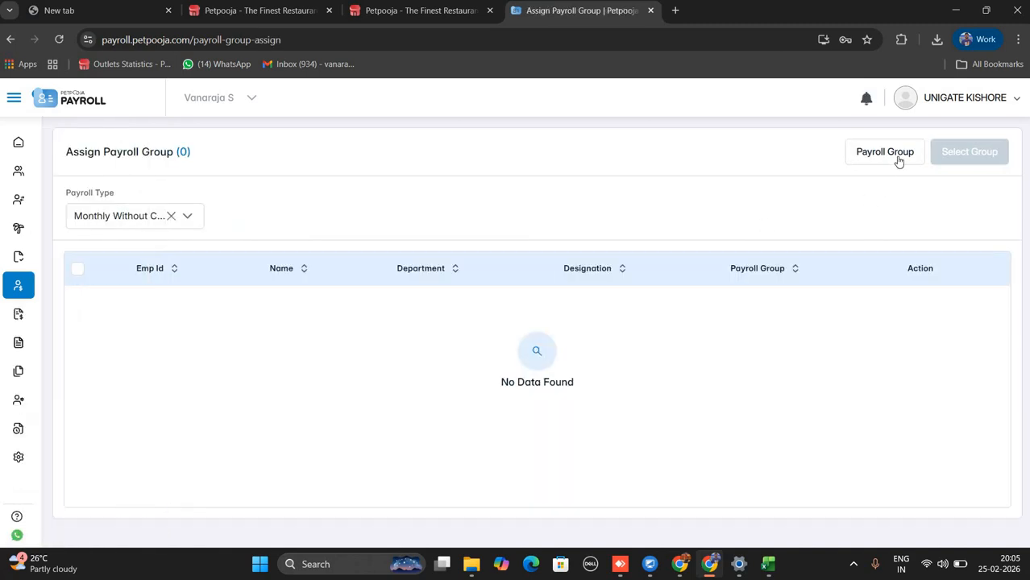
pyautogui.click(893, 161)
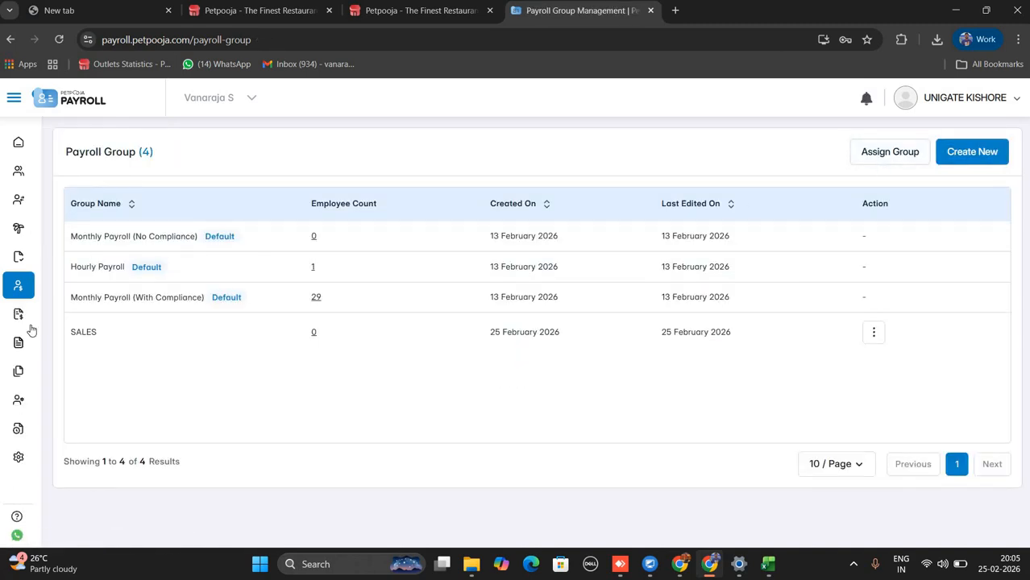
pyautogui.moveTo(47, 423)
pyautogui.click(67, 406)
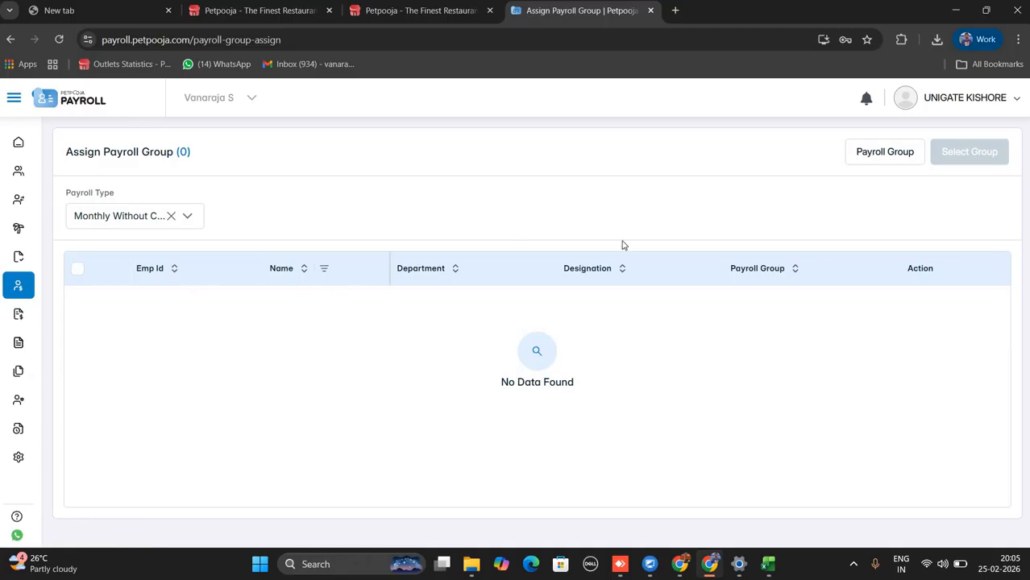
pyautogui.click(170, 219)
pyautogui.click(164, 227)
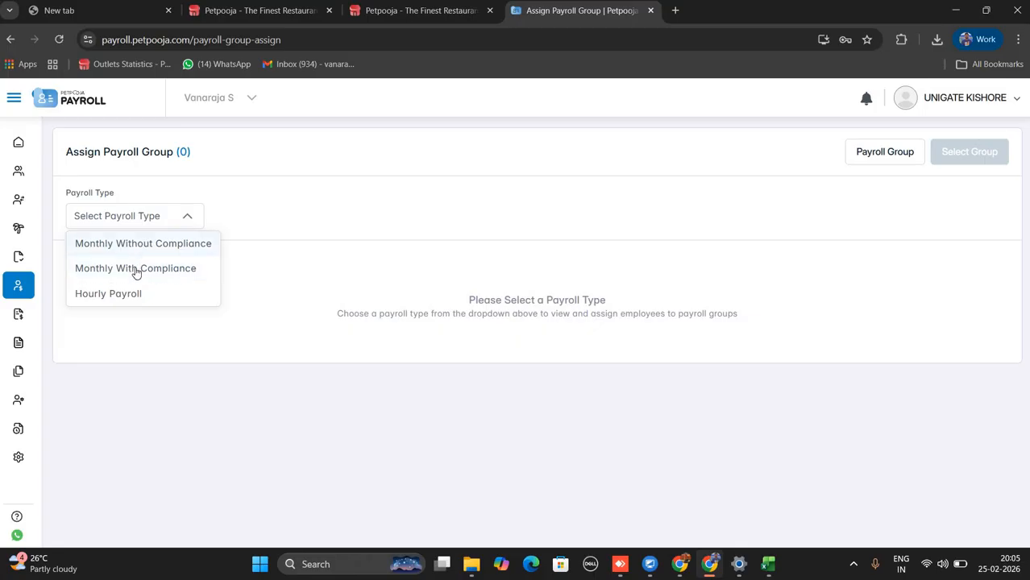
pyautogui.click(138, 269)
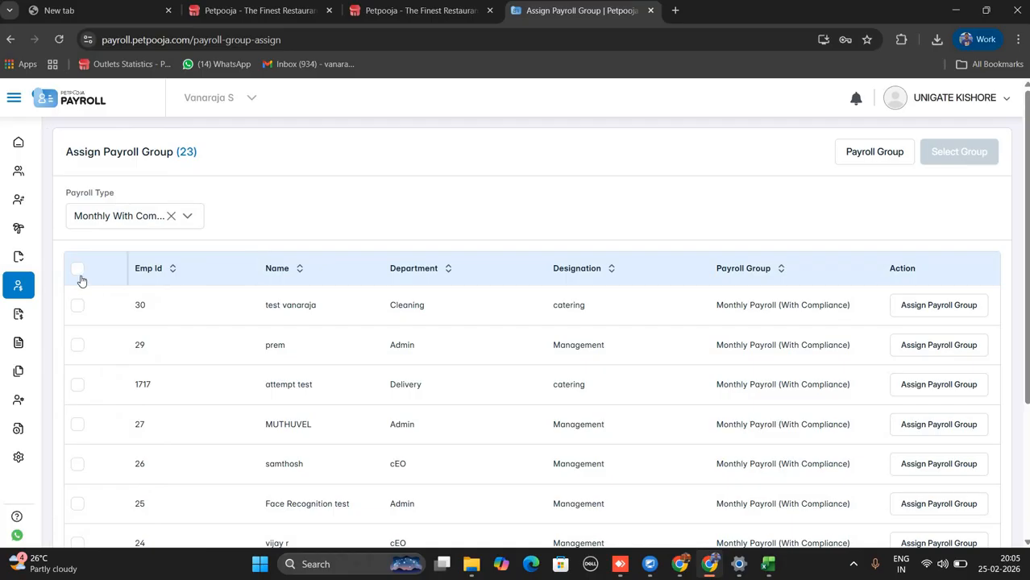
# Select employees 30 and 29 for a group change, then cancel without assigning.
pyautogui.click(78, 308)
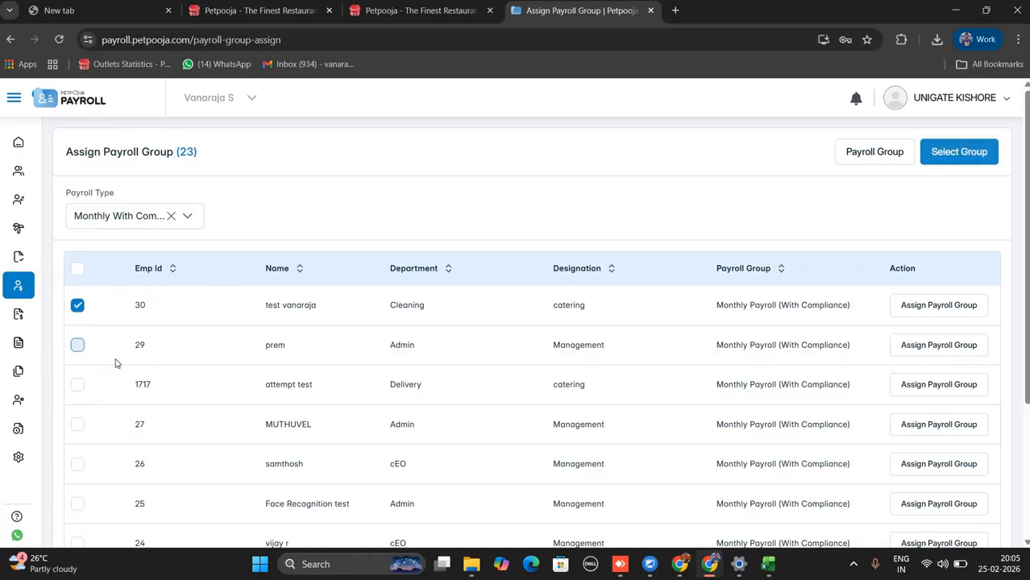
pyautogui.click(78, 345)
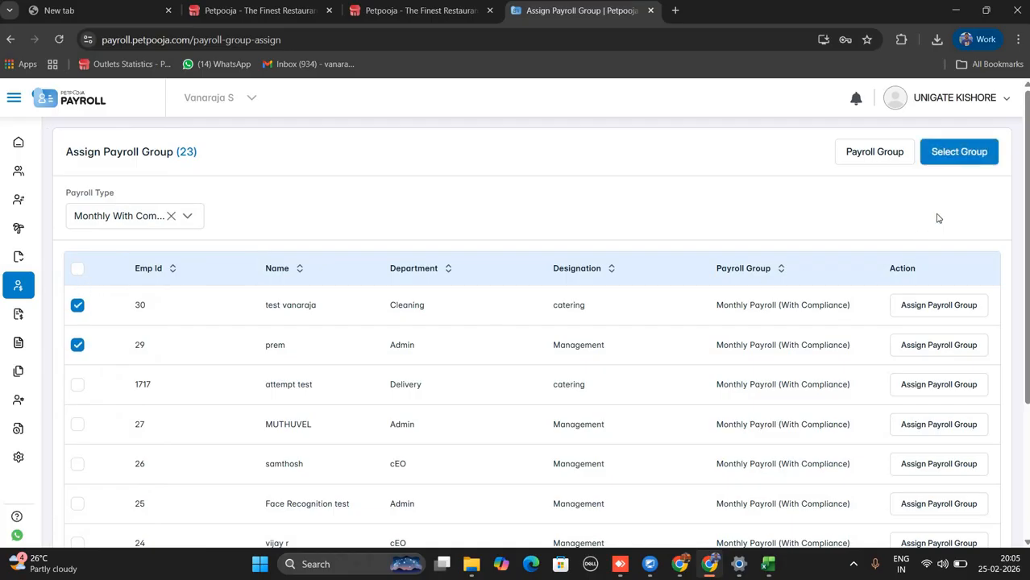
pyautogui.click(957, 161)
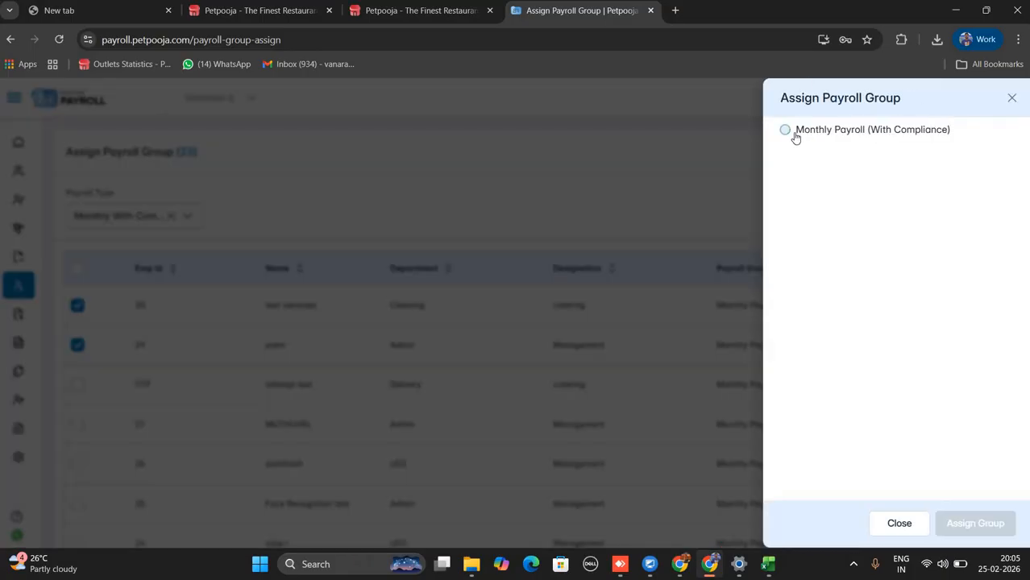
pyautogui.click(1013, 98)
pyautogui.click(877, 153)
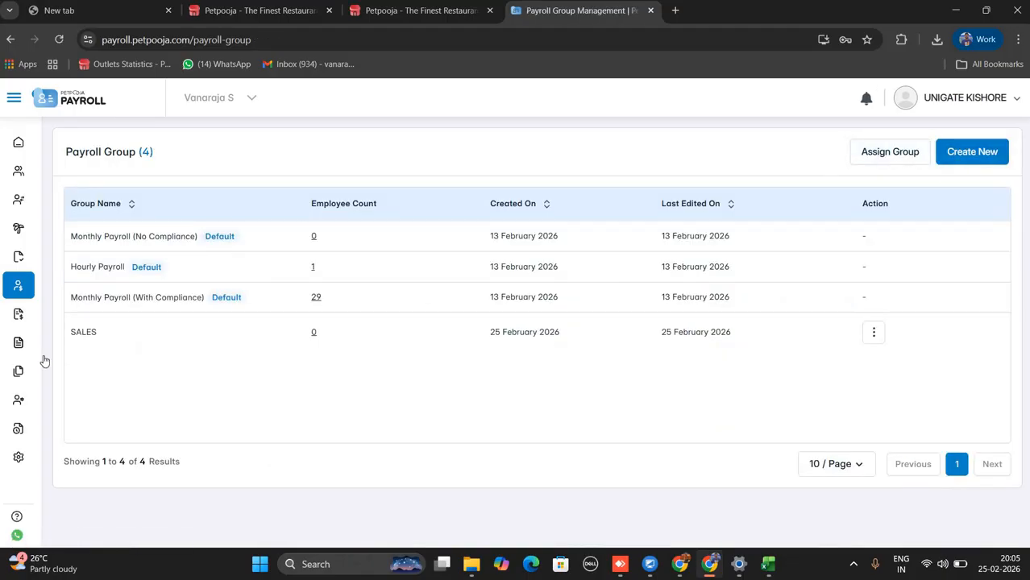
# Select all 23 employees for a group change, then cancel without reassigning.
pyautogui.moveTo(50, 403)
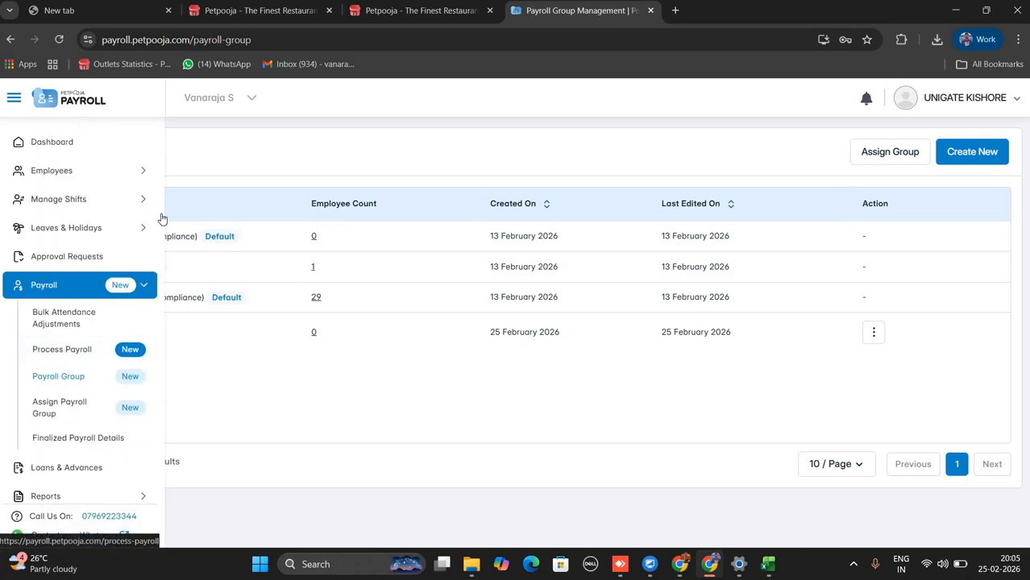
pyautogui.click(60, 405)
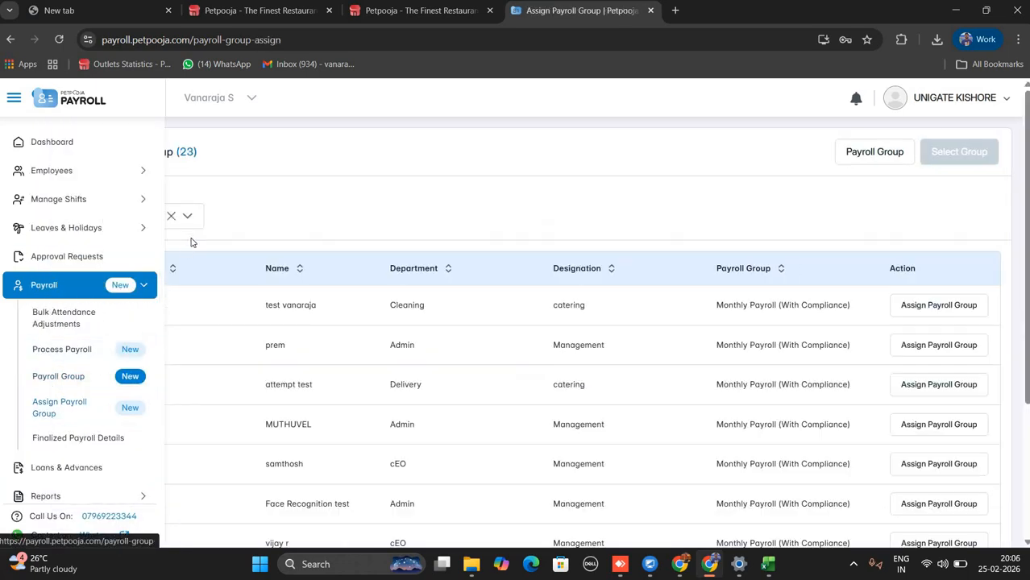
pyautogui.click(77, 268)
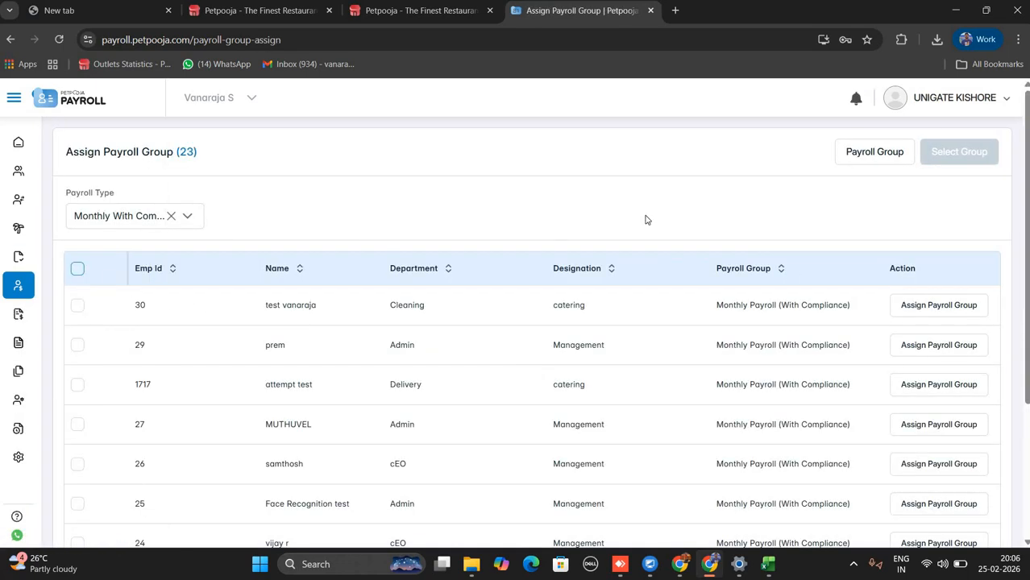
pyautogui.click(927, 151)
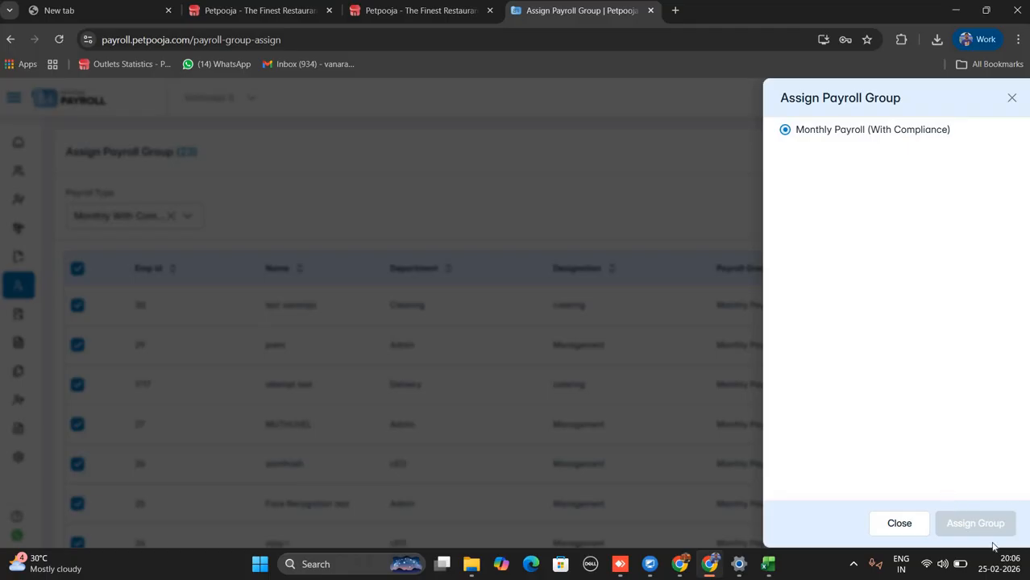
pyautogui.click(1012, 99)
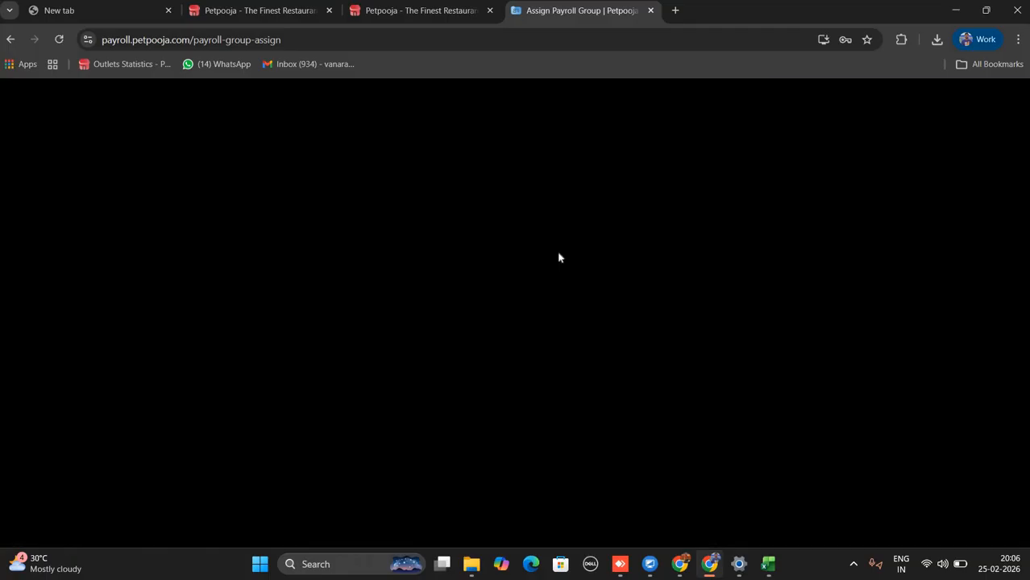
pyautogui.moveTo(76, 306)
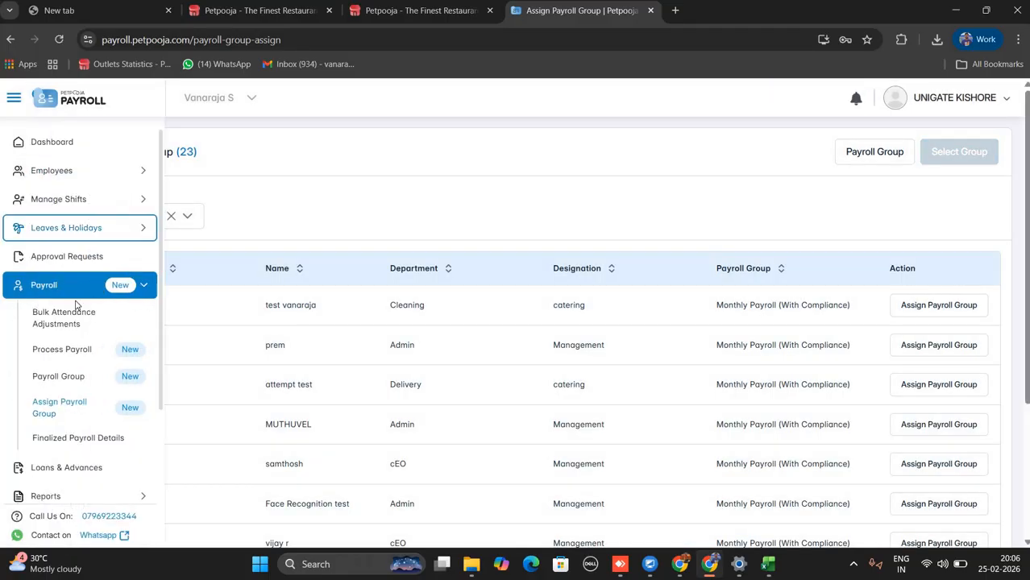
# Load the SALES group in Process Payroll and dismiss the Important Update notice.
pyautogui.click(67, 362)
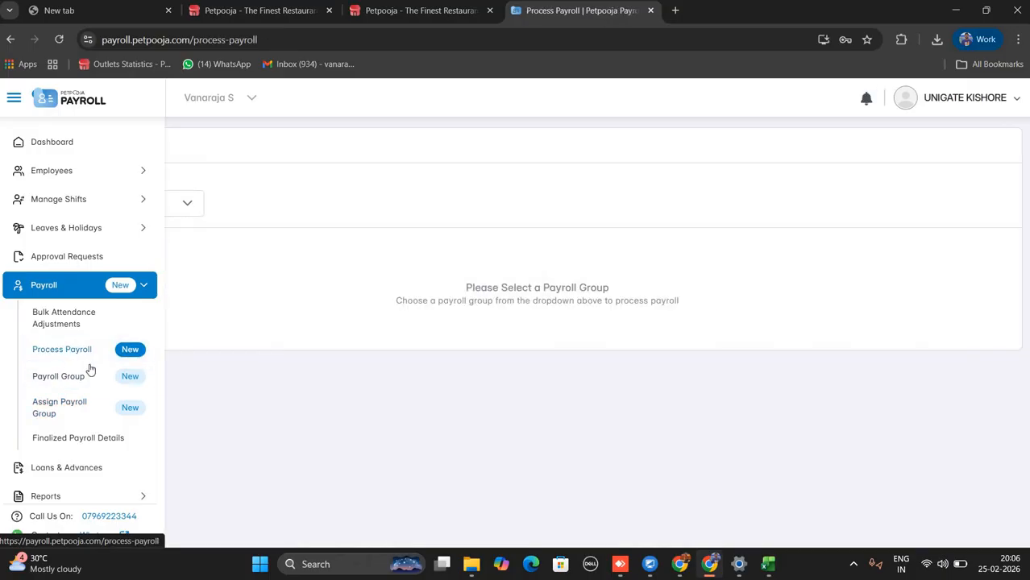
pyautogui.click(183, 205)
pyautogui.click(139, 232)
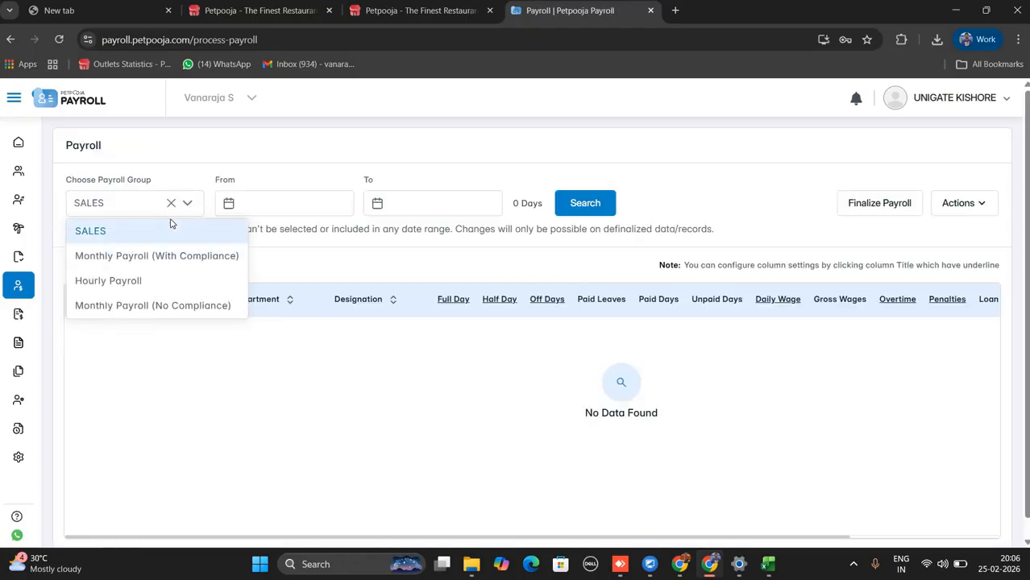
pyautogui.click(171, 226)
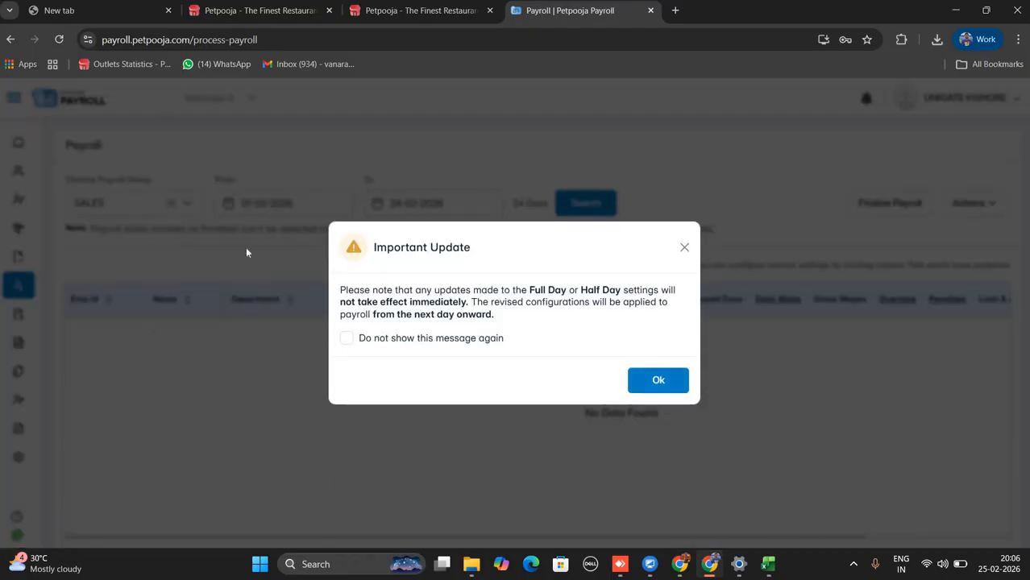
pyautogui.click(246, 253)
# Switch to Monthly Payroll (With Compliance) and review 23 employees' wages for 31-01-2026 to 24-02-2026.
pyautogui.click(161, 207)
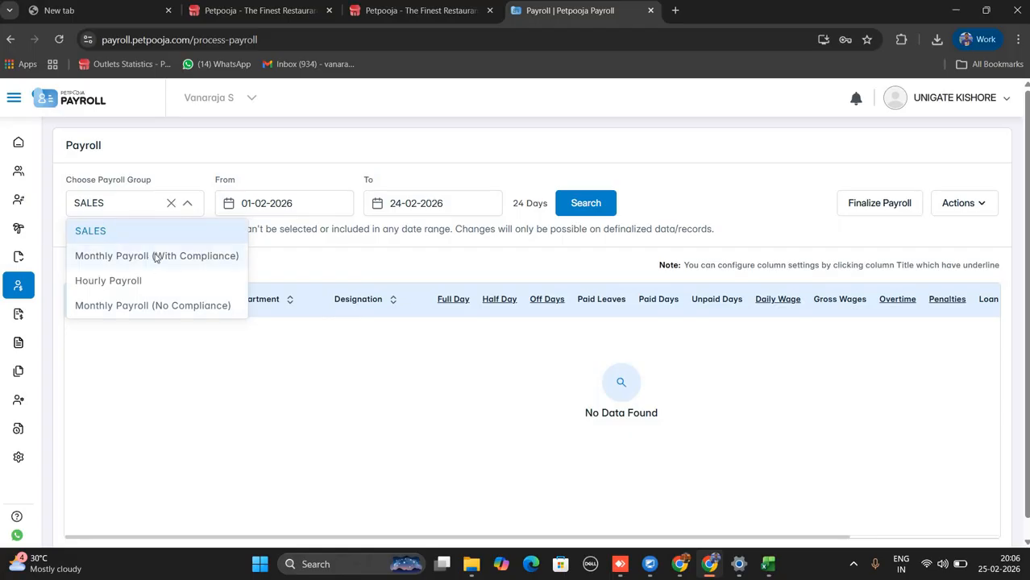
pyautogui.click(157, 257)
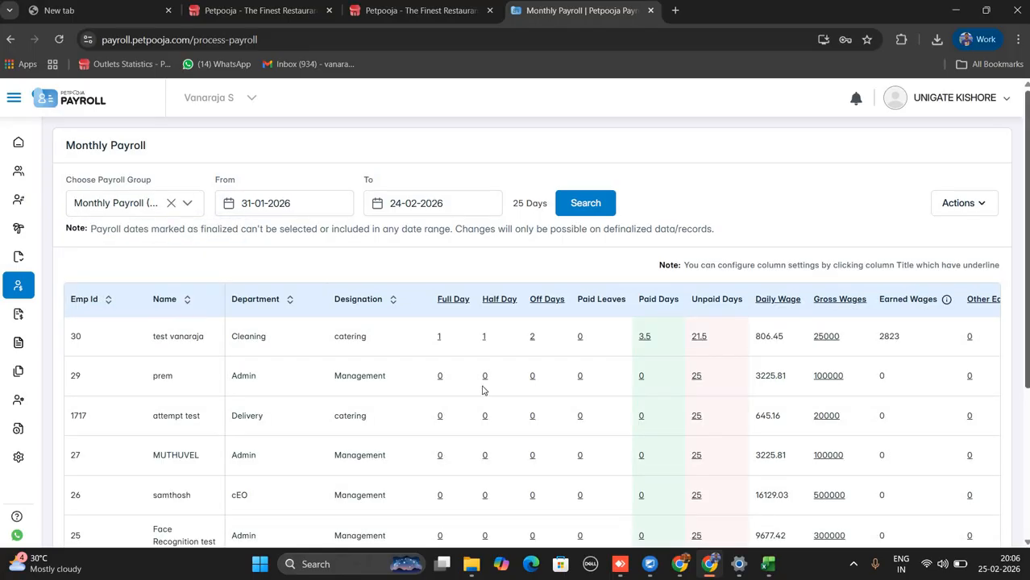
pyautogui.scroll(-1, 508, 384)
pyautogui.scroll(-2, 507, 384)
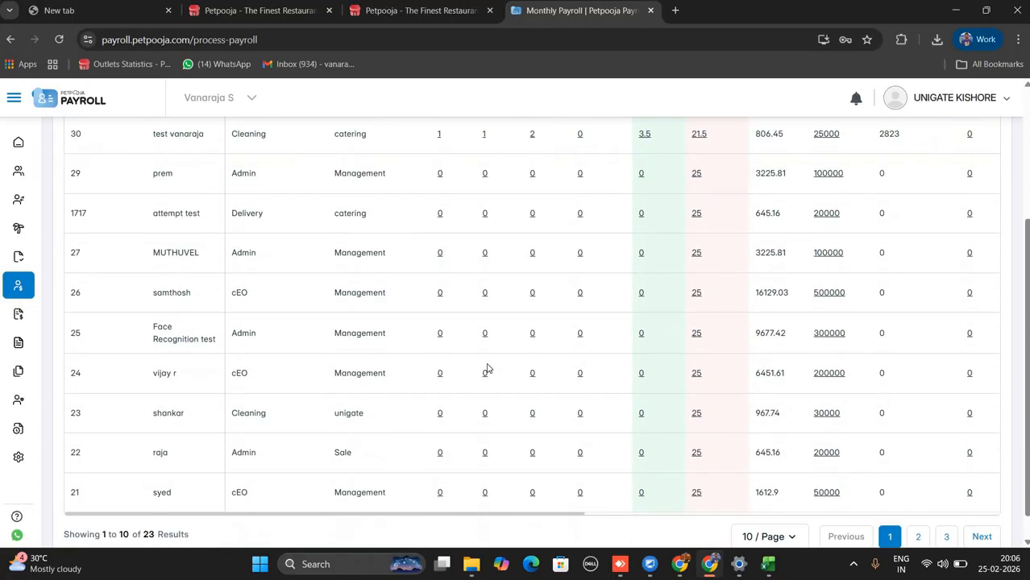
pyautogui.scroll(1, 279, 291)
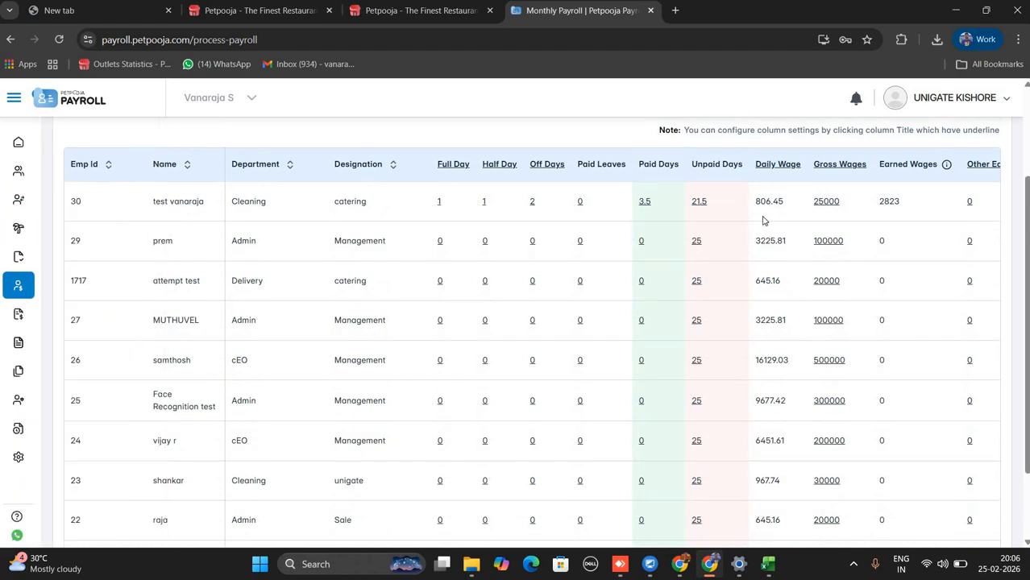
pyautogui.scroll(2, 695, 279)
pyautogui.moveTo(38, 312)
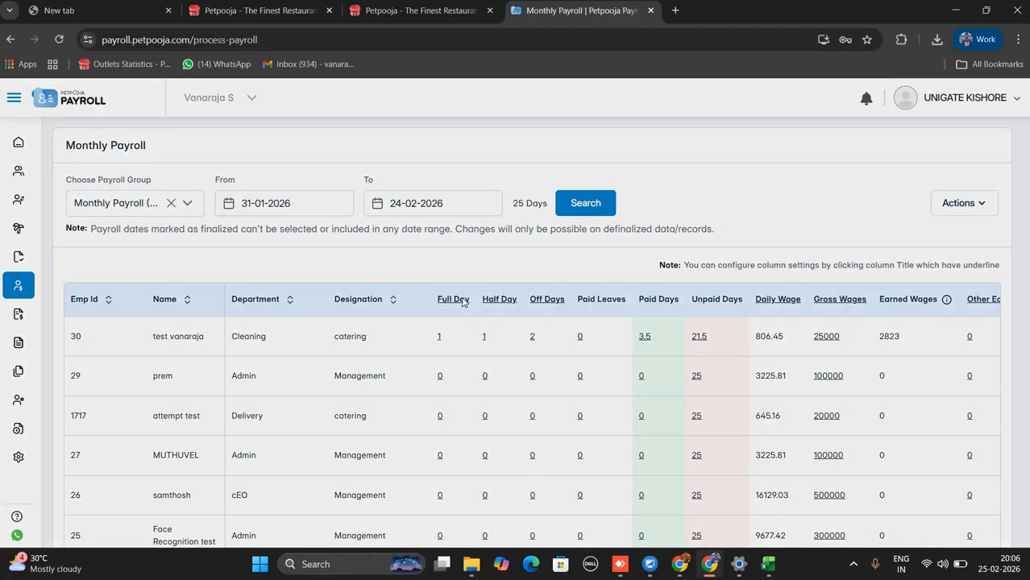
pyautogui.click(453, 299)
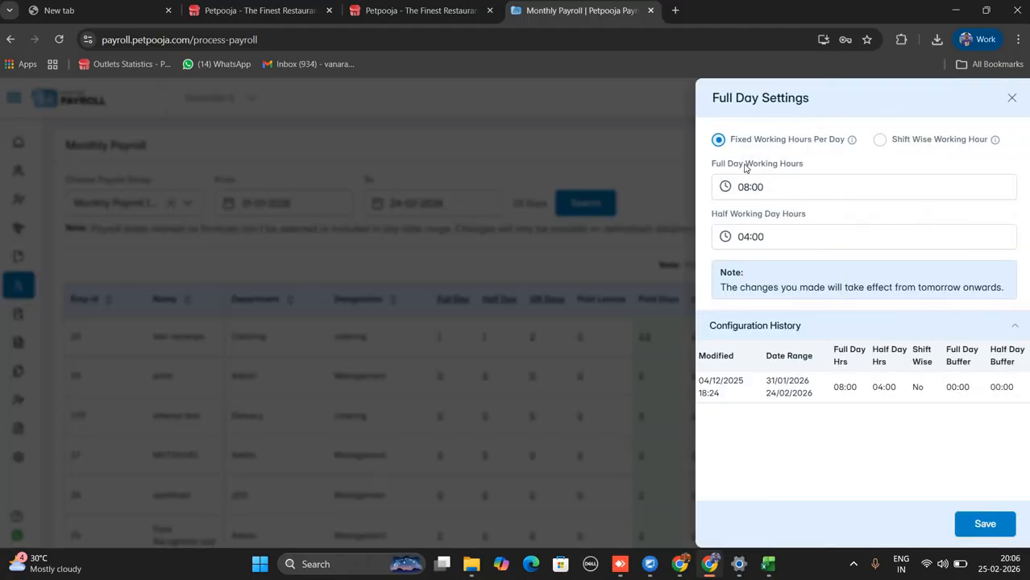
pyautogui.moveTo(722, 167); pyautogui.dragTo(809, 158)
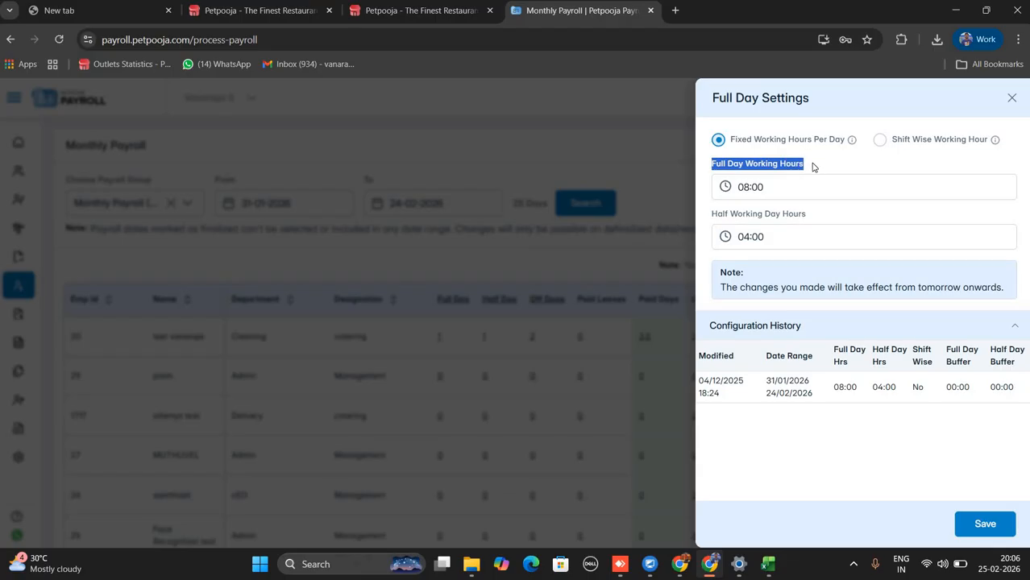
pyautogui.click(773, 194)
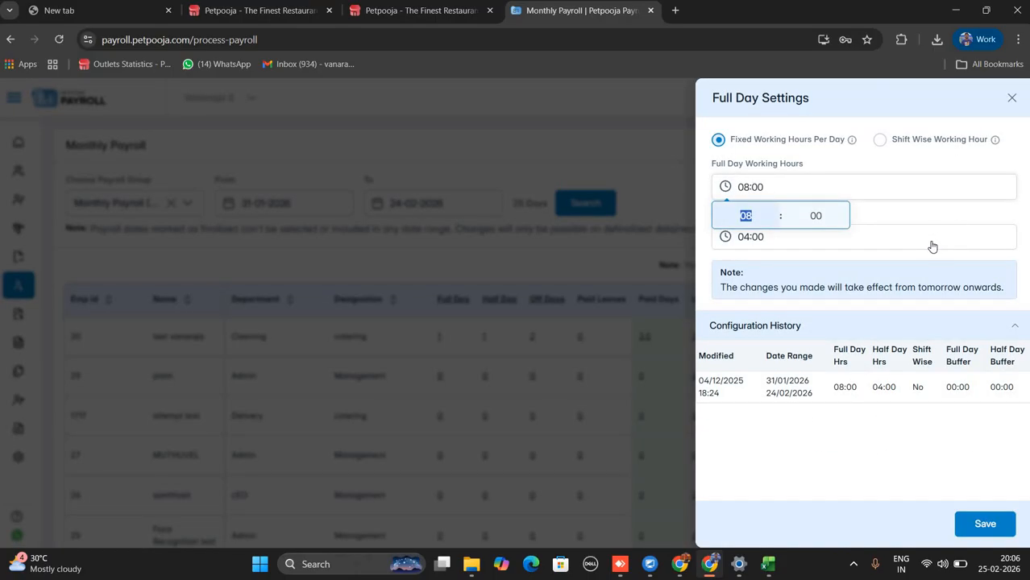
pyautogui.click(926, 242)
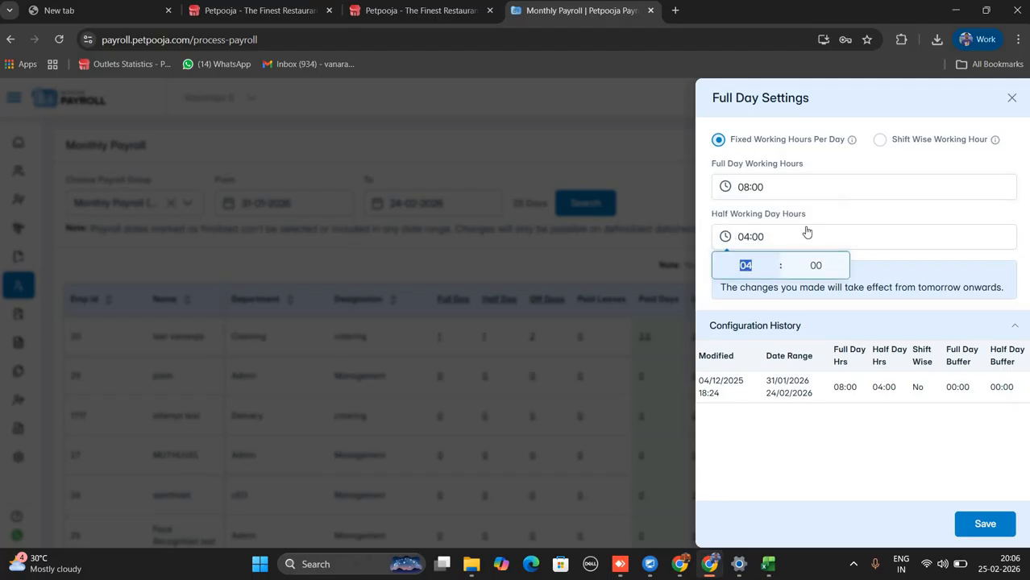
pyautogui.press('Escape')
pyautogui.click(903, 258)
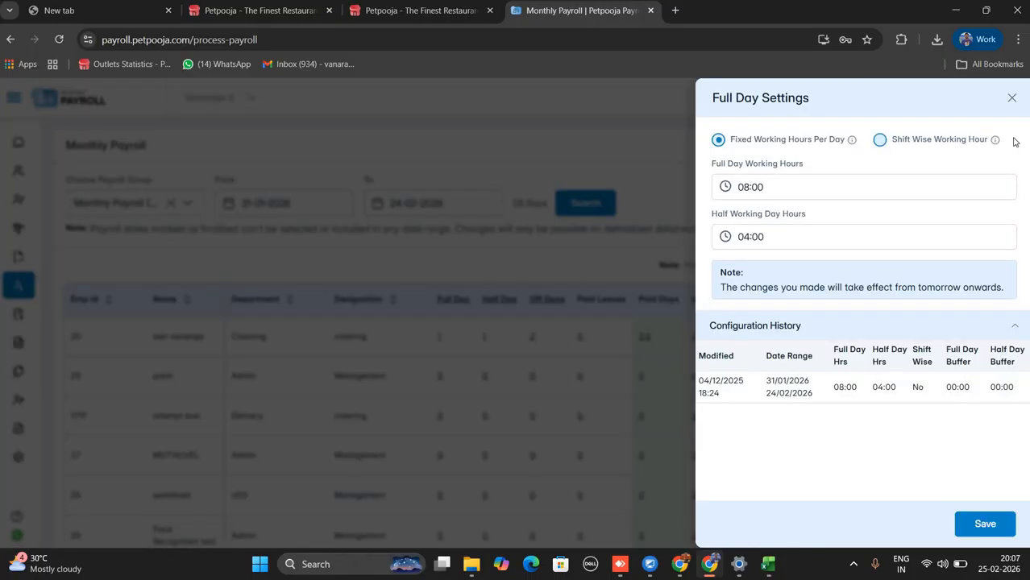
pyautogui.moveTo(997, 140)
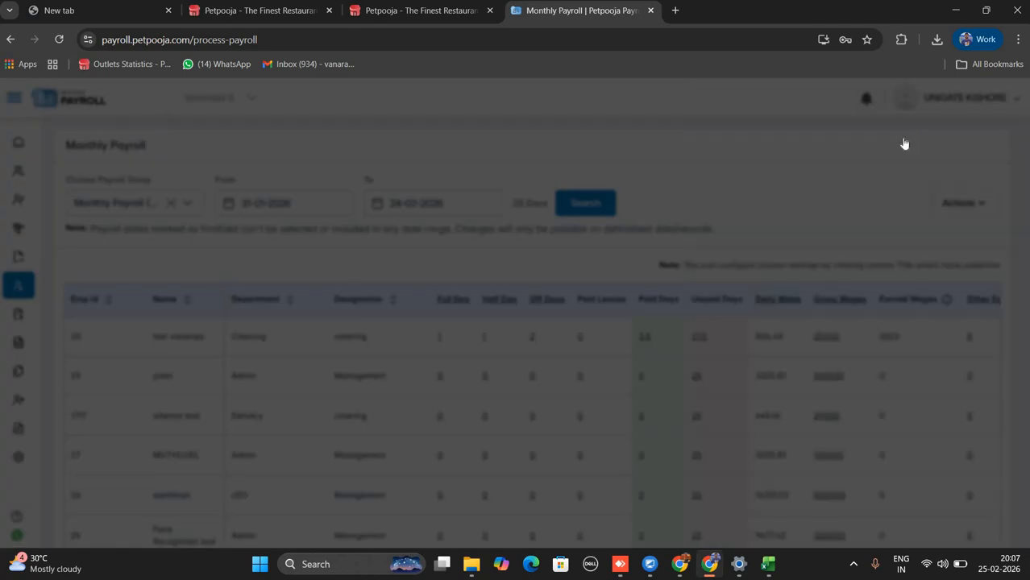
pyautogui.tripleClick(900, 143)
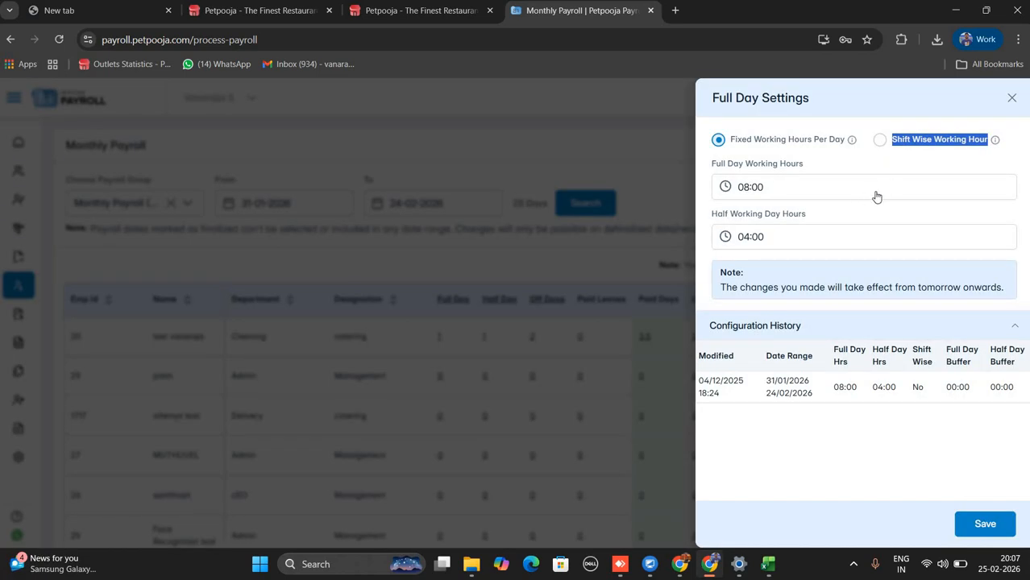
pyautogui.click(881, 142)
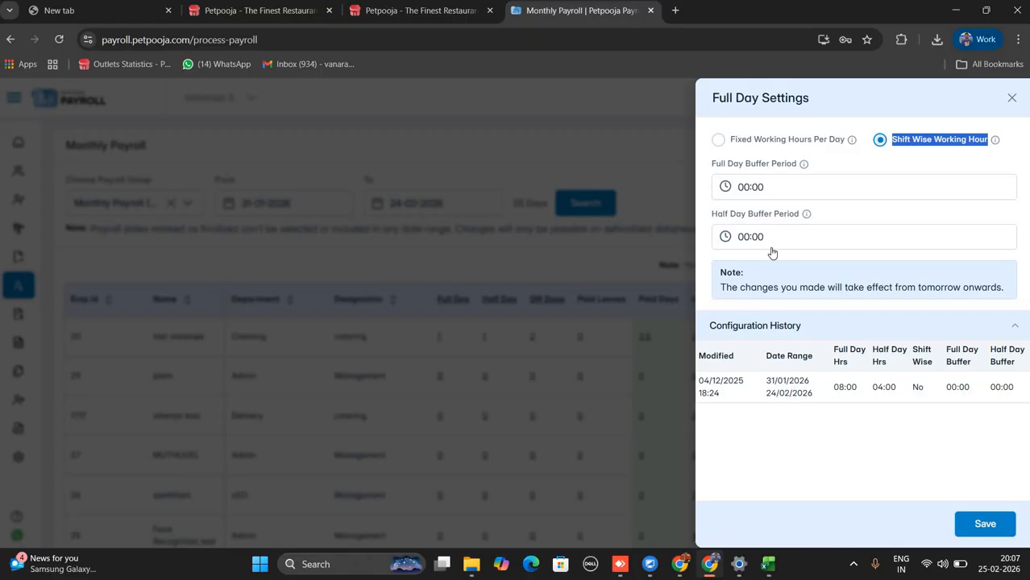
pyautogui.click(768, 190)
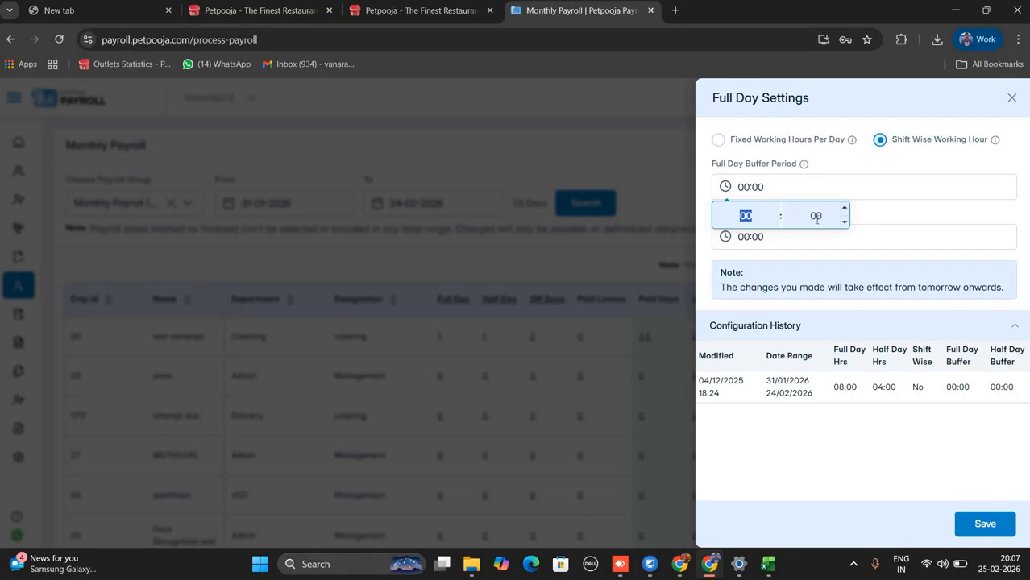
pyautogui.click(827, 219)
pyautogui.write('1')
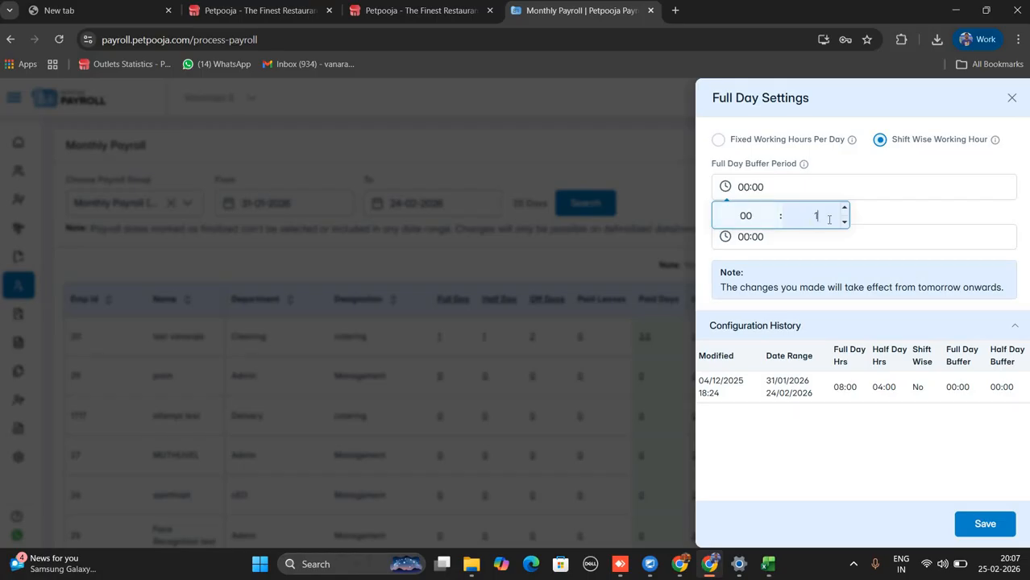
pyautogui.write('5')
pyautogui.click(809, 235)
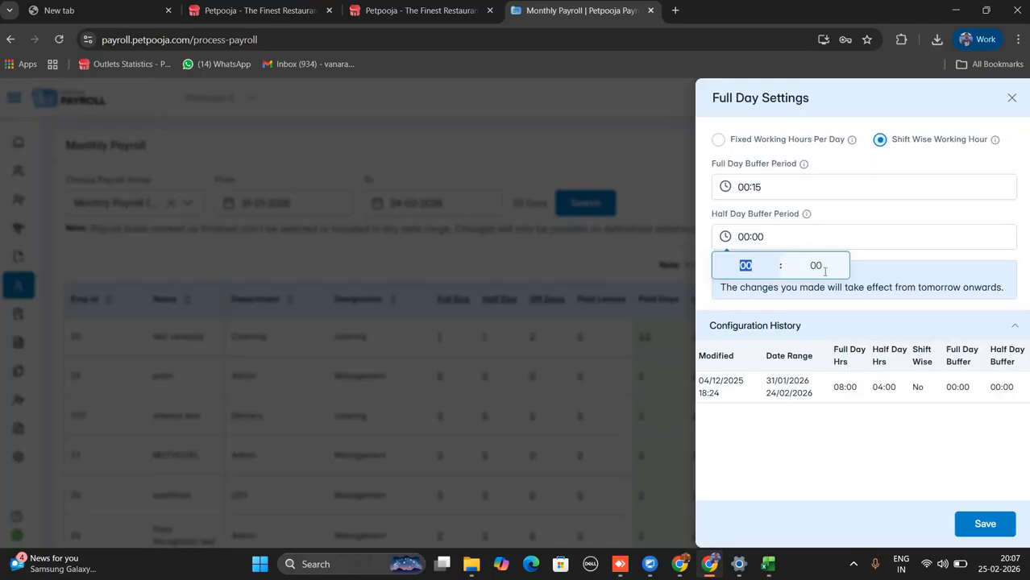
pyautogui.click(817, 268)
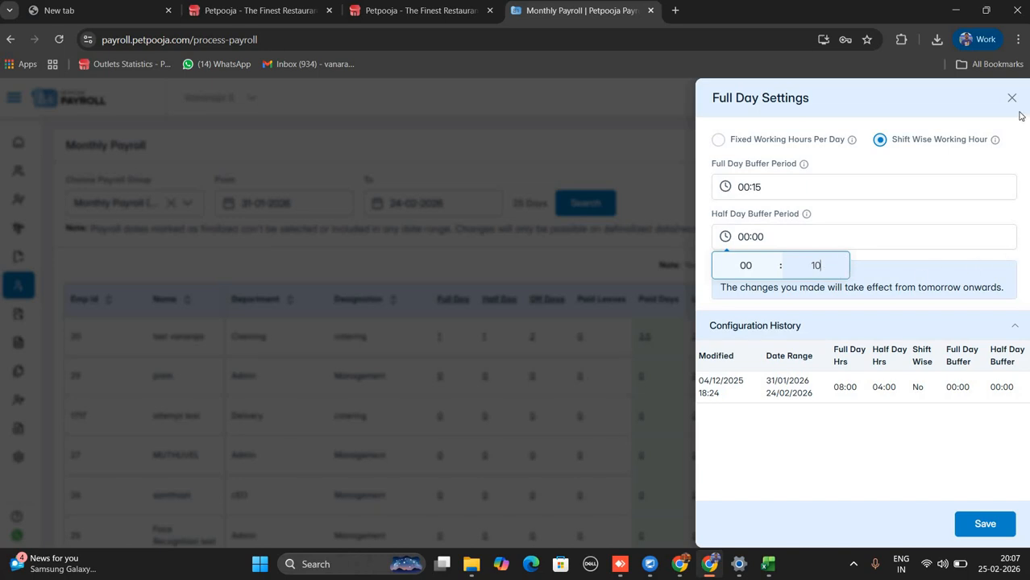
pyautogui.click(659, 345)
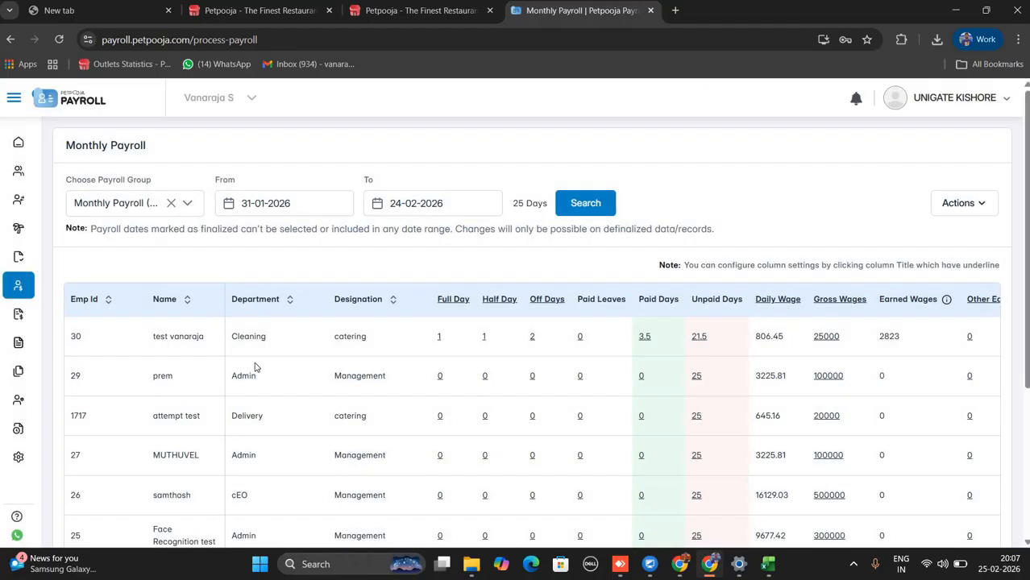
# View Face Recognition Test's full day attendance details, then close them.
pyautogui.scroll(-5, 413, 314)
pyautogui.scroll(5, 418, 321)
pyautogui.scroll(-3, 442, 377)
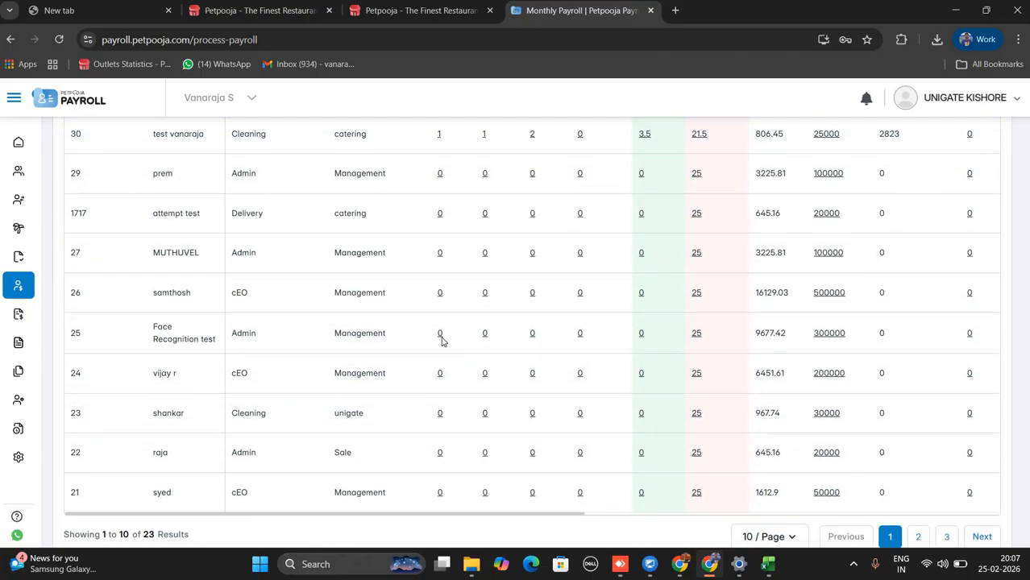
pyautogui.click(440, 335)
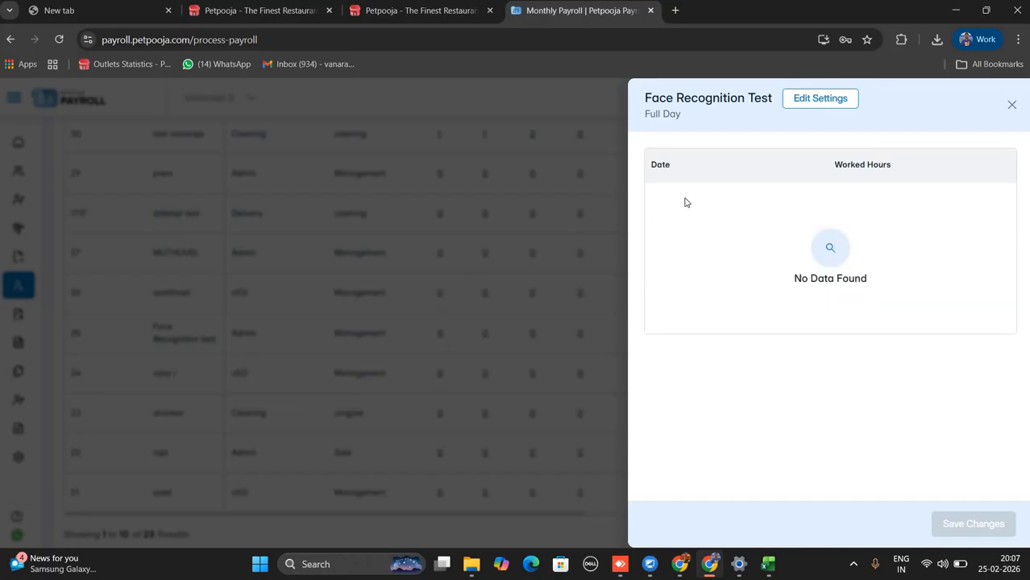
pyautogui.click(475, 298)
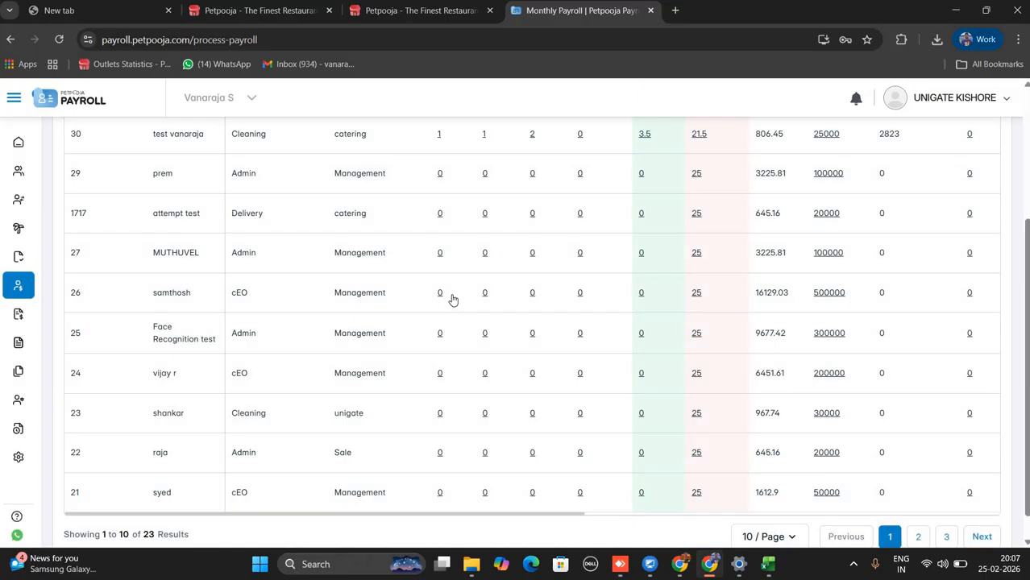
# Open employee 26's full day working hours settings and close them without saving.
pyautogui.click(443, 294)
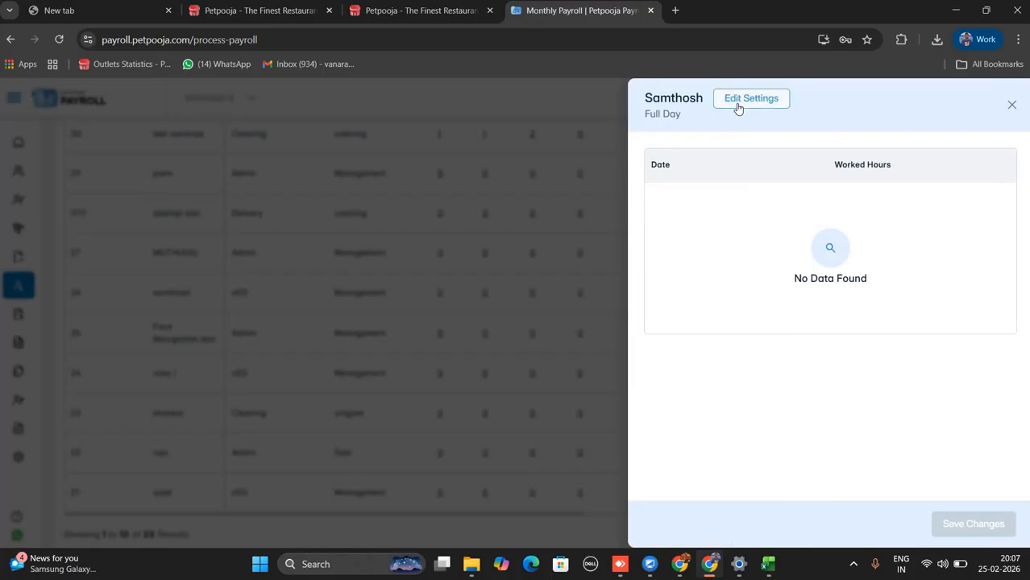
pyautogui.click(737, 103)
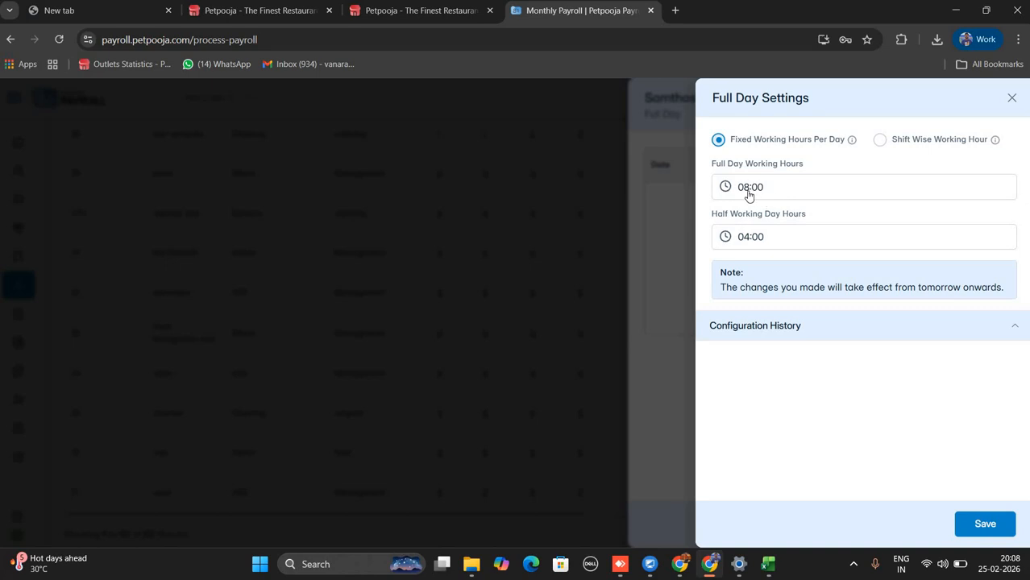
pyautogui.click(748, 194)
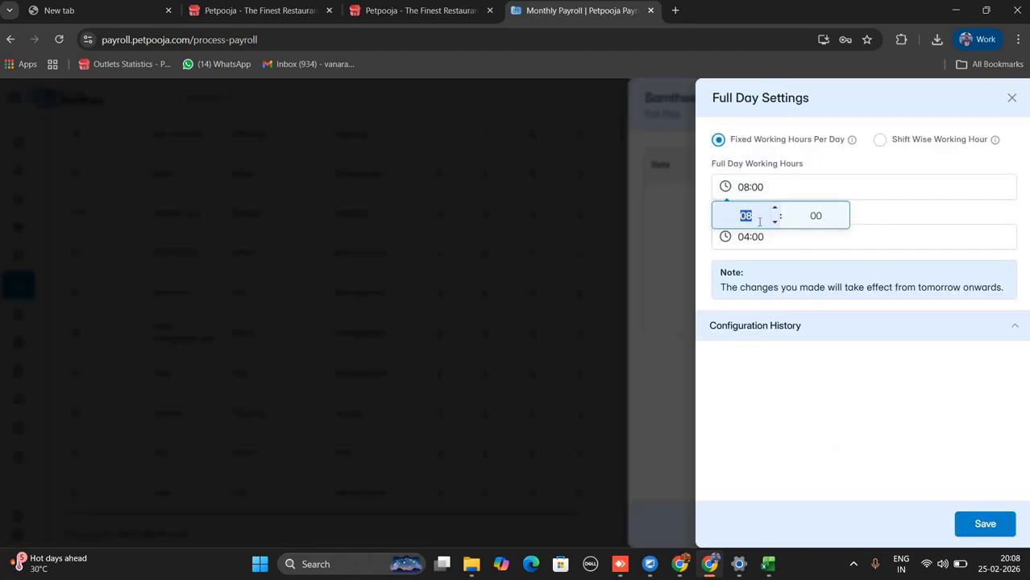
pyautogui.click(1012, 97)
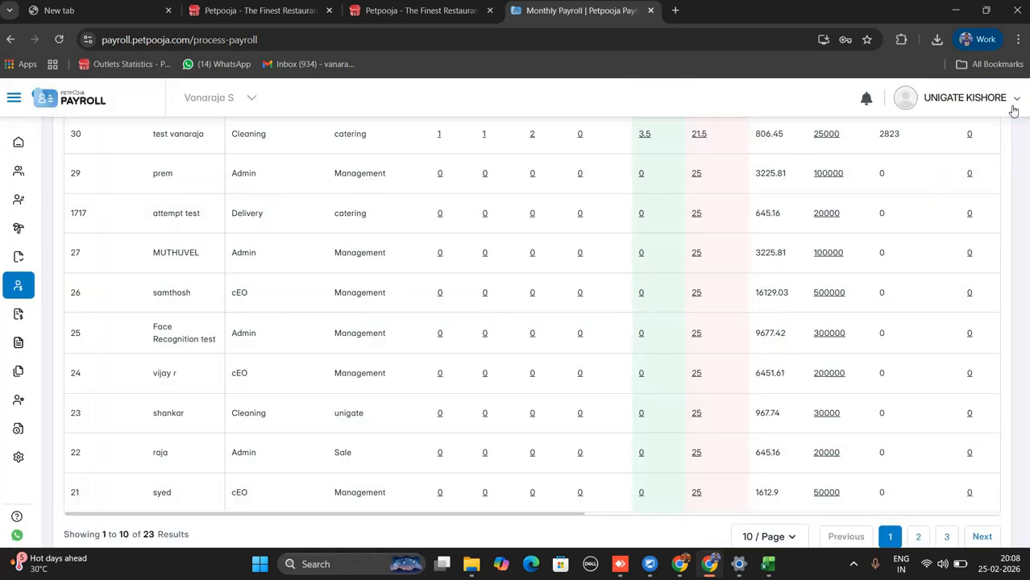
pyautogui.click(1011, 110)
pyautogui.scroll(3, 625, 320)
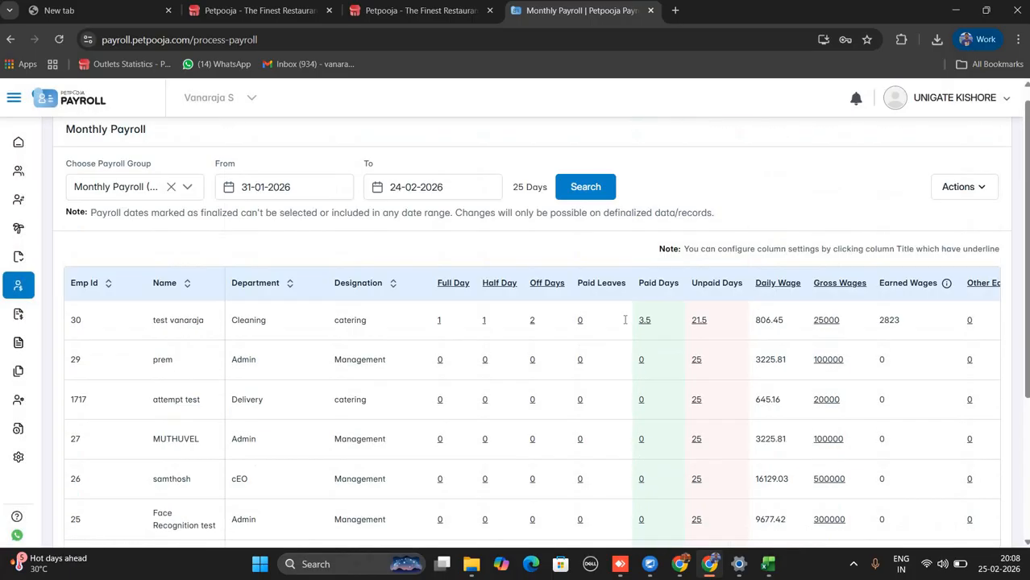
pyautogui.moveTo(538, 310)
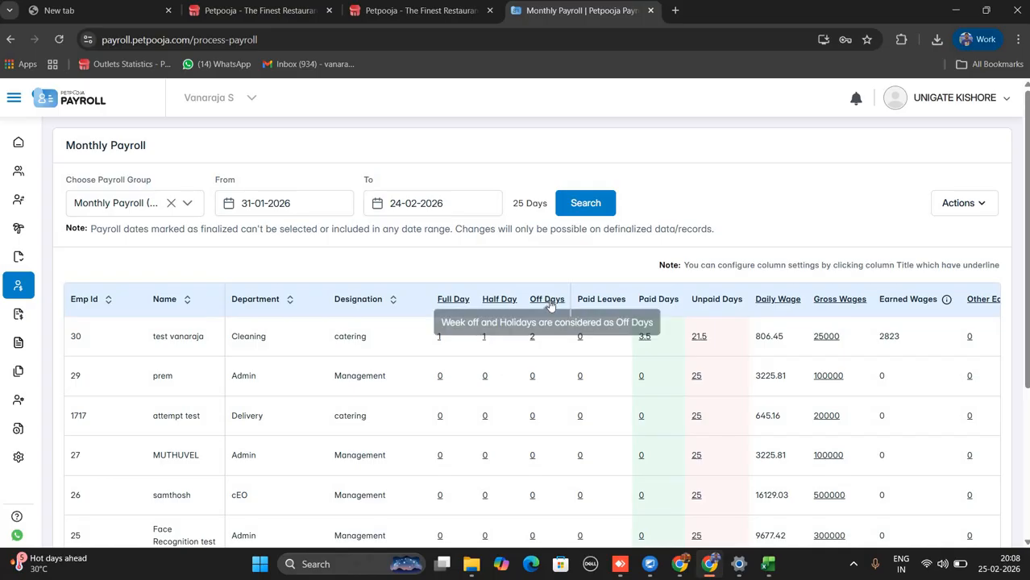
pyautogui.click(584, 299)
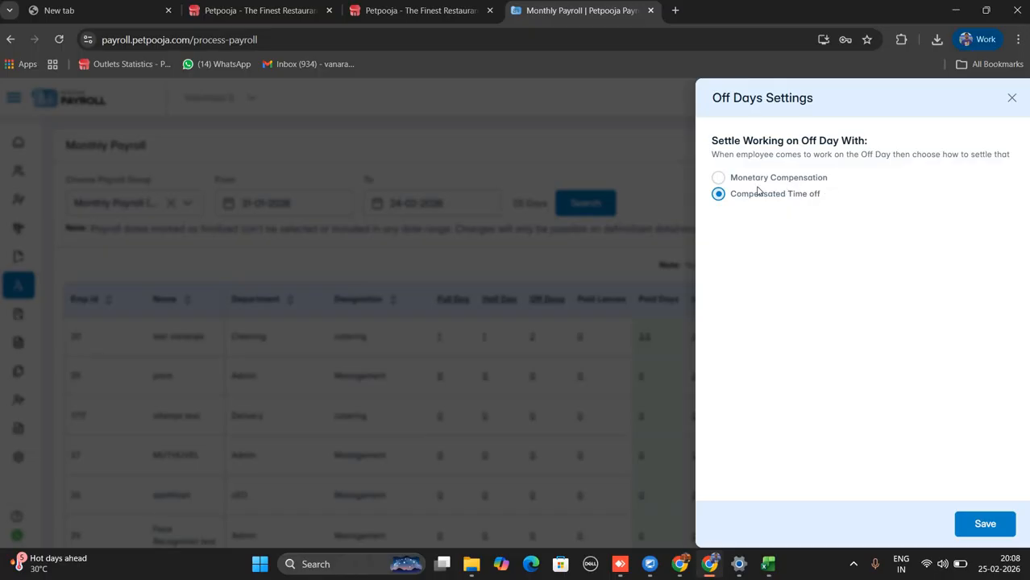
pyautogui.moveTo(758, 191); pyautogui.dragTo(717, 195)
pyautogui.click(719, 181)
pyautogui.click(719, 180)
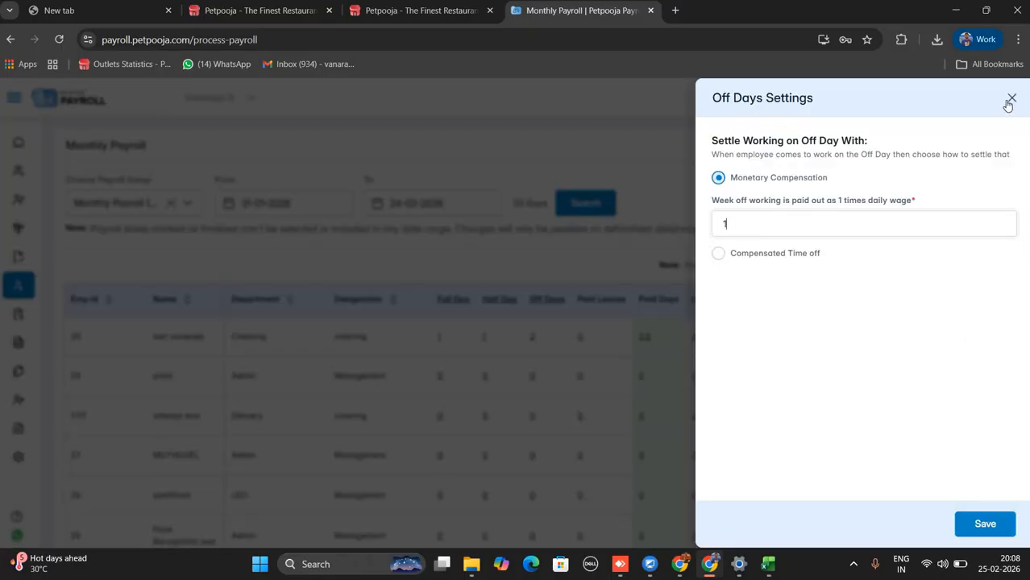
pyautogui.click(763, 254)
pyautogui.click(1011, 99)
pyautogui.click(1010, 101)
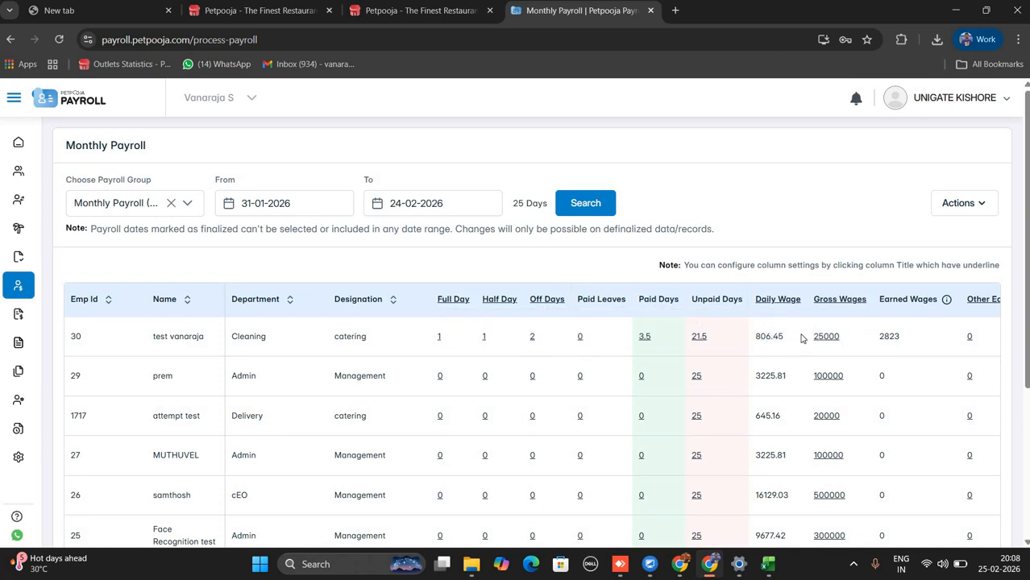
pyautogui.scroll(-1, 816, 337)
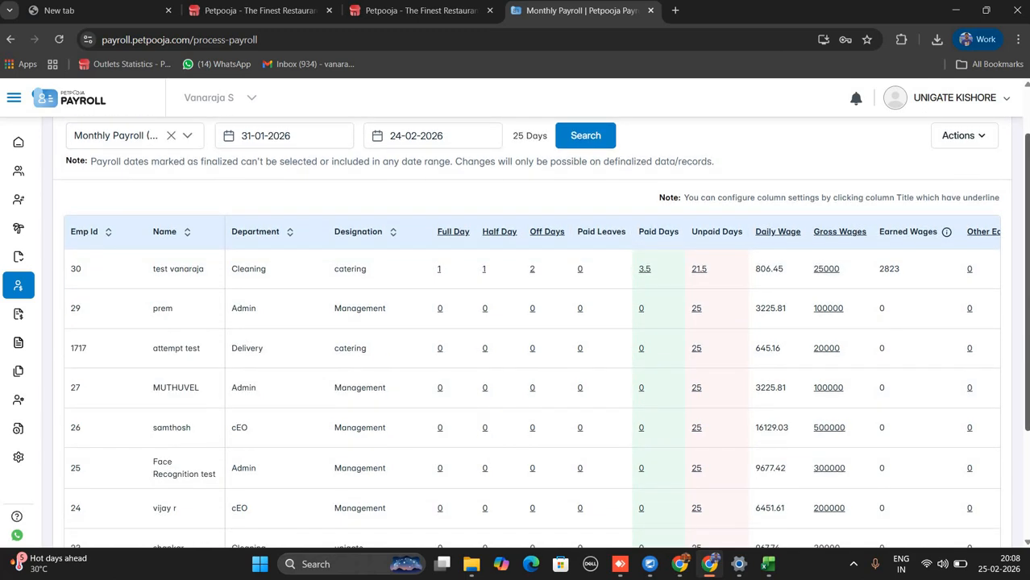
pyautogui.scroll(-3, 541, 333)
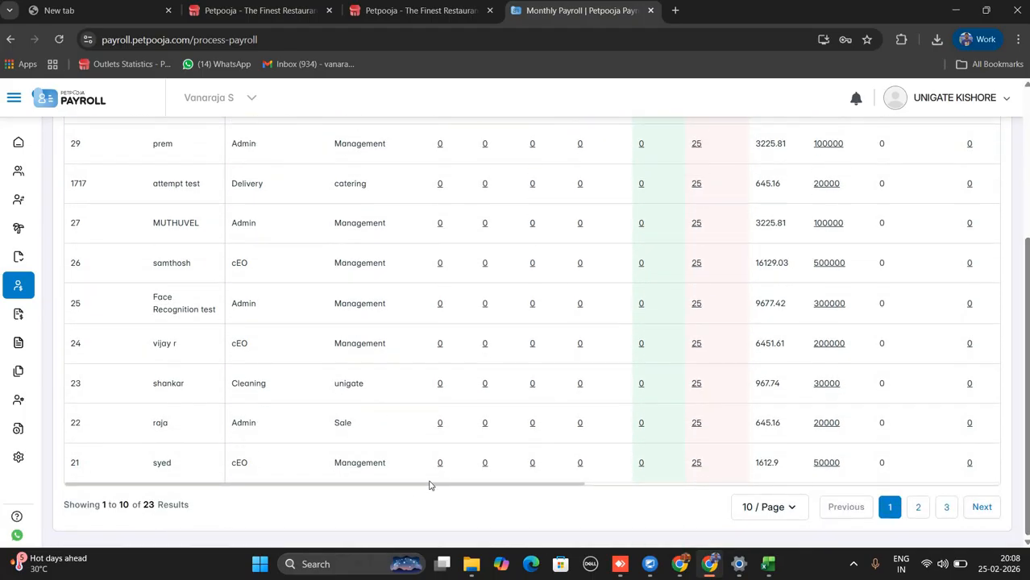
pyautogui.moveTo(431, 485); pyautogui.dragTo(931, 457)
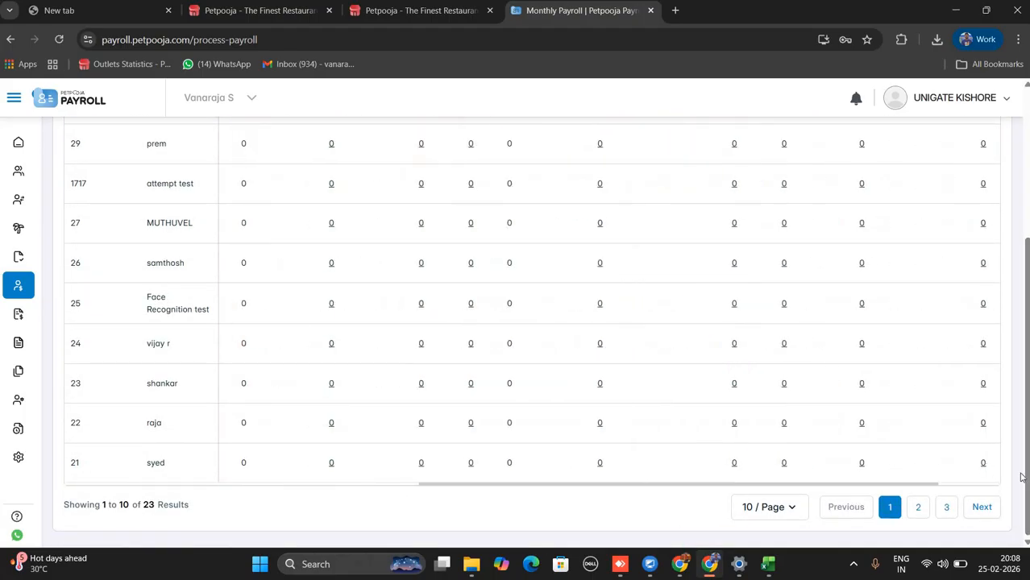
pyautogui.scroll(2, 1027, 482)
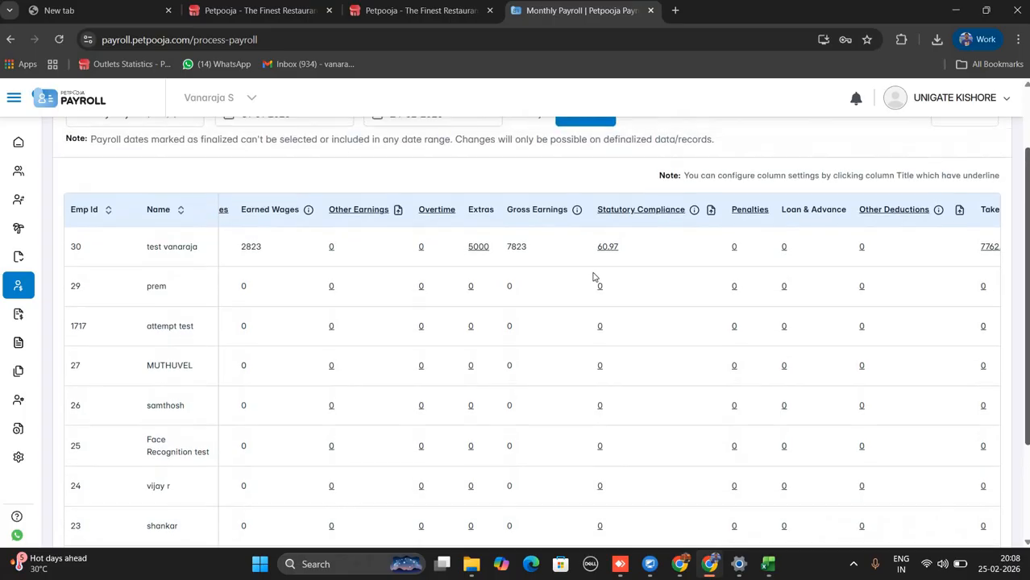
pyautogui.click(432, 213)
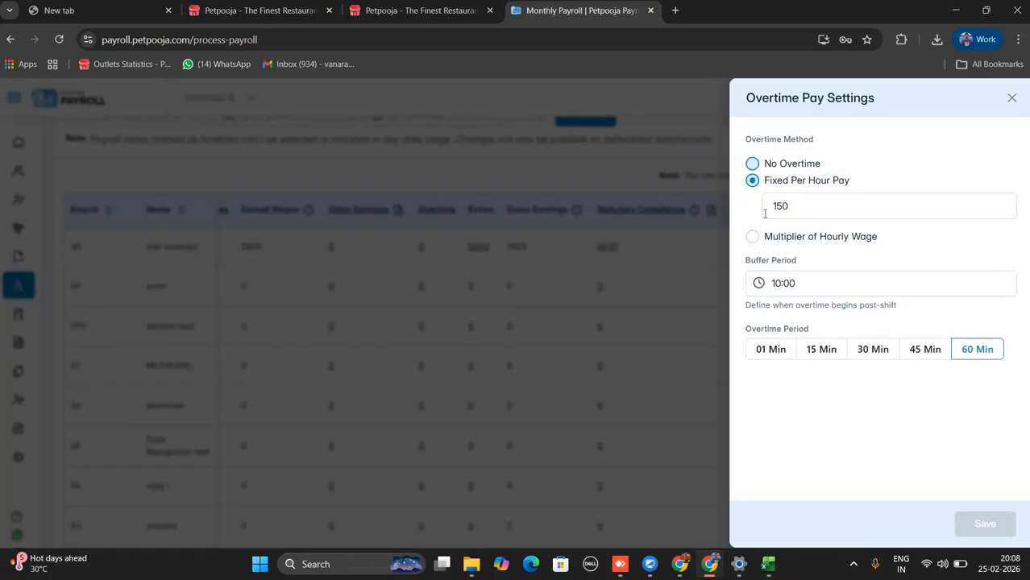
pyautogui.click(756, 166)
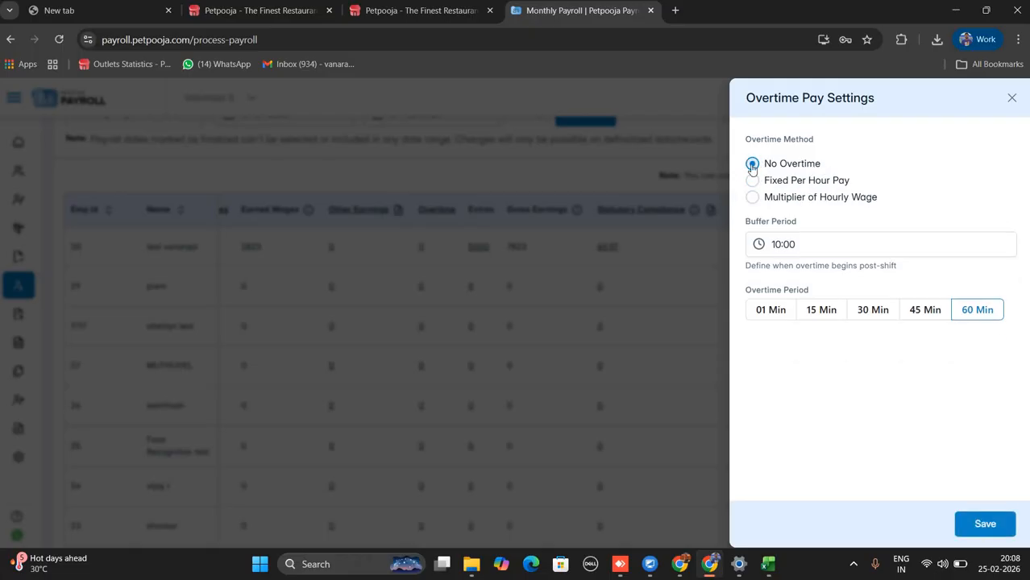
pyautogui.moveTo(823, 167); pyautogui.dragTo(779, 173)
pyautogui.click(755, 181)
pyautogui.moveTo(859, 187); pyautogui.dragTo(805, 292)
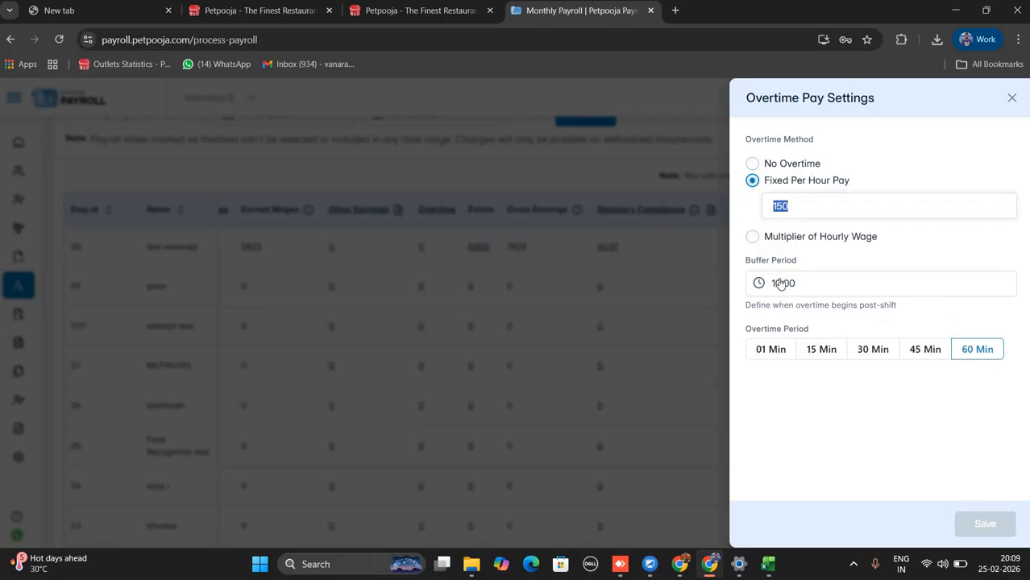
pyautogui.click(1014, 99)
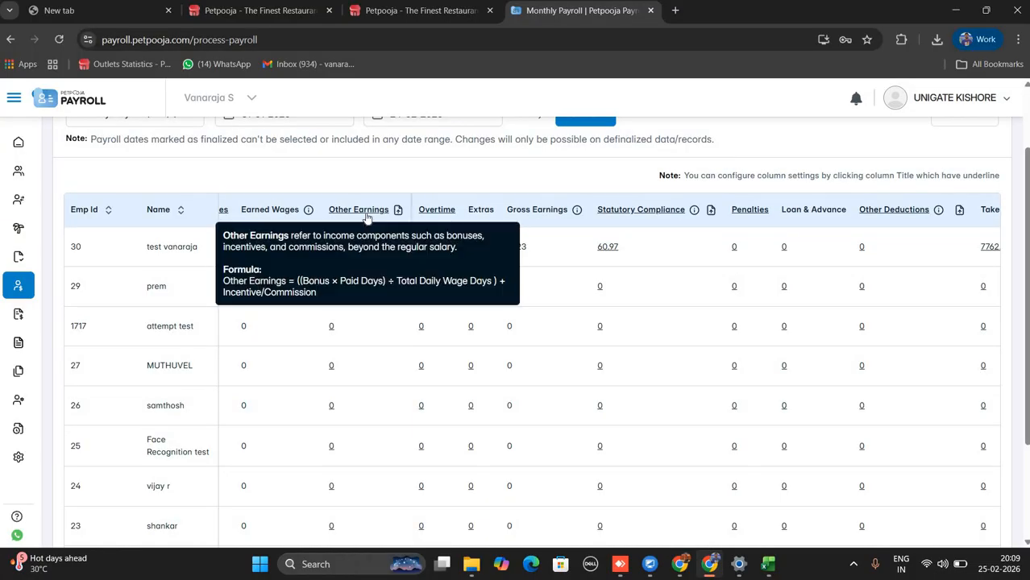
pyautogui.click(390, 212)
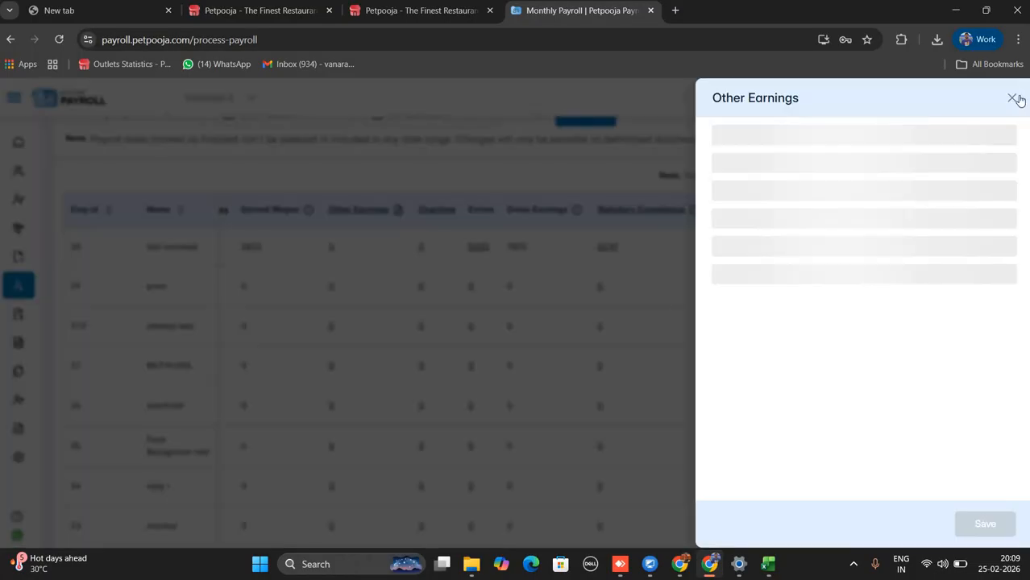
pyautogui.click(1012, 99)
pyautogui.click(367, 212)
pyautogui.click(367, 233)
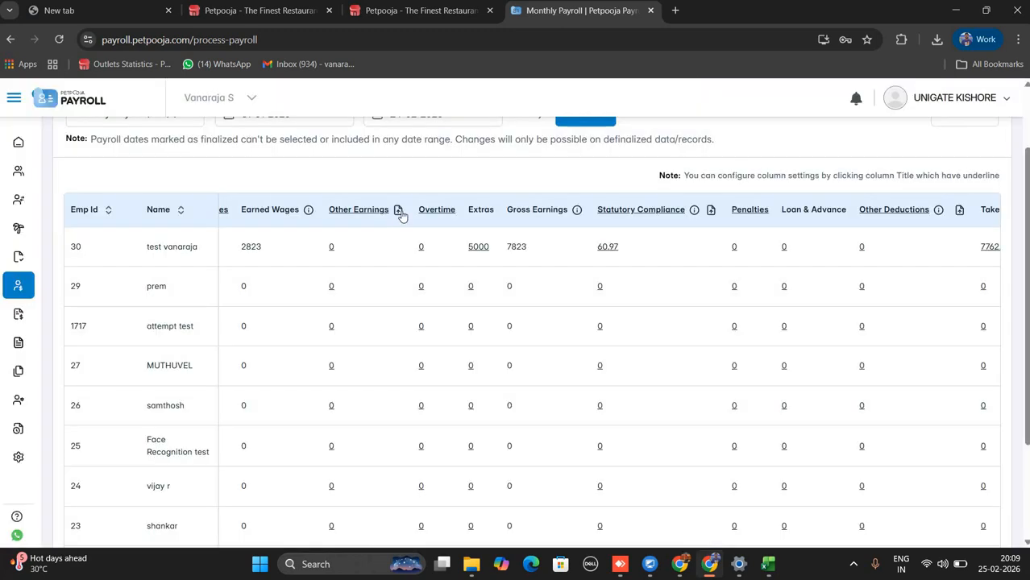
pyautogui.click(399, 212)
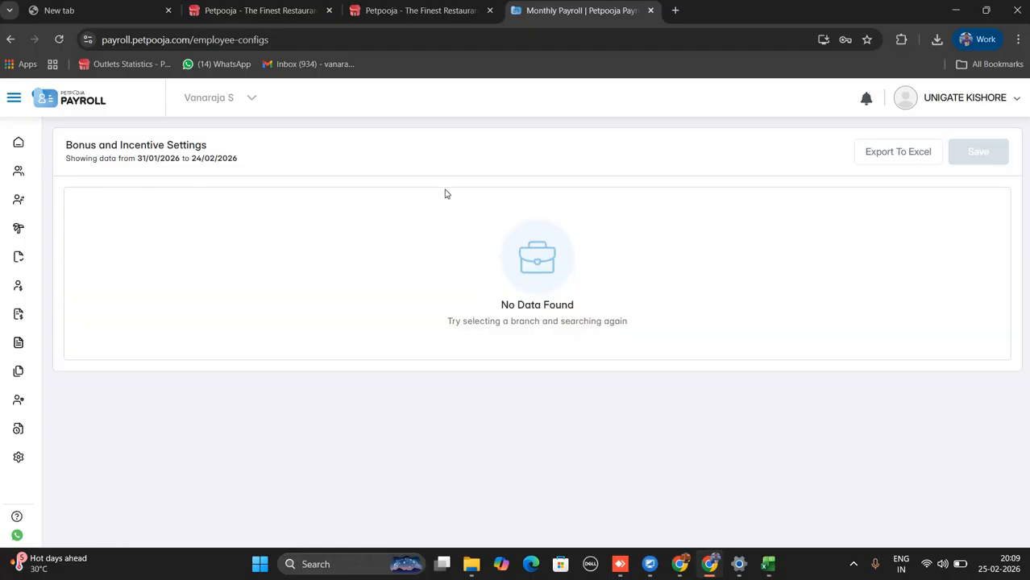
pyautogui.moveTo(30, 153)
pyautogui.moveTo(67, 158); pyautogui.dragTo(256, 161)
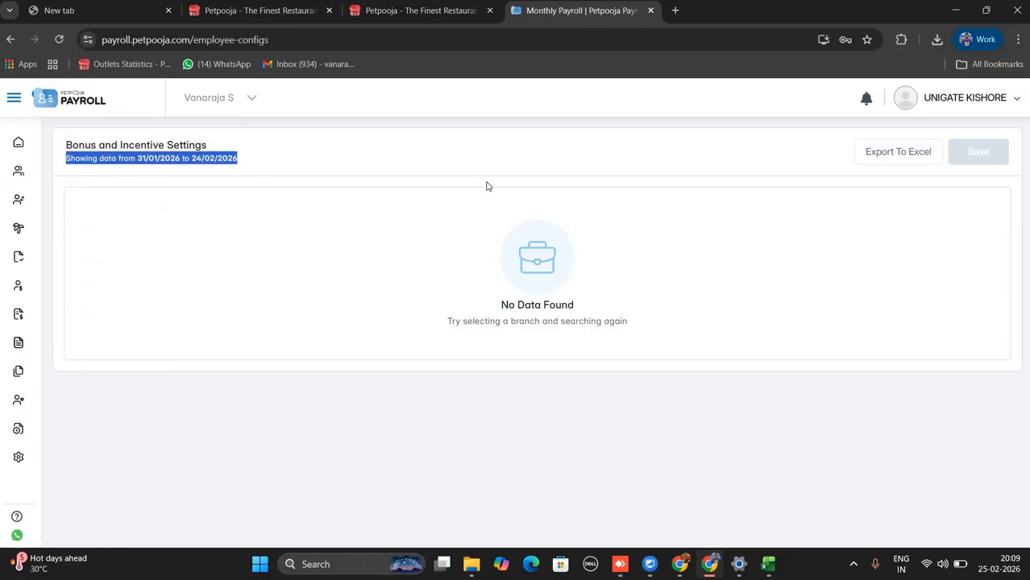
pyautogui.moveTo(7, 266)
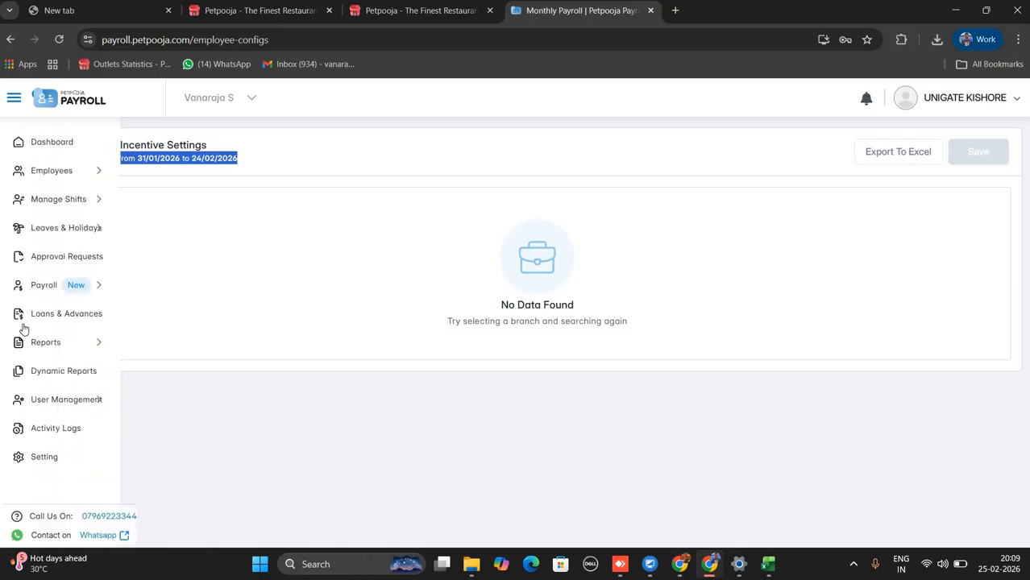
pyautogui.click(54, 291)
pyautogui.click(48, 349)
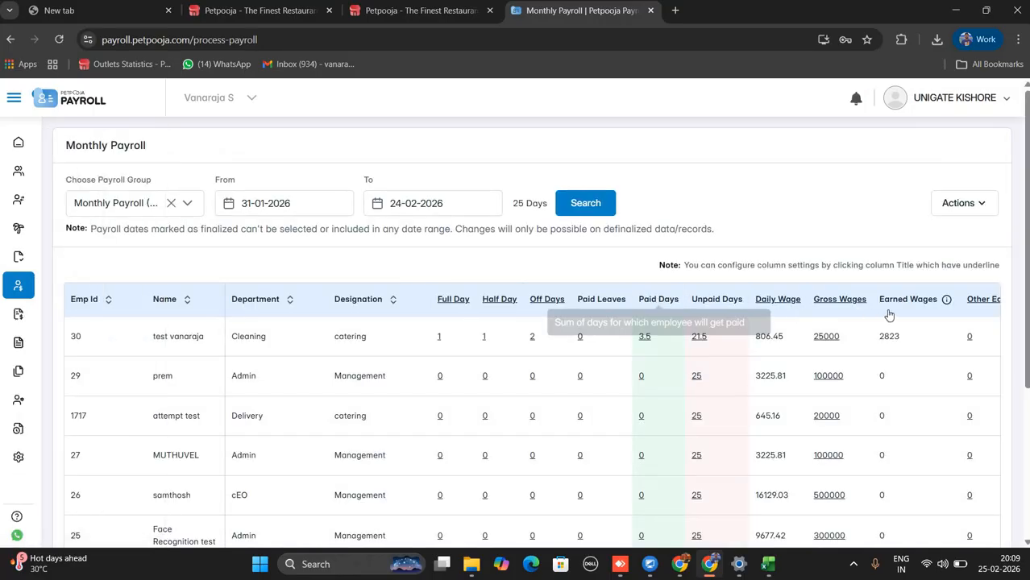
pyautogui.click(987, 301)
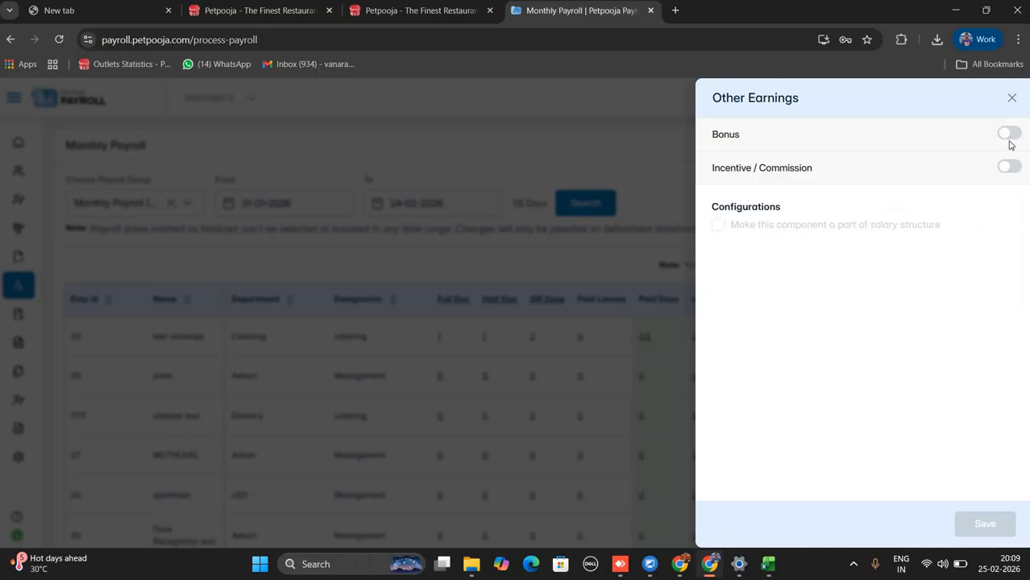
pyautogui.click(1008, 136)
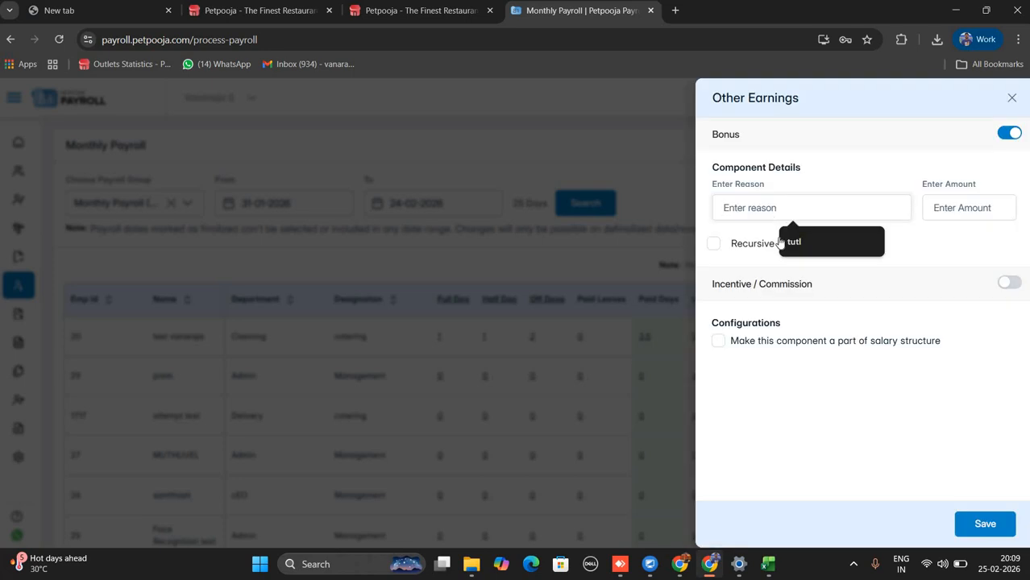
pyautogui.write('JAN ')
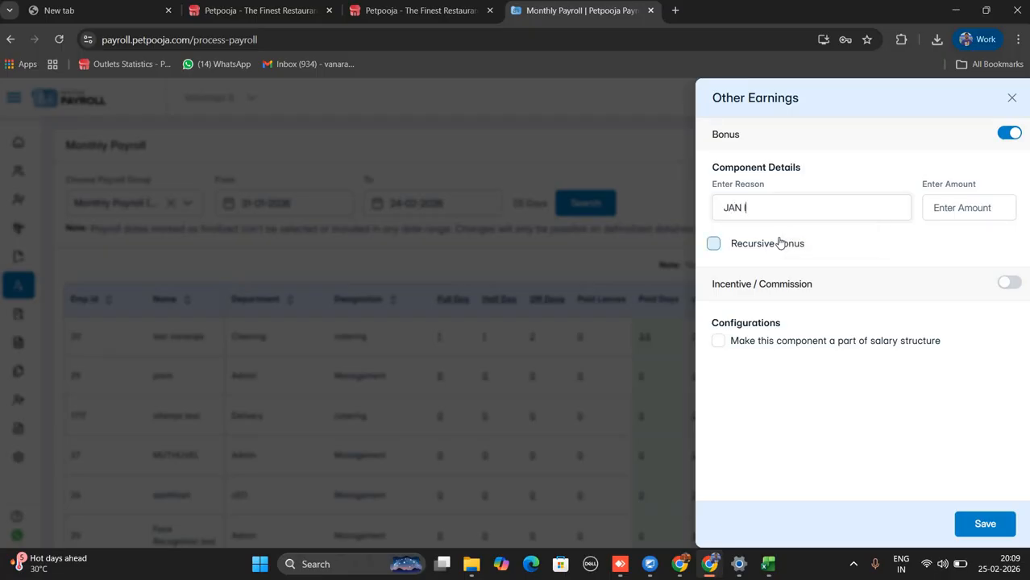
pyautogui.write('INCENTIUVE')
pyautogui.click(963, 214)
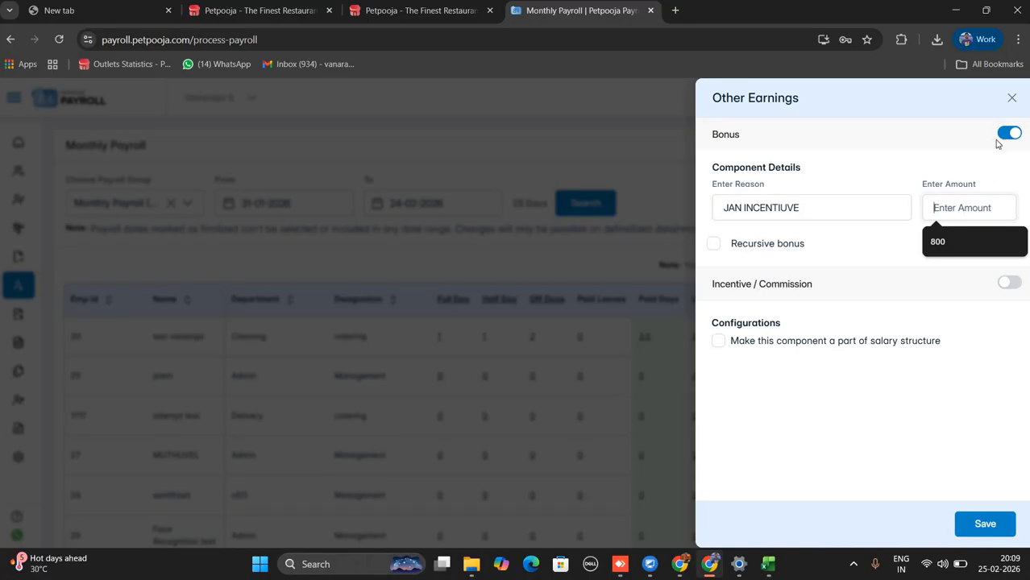
pyautogui.click(1012, 99)
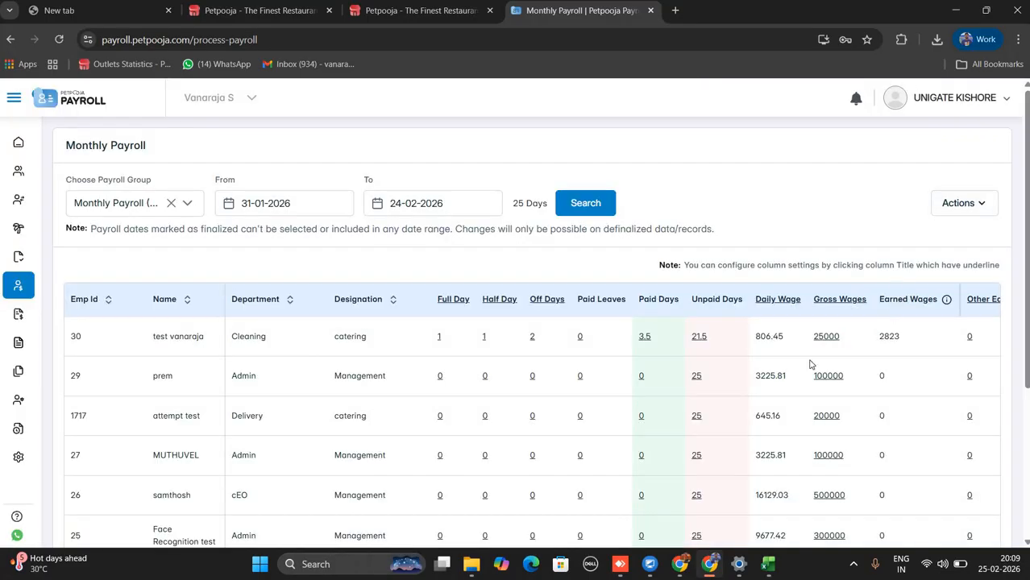
pyautogui.scroll(-3, 829, 337)
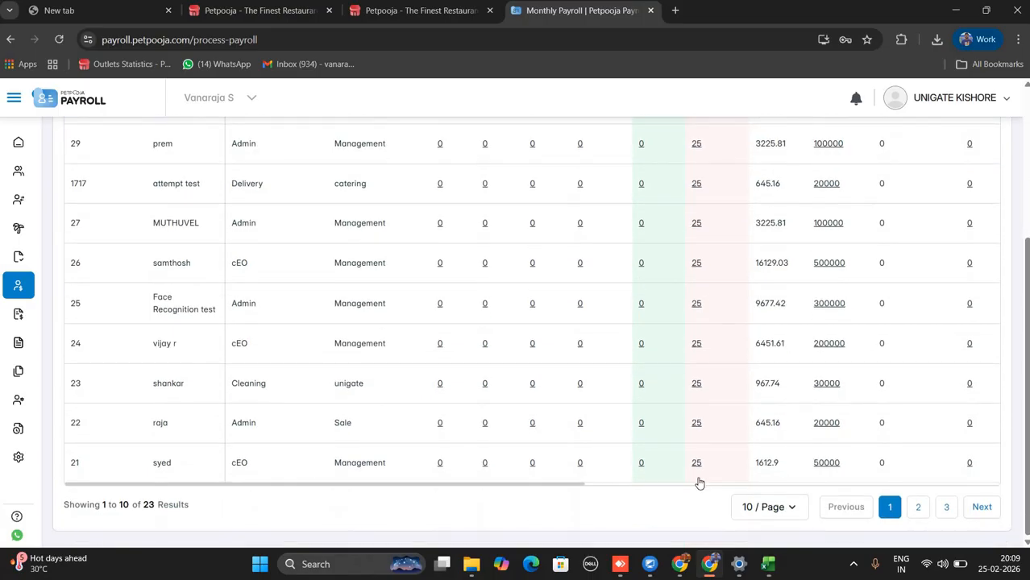
pyautogui.moveTo(575, 488); pyautogui.dragTo(818, 489)
pyautogui.scroll(3, 1028, 453)
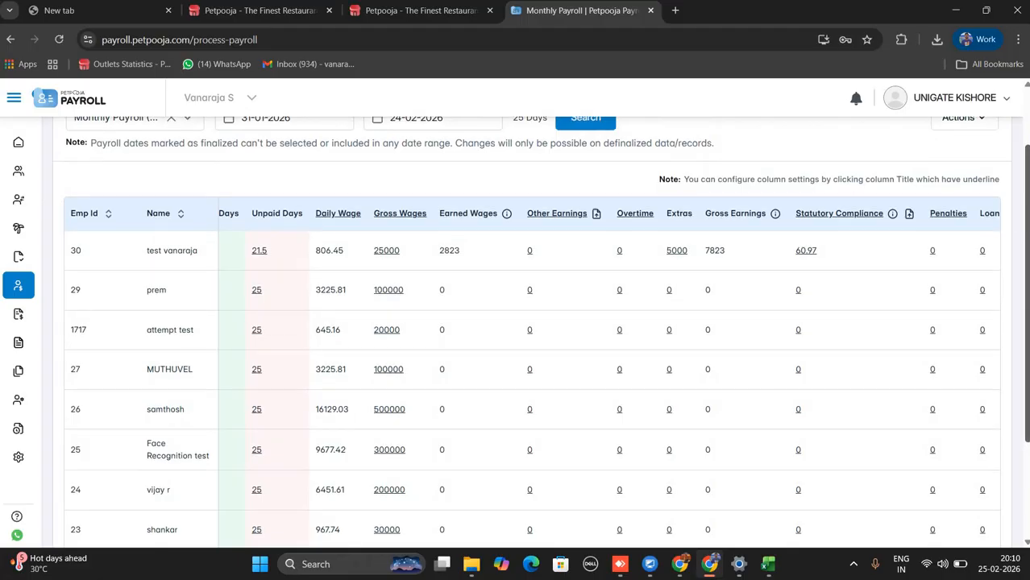
pyautogui.scroll(1, 1020, 201)
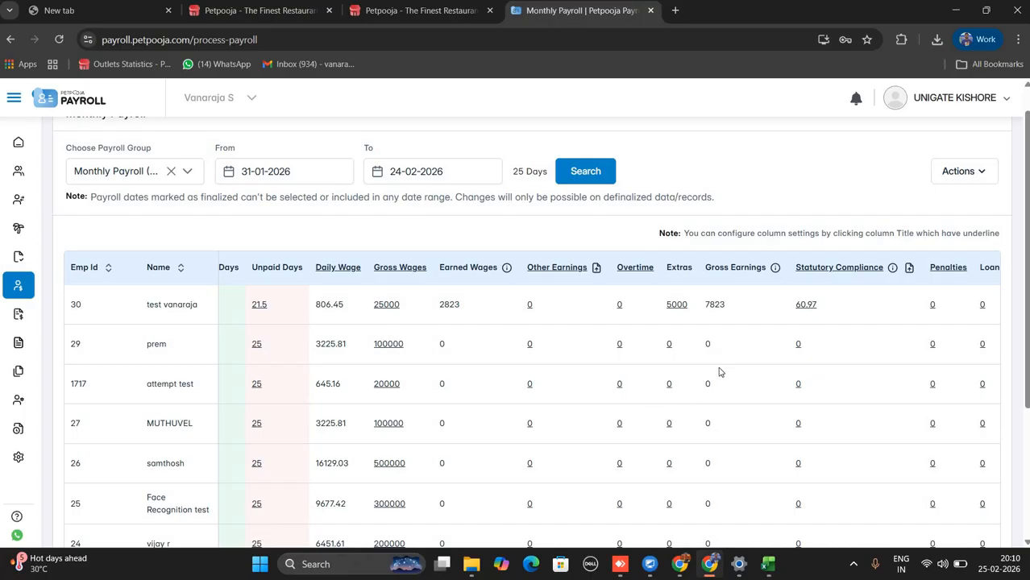
pyautogui.scroll(1, 1025, 263)
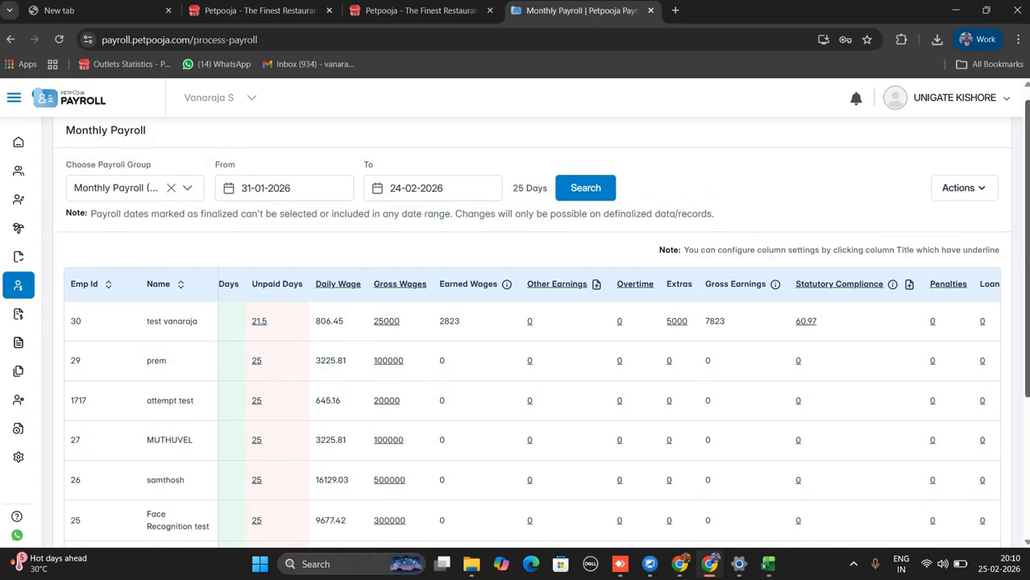
pyautogui.click(961, 213)
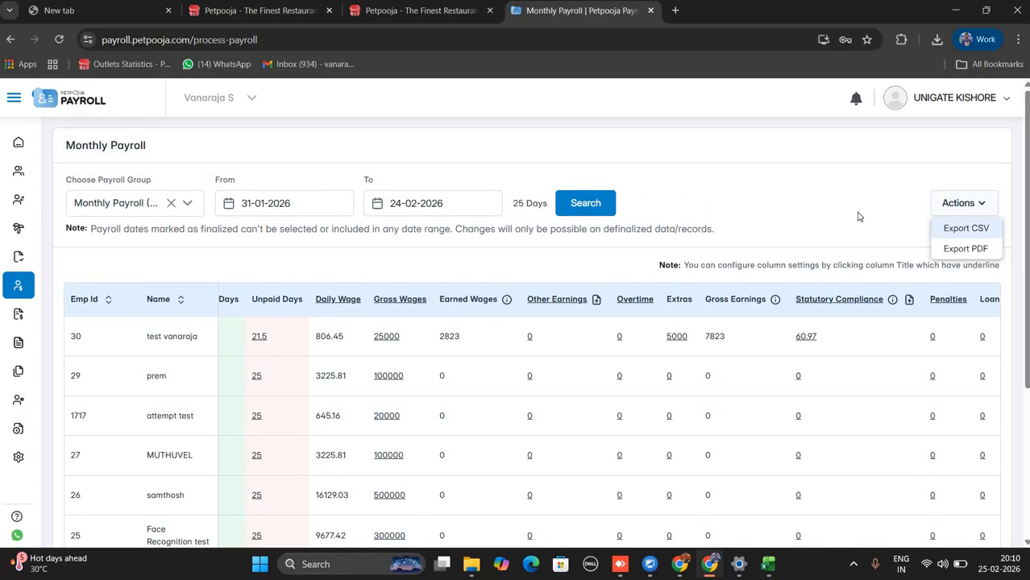
pyautogui.click(547, 245)
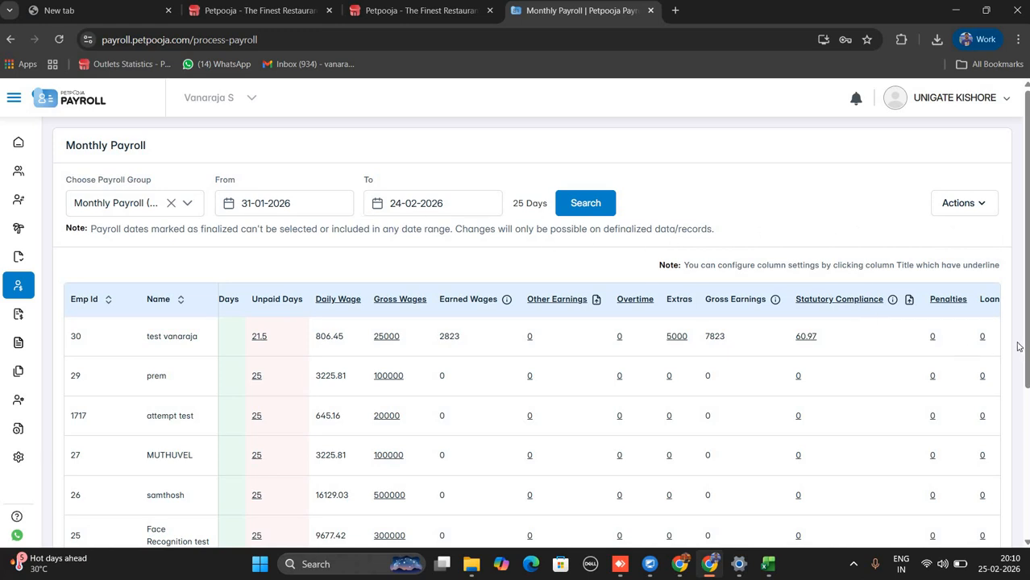
pyautogui.scroll(-1, 927, 334)
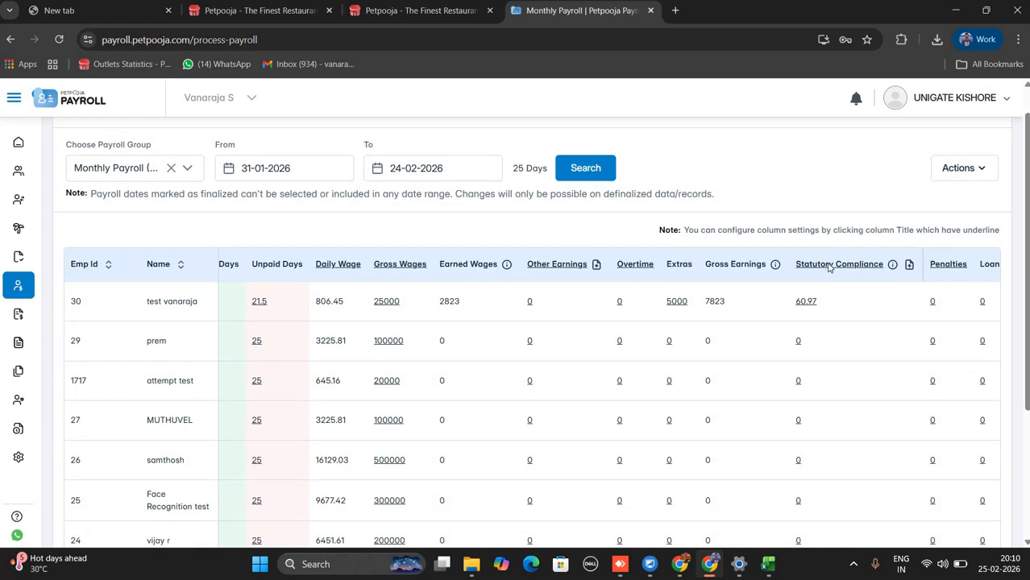
pyautogui.click(830, 264)
pyautogui.click(907, 196)
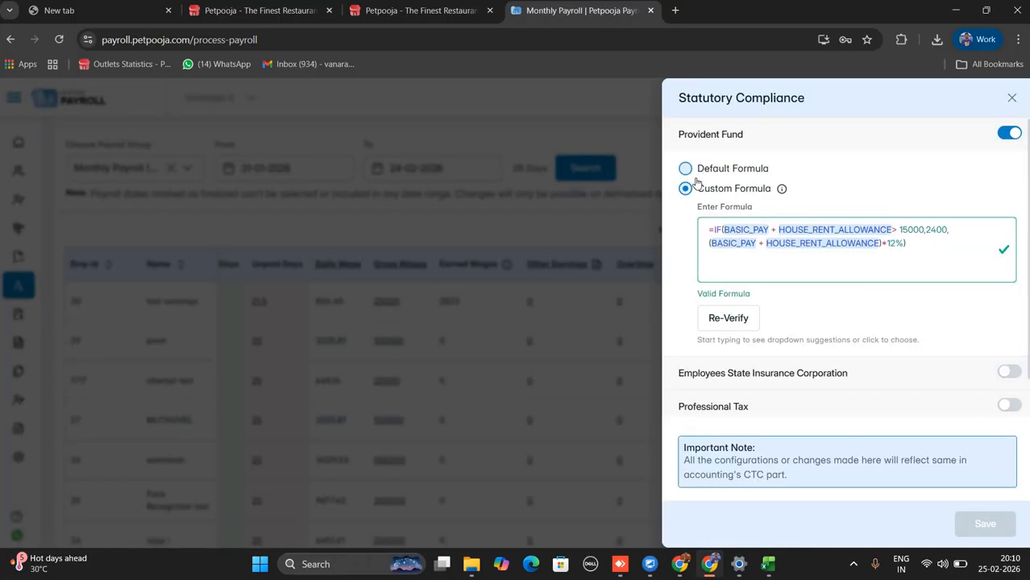
pyautogui.click(691, 171)
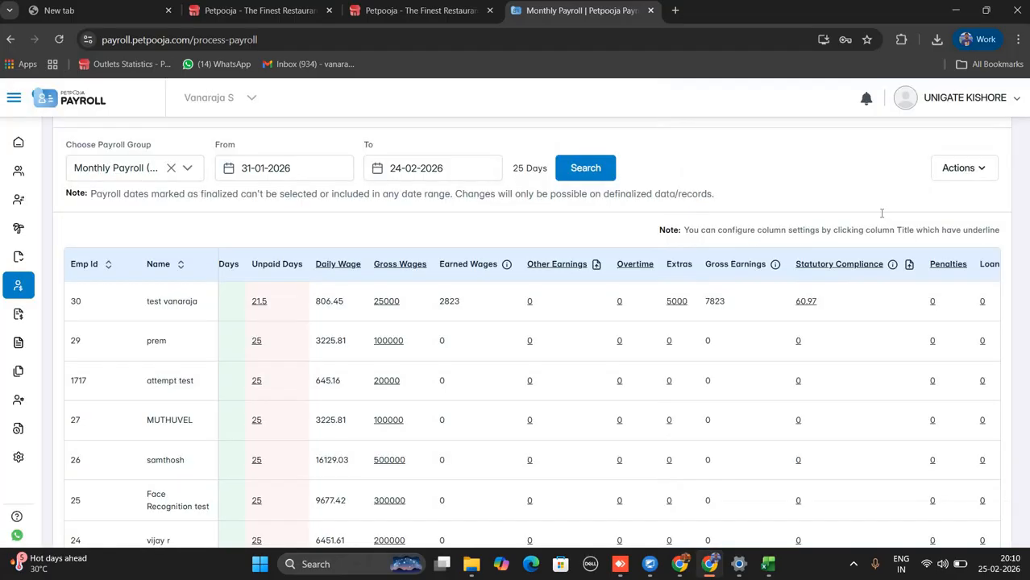
pyautogui.moveTo(702, 208); pyautogui.dragTo(926, 216)
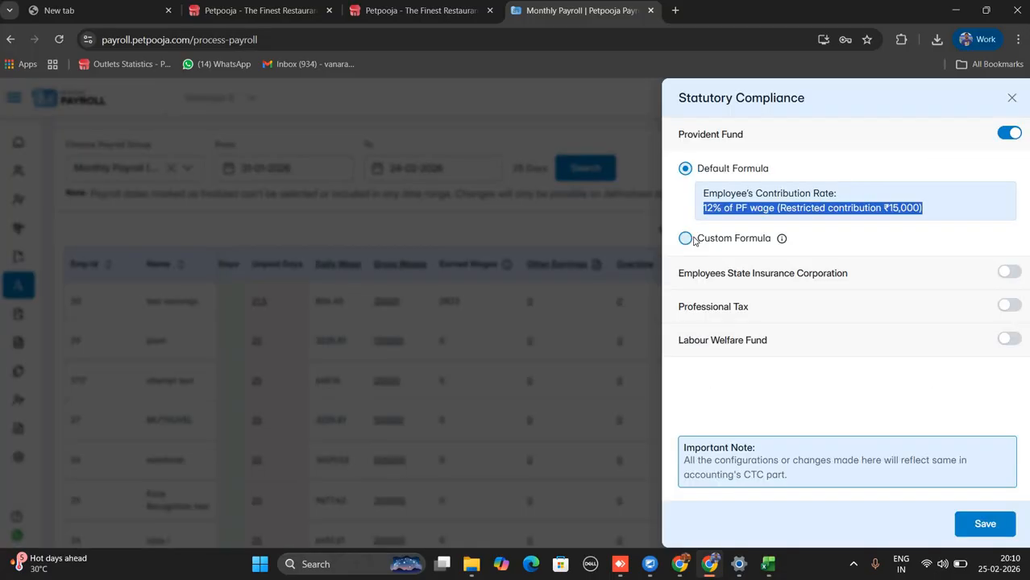
pyautogui.click(685, 238)
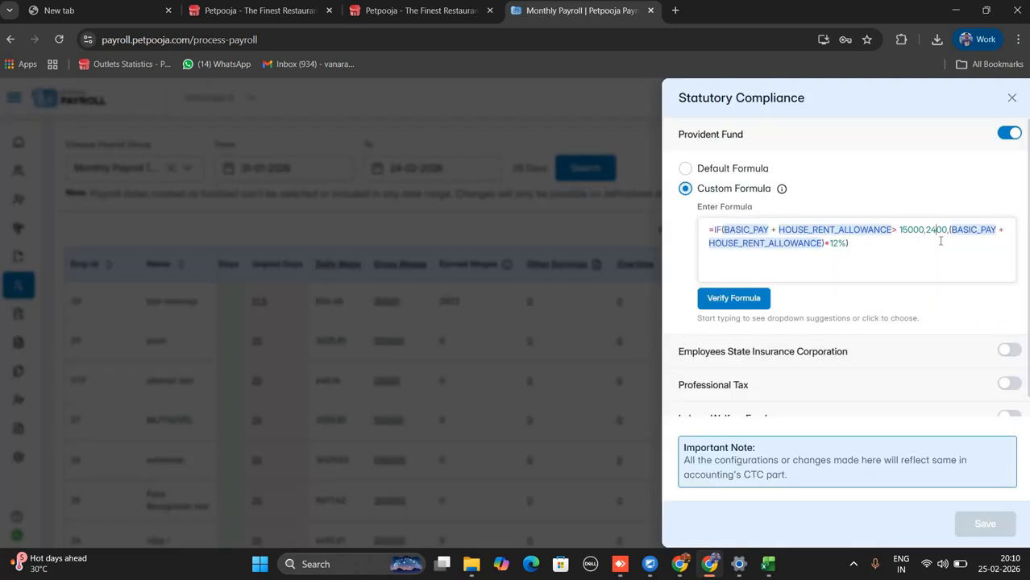
pyautogui.press('BackSpace')
pyautogui.press('BackSpace')
pyautogui.write('18')
pyautogui.click(1014, 98)
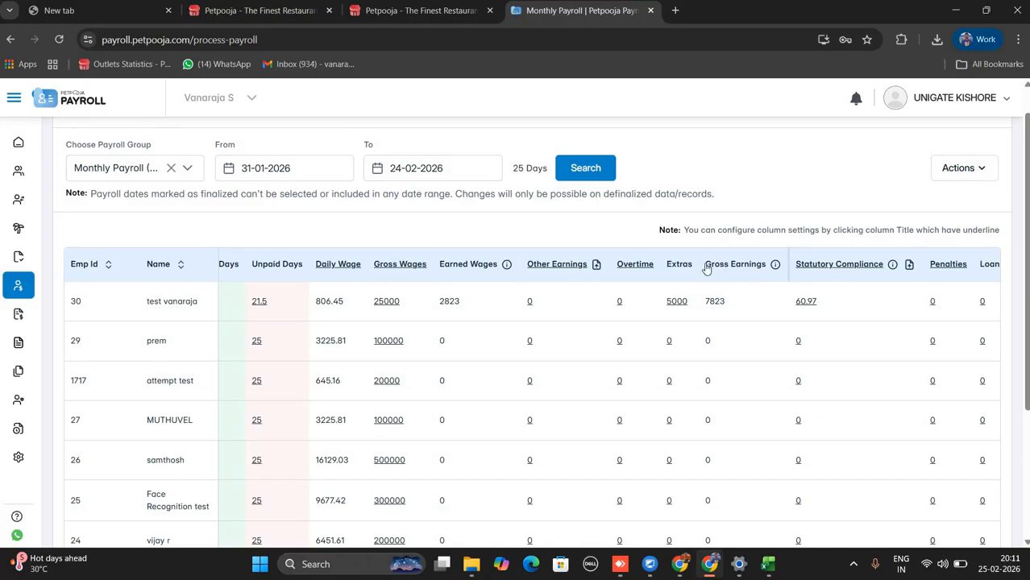
# Add a Dearness Allowance head to Gross Wages as a Fixed Amount of 120.
pyautogui.moveTo(705, 266); pyautogui.dragTo(769, 268)
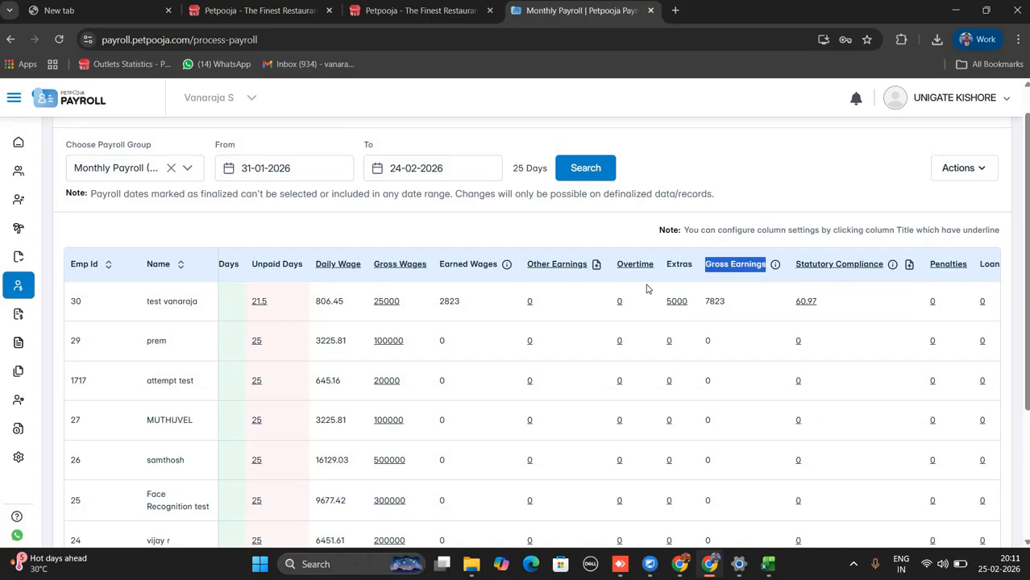
pyautogui.click(407, 266)
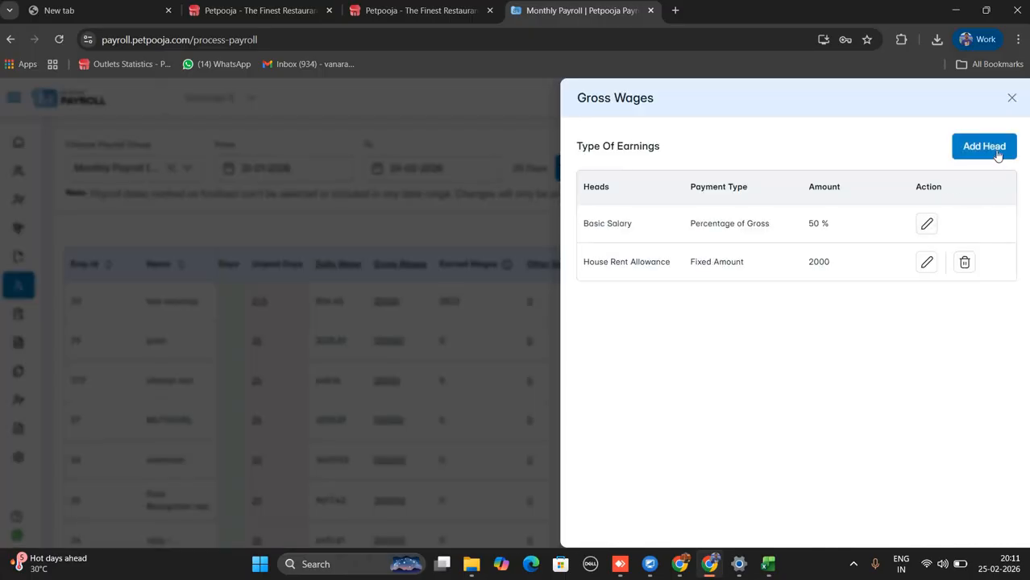
pyautogui.click(996, 158)
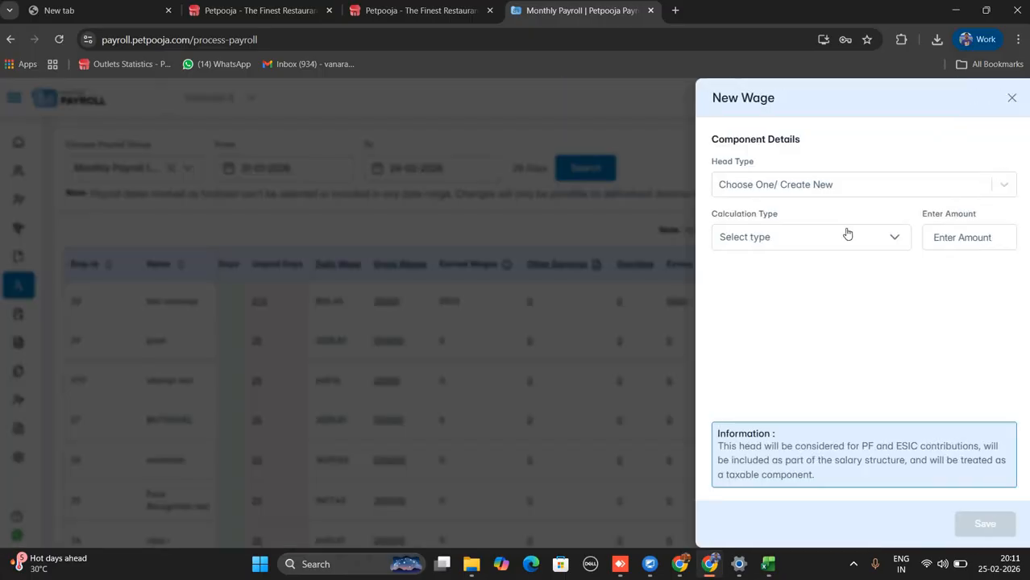
pyautogui.click(826, 238)
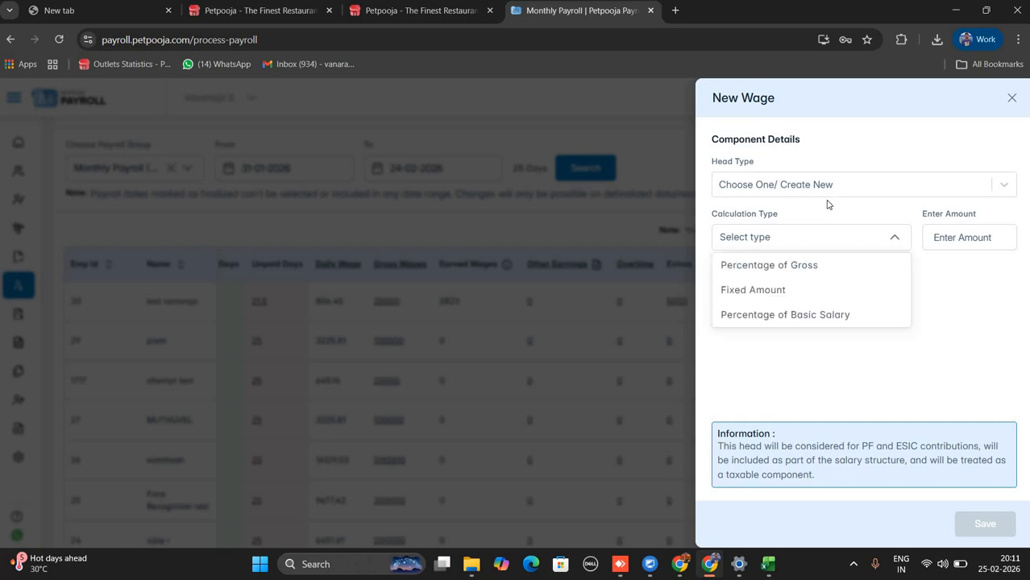
pyautogui.click(822, 187)
pyautogui.click(769, 240)
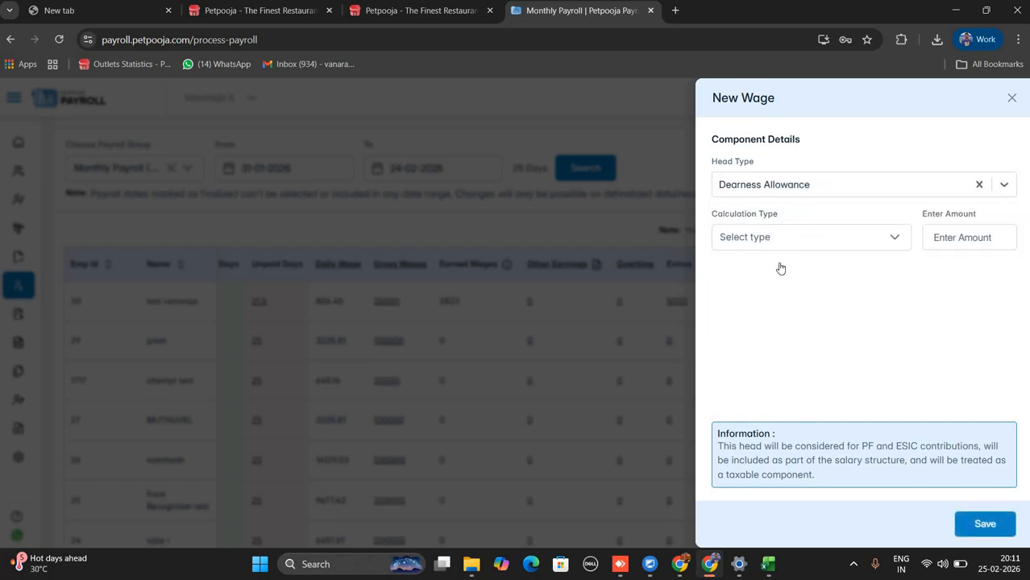
pyautogui.click(773, 288)
pyautogui.click(968, 240)
pyautogui.write('120')
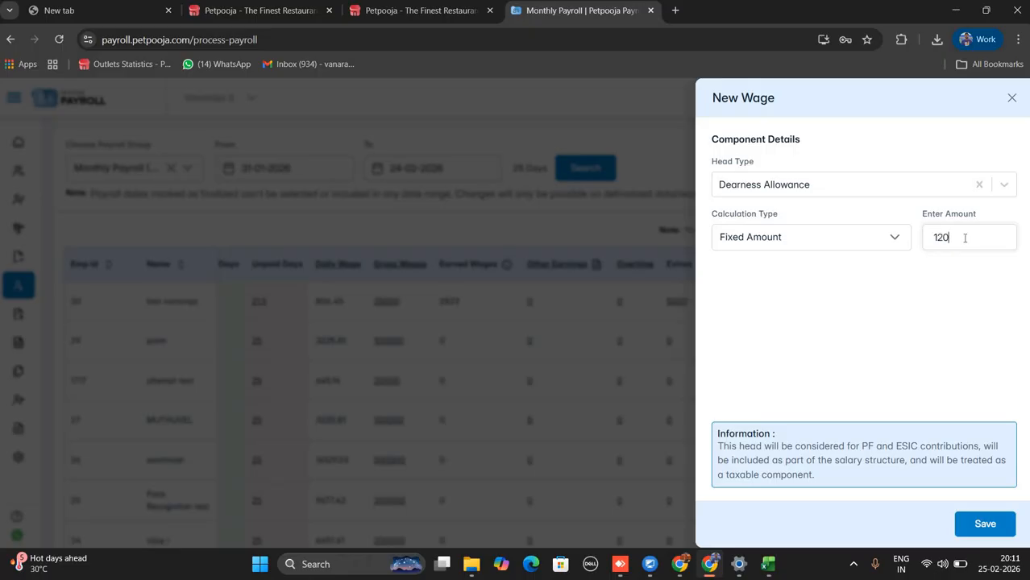
pyautogui.click(985, 524)
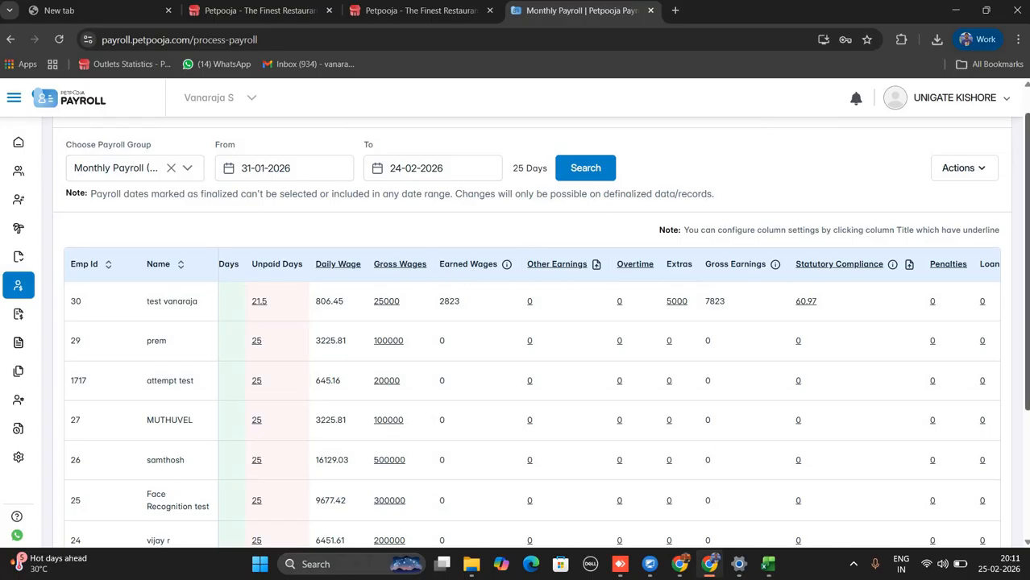
# Open the Other Deductions setup and close it without changes.
pyautogui.scroll(-3, 906, 478)
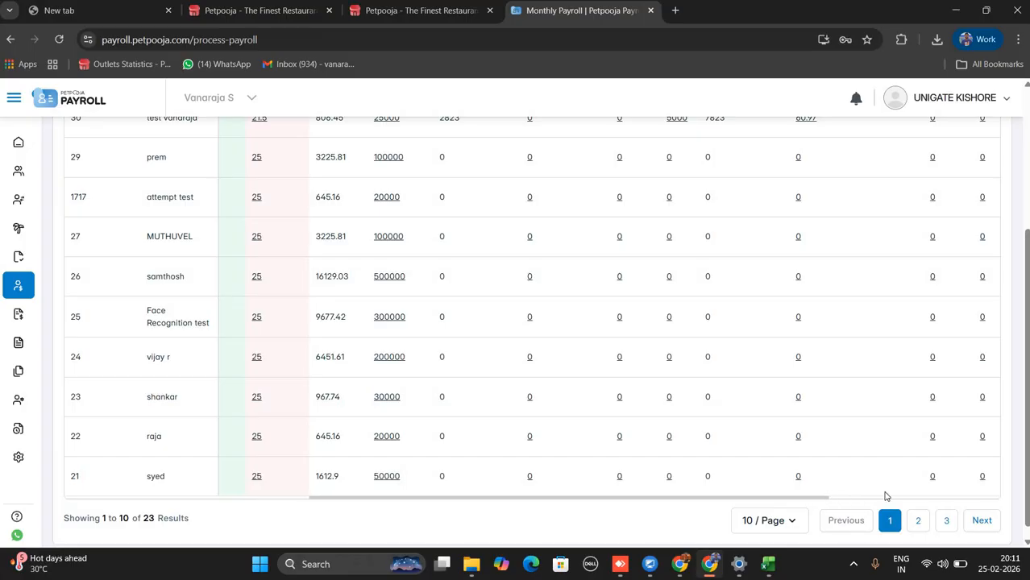
pyautogui.hscroll(5, 885, 496)
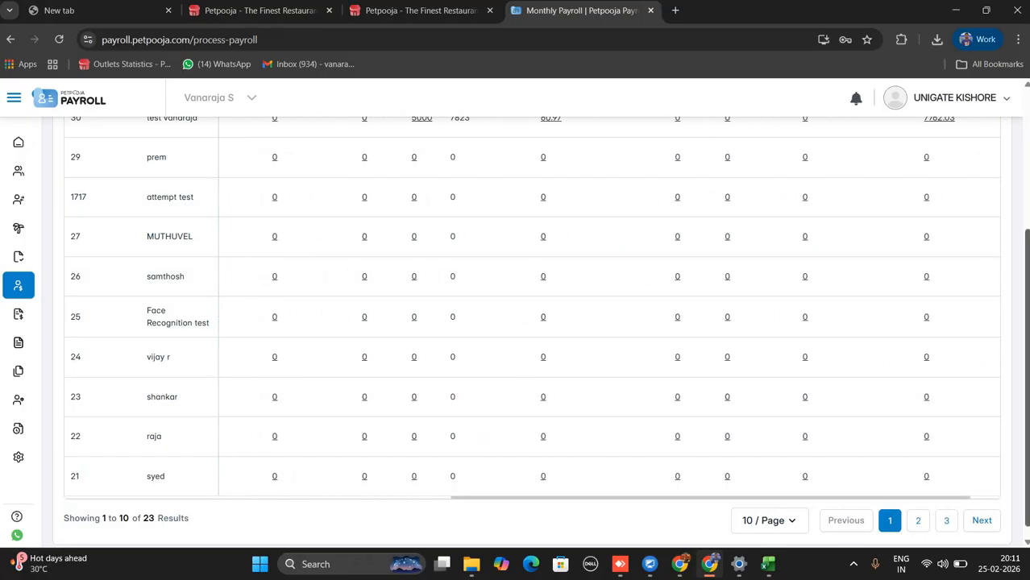
pyautogui.scroll(3, 966, 354)
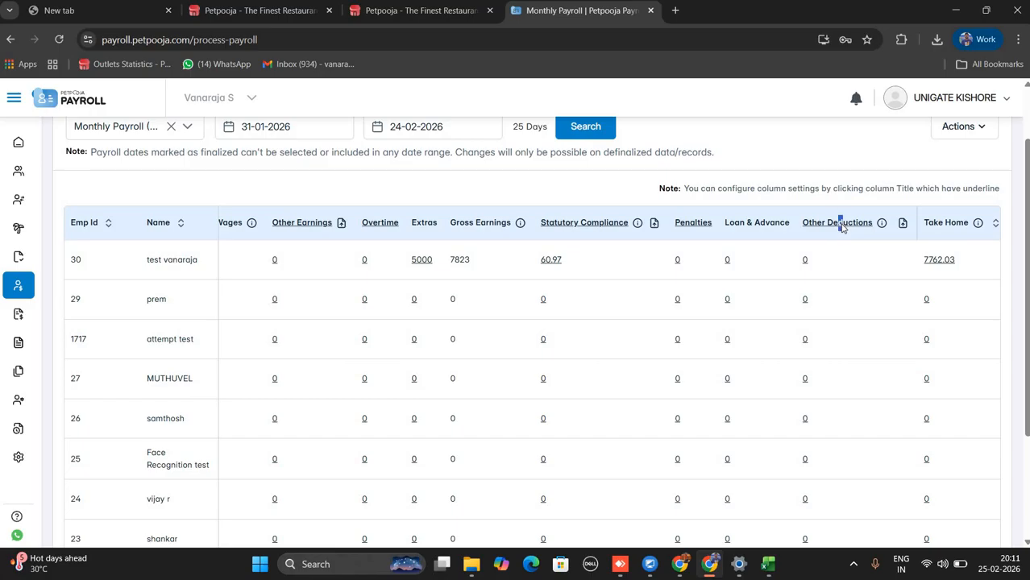
pyautogui.click(841, 225)
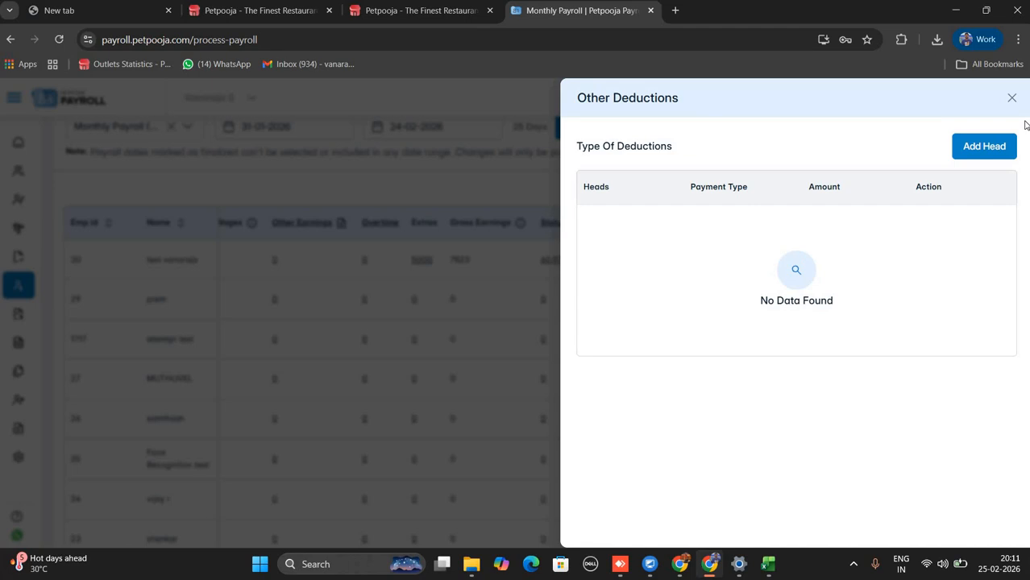
pyautogui.click(1012, 98)
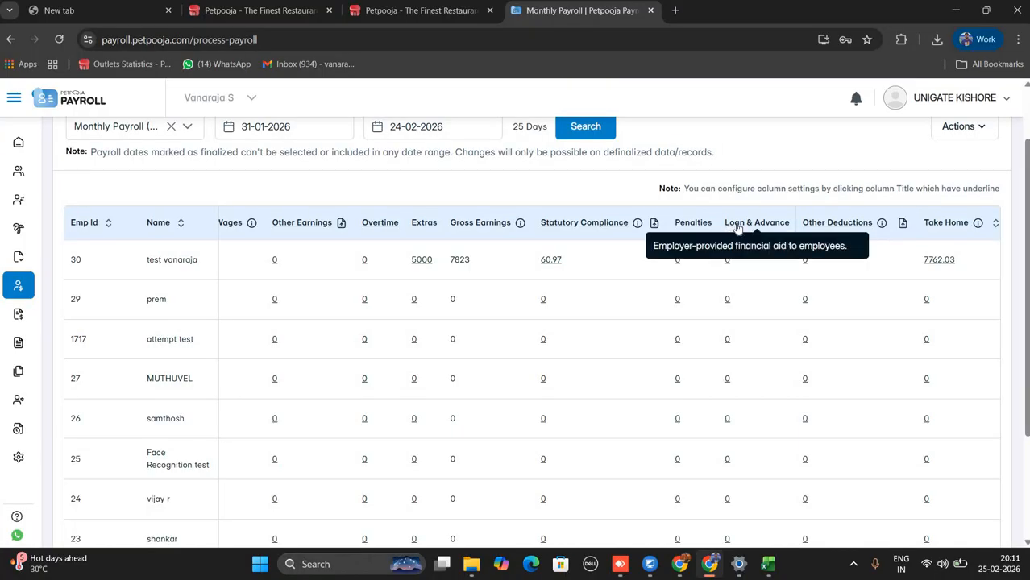
# Review the Loan & Advance column and expand the sidebar to show the Payroll pages.
pyautogui.moveTo(730, 225); pyautogui.dragTo(788, 226)
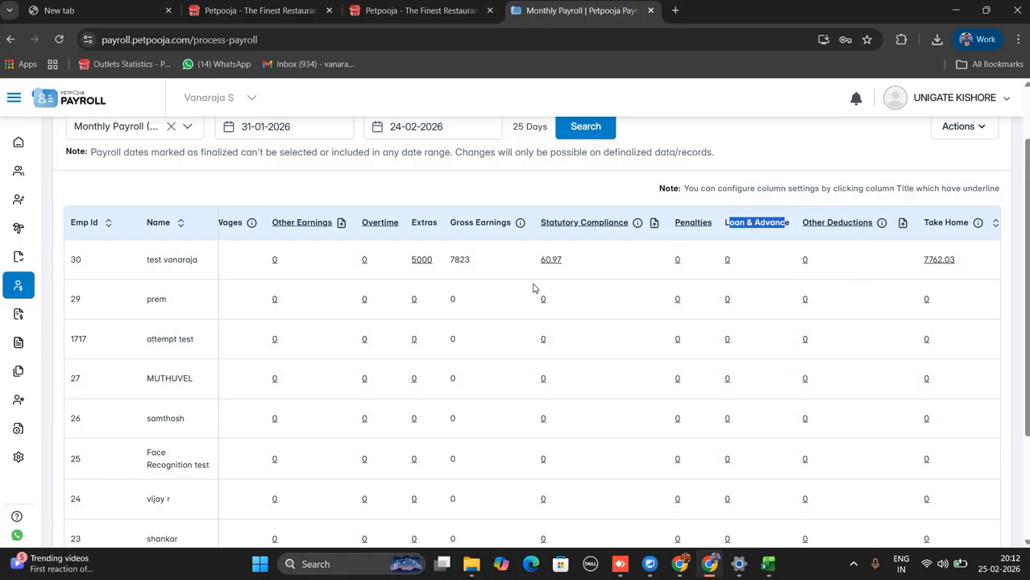
pyautogui.moveTo(53, 395)
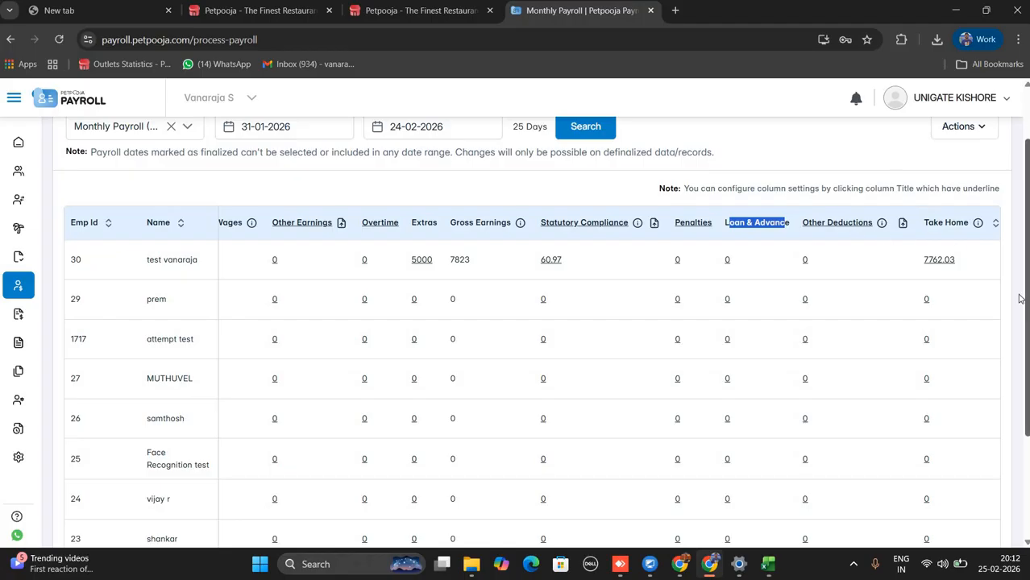
pyautogui.scroll(-1, 1019, 451)
pyautogui.scroll(-2, 1018, 451)
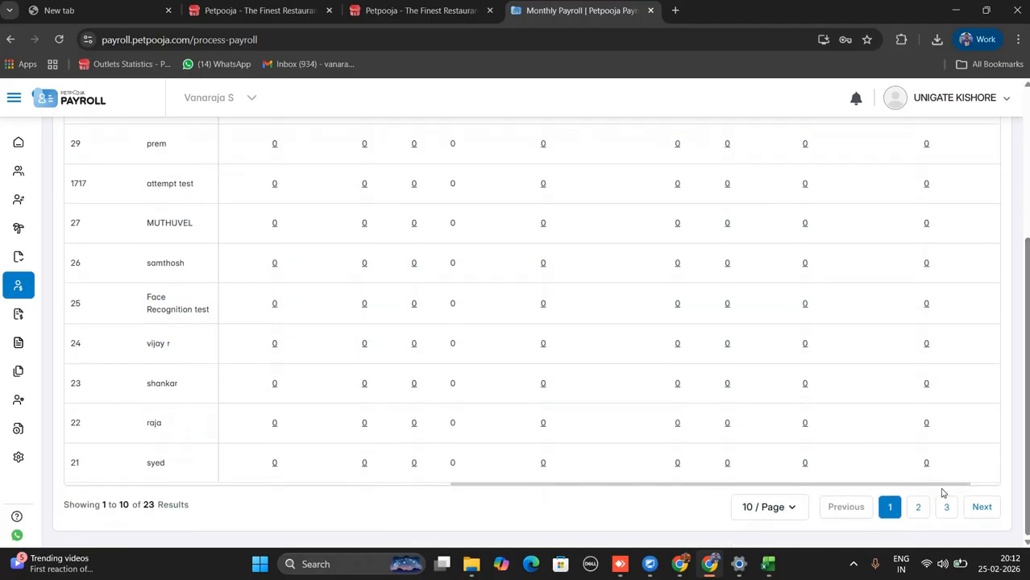
pyautogui.moveTo(951, 487); pyautogui.dragTo(1022, 480)
pyautogui.scroll(4, 820, 231)
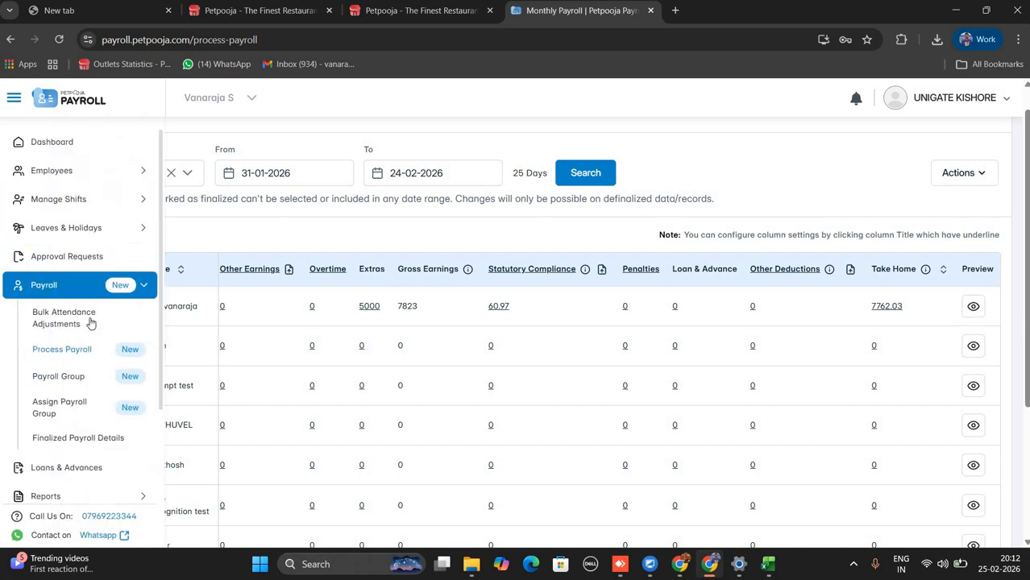
# In Bulk Attendance Adjustments, mark employees FD for 01 and 02 Feb.
pyautogui.click(91, 322)
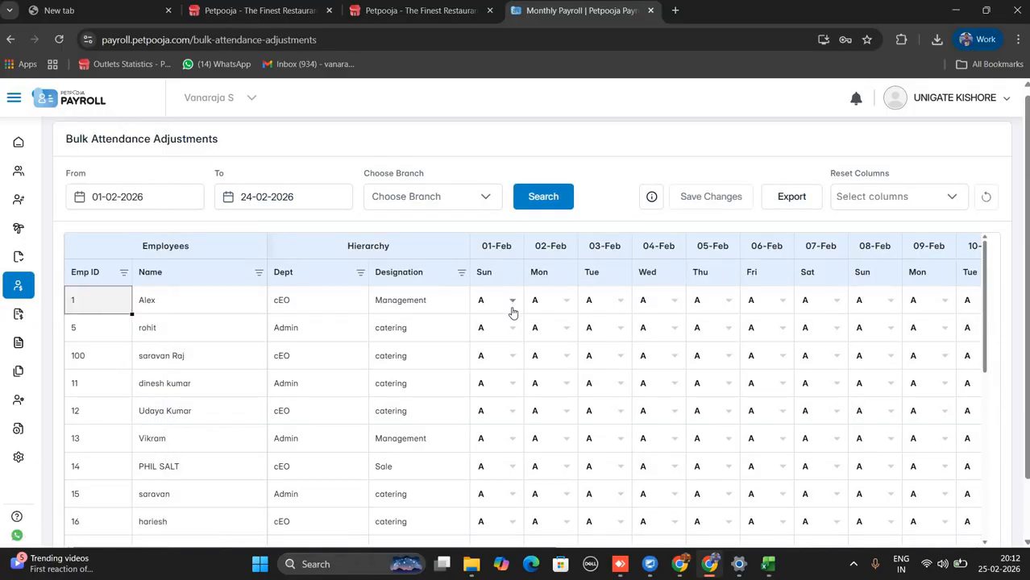
pyautogui.click(513, 307)
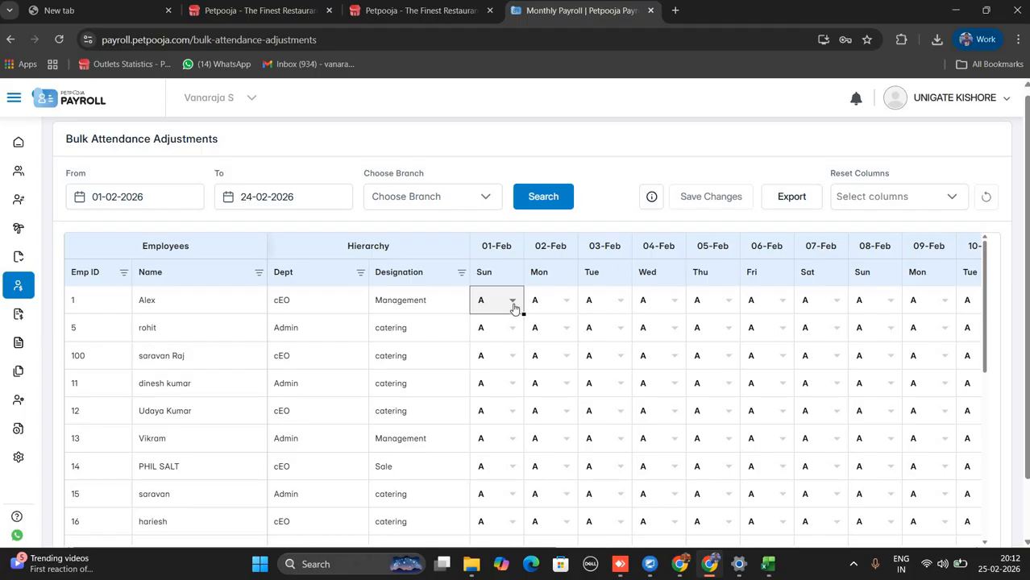
pyautogui.click(514, 306)
pyautogui.click(484, 332)
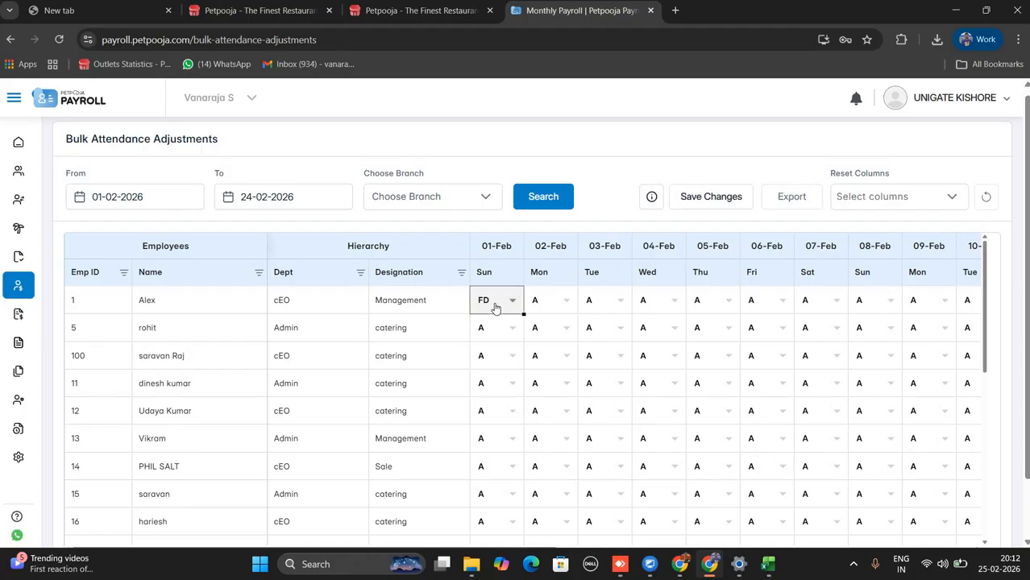
pyautogui.hotkey('ctrl', 'c')
pyautogui.moveTo(503, 345); pyautogui.dragTo(523, 564)
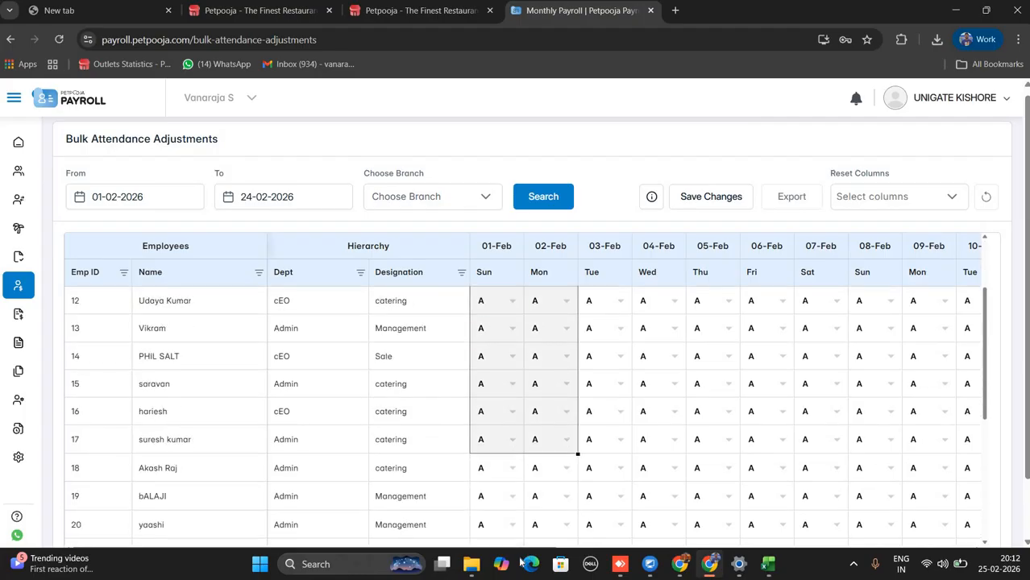
pyautogui.scroll(-2, 520, 532)
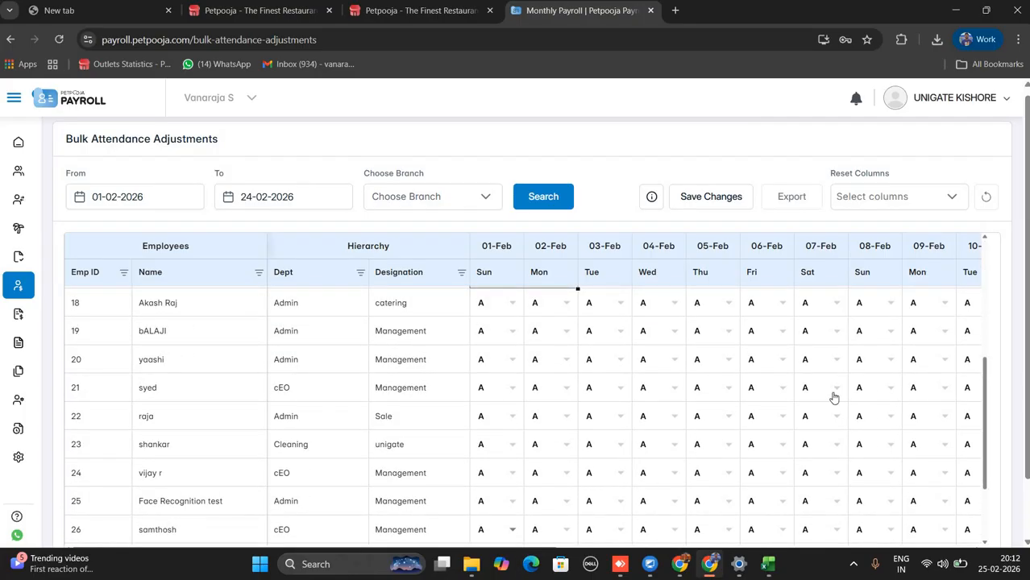
pyautogui.hotkey('ctrl', 'v')
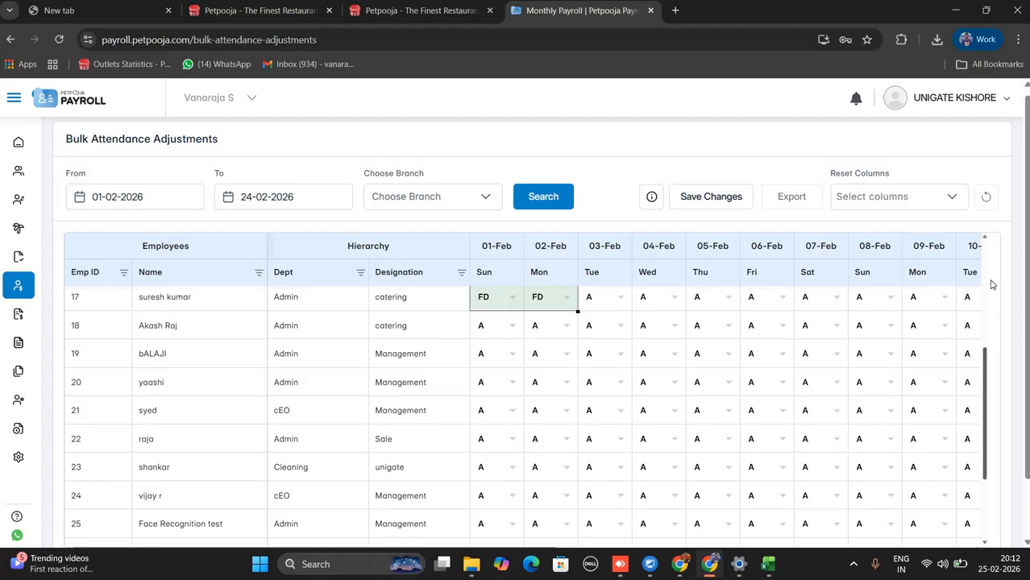
pyautogui.moveTo(992, 285); pyautogui.dragTo(915, 283)
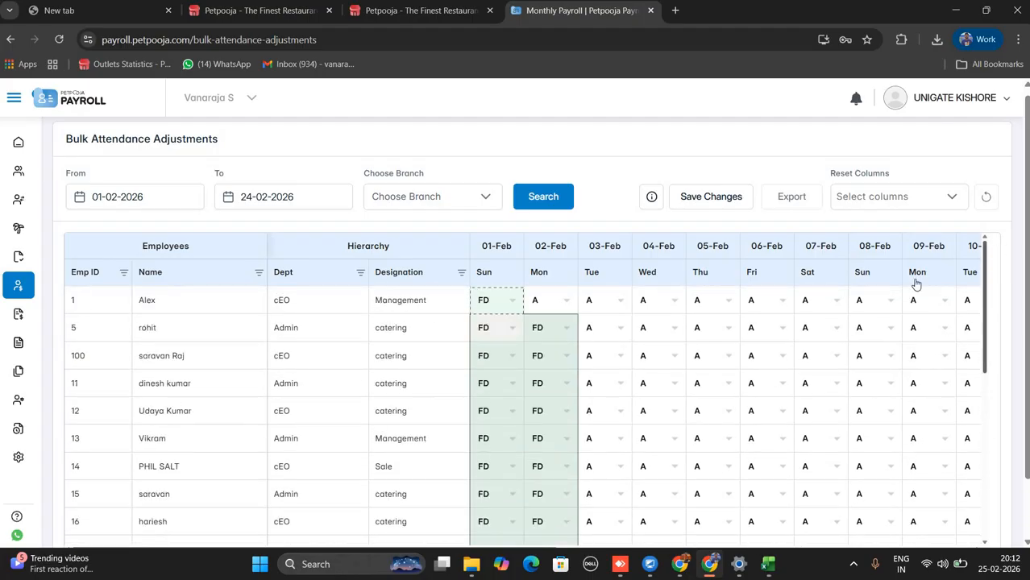
pyautogui.click(566, 300)
pyautogui.doubleClick(558, 309)
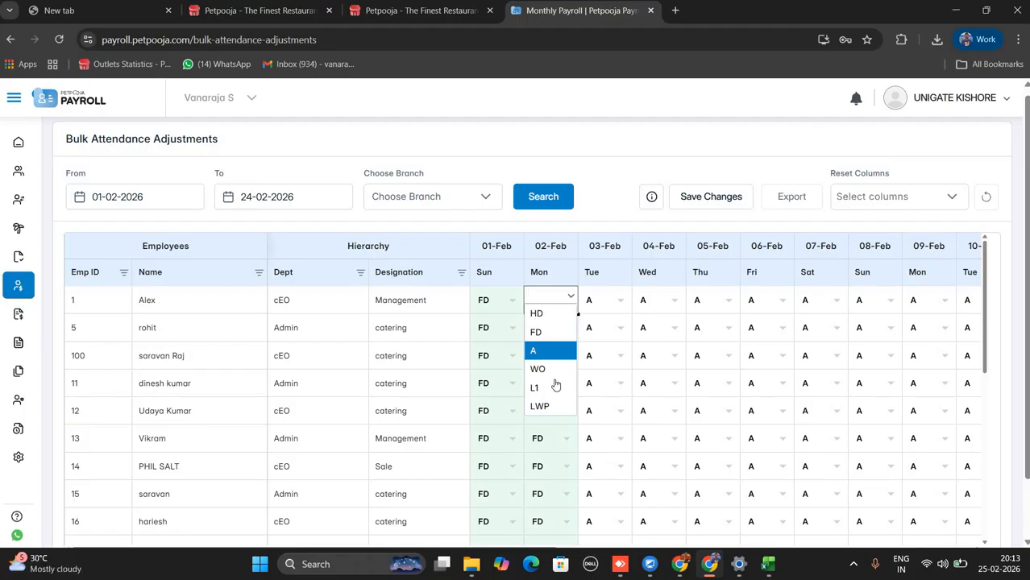
# Save the bulk attendance changes, confirming with CONFIRM.
pyautogui.click(699, 200)
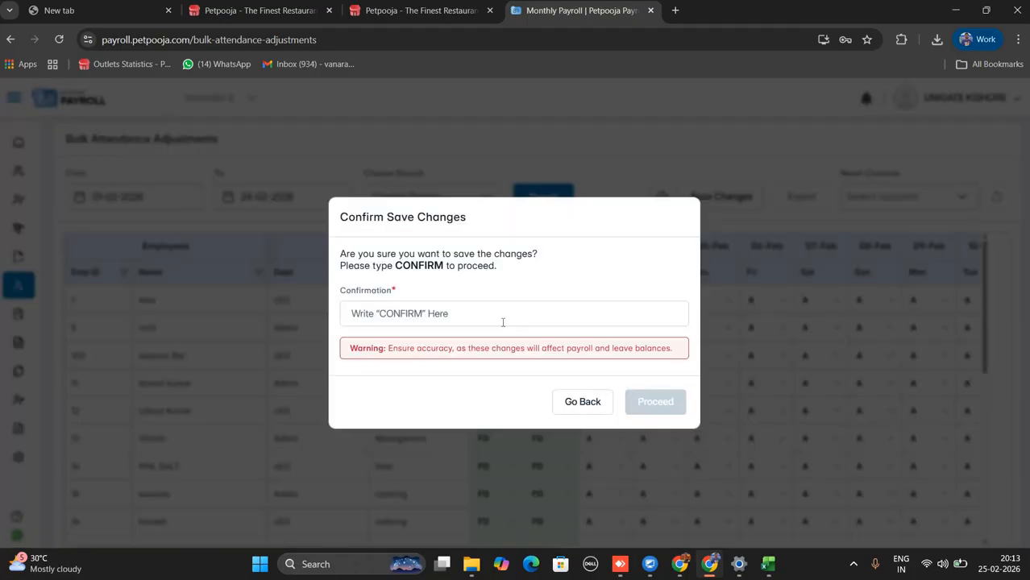
pyautogui.click(503, 322)
pyautogui.write('CON')
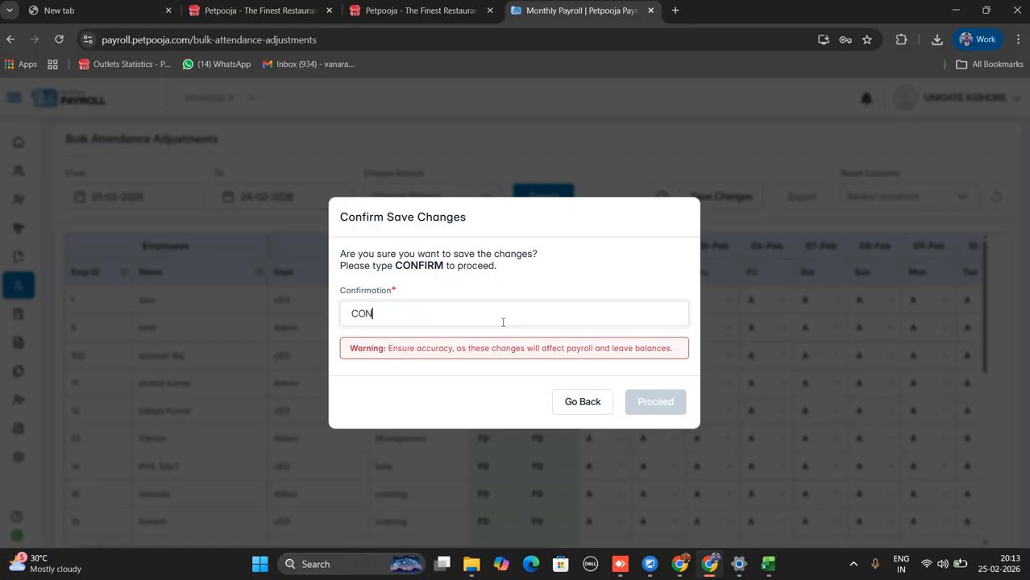
pyautogui.write('FIRM')
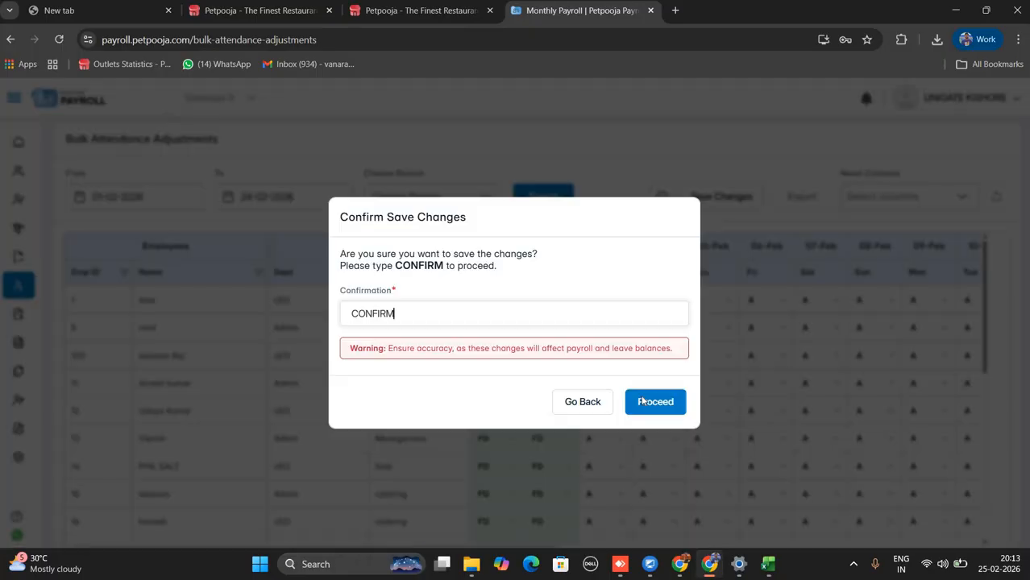
pyautogui.click(642, 401)
# Open Process Payroll and look at its export options.
pyautogui.moveTo(21, 349)
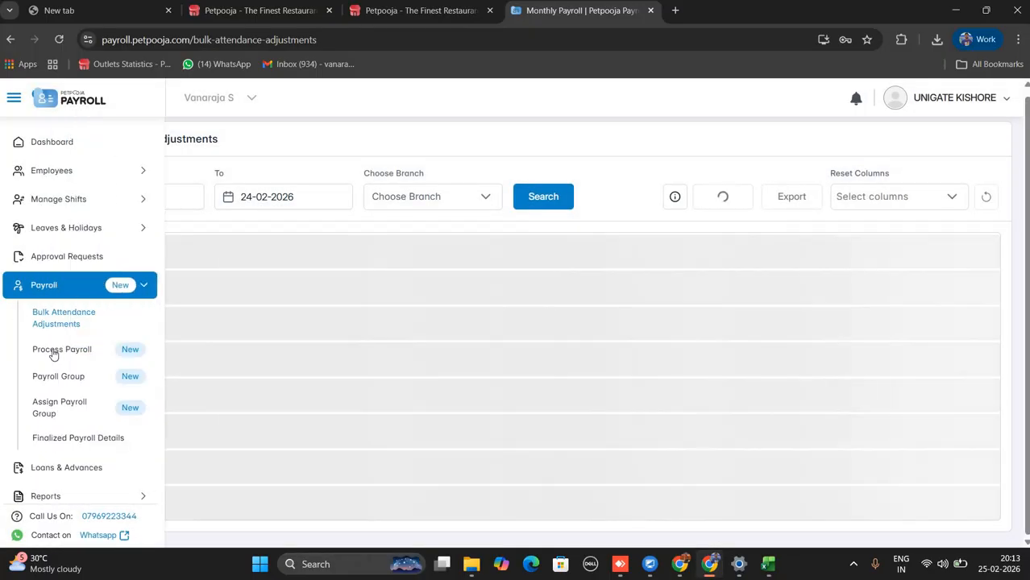
pyautogui.click(53, 352)
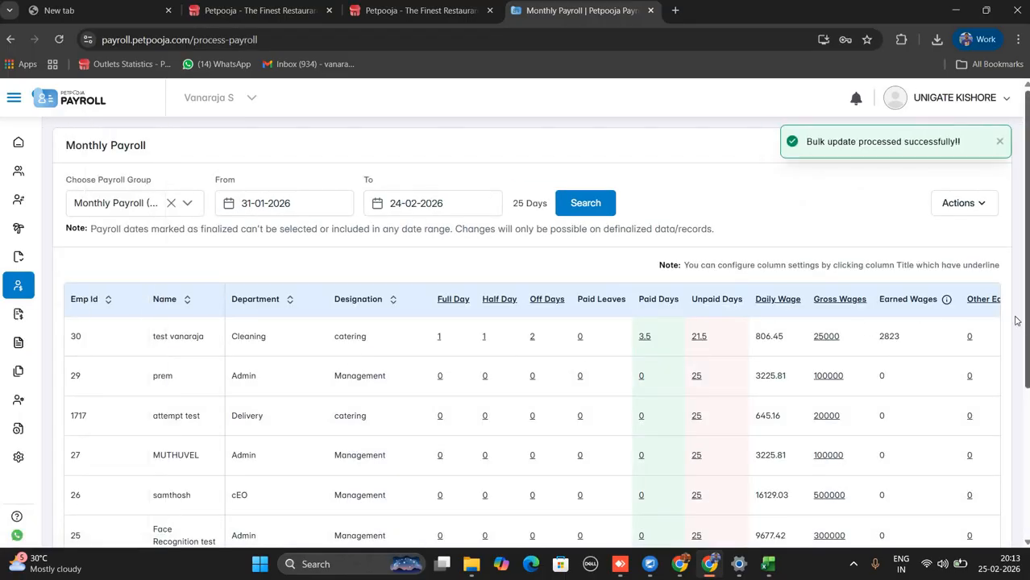
pyautogui.click(955, 211)
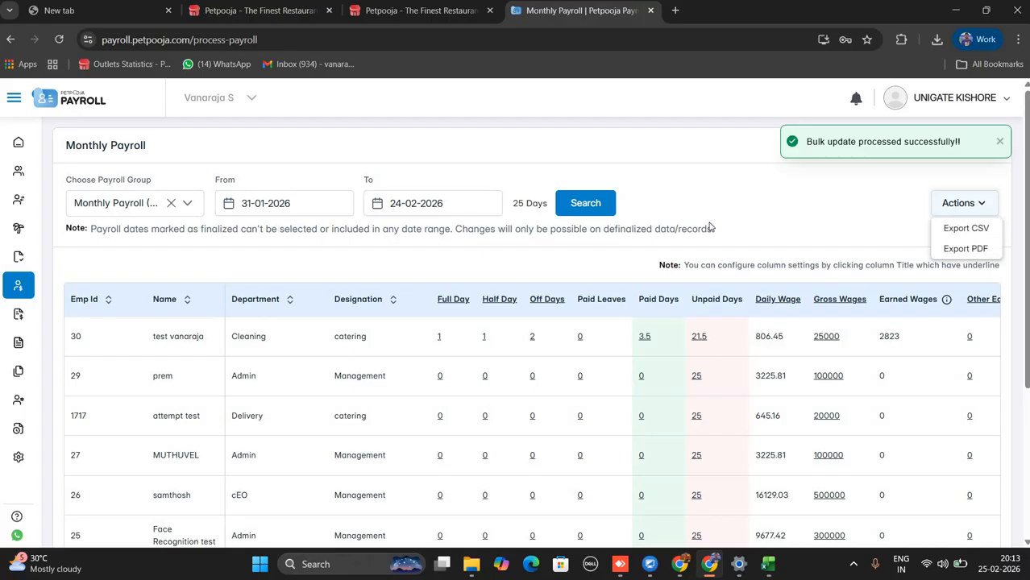
pyautogui.click(1027, 264)
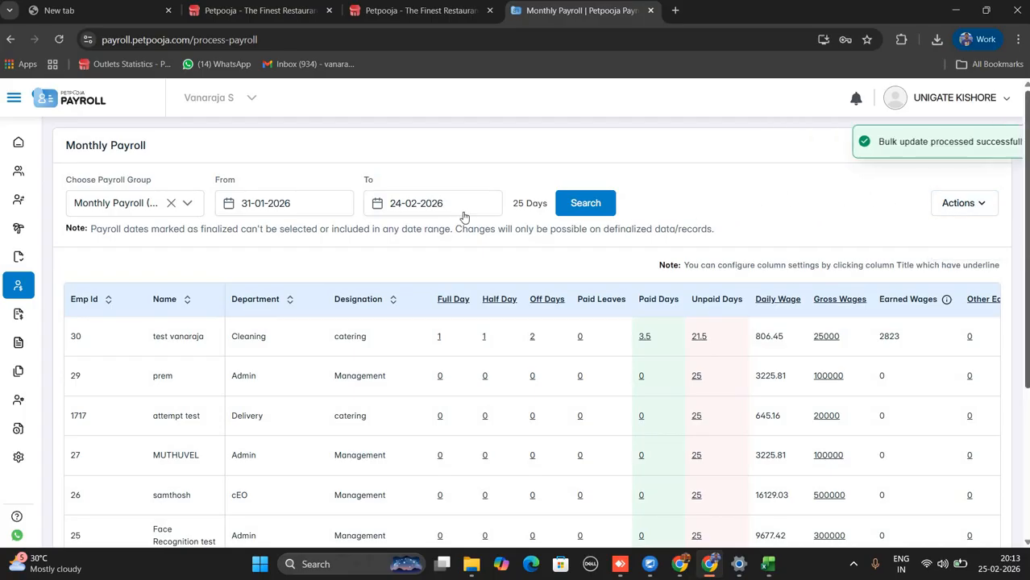
# Switch the payroll group to Monthly Payroll (No Compliance) for 15-05-2025 to 14-06-2025.
pyautogui.click(171, 203)
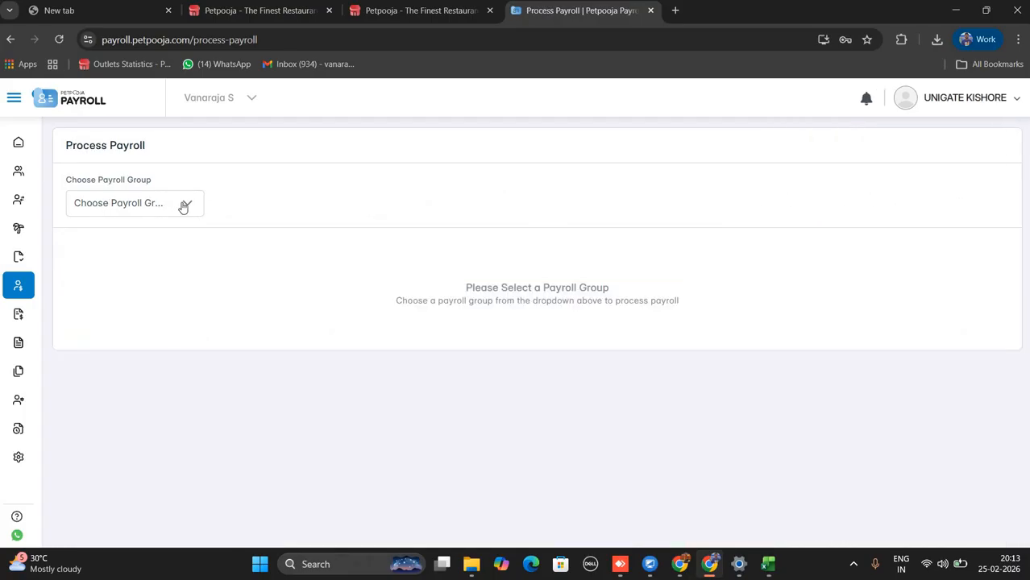
pyautogui.click(183, 203)
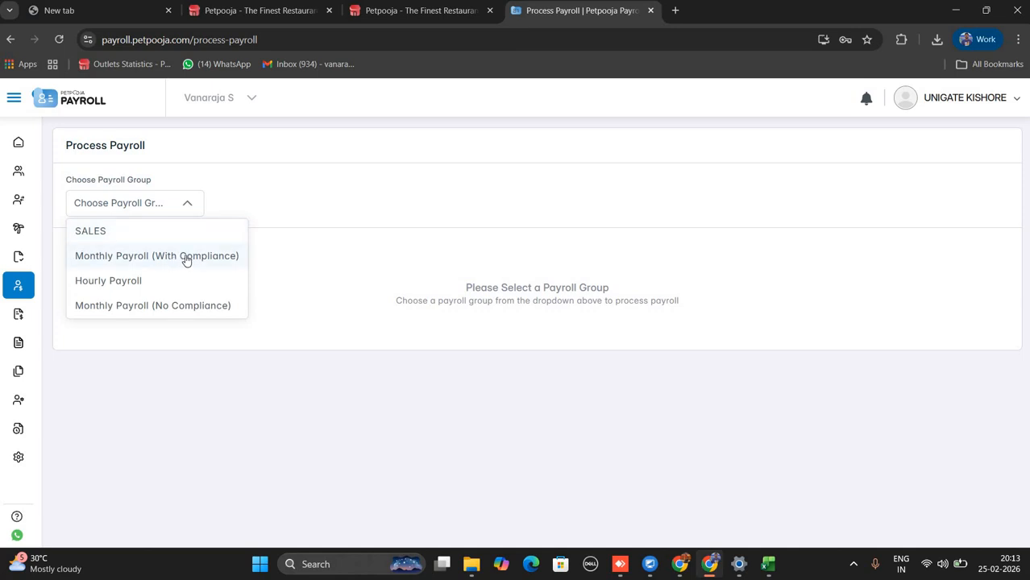
pyautogui.click(150, 307)
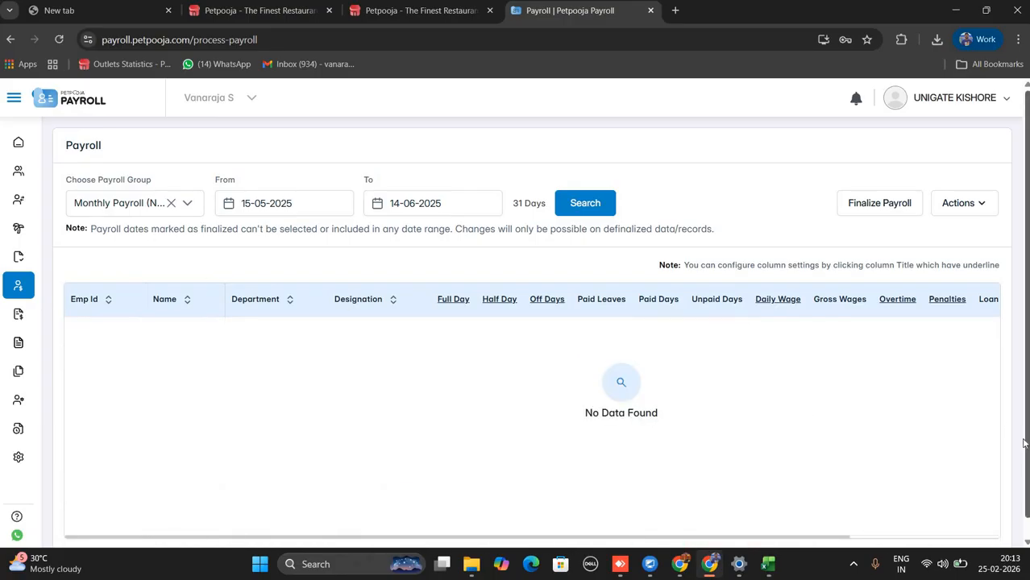
pyautogui.moveTo(1029, 457); pyautogui.dragTo(1028, 469)
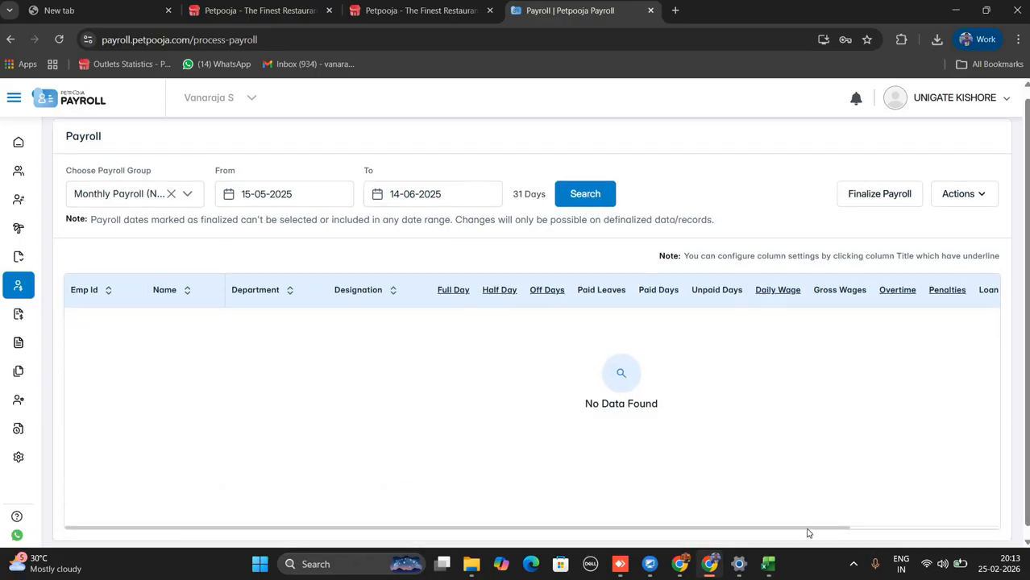
pyautogui.moveTo(809, 530); pyautogui.dragTo(969, 519)
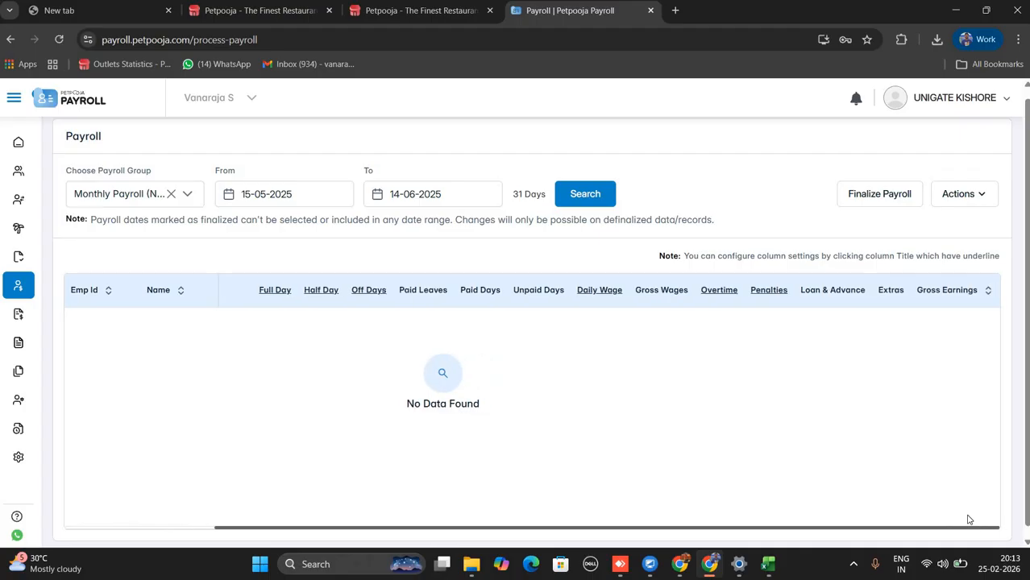
pyautogui.moveTo(824, 297)
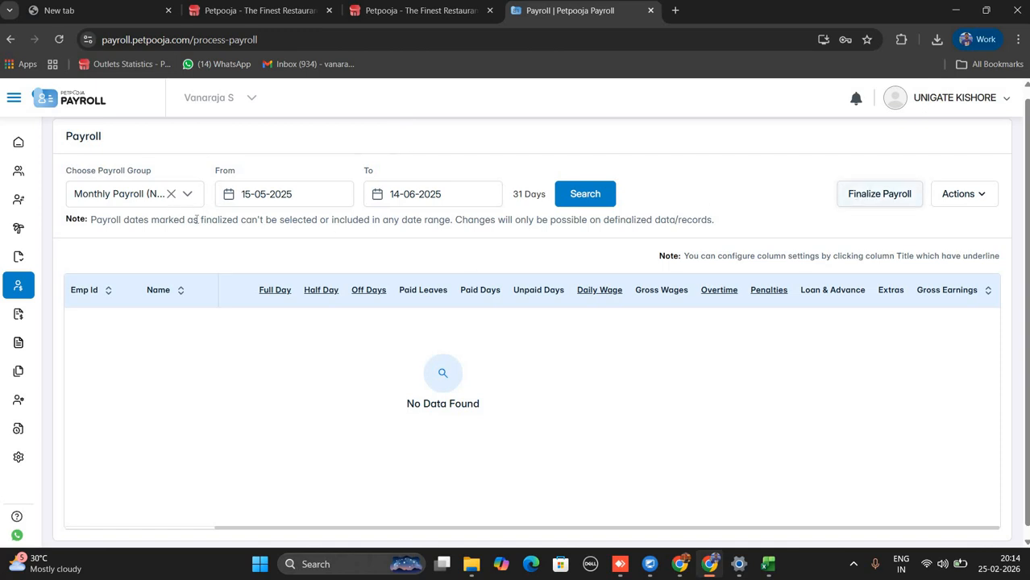
pyautogui.moveTo(36, 306)
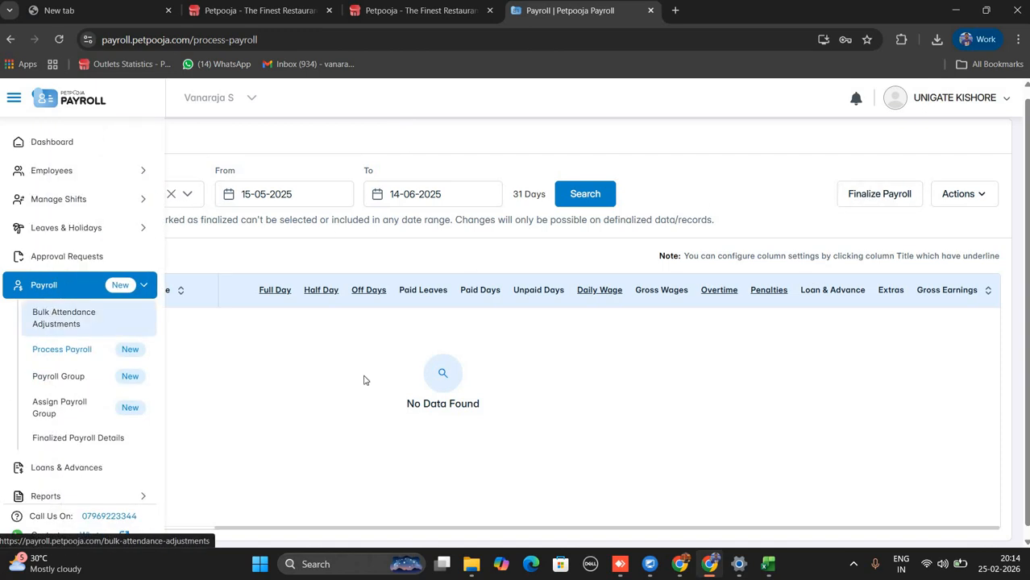
# Finalize the 15 May–14 Jun 2025 payroll and view it in Finalized Payroll Details.
pyautogui.click(893, 196)
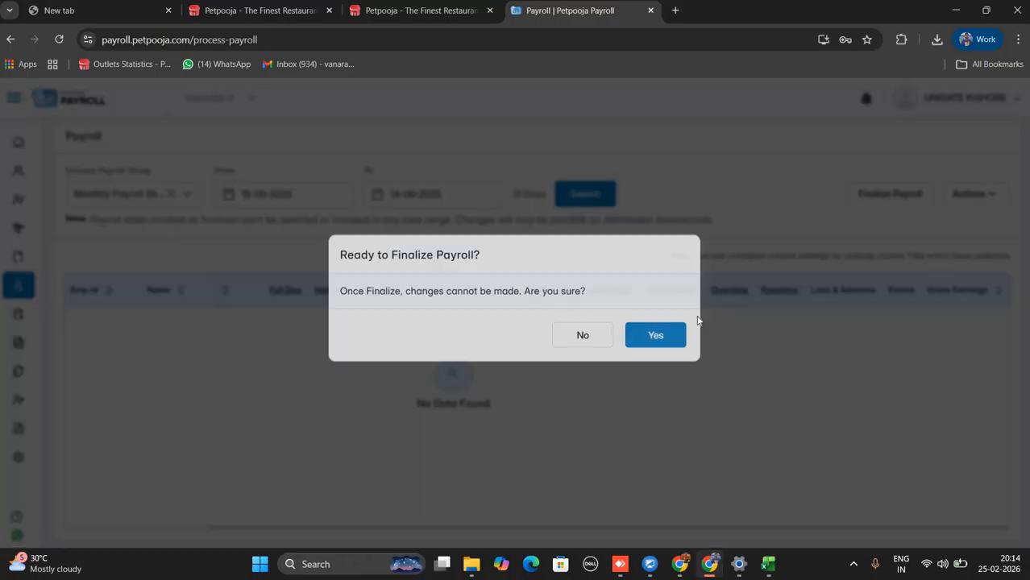
pyautogui.click(682, 350)
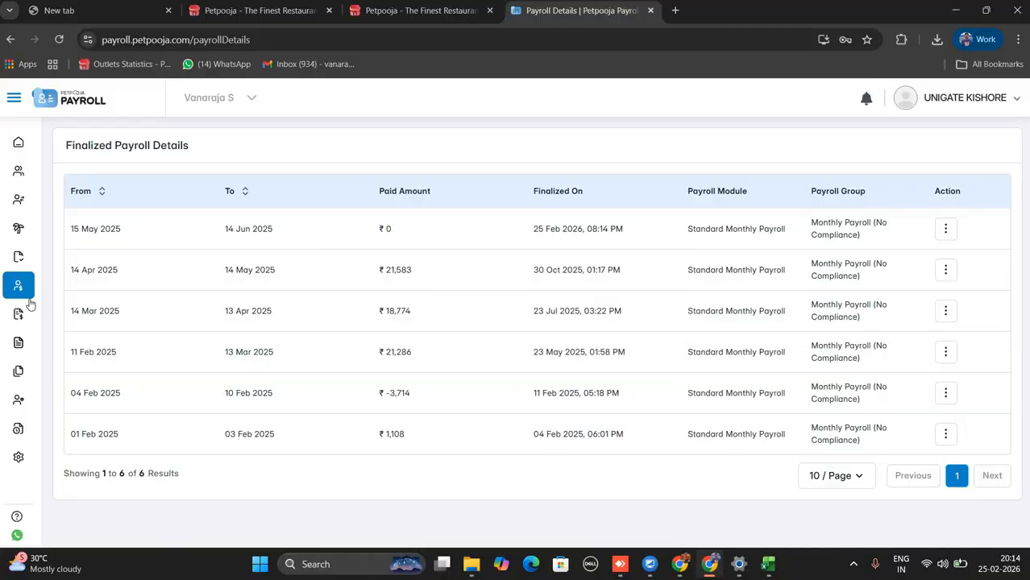
pyautogui.click(947, 231)
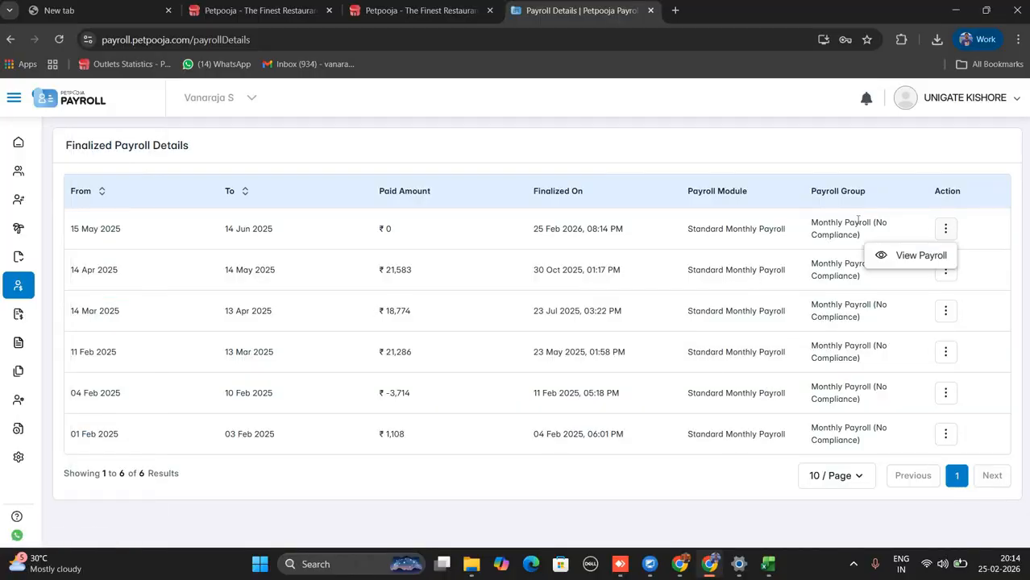
pyautogui.click(923, 258)
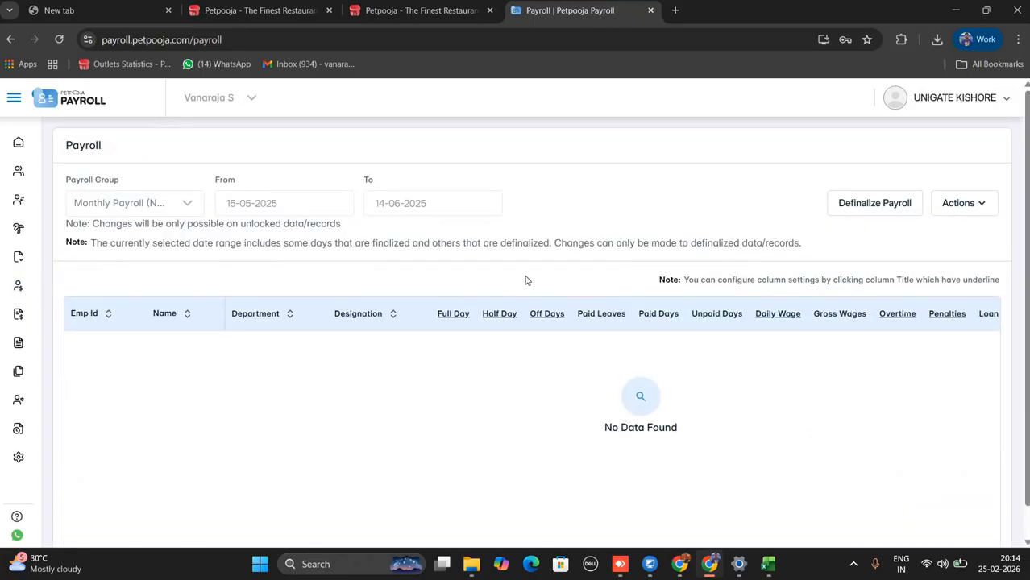
# Review the Salary Slip settings and the payslip preview's total deductions.
pyautogui.moveTo(30, 253)
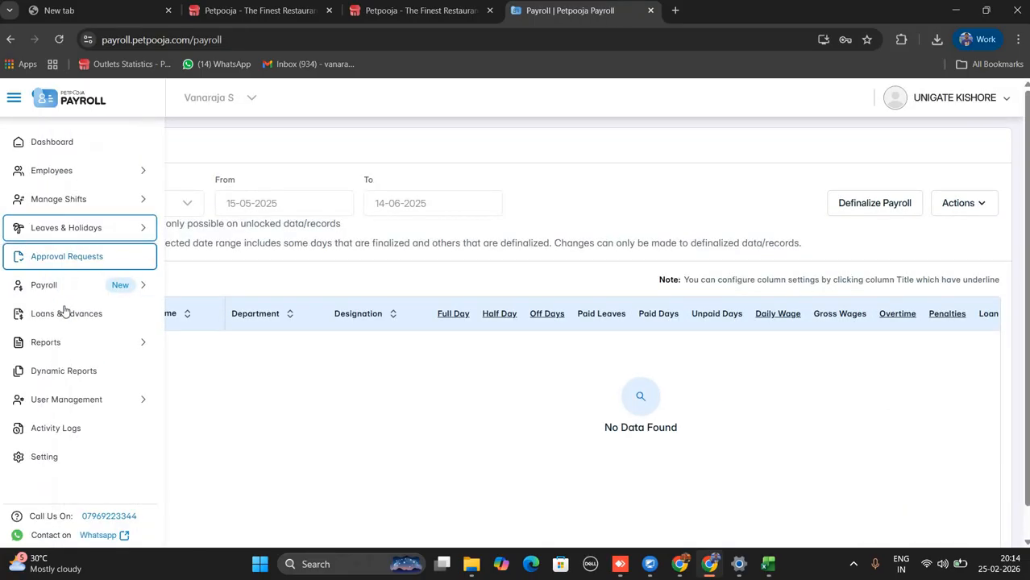
pyautogui.click(110, 315)
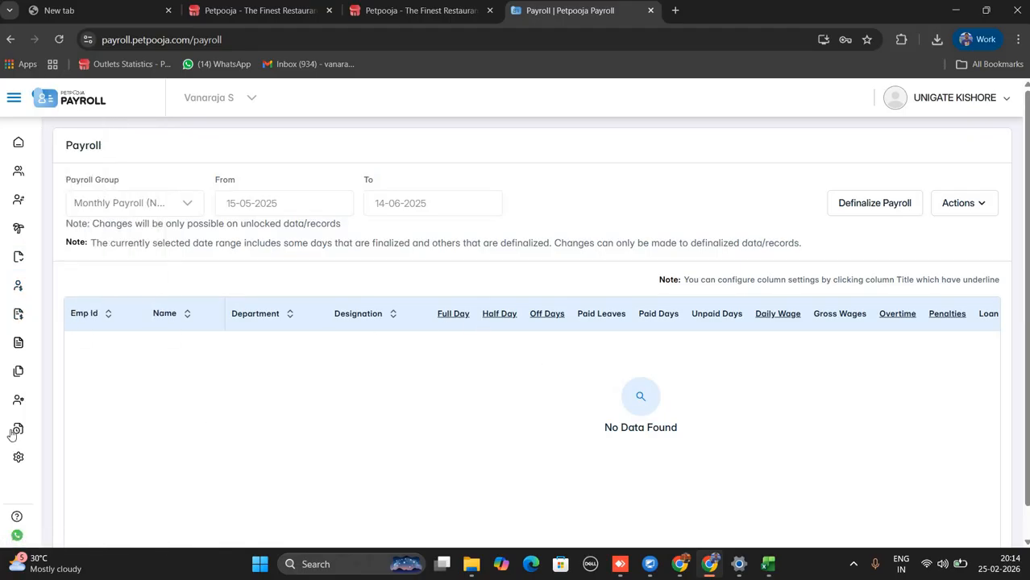
pyautogui.moveTo(35, 456)
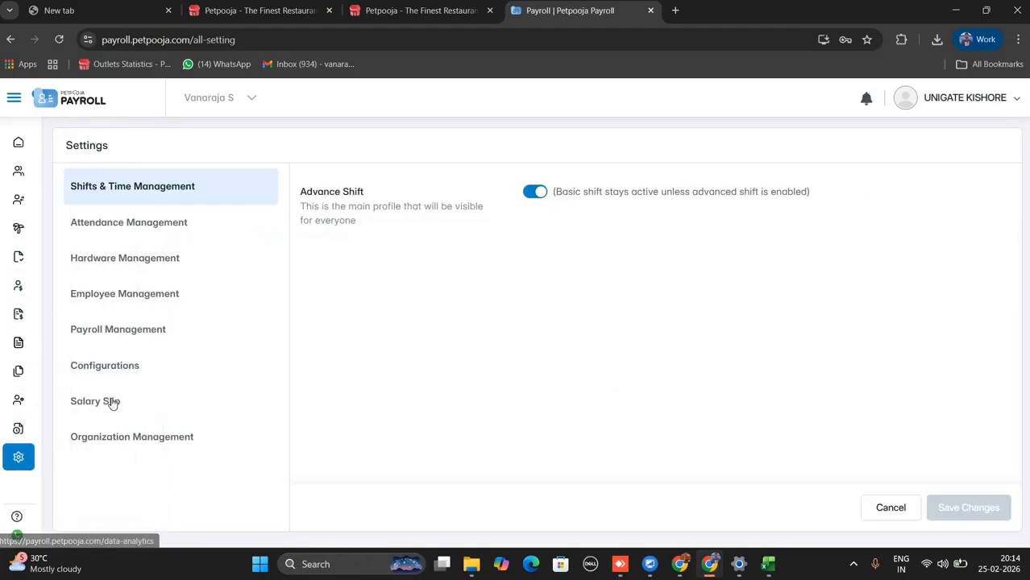
pyautogui.click(104, 401)
pyautogui.scroll(-3, 733, 345)
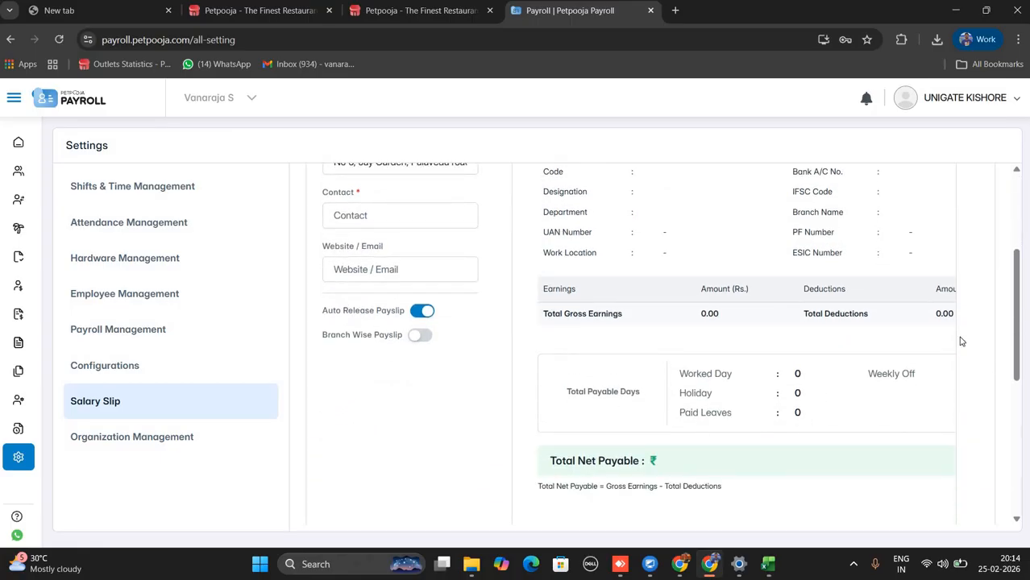
pyautogui.moveTo(544, 317); pyautogui.dragTo(945, 315)
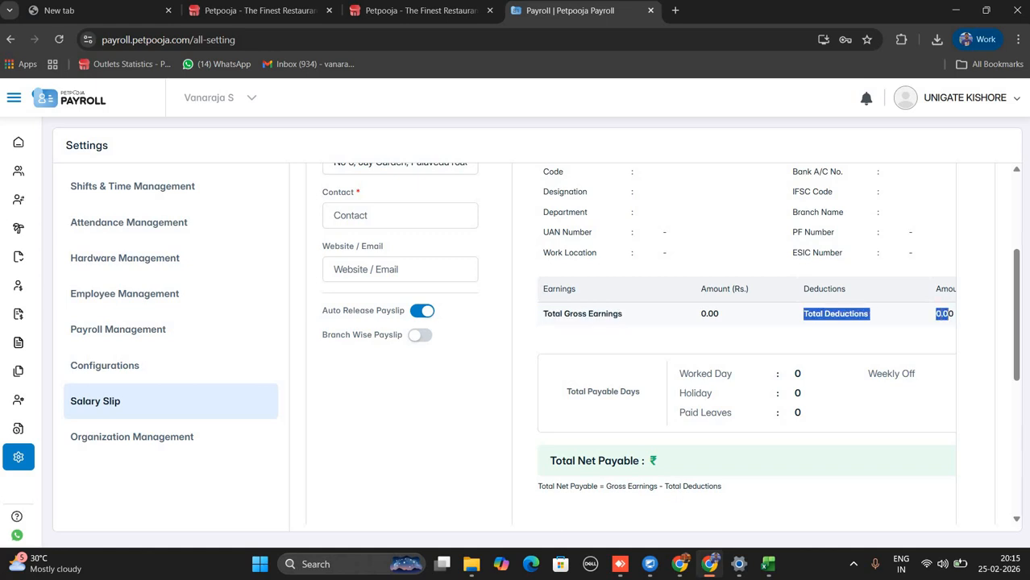
pyautogui.scroll(2, 1018, 324)
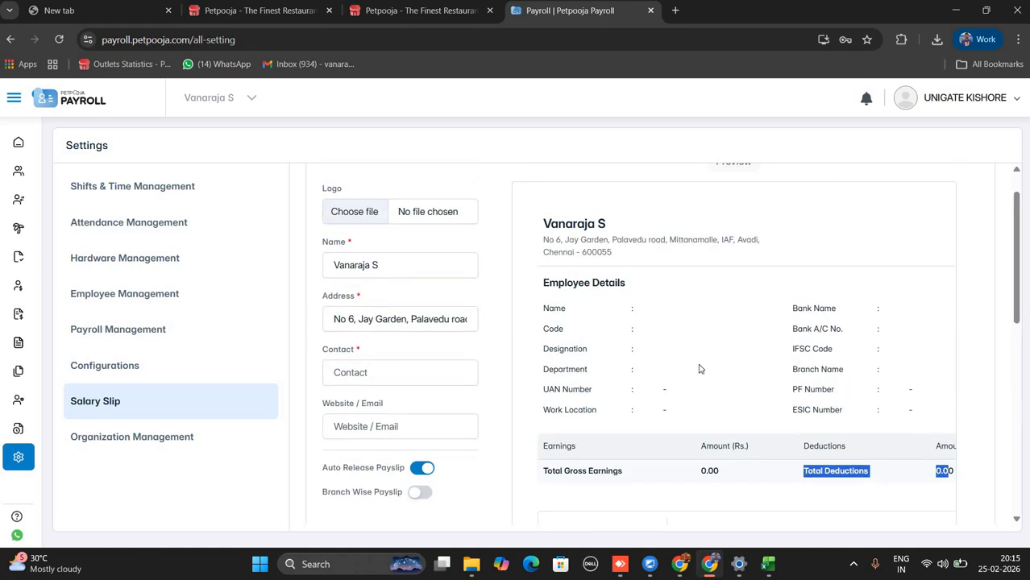
# Open the Loans & Advances list with employee loan totals and outstanding amounts.
pyautogui.moveTo(17, 313)
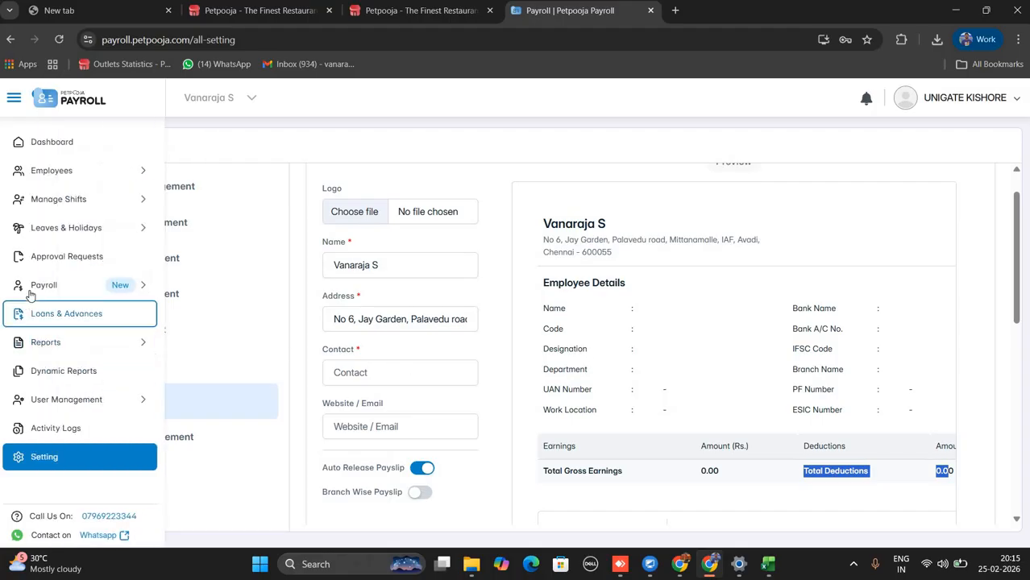
pyautogui.click(32, 292)
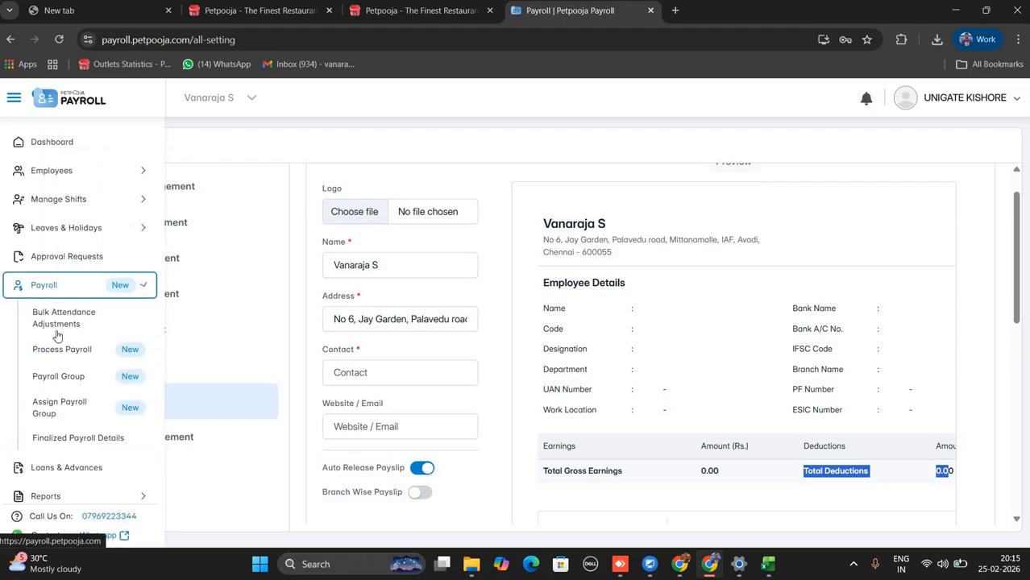
pyautogui.click(58, 288)
pyautogui.click(58, 289)
pyautogui.click(63, 294)
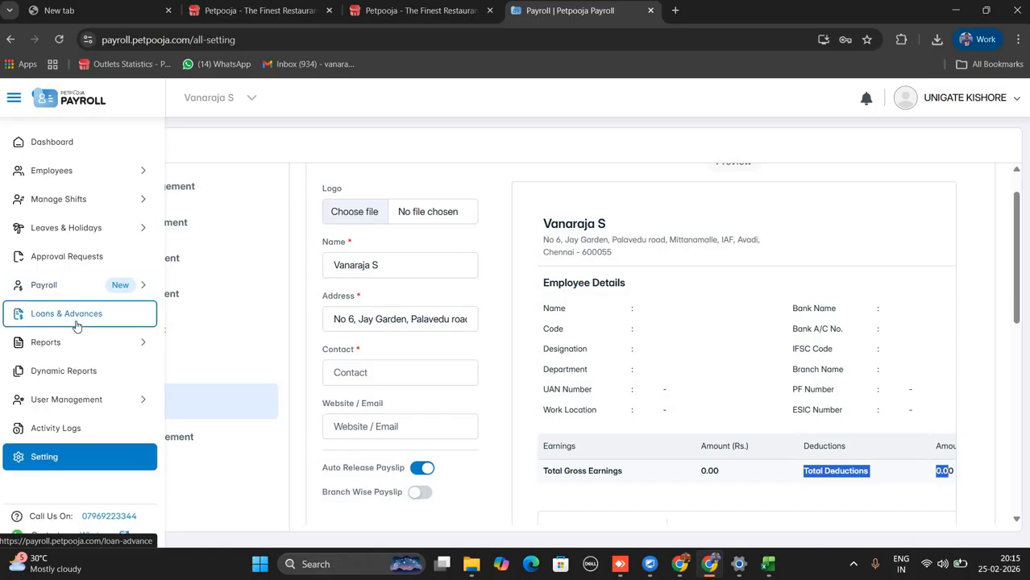
pyautogui.click(75, 322)
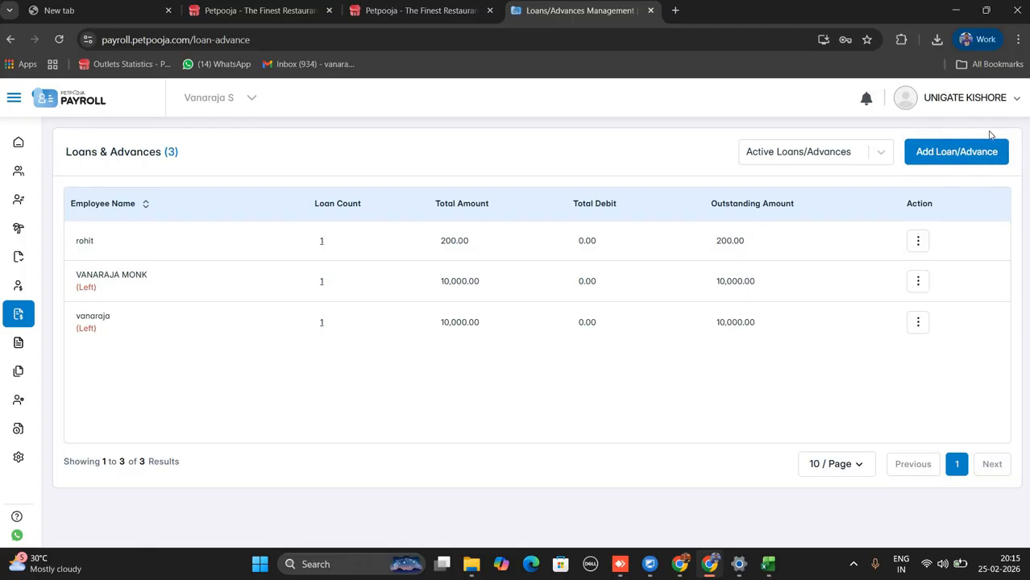
# Start a new loan for rohit named LOAN with a 20000 amount.
pyautogui.click(931, 161)
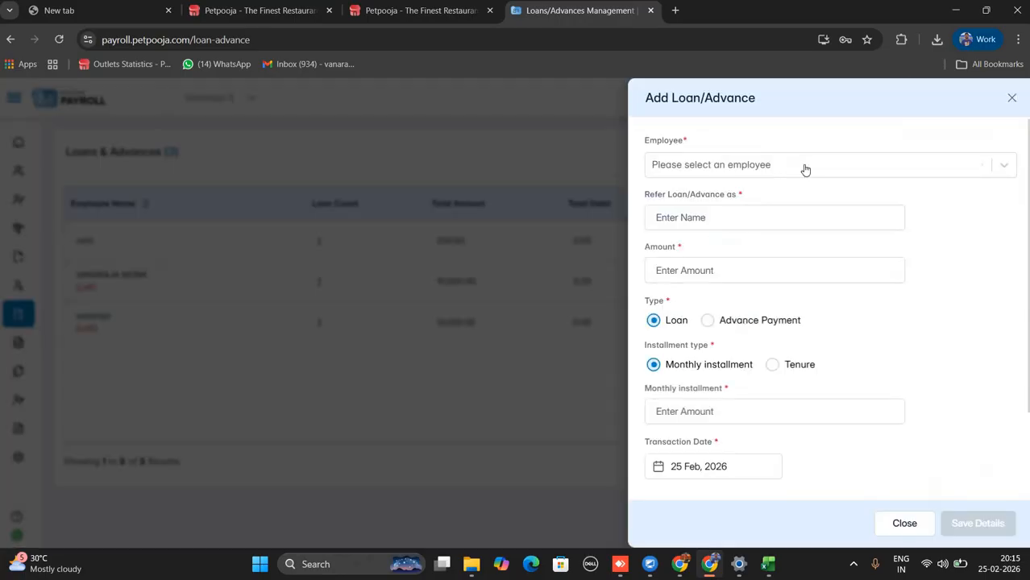
pyautogui.click(821, 166)
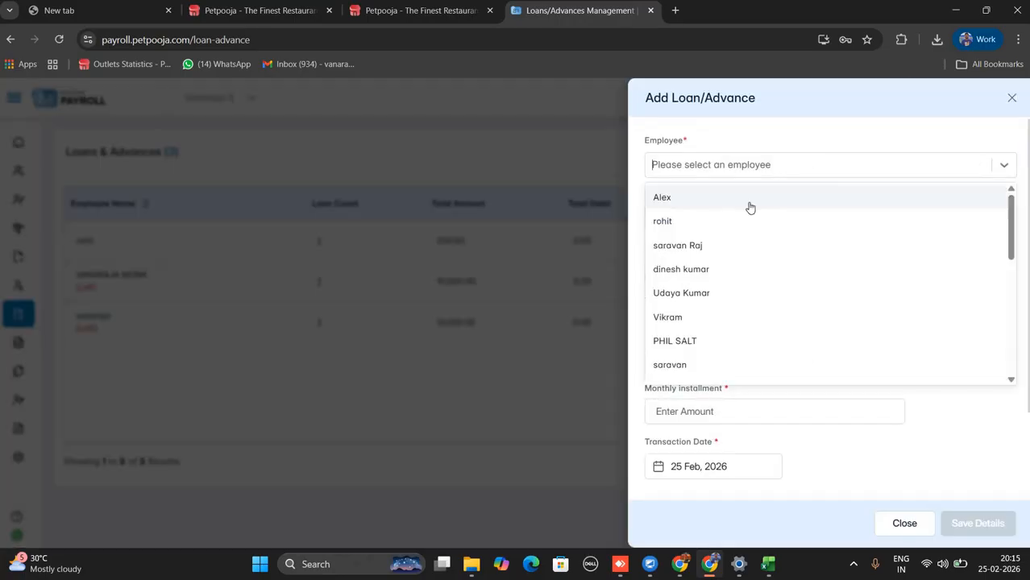
pyautogui.click(713, 225)
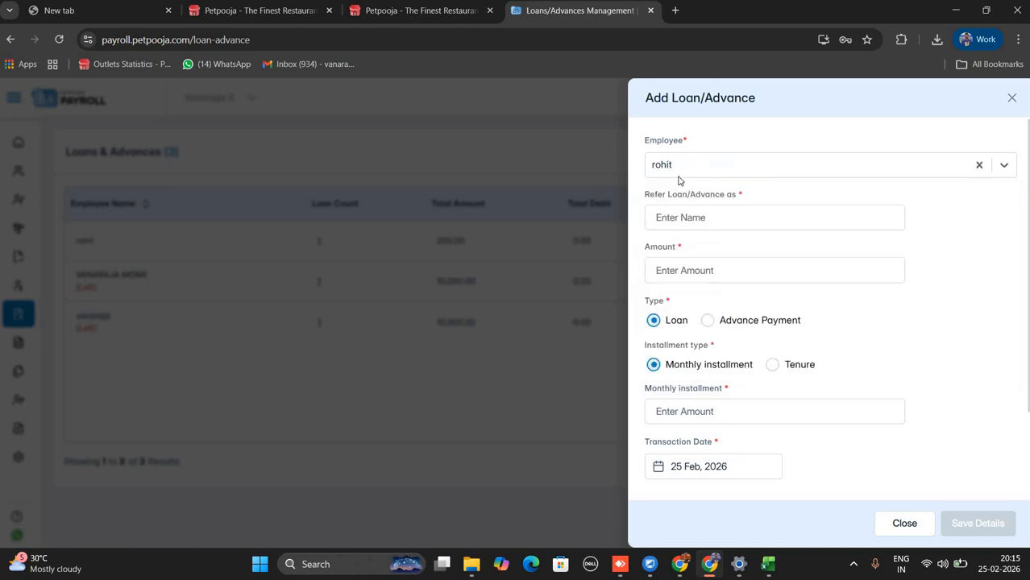
pyautogui.click(701, 219)
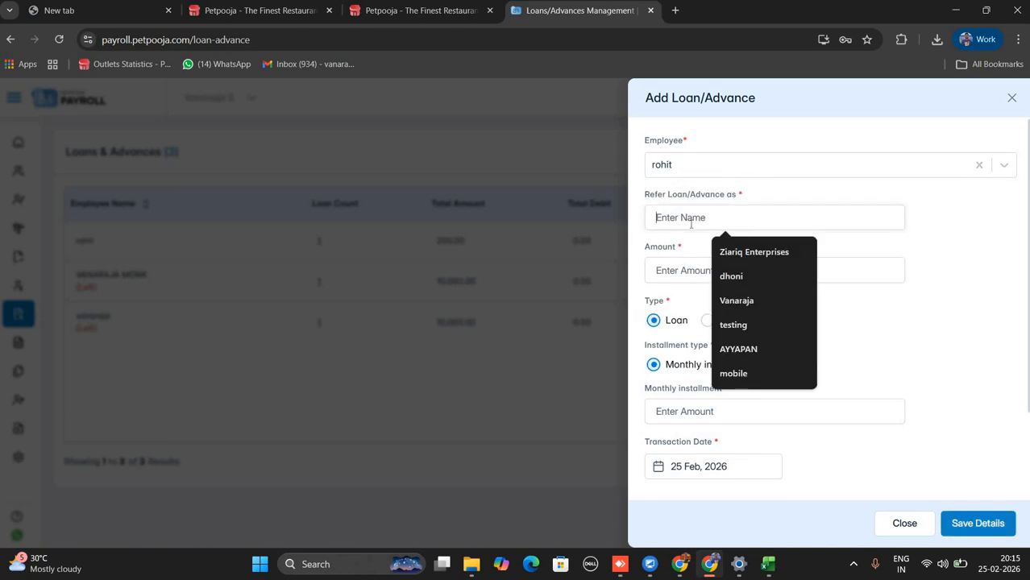
pyautogui.write('LOAN')
pyautogui.click(725, 265)
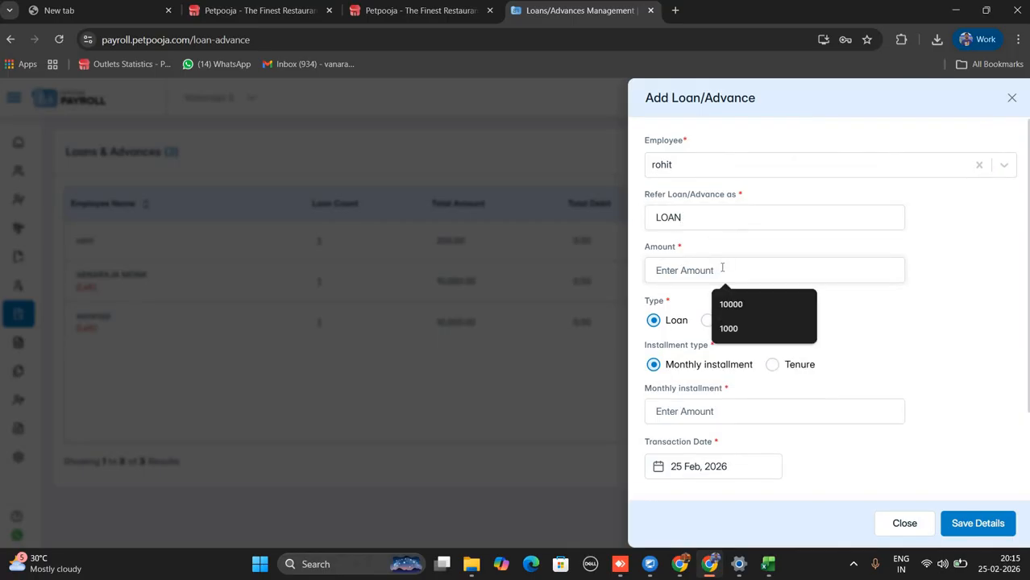
pyautogui.write('20000')
pyautogui.click(666, 302)
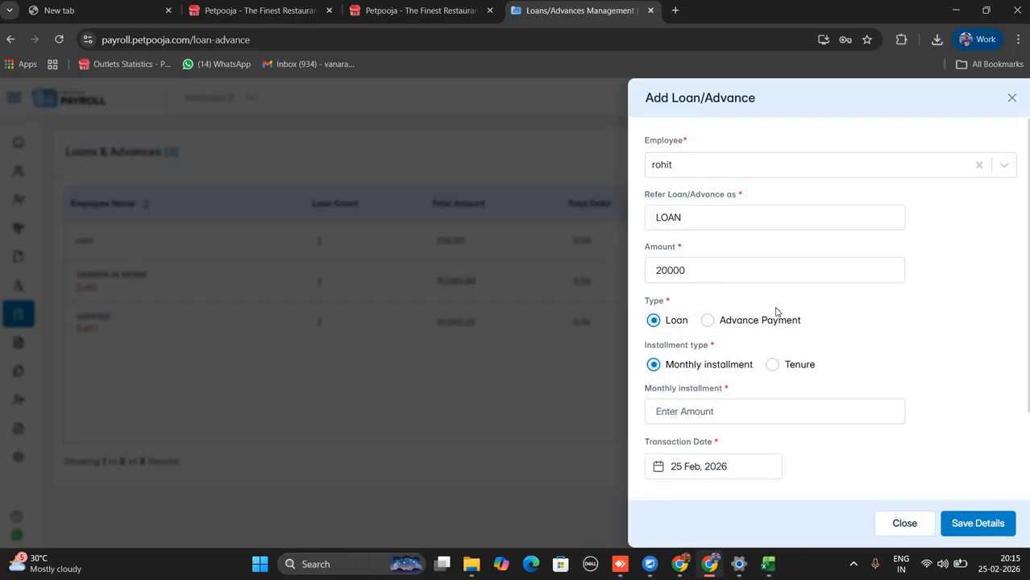
# Enter a 200 monthly installment, make it an Advance Payment, and save it.
pyautogui.scroll(-1, 776, 312)
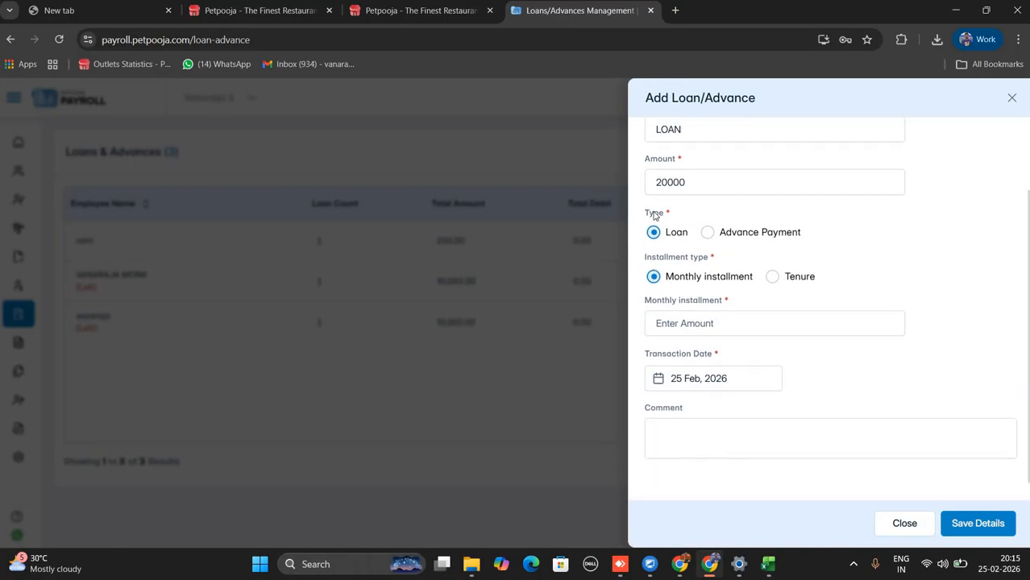
pyautogui.click(693, 330)
pyautogui.write('2000')
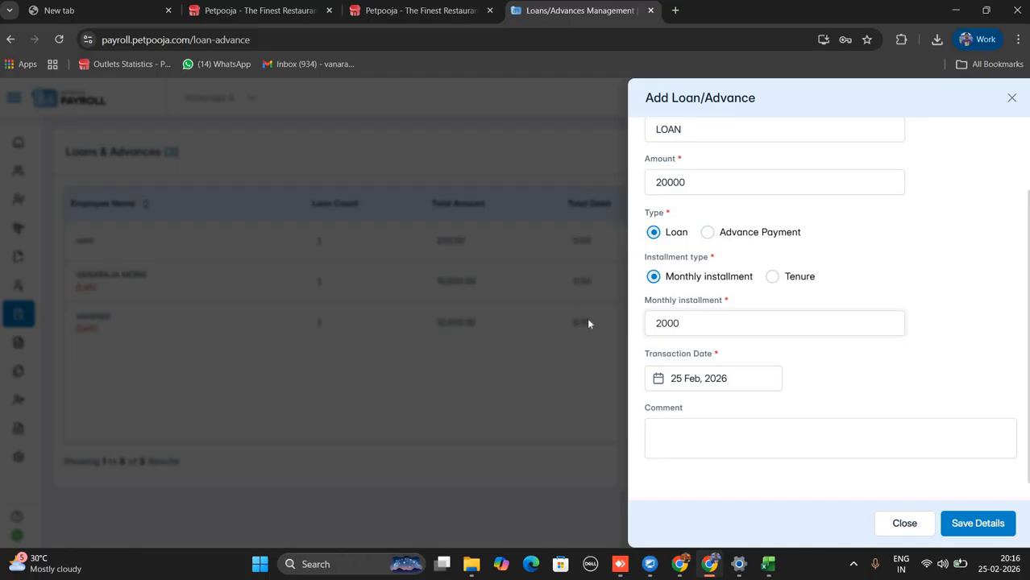
pyautogui.click(772, 277)
pyautogui.click(719, 324)
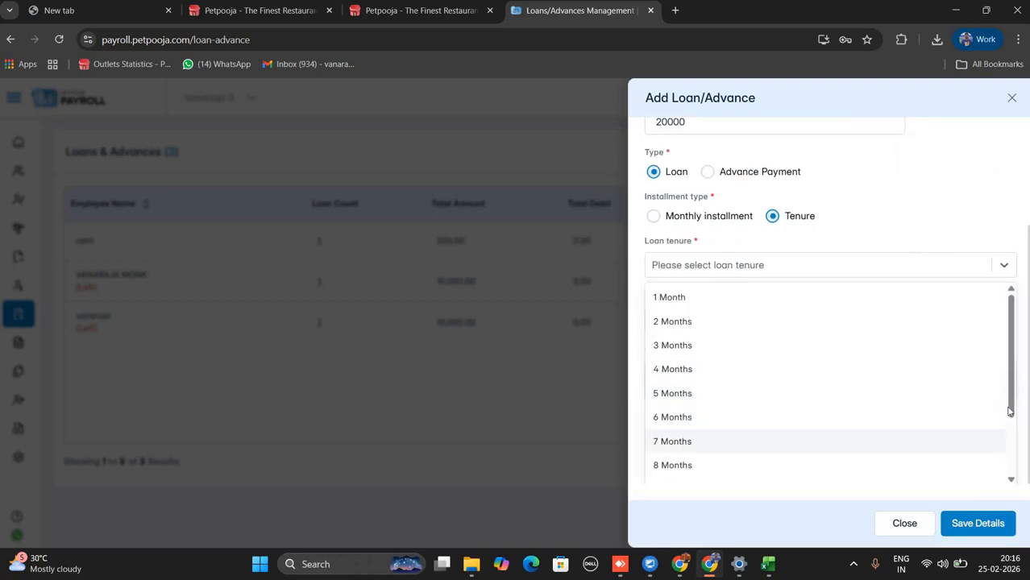
pyautogui.moveTo(1010, 409); pyautogui.dragTo(1016, 344)
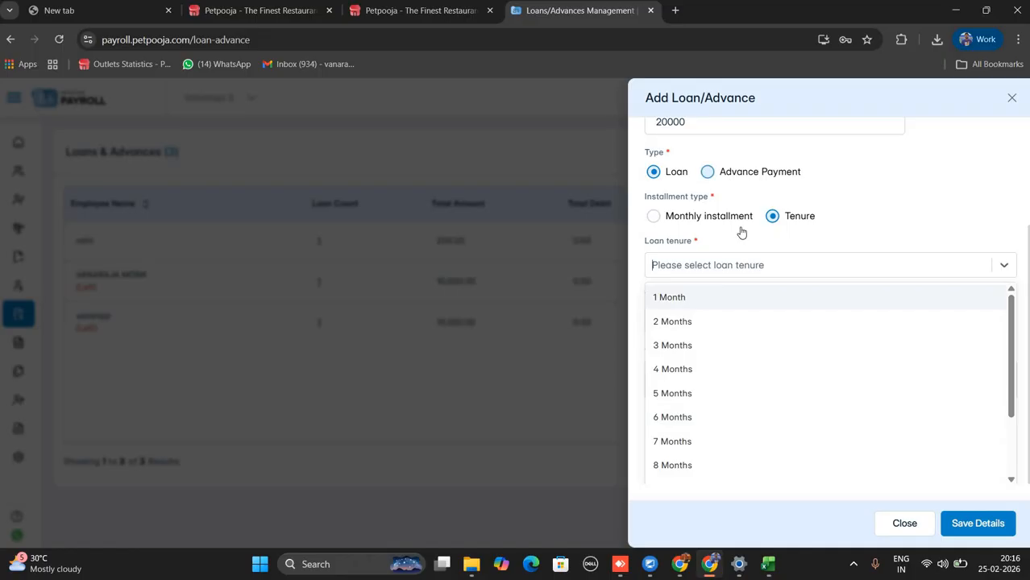
pyautogui.click(738, 232)
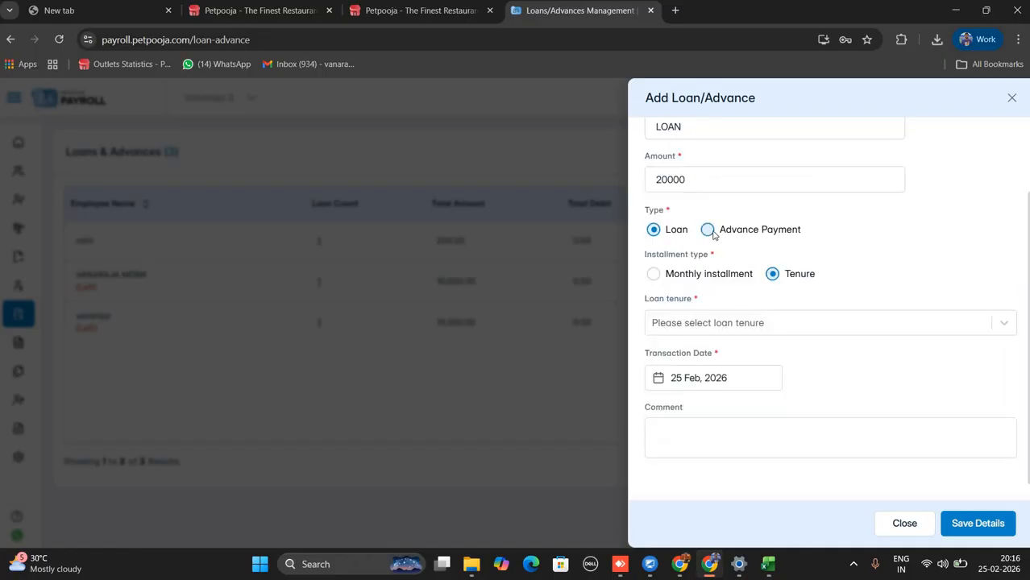
pyautogui.click(708, 232)
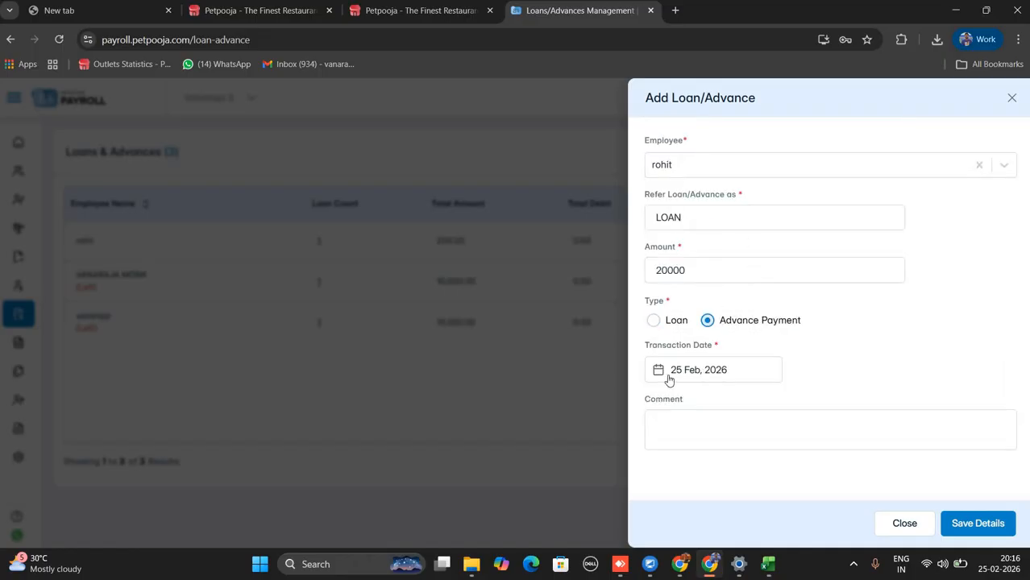
pyautogui.click(979, 525)
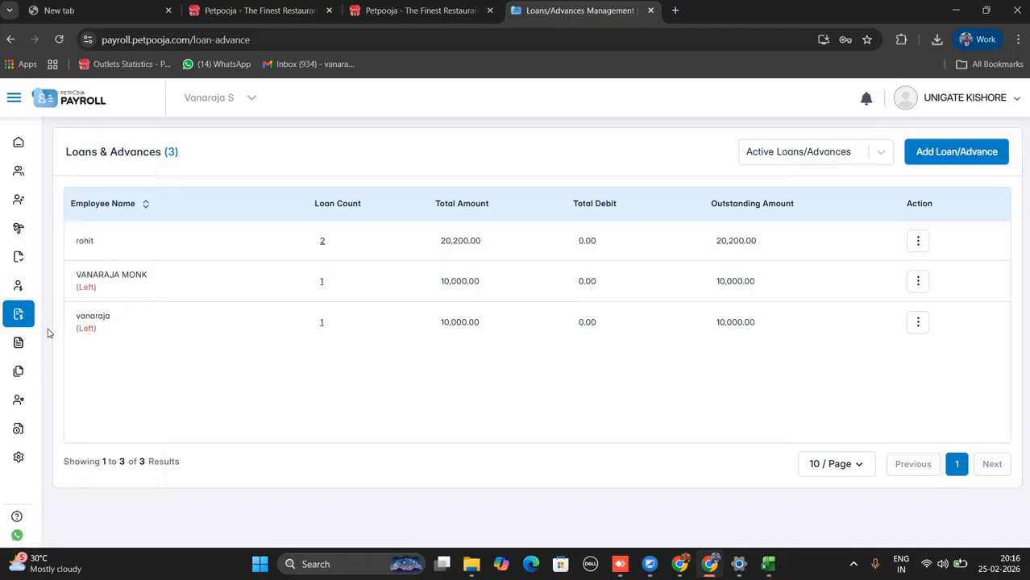
# Open the Attendance Master report under Reports.
pyautogui.moveTo(70, 342)
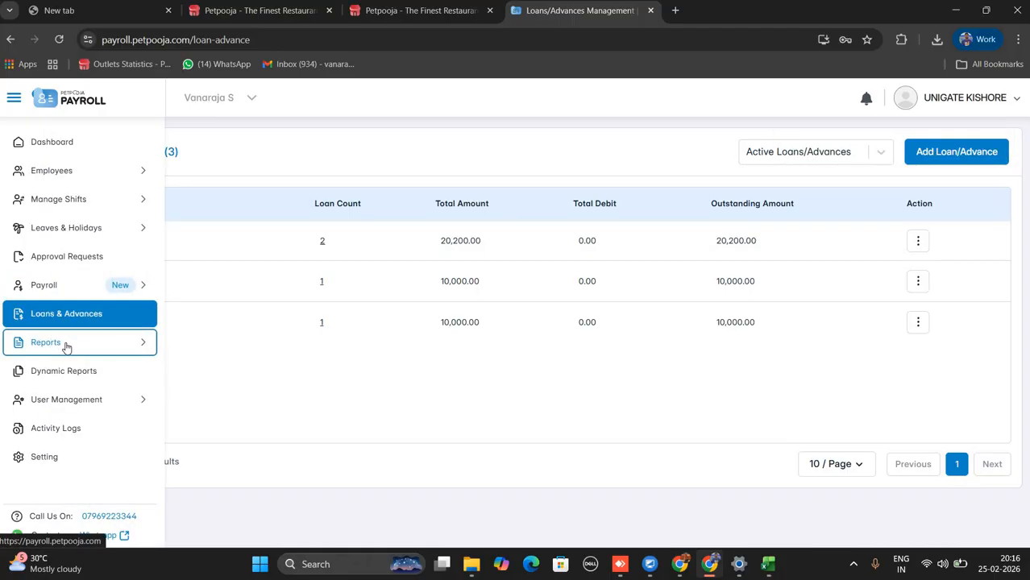
pyautogui.click(67, 344)
pyautogui.click(69, 369)
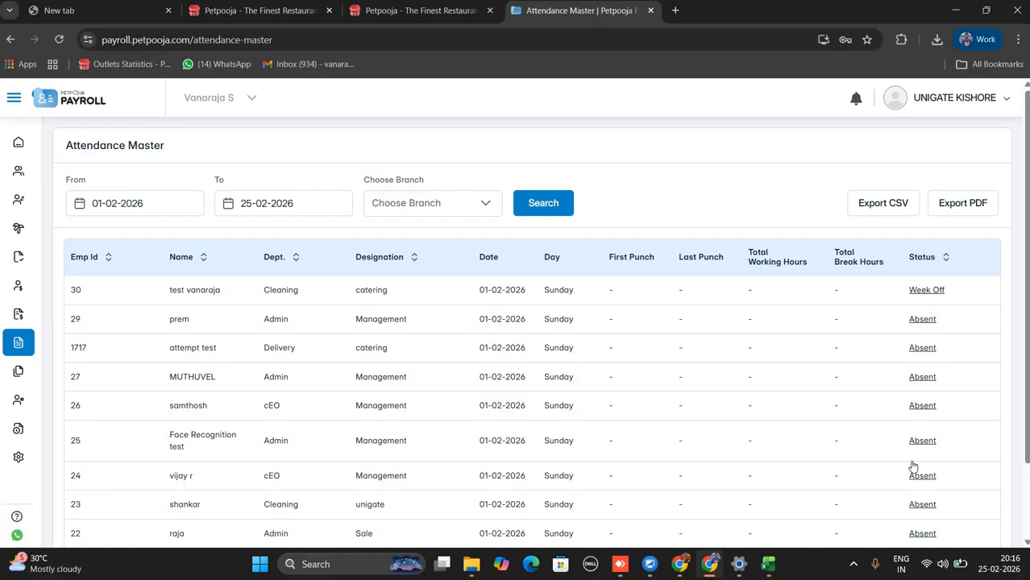
pyautogui.scroll(-1, 704, 400)
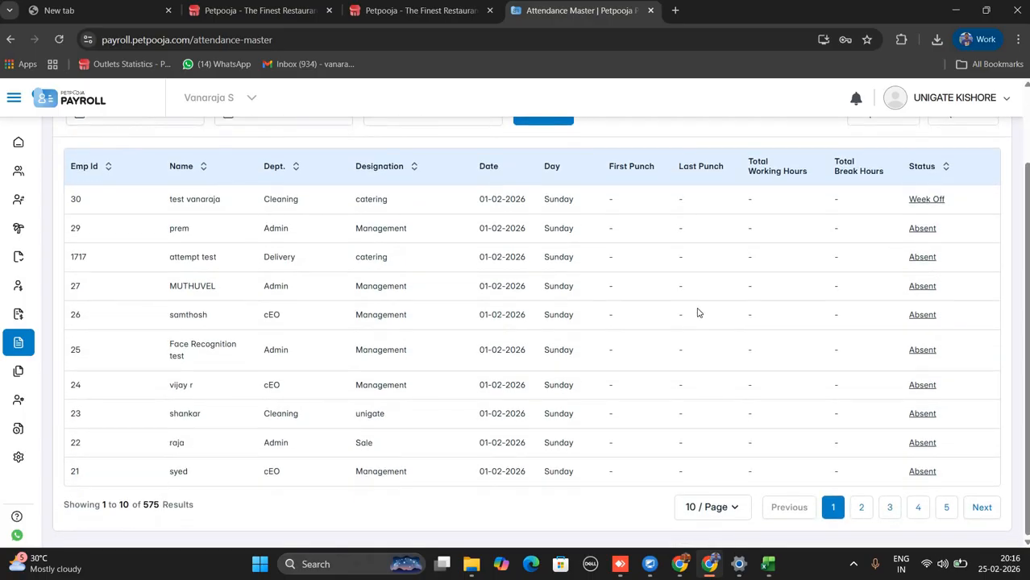
pyautogui.scroll(1, 372, 237)
pyautogui.click(221, 237)
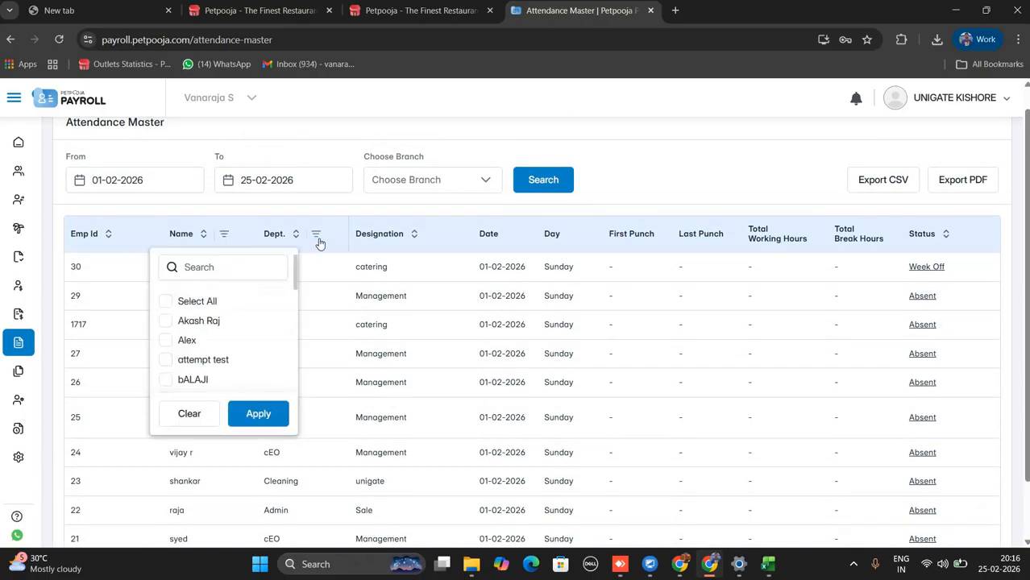
pyautogui.click(165, 322)
pyautogui.click(262, 414)
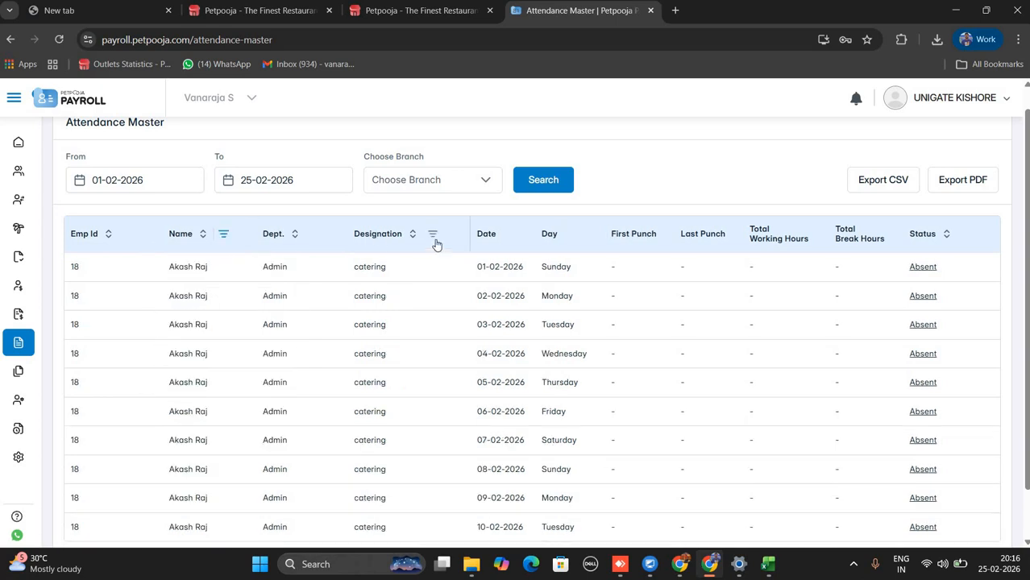
pyautogui.click(433, 234)
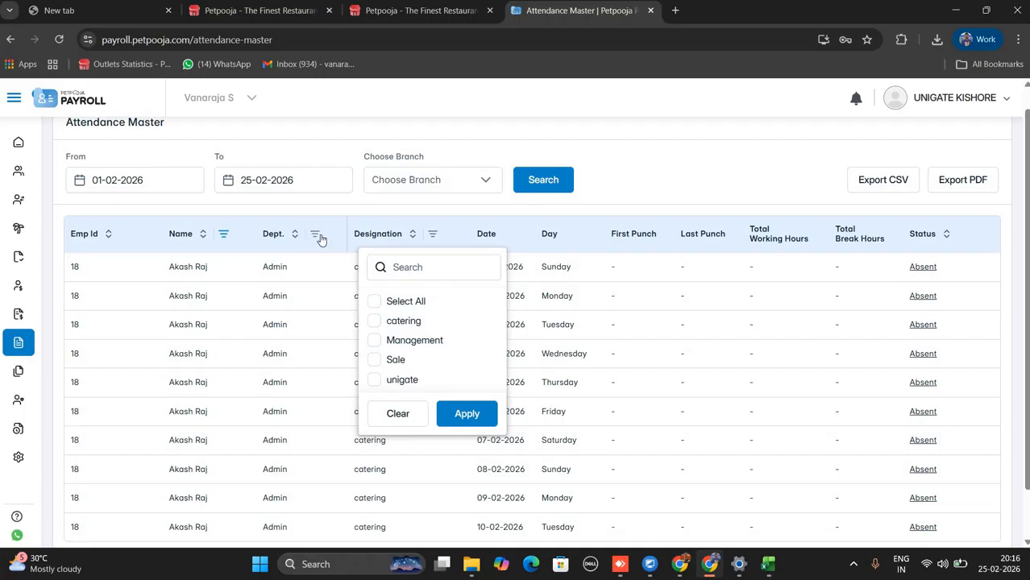
pyautogui.click(157, 182)
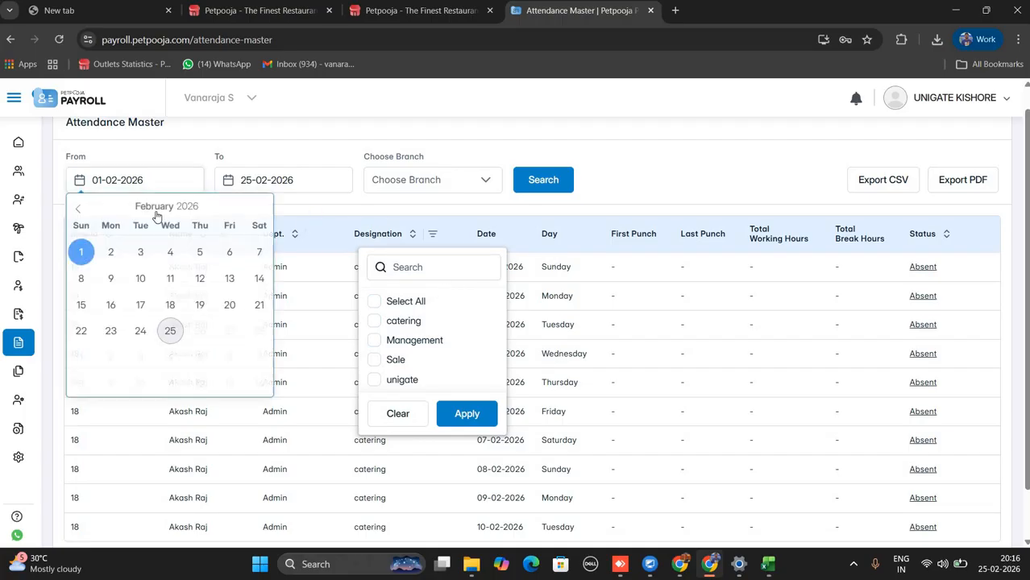
pyautogui.click(288, 196)
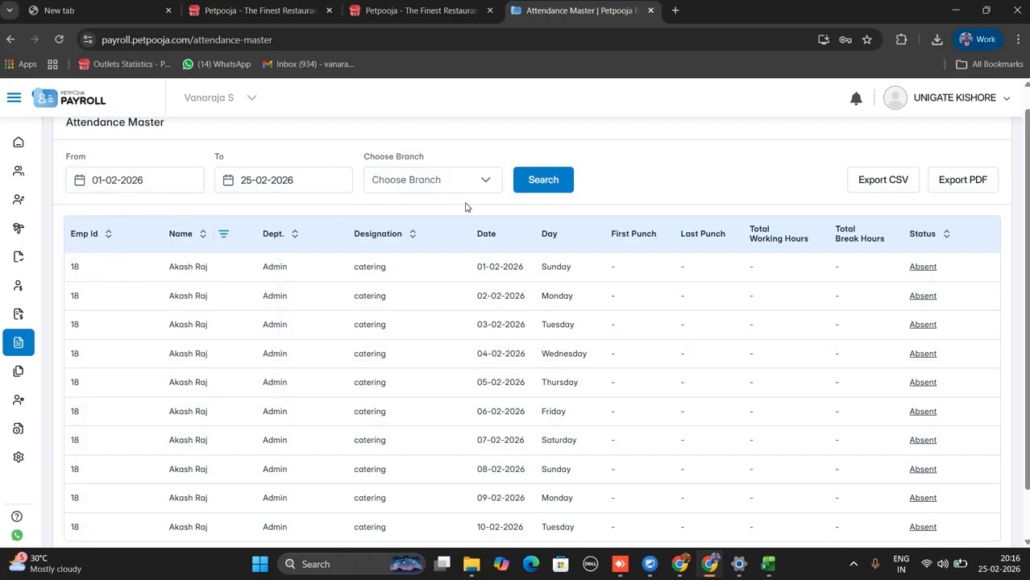
# Look through the Shift Wise, Daily Punch, Working Hours and Muster reports.
pyautogui.moveTo(17, 344)
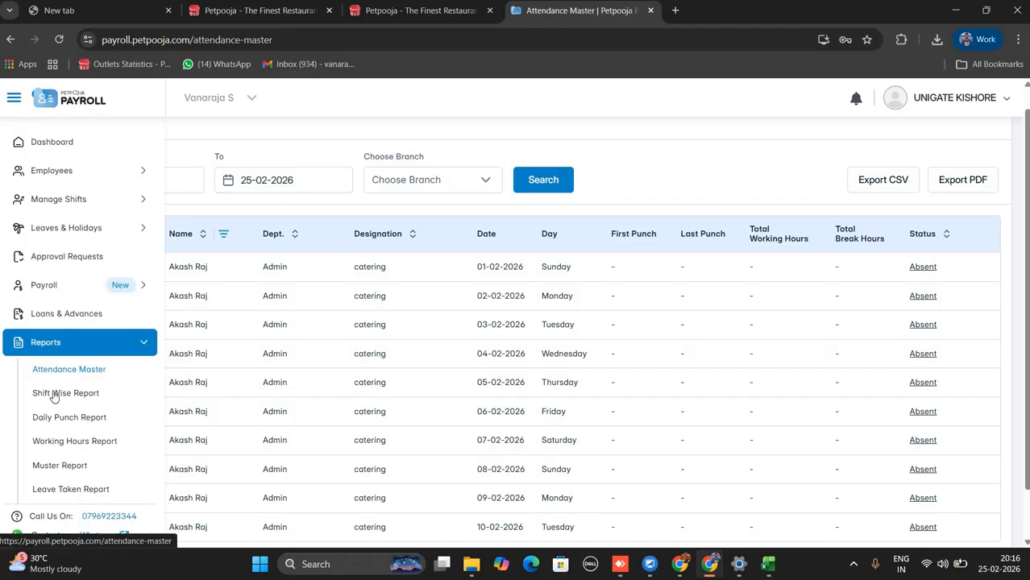
pyautogui.click(57, 395)
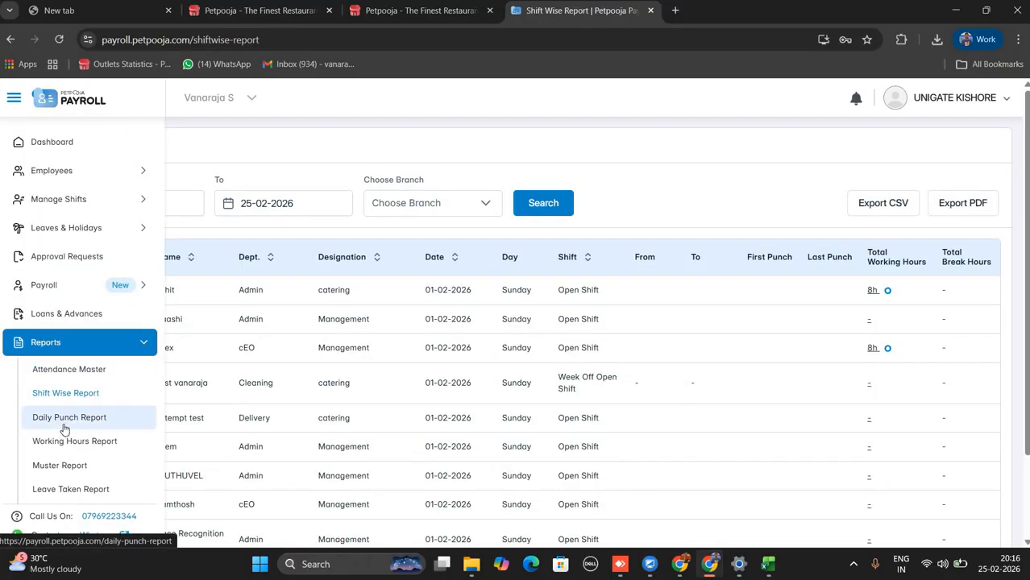
pyautogui.click(64, 425)
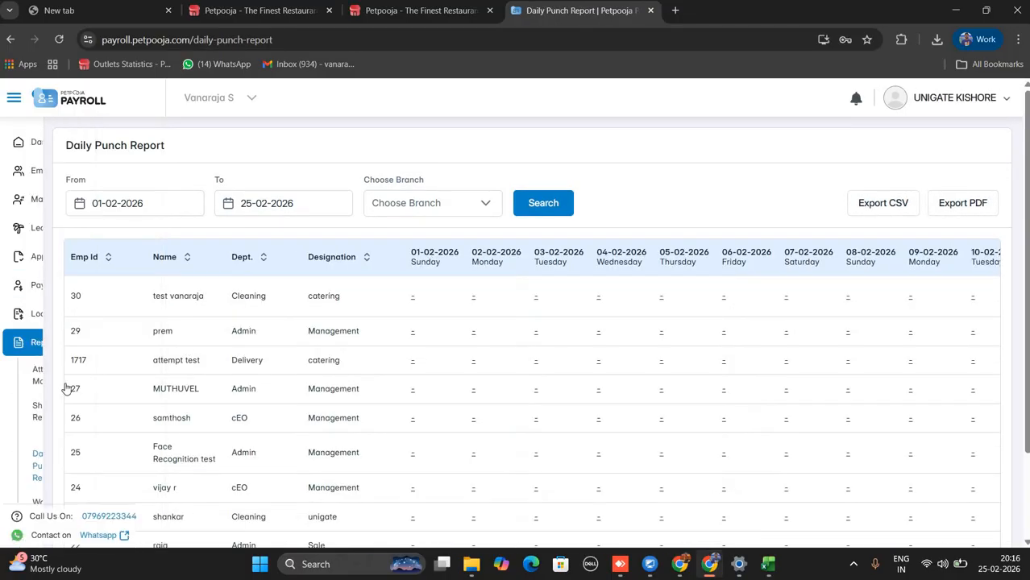
pyautogui.moveTo(32, 403)
pyautogui.click(64, 442)
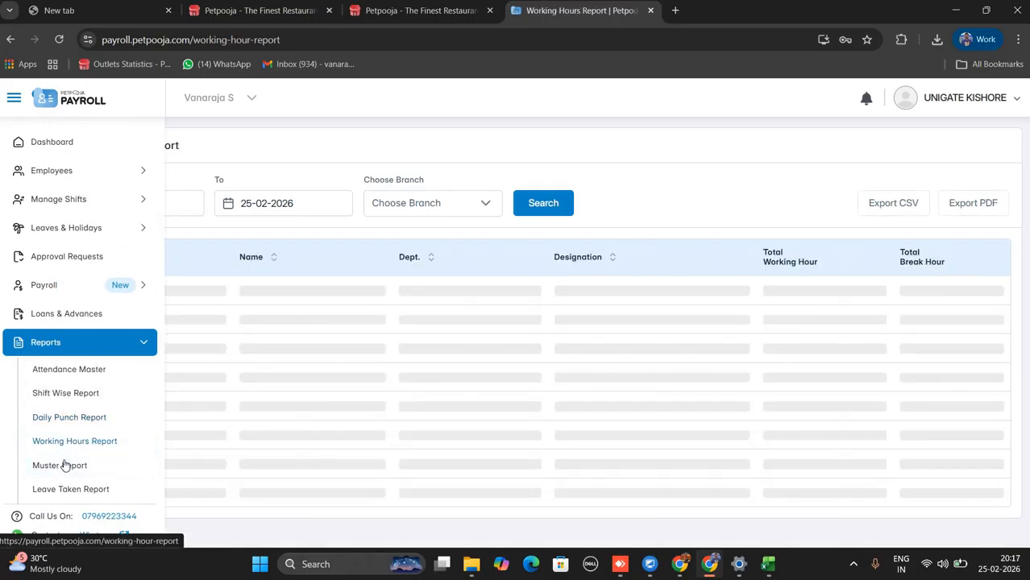
pyautogui.click(65, 466)
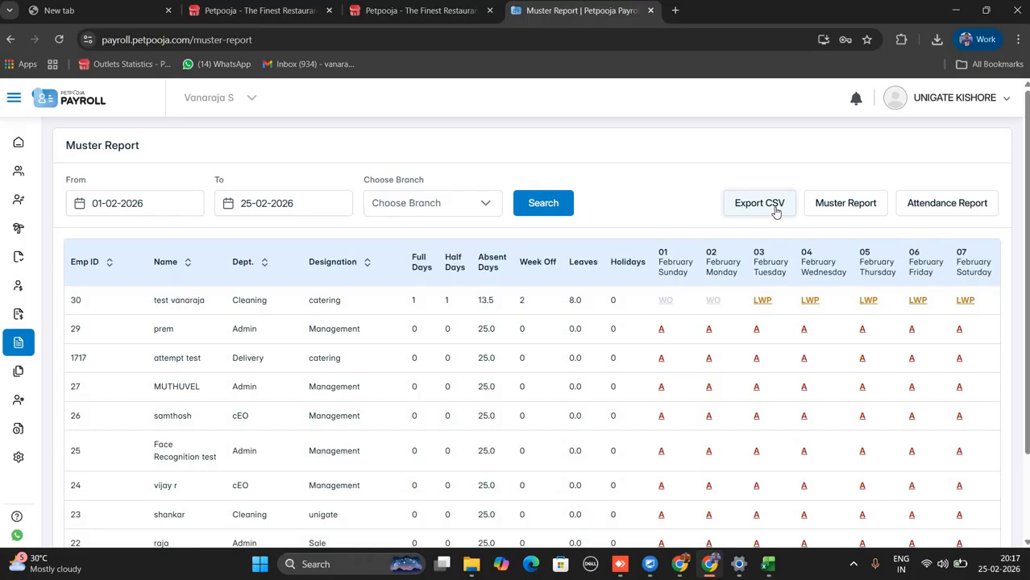
# Open User Management's Manage Users list.
pyautogui.moveTo(73, 373)
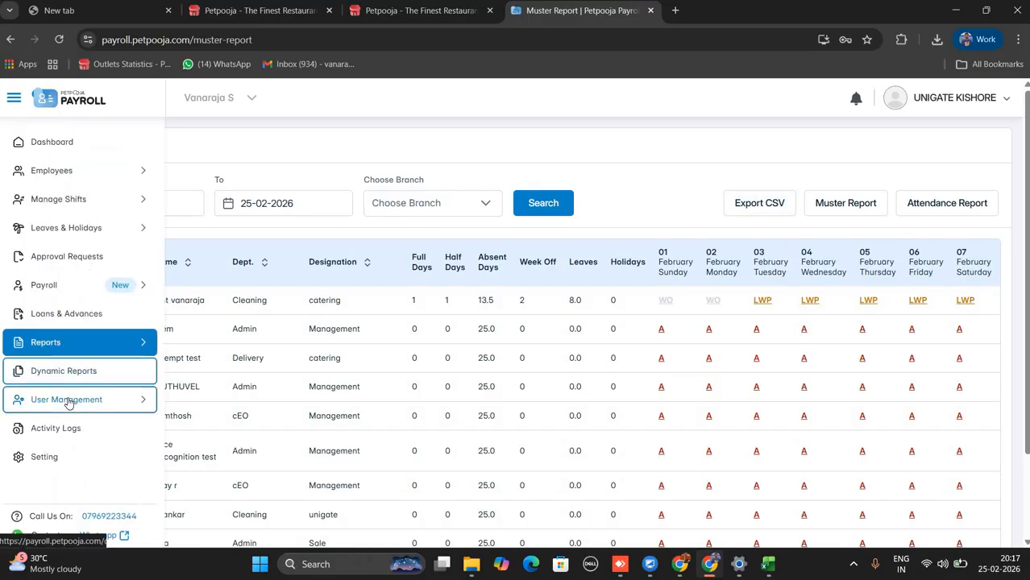
pyautogui.click(72, 403)
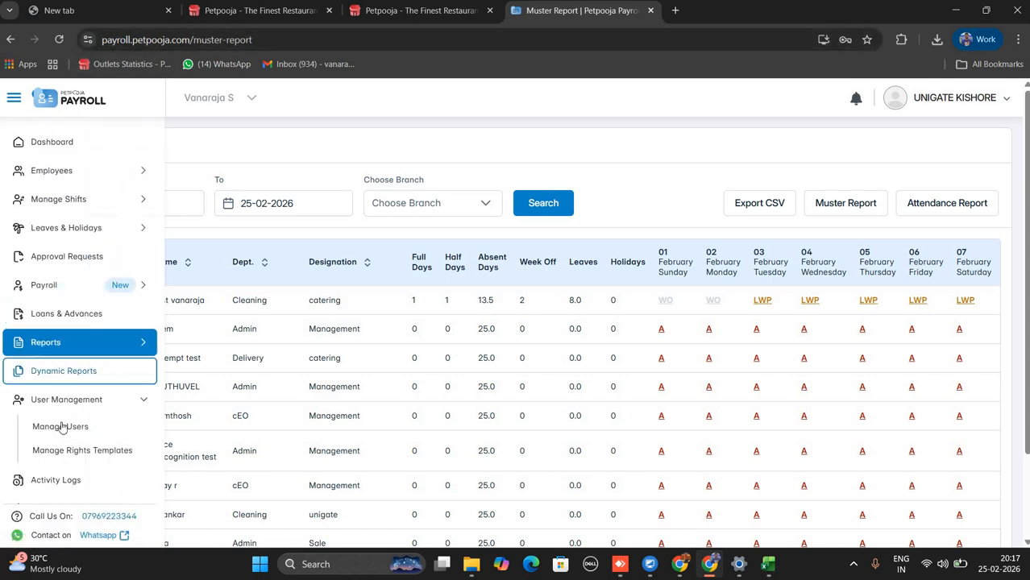
pyautogui.click(60, 427)
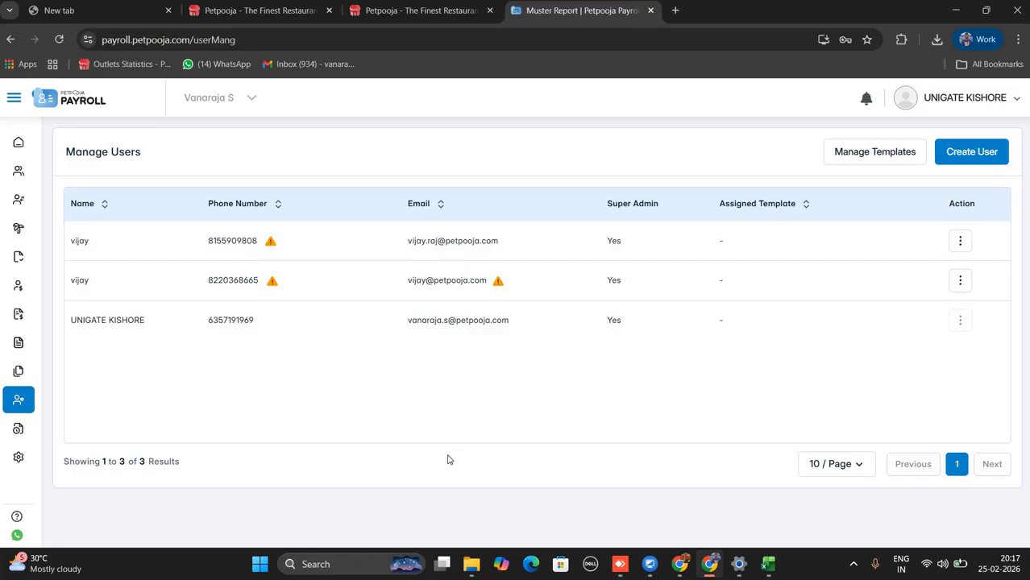
# Fill the new user's name, phone number and e-mail on the Create User form.
pyautogui.click(961, 155)
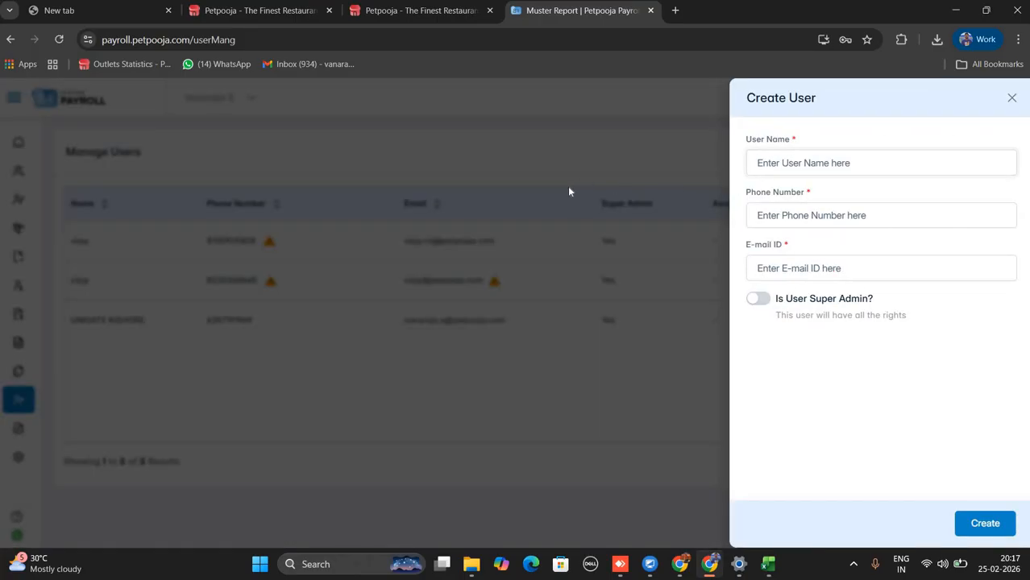
pyautogui.write('VANARAJA PET')
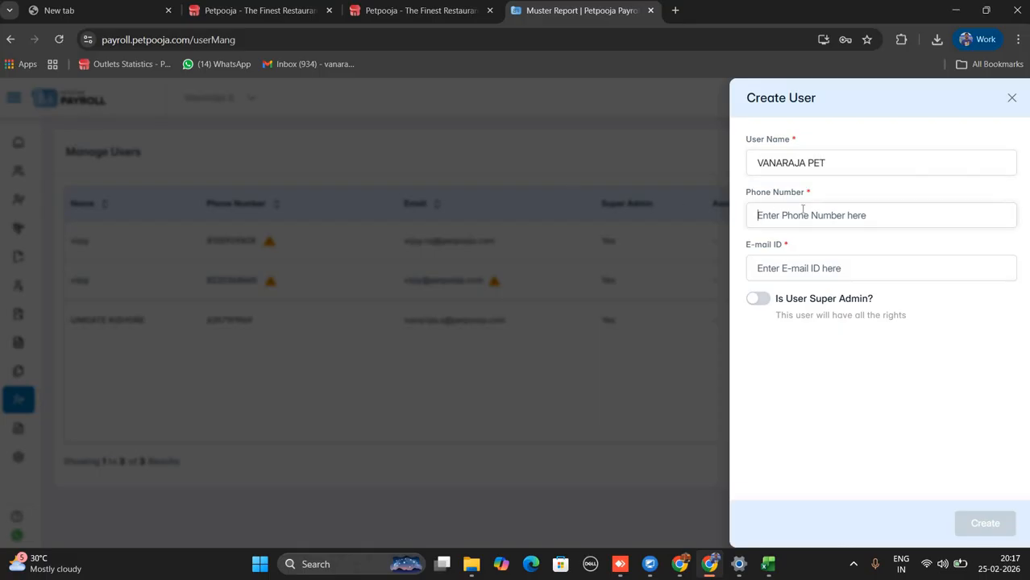
pyautogui.write('111111111')
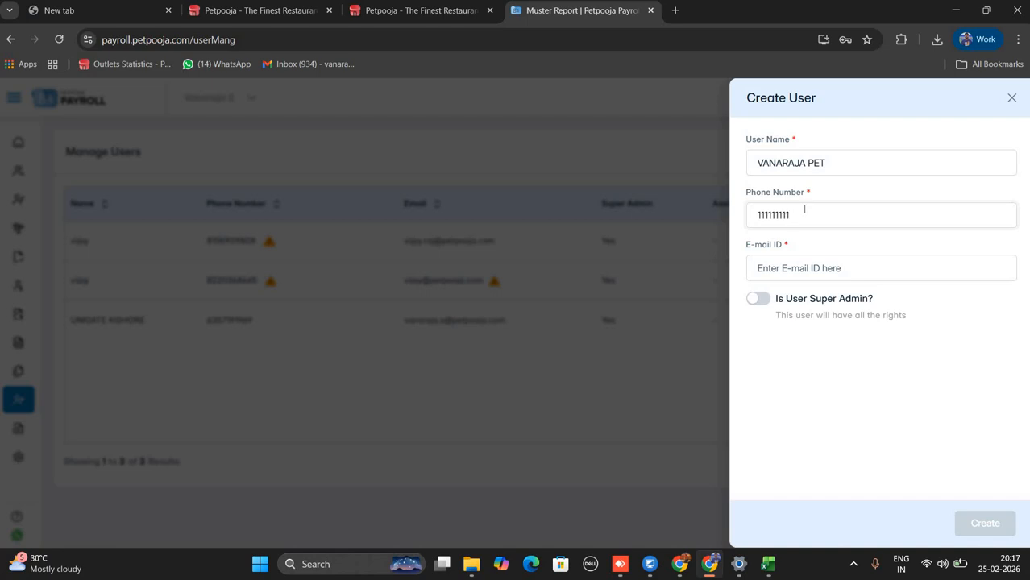
pyautogui.click(786, 273)
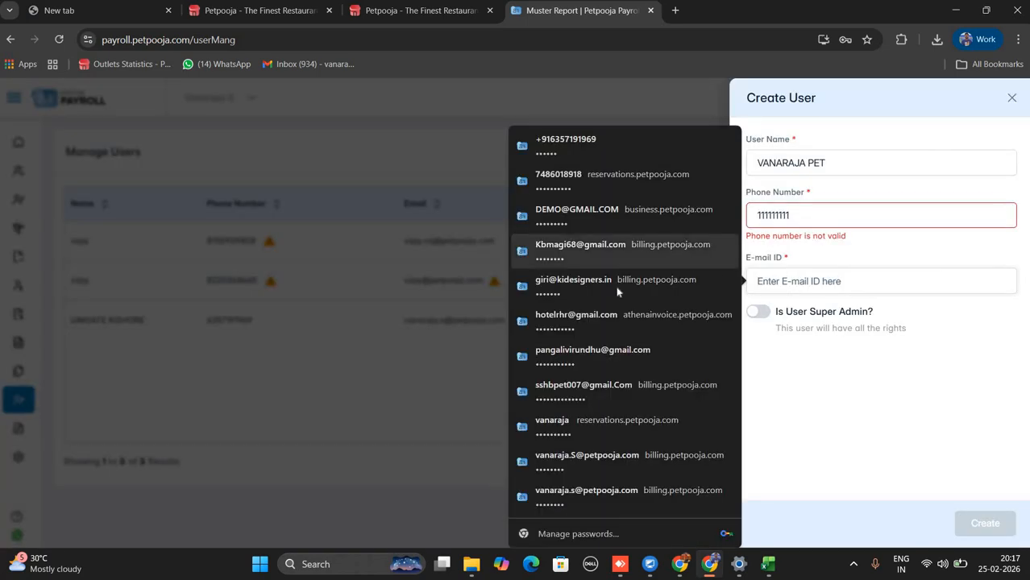
pyautogui.click(710, 287)
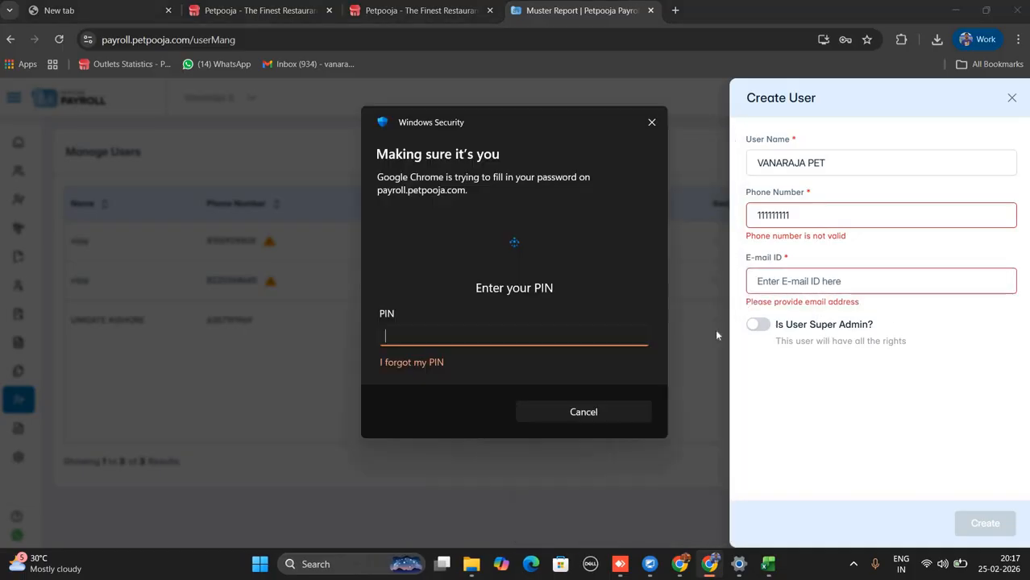
pyautogui.write('****')
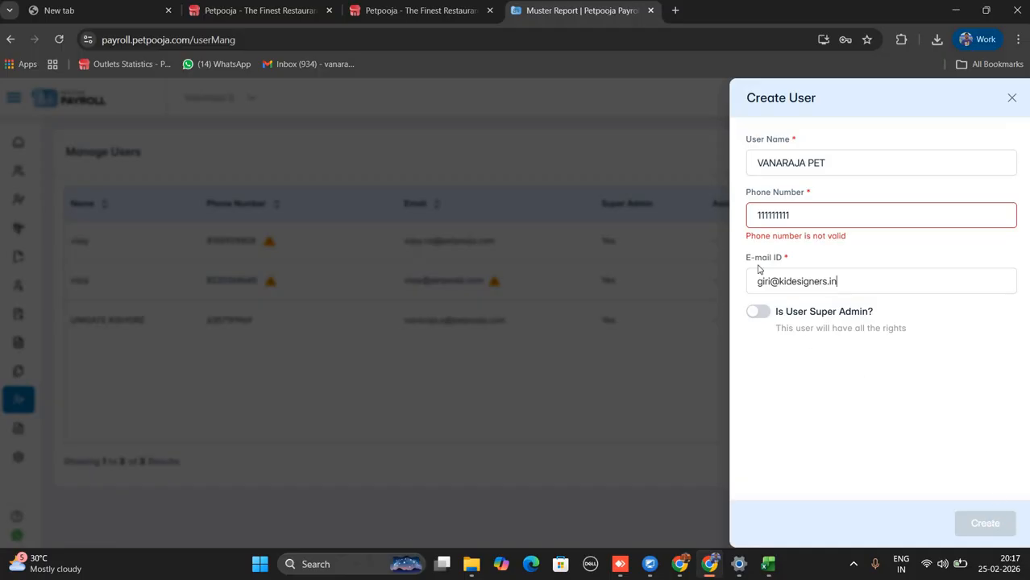
# Correct the invalid phone number, create the user, and go to Assign Rights.
pyautogui.doubleClick(790, 215)
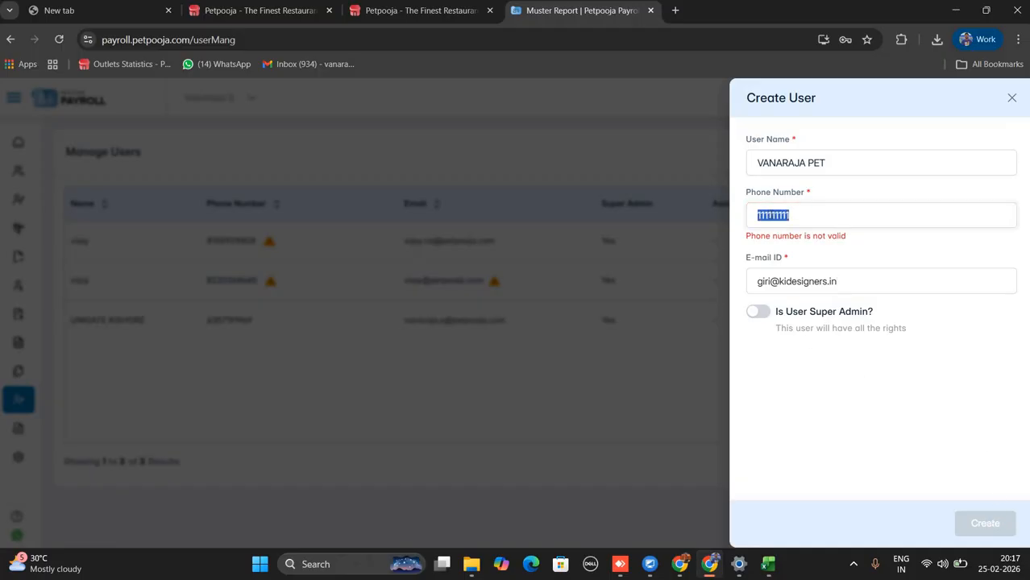
pyautogui.press('BackSpace')
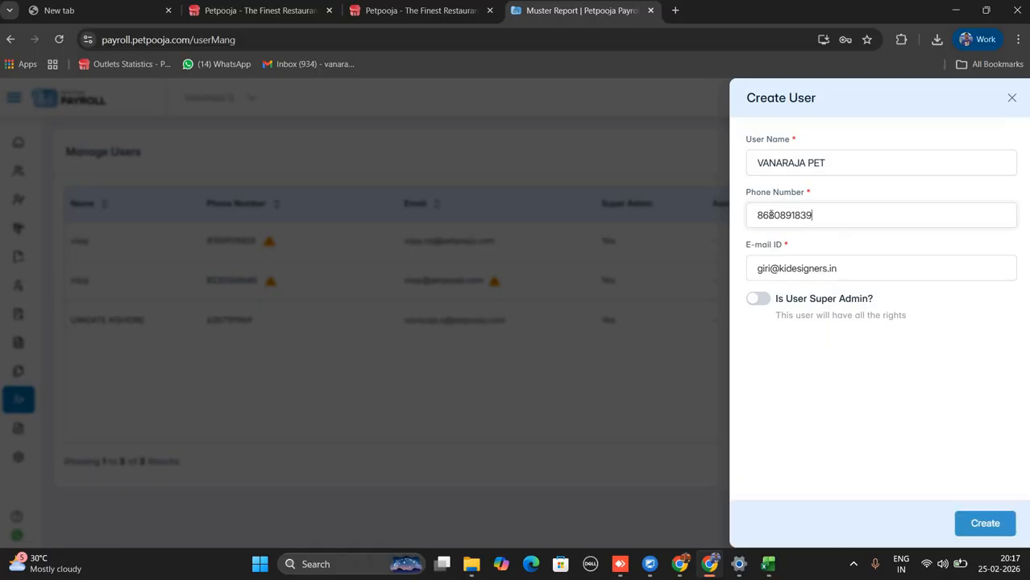
pyautogui.click(987, 524)
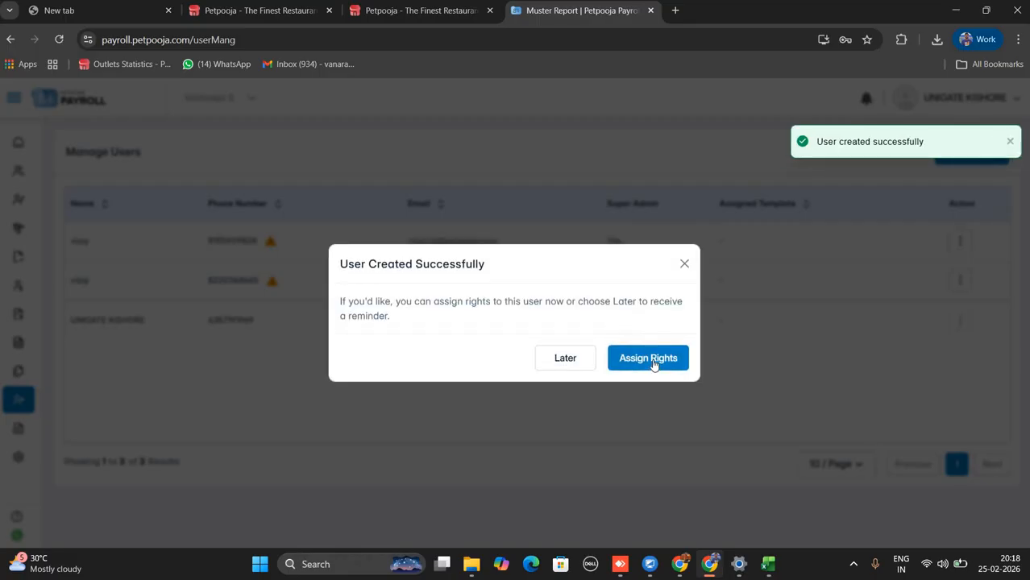
pyautogui.click(654, 365)
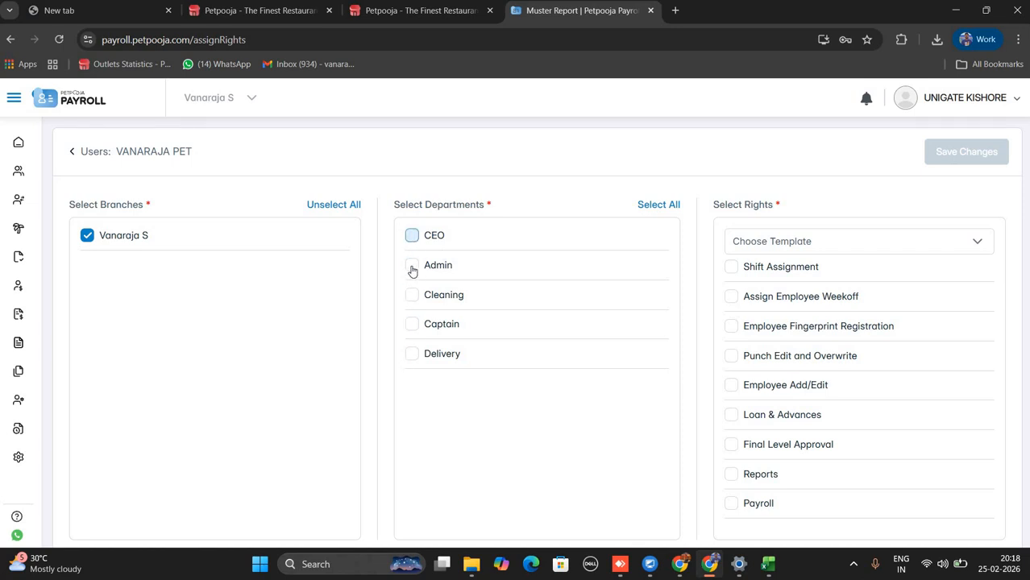
# Tick the CEO, Admin and Cleaning departments for the new user.
pyautogui.click(413, 236)
pyautogui.click(412, 266)
pyautogui.click(412, 298)
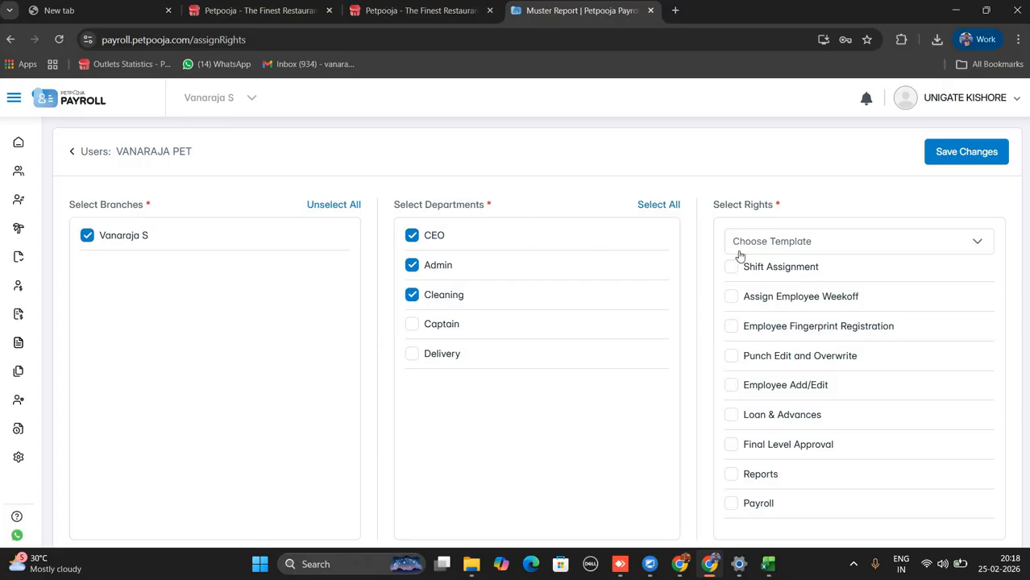
pyautogui.moveTo(67, 359)
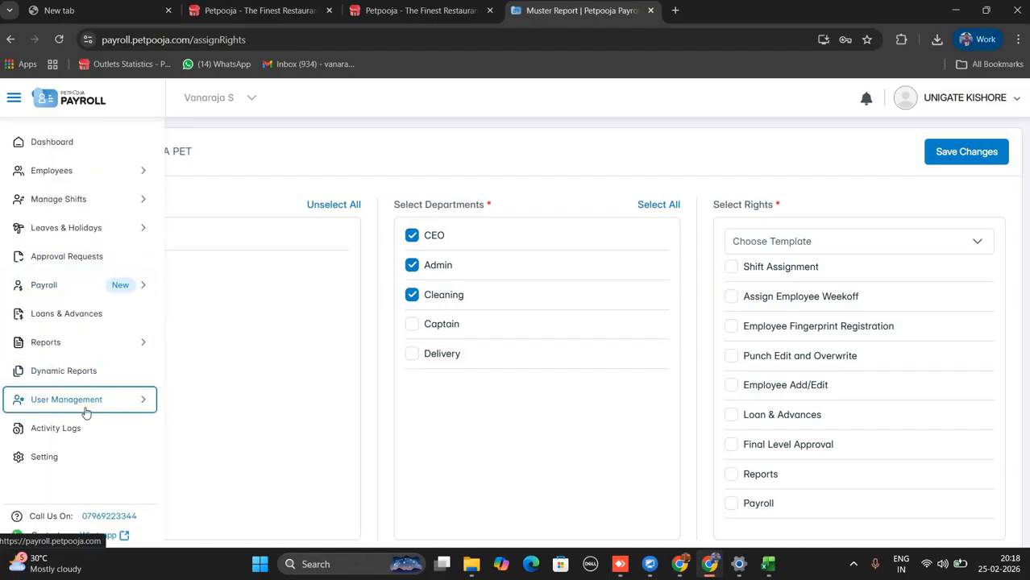
# Open Activity Logs and review the user-creation and 20000 advance entries and their log times.
pyautogui.click(124, 428)
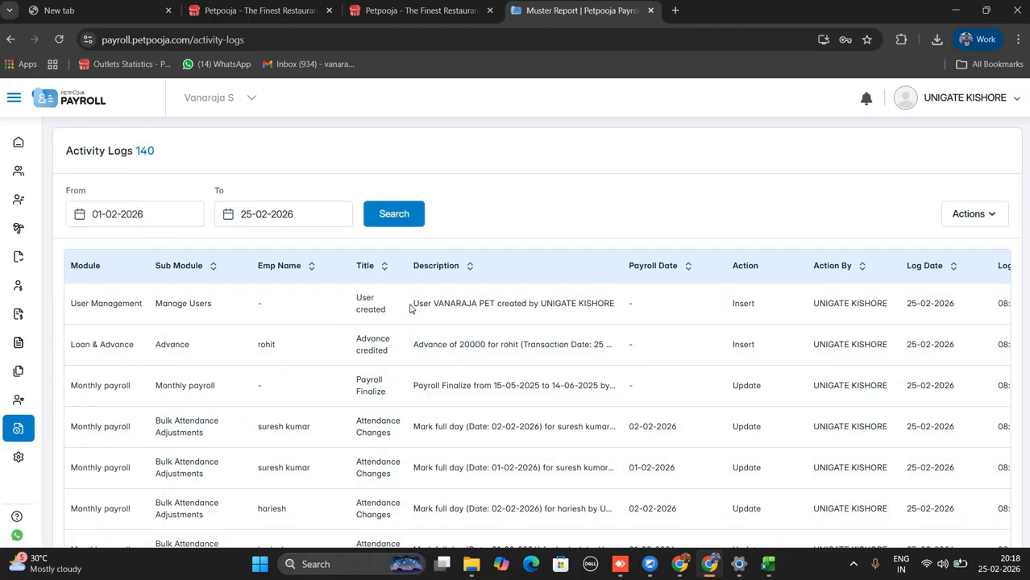
pyautogui.moveTo(410, 307); pyautogui.dragTo(636, 324)
pyautogui.click(416, 362)
pyautogui.moveTo(414, 354); pyautogui.dragTo(514, 355)
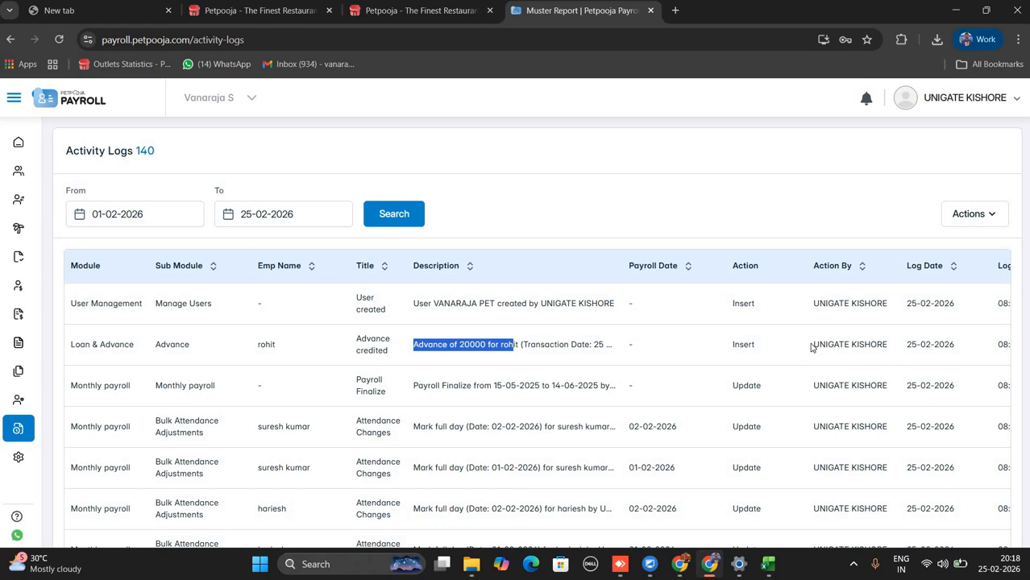
pyautogui.moveTo(813, 345); pyautogui.dragTo(887, 345)
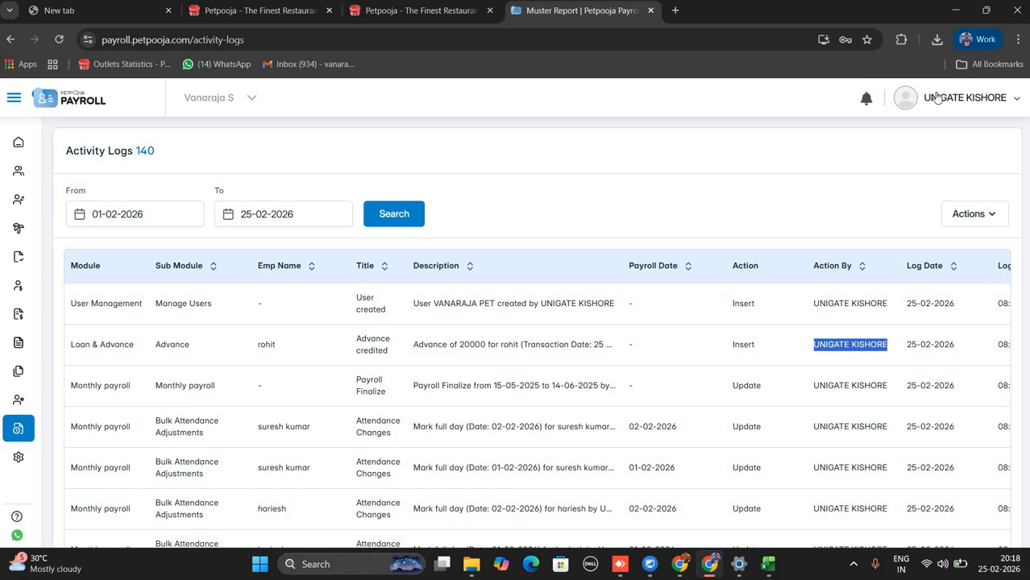
pyautogui.click(971, 107)
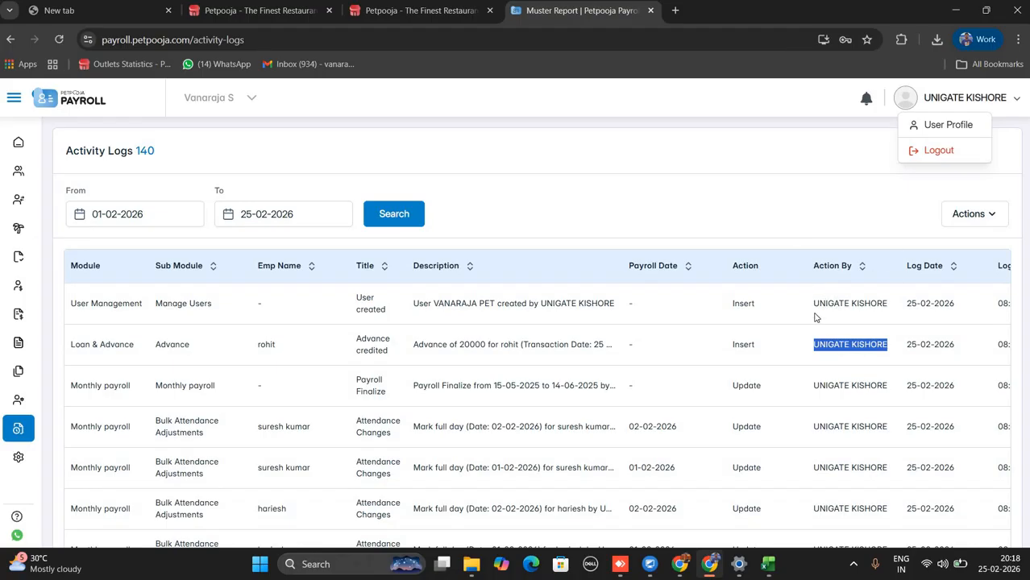
pyautogui.moveTo(814, 304); pyautogui.dragTo(885, 306)
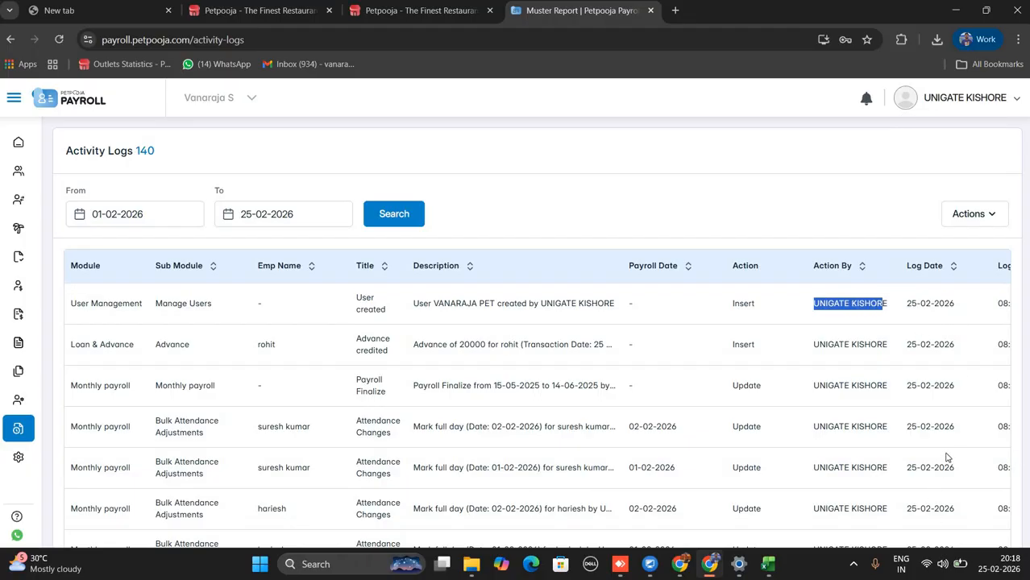
pyautogui.hscroll(5, 952, 413)
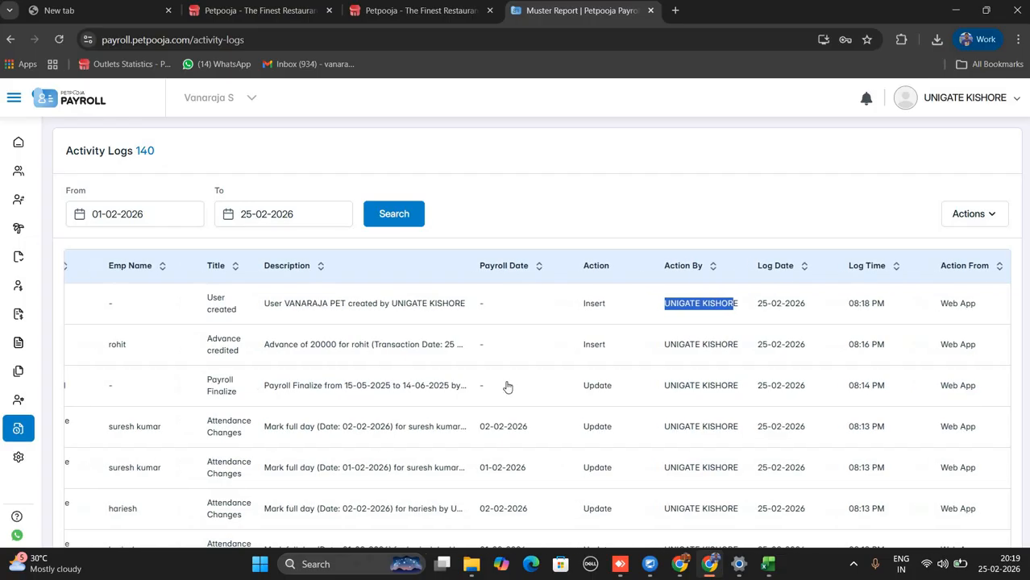
pyautogui.hscroll(-5, 508, 386)
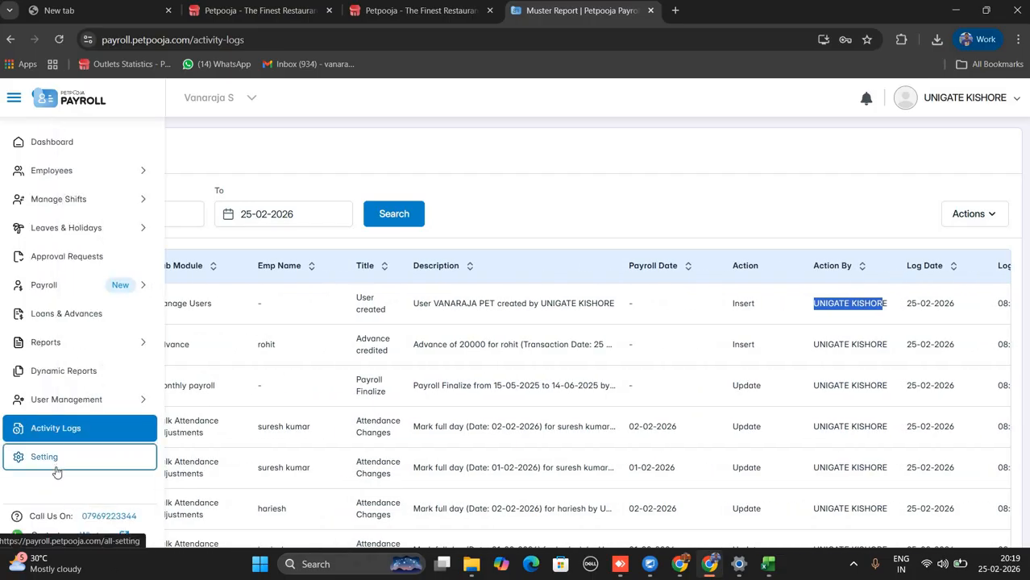
# Open Settings and toggle Advance Shift off and back on.
pyautogui.click(58, 467)
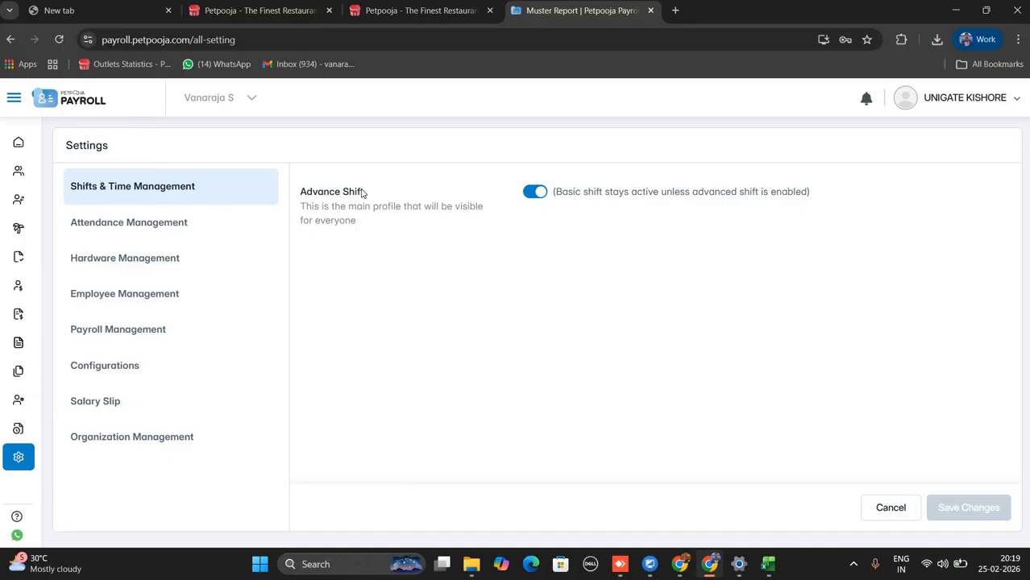
pyautogui.click(533, 192)
pyautogui.click(536, 193)
# Review the Attendance Management regularization limit of 7 per month, then Hardware Management.
pyautogui.click(131, 230)
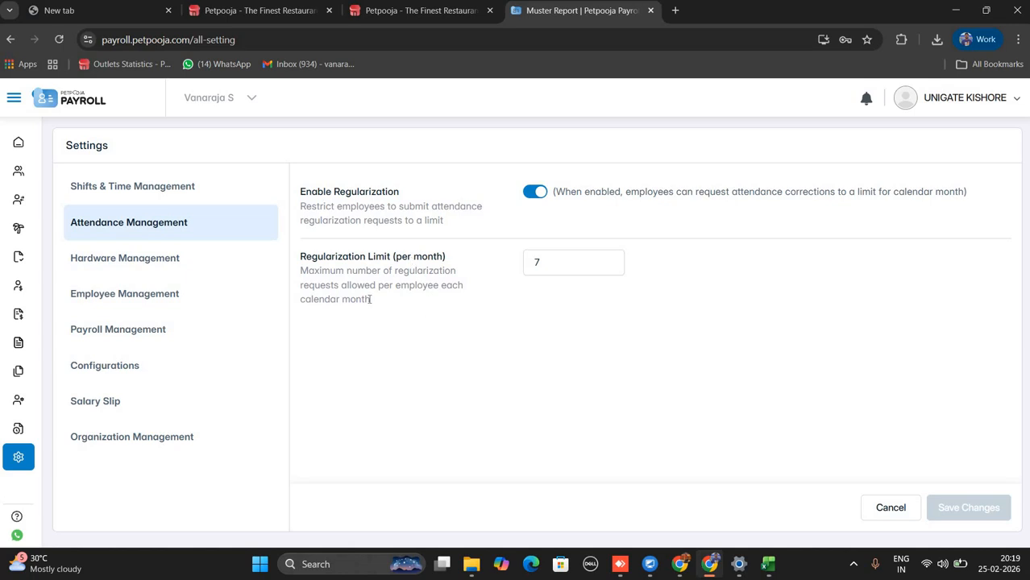
pyautogui.moveTo(372, 301); pyautogui.dragTo(300, 257)
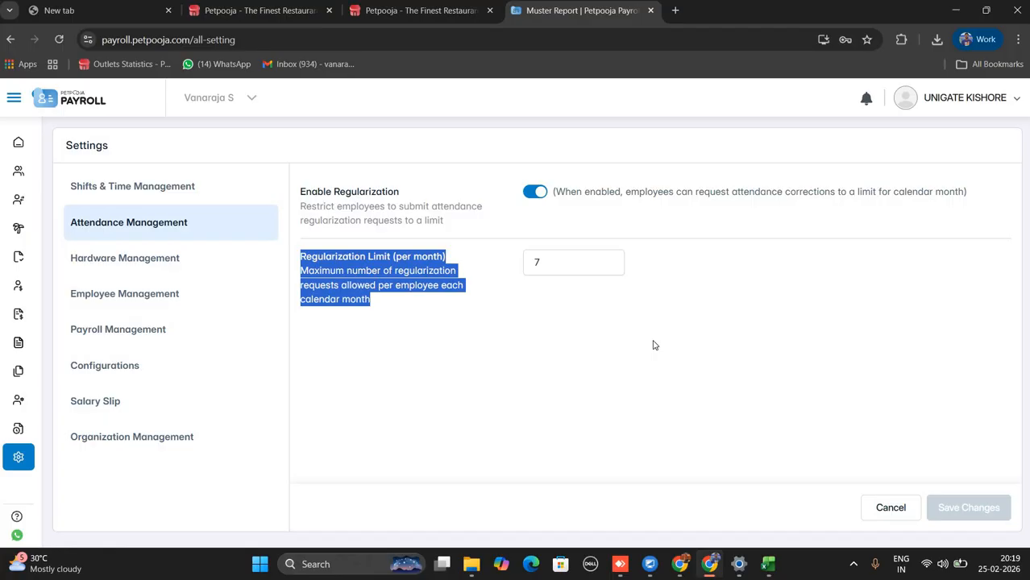
pyautogui.click(545, 261)
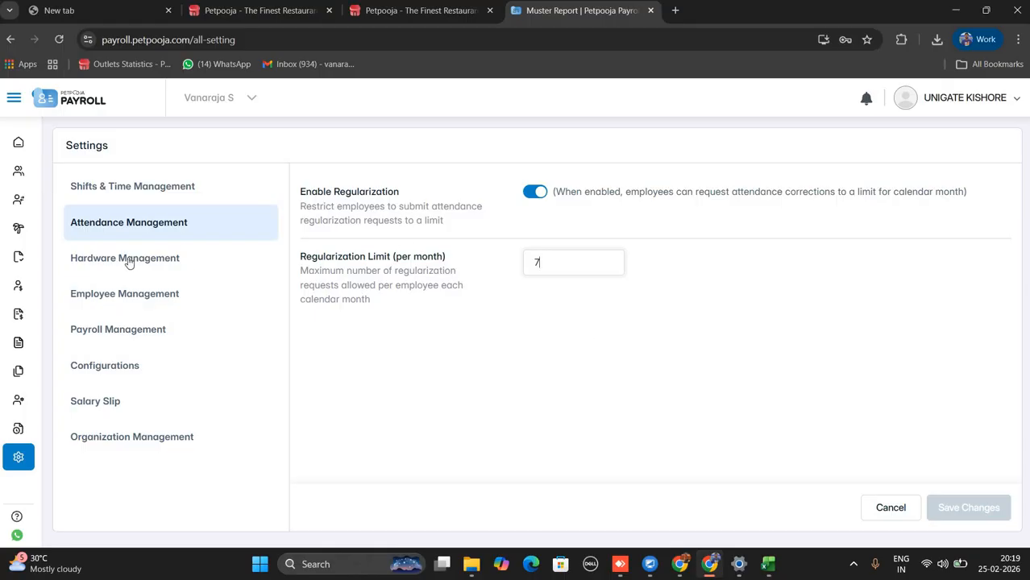
pyautogui.click(260, 264)
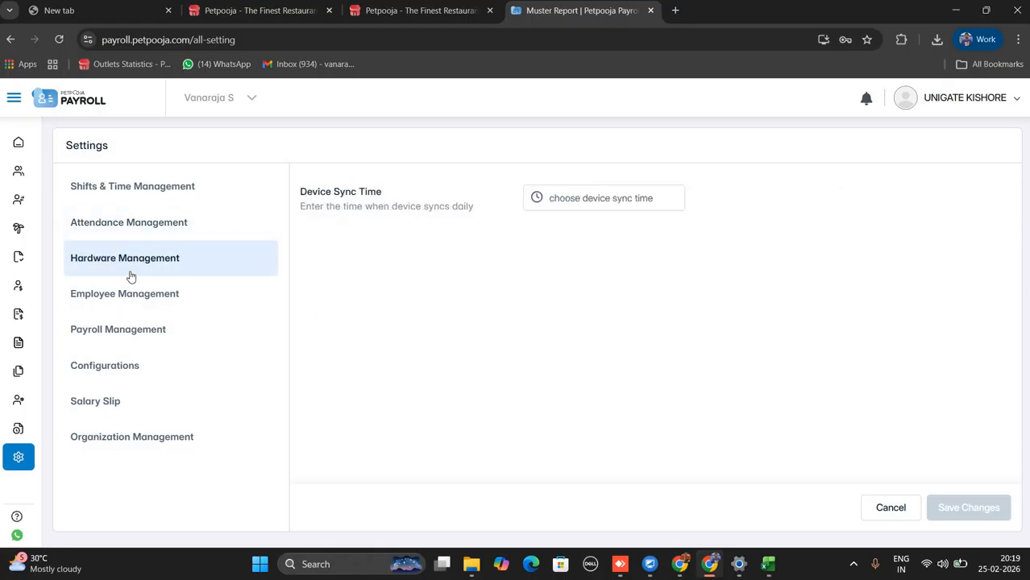
# Set the Hardware Management Device Sync Time to 12:00 AM and dismiss the unsaved-changes warning.
pyautogui.click(561, 208)
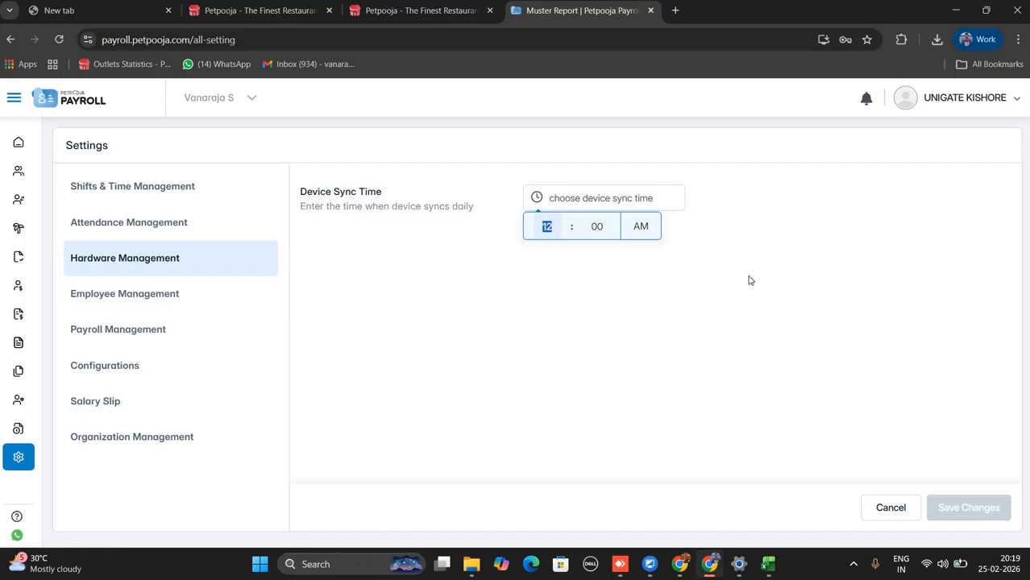
pyautogui.click(653, 291)
pyautogui.click(258, 303)
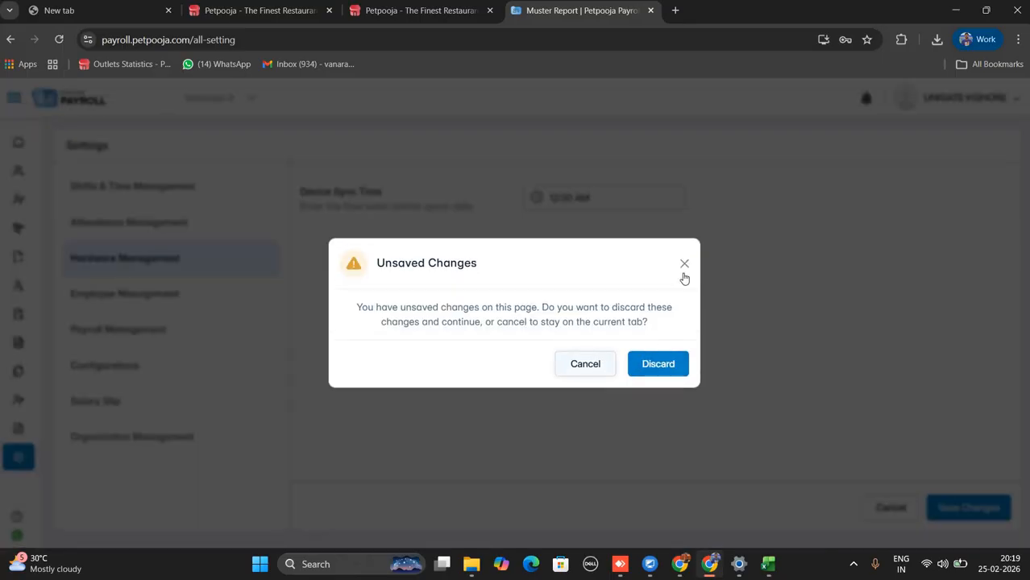
pyautogui.click(685, 267)
# Expand the employee and Payroll groups in the settings sidebar.
pyautogui.moveTo(57, 204)
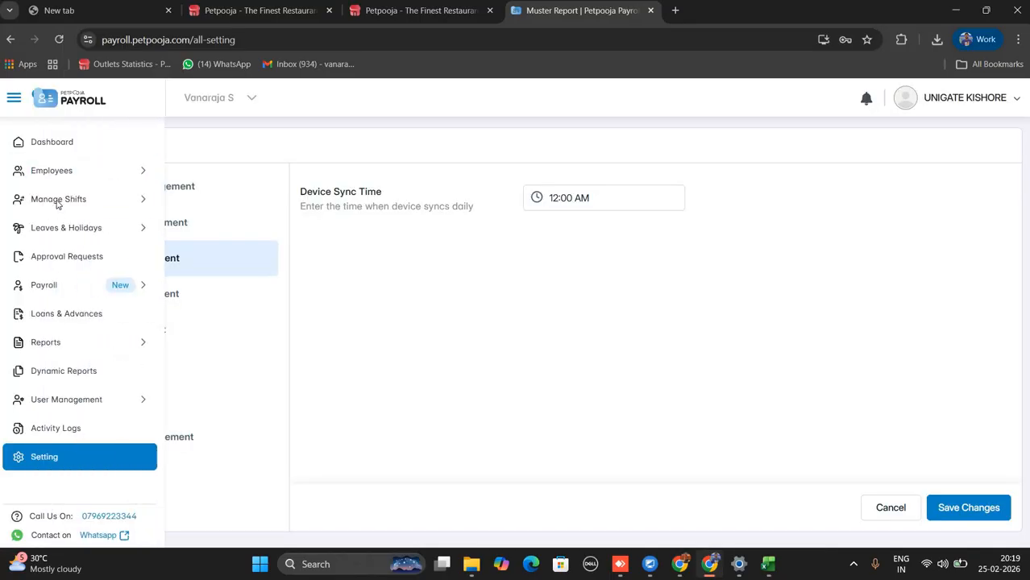
pyautogui.click(64, 181)
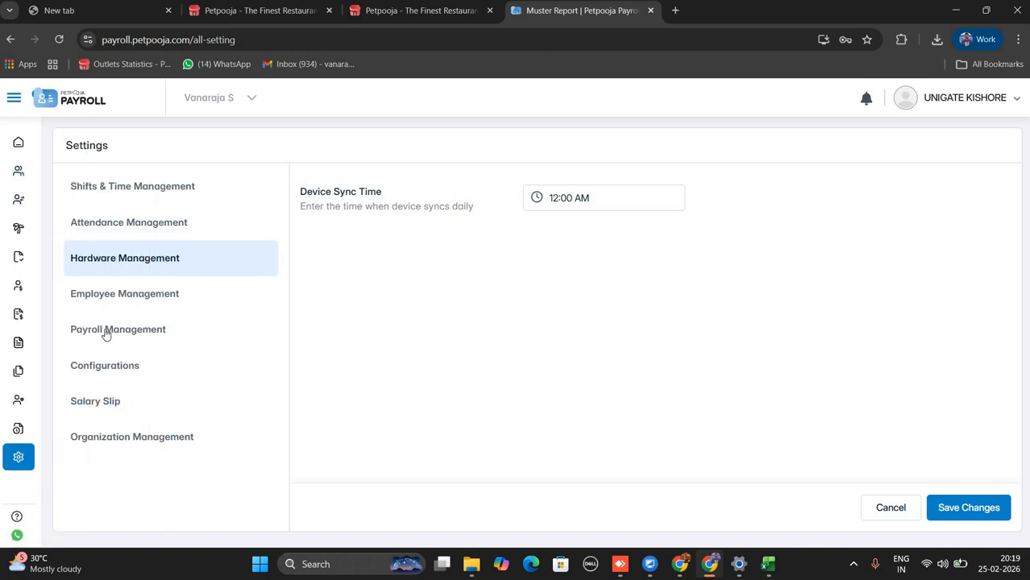
pyautogui.click(107, 332)
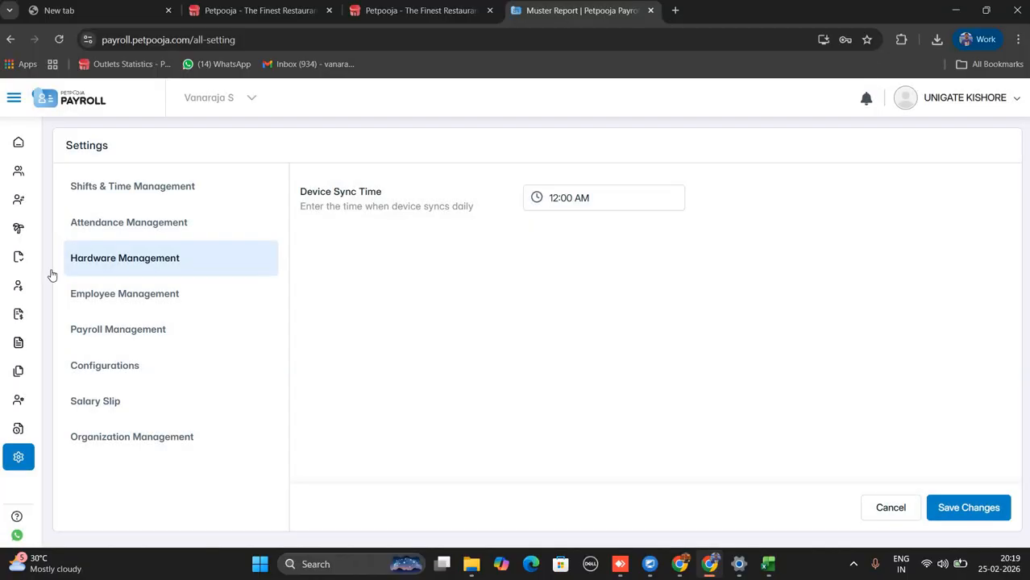
pyautogui.moveTo(55, 343)
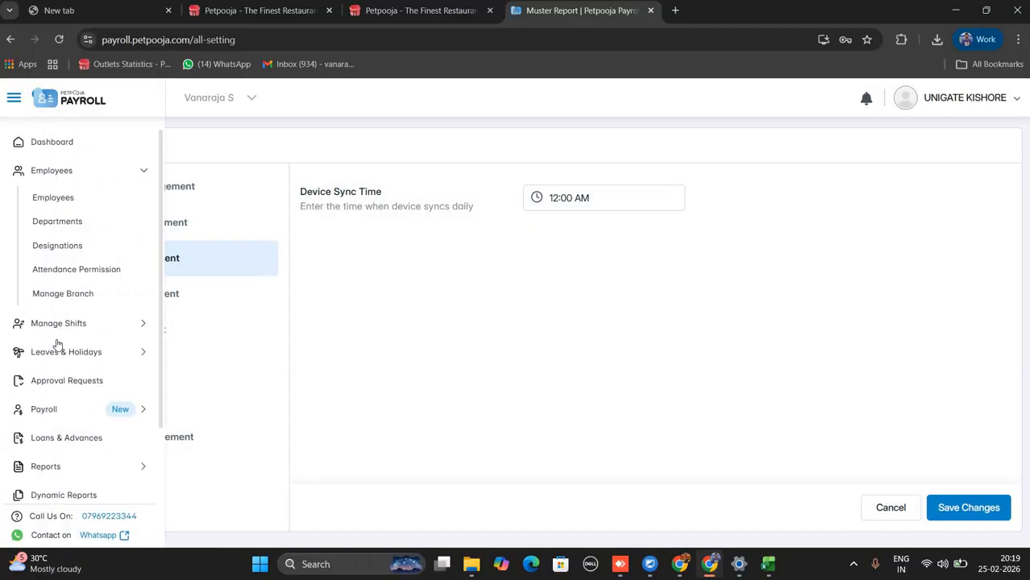
pyautogui.click(43, 411)
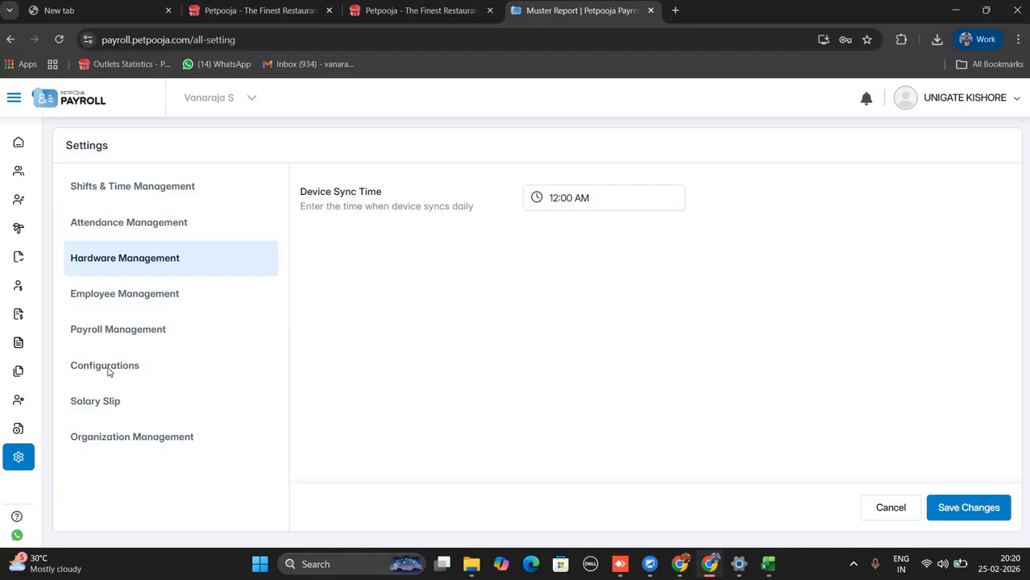
# Discard the pending hardware settings changes and go to Configurations.
pyautogui.click(109, 370)
pyautogui.click(654, 364)
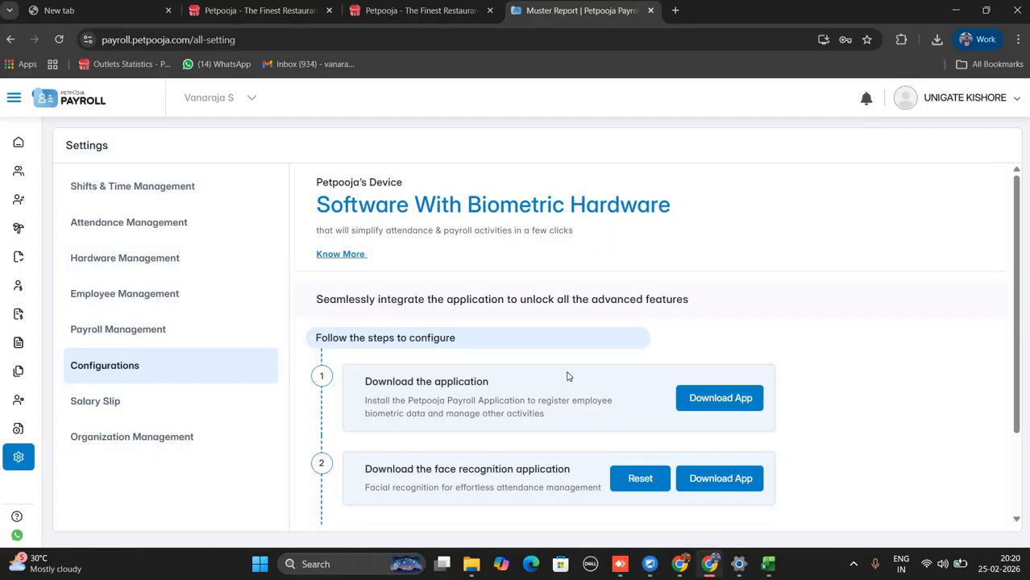
pyautogui.scroll(-2, 698, 315)
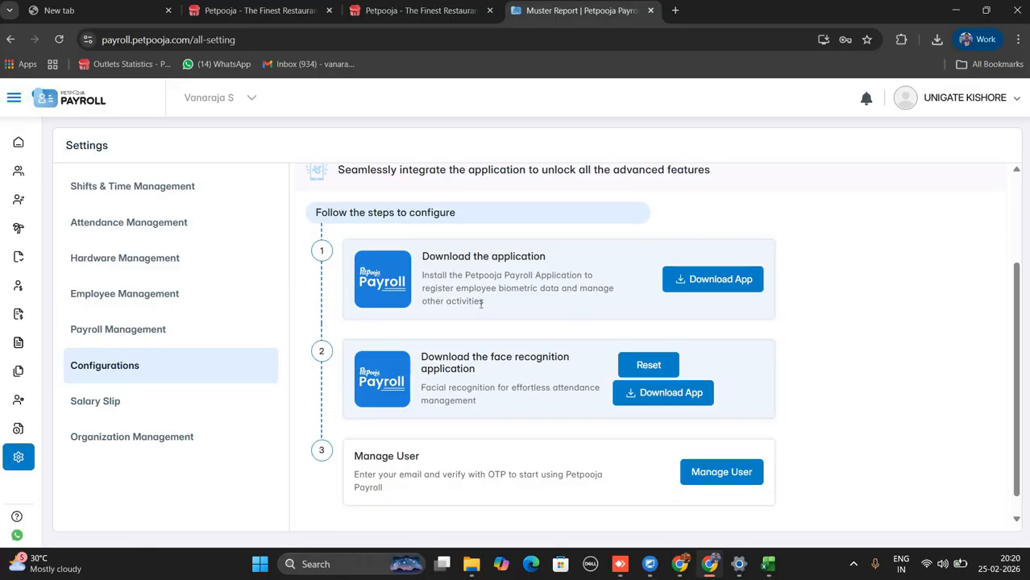
# View the Download App QR codes for the payroll app and the face recognition app.
pyautogui.moveTo(482, 301); pyautogui.dragTo(422, 275)
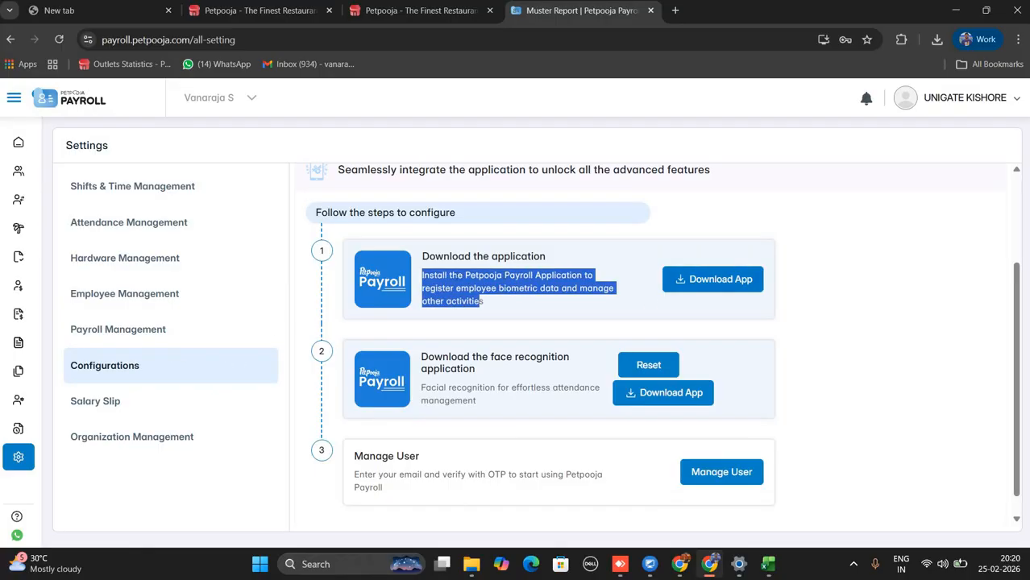
pyautogui.click(702, 280)
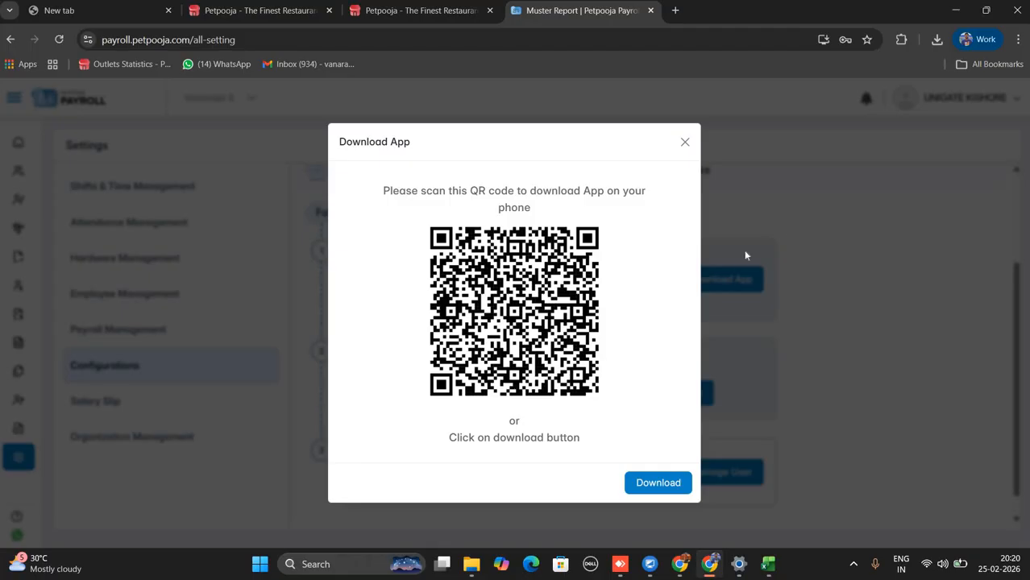
pyautogui.click(684, 142)
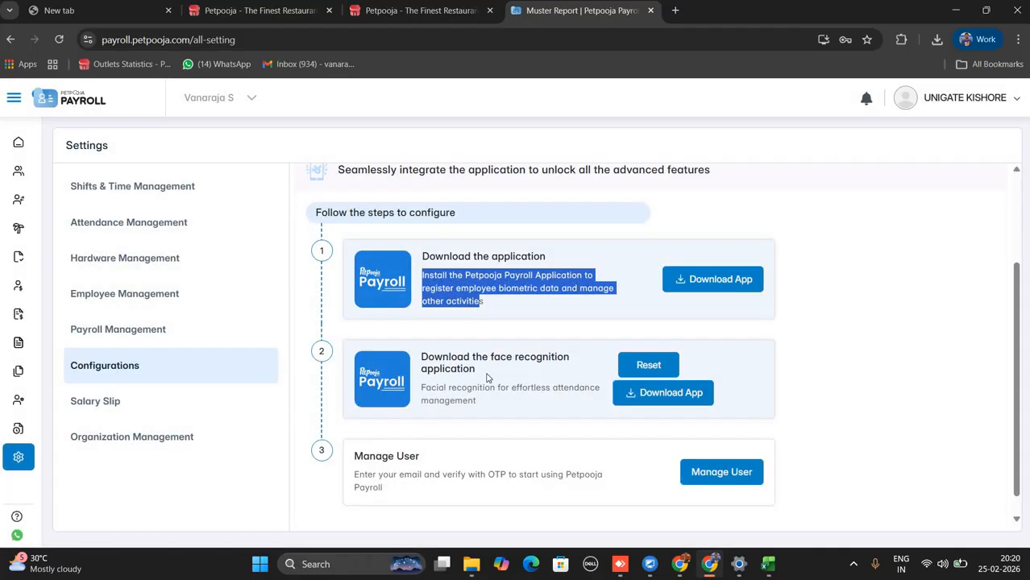
pyautogui.moveTo(477, 369); pyautogui.dragTo(393, 345)
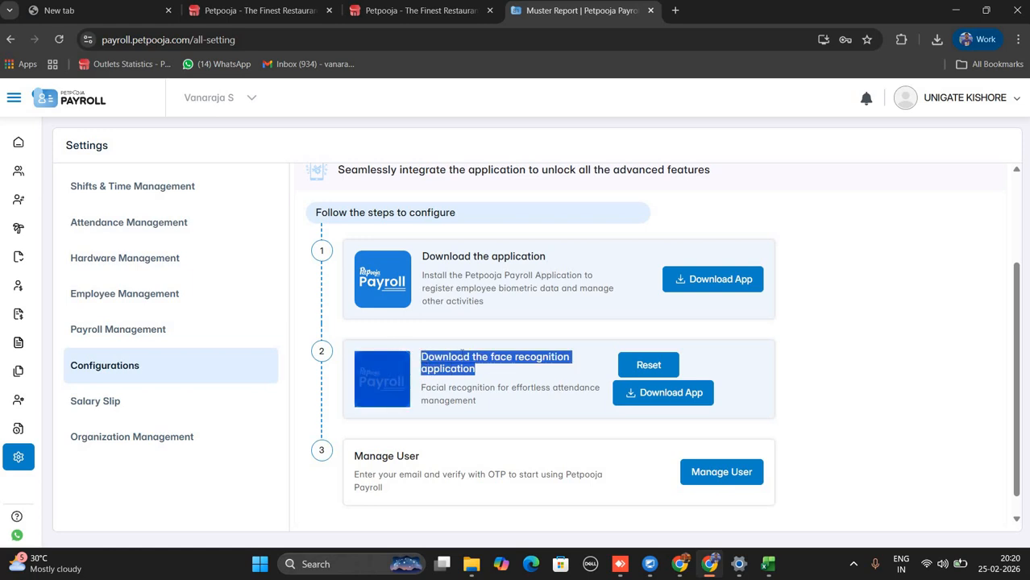
pyautogui.click(519, 378)
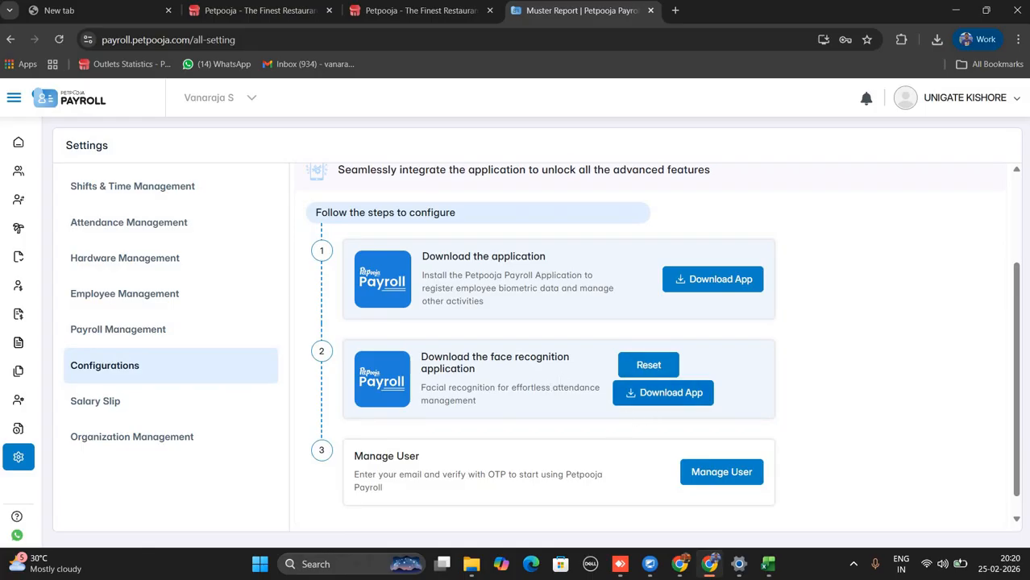
pyautogui.click(662, 395)
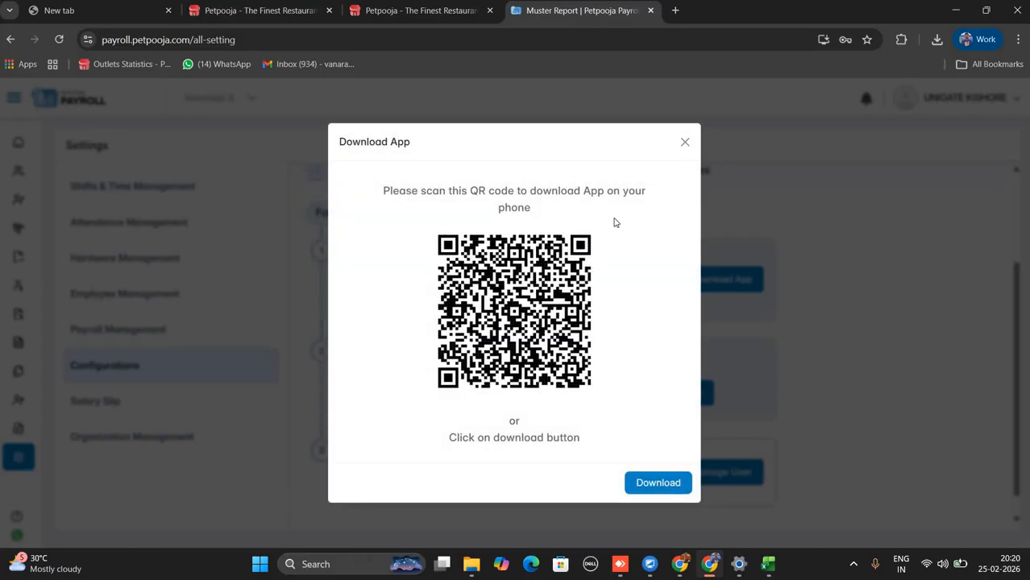
pyautogui.click(684, 145)
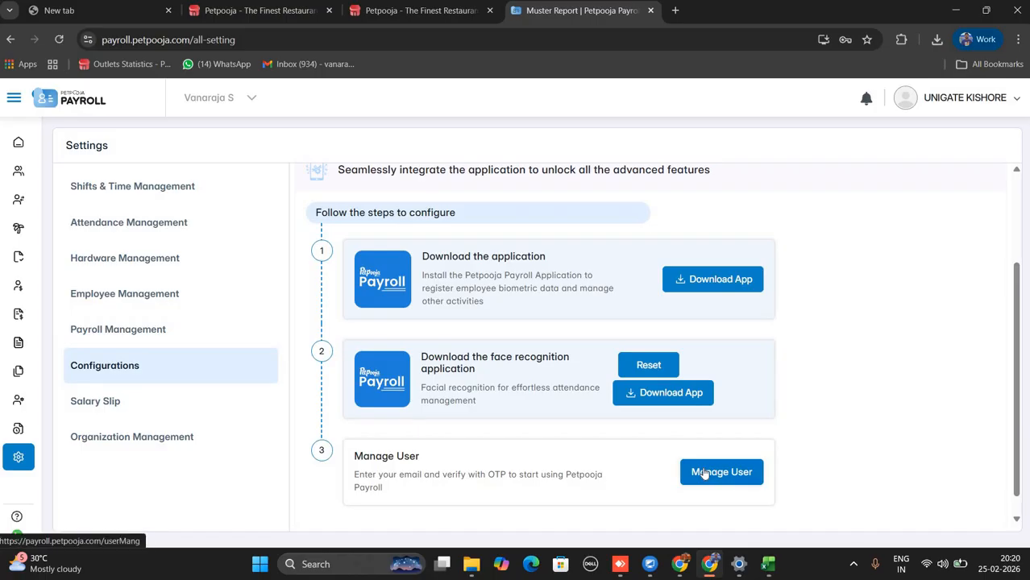
# Open the Manage User list, then return to Settings at Shifts & Time Management.
pyautogui.click(703, 474)
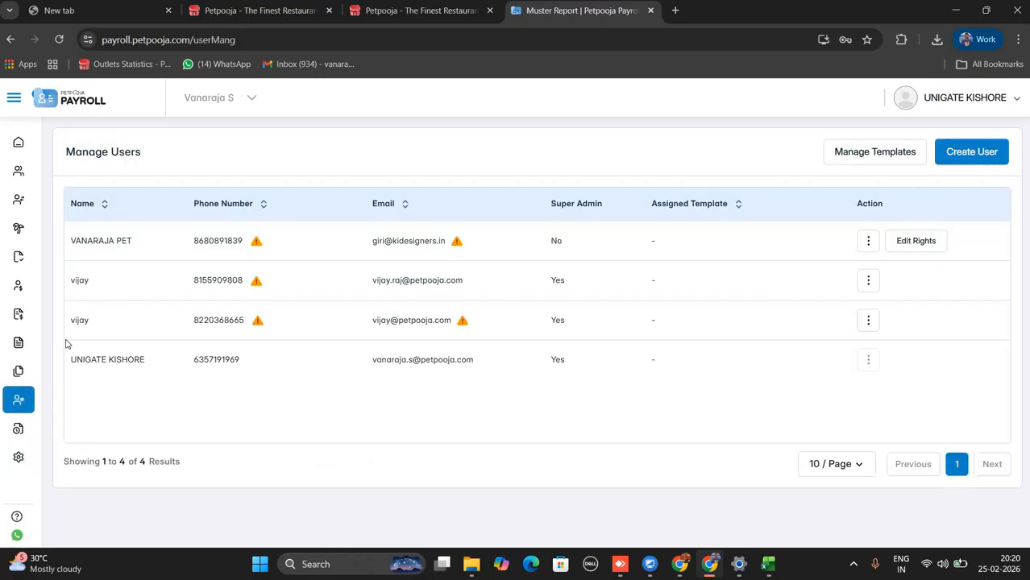
pyautogui.moveTo(60, 445)
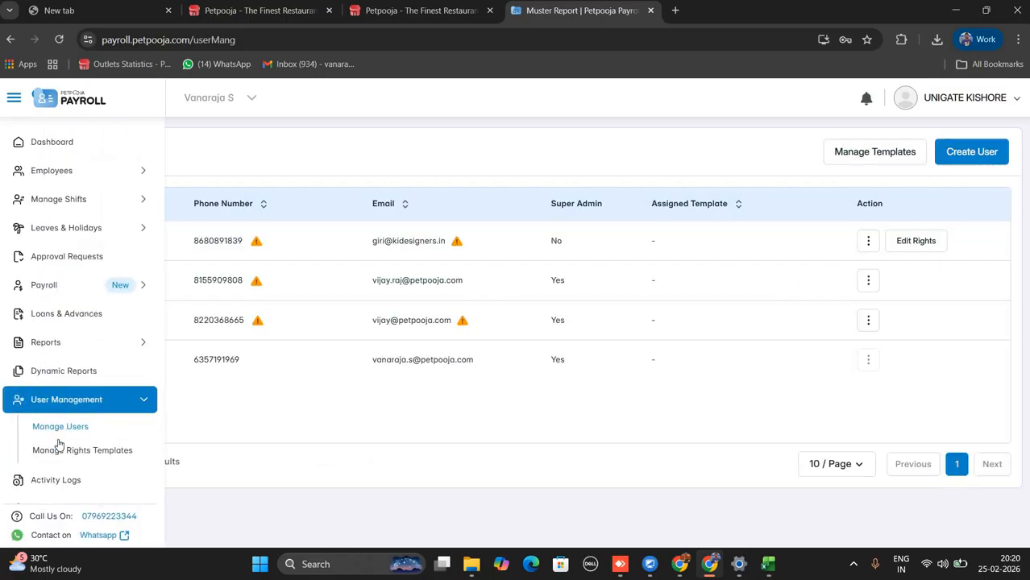
pyautogui.scroll(-1, 69, 476)
pyautogui.click(68, 484)
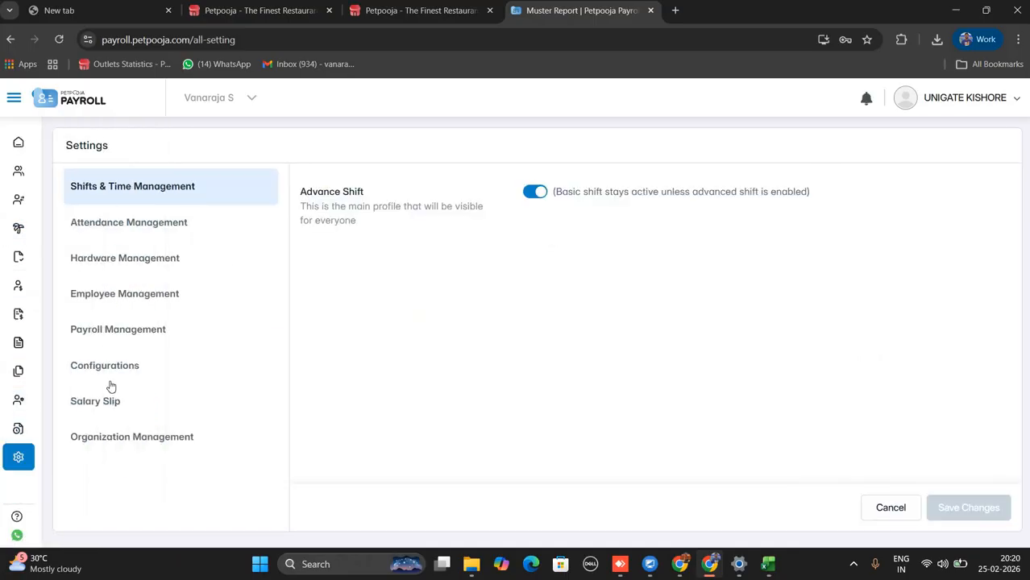
# Review the Salary Slip company details, selecting the company name and address fields.
pyautogui.click(104, 409)
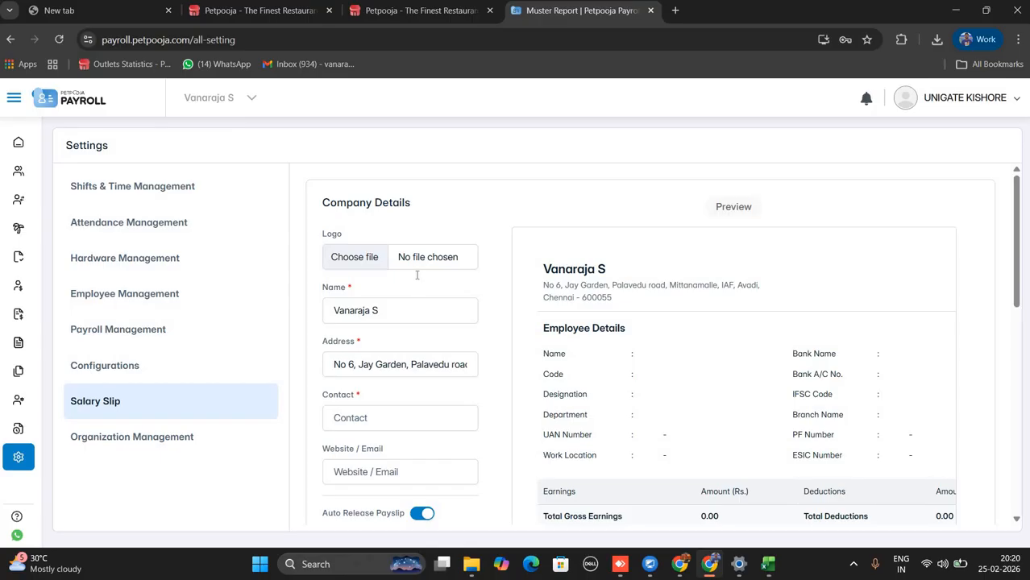
pyautogui.scroll(-2, 417, 275)
pyautogui.scroll(2, 419, 242)
pyautogui.click(330, 309)
pyautogui.hotkey('ctrl', 'a')
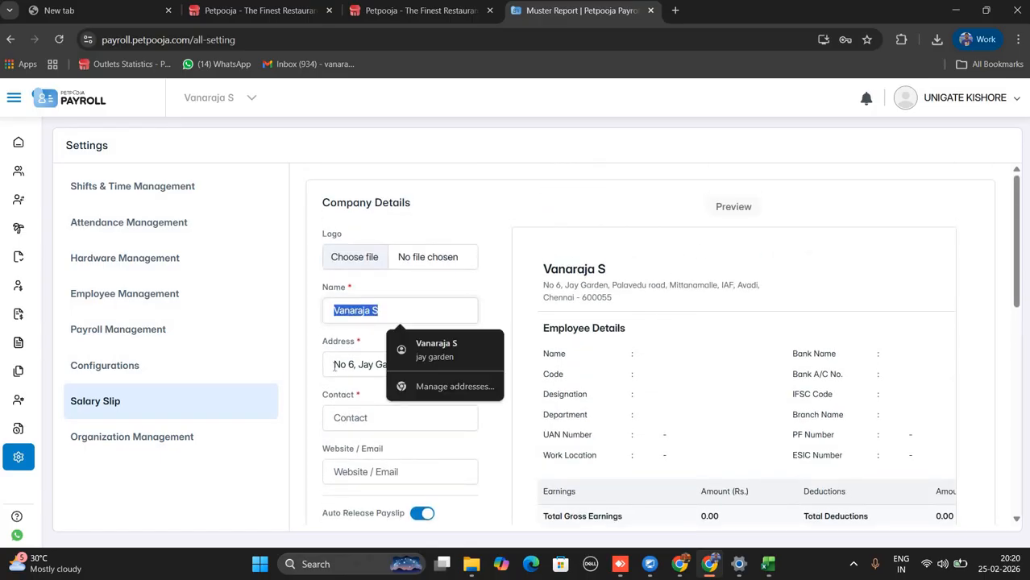
pyautogui.moveTo(334, 364); pyautogui.dragTo(407, 431)
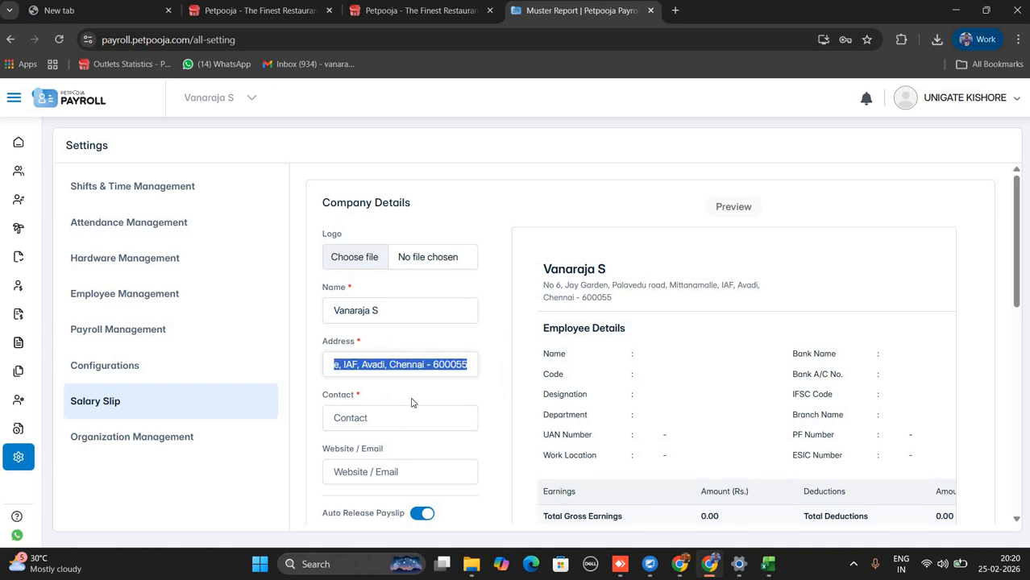
pyautogui.scroll(-2, 399, 266)
pyautogui.scroll(2, 355, 431)
pyautogui.click(419, 407)
pyautogui.scroll(-2, 454, 418)
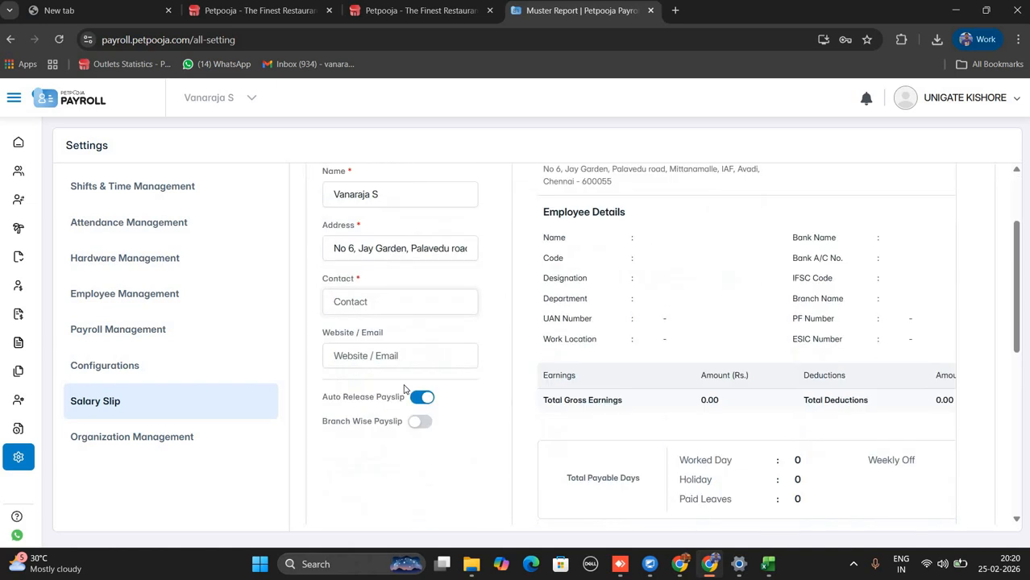
# View the Organization Management sync code and pass code.
pyautogui.click(142, 441)
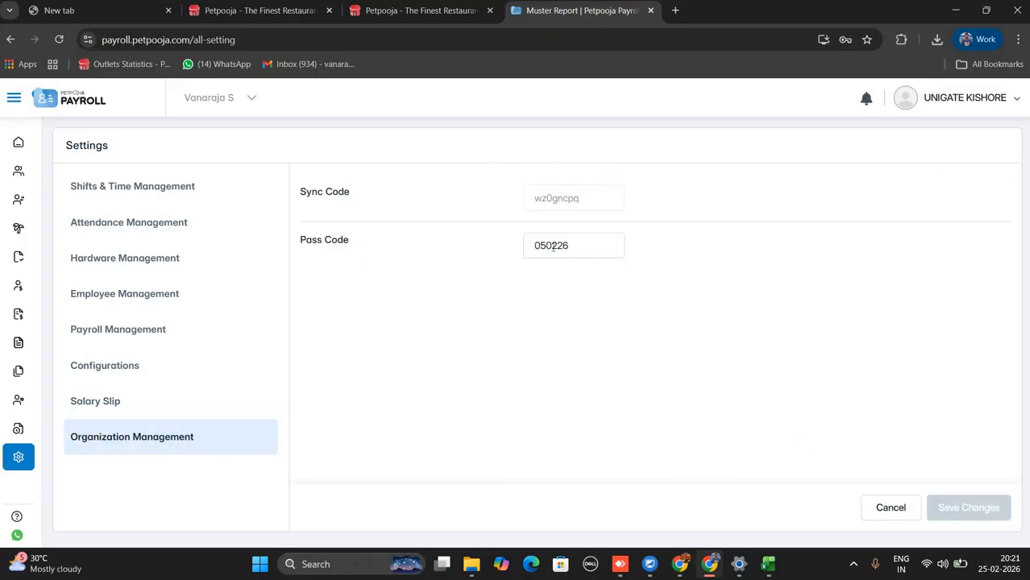
pyautogui.moveTo(525, 245); pyautogui.dragTo(569, 205)
pyautogui.click(544, 309)
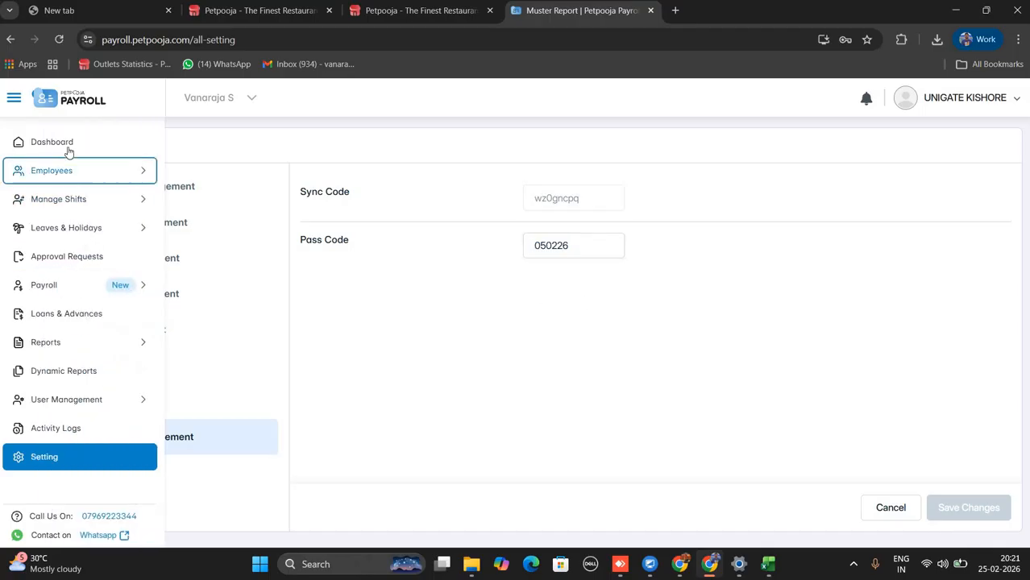
# Return to the Dashboard showing 23 employees for 25 Feb 2026 and select the support phone number.
pyautogui.click(69, 149)
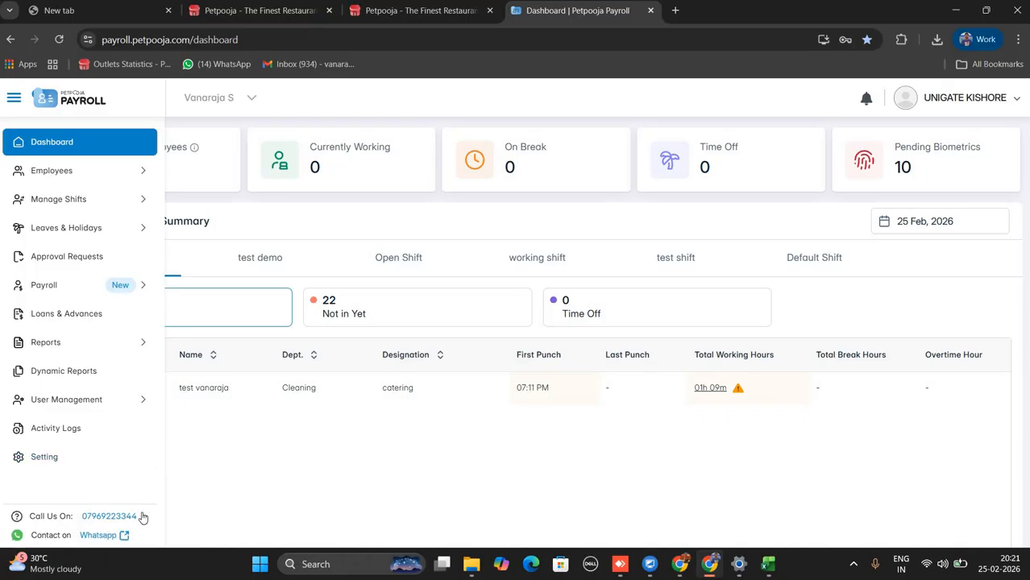
pyautogui.moveTo(135, 517); pyautogui.dragTo(86, 517)
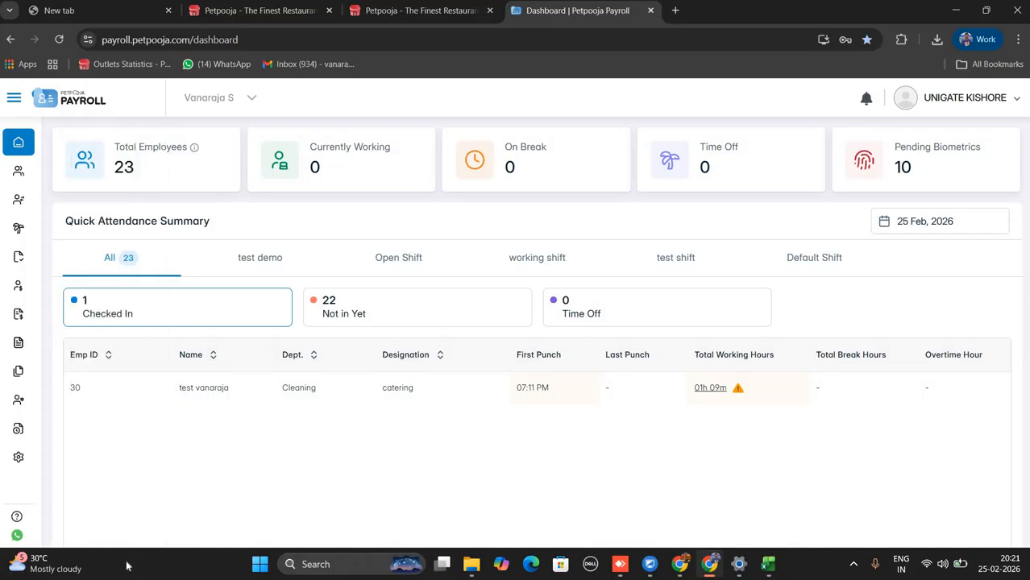
pyautogui.moveTo(41, 536)
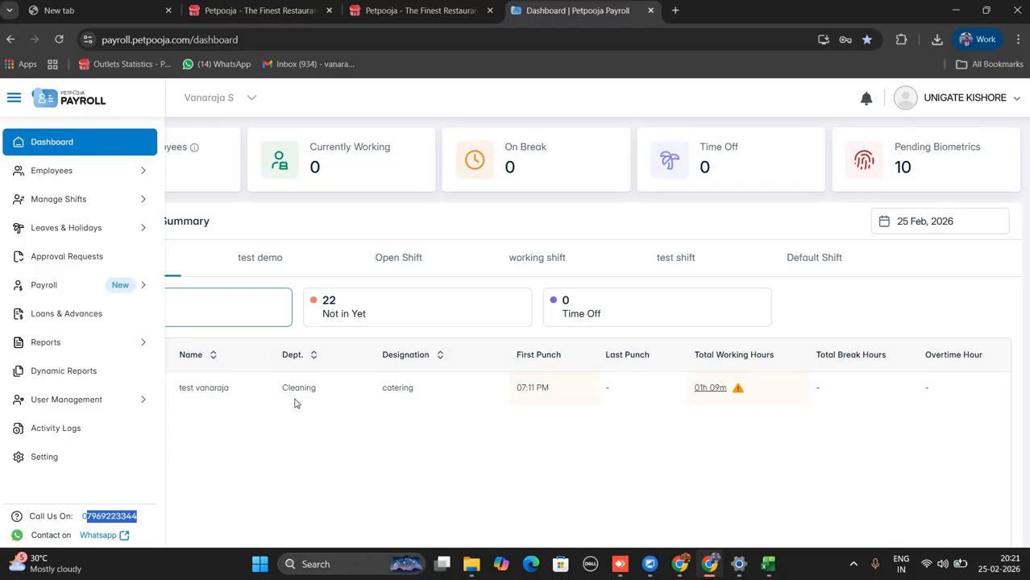
pyautogui.moveTo(24, 520)
pyautogui.doubleClick(135, 517)
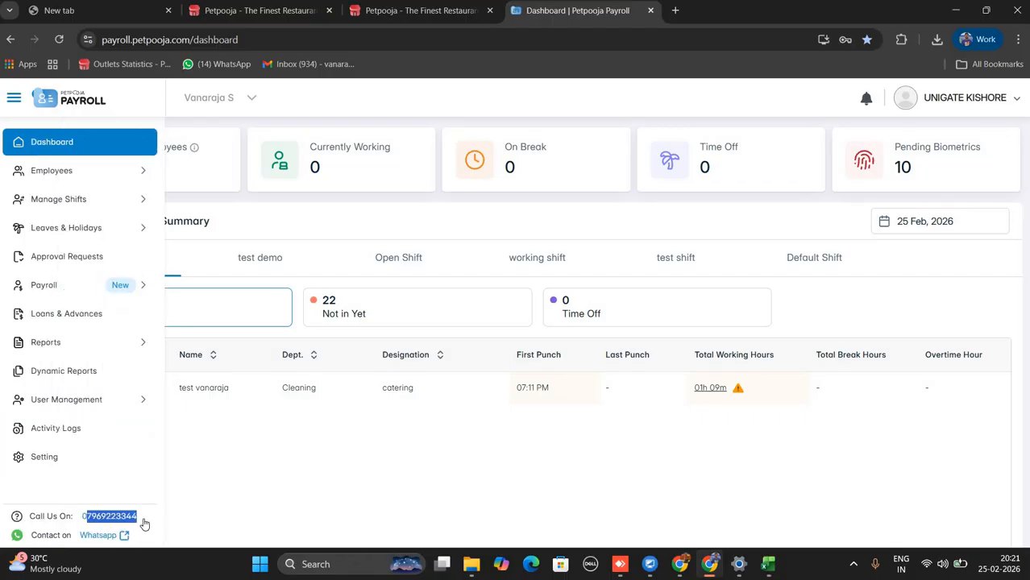